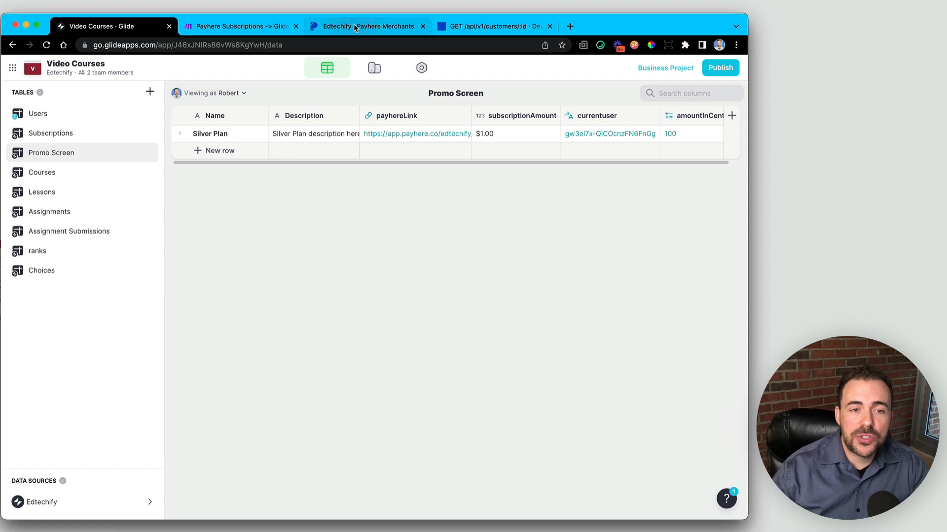
Review the Monthly Subscription payment link in Payhere and the Payhere Subscriptions scenario in Make, returning to Glide's Promo Screen table
left_click(354, 26)
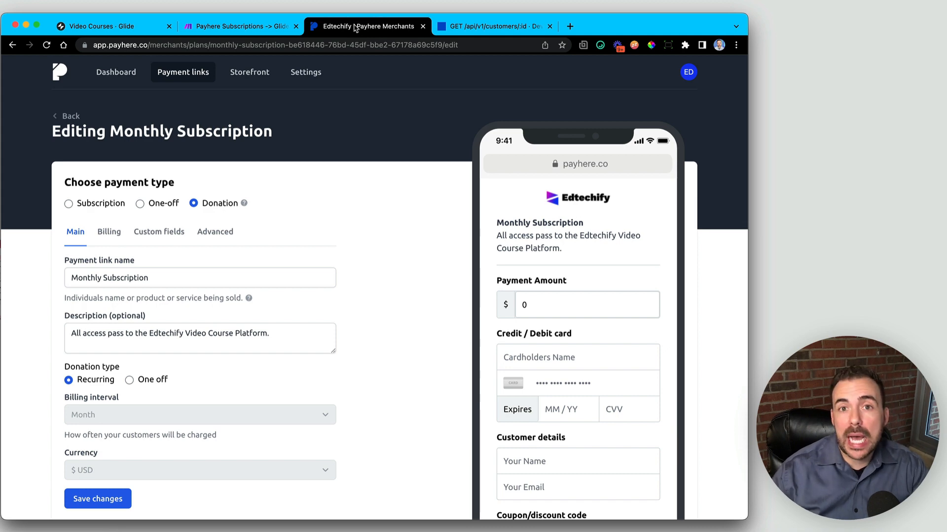
left_click(226, 29)
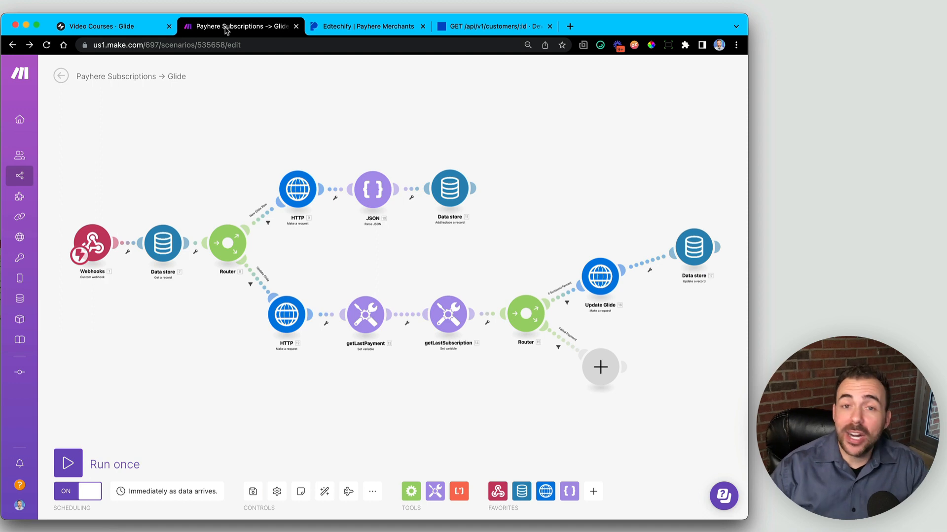
left_click(133, 27)
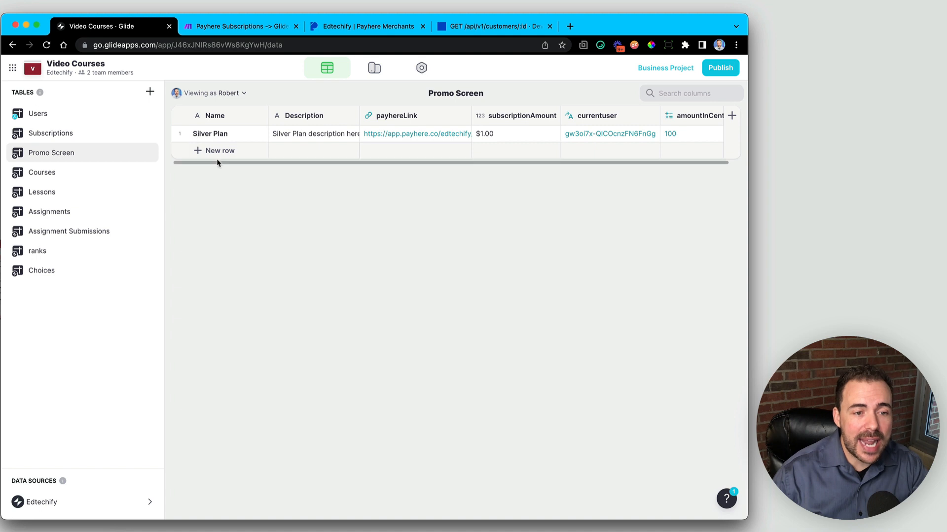
Add two rows to the Promo Screen table named "Gold Plan" and "Platinum Plan"
left_click(215, 150)
left_click(220, 169)
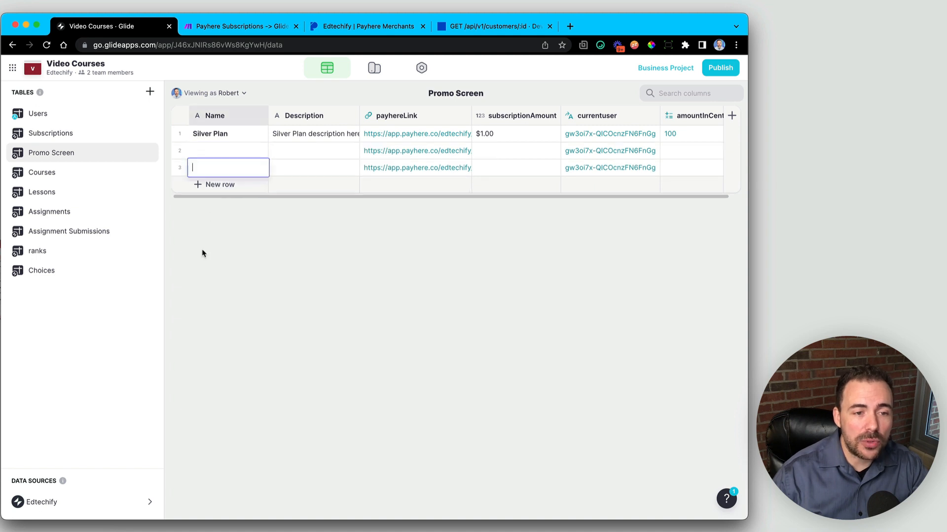
left_click(215, 157)
type("Gold Plan")
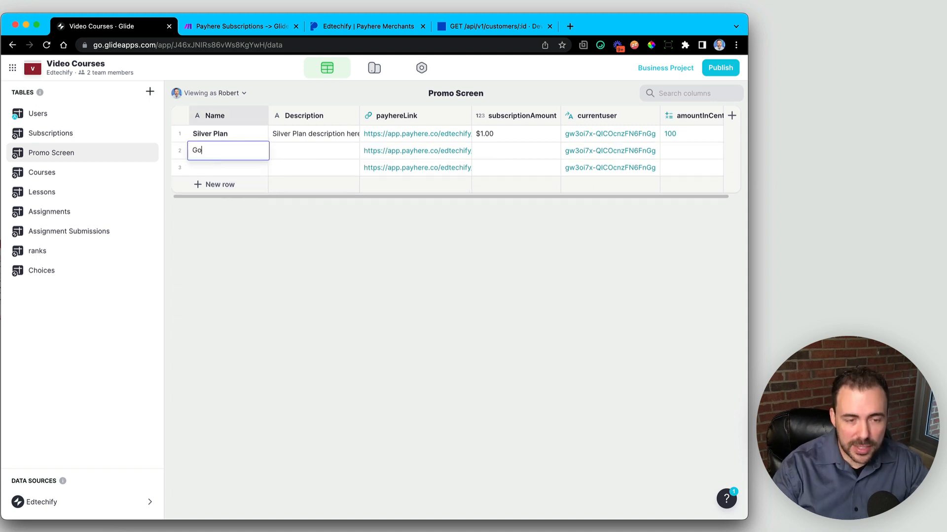
key("Return")
type("Pla")
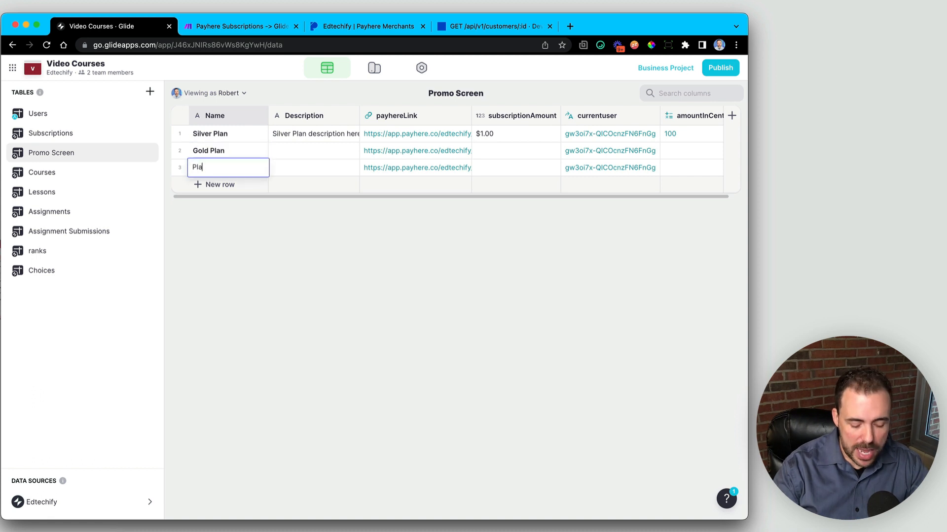
type("tinum")
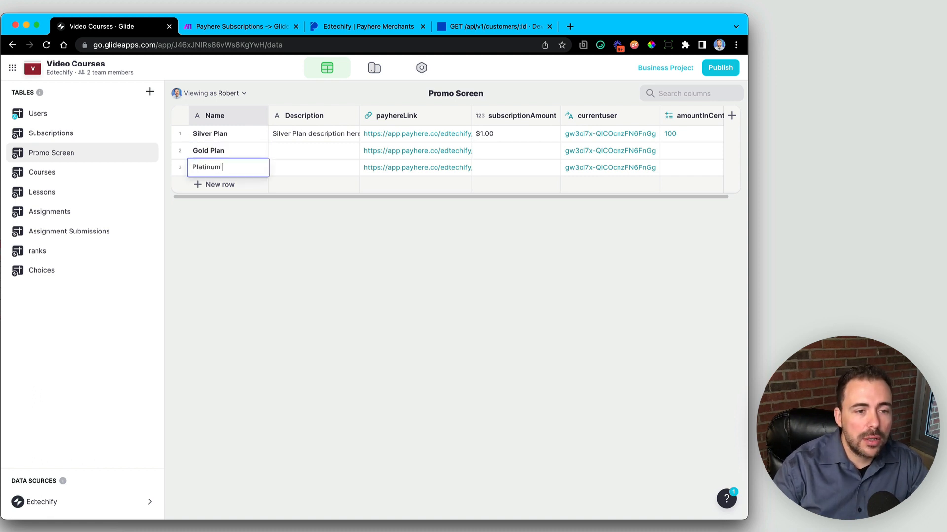
type(" Plan")
key("Return")
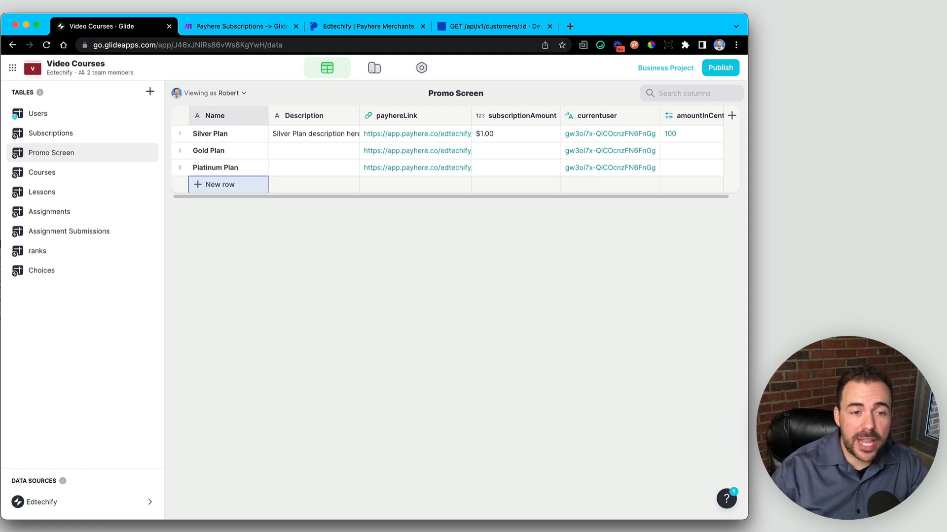
Copy the Silver Plan description into the Description cells of the Gold Plan and Platinum Plan rows
left_click(306, 131)
key("ctrl+c")
left_click(310, 150)
key("ctrl+v")
key("Down")
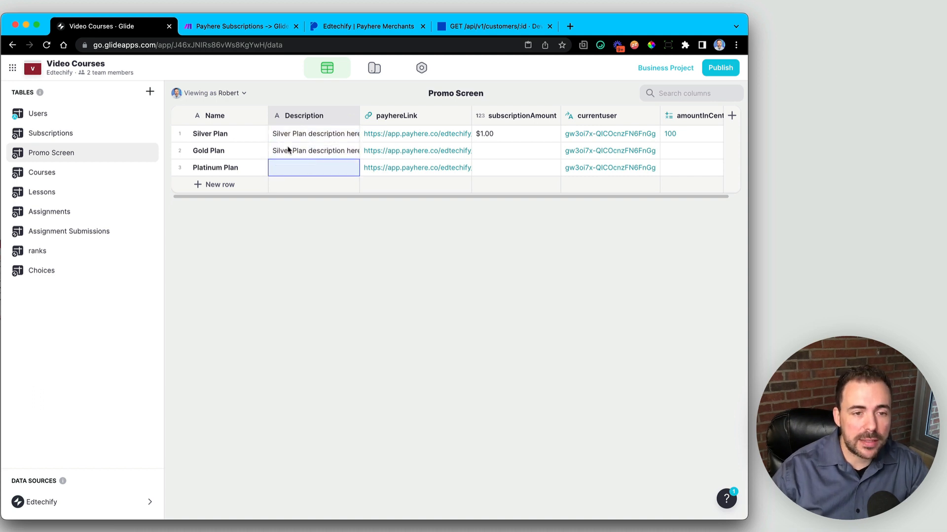
key("ctrl+v")
Change the Gold Plan row's description to "Gold Plan description here..."
left_click(234, 152)
left_click(277, 151)
left_click(277, 152)
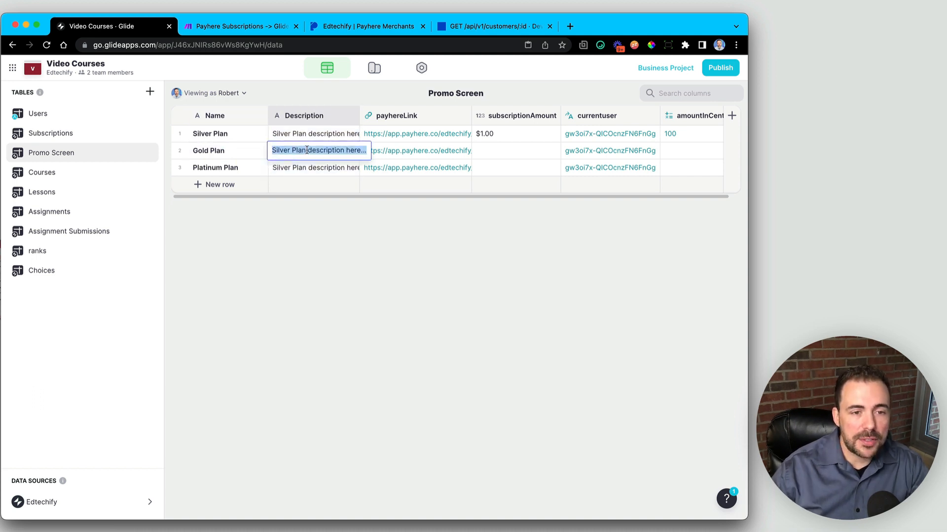
left_click(306, 150)
left_click_drag(306, 150, 264, 151)
type("Gold Plan")
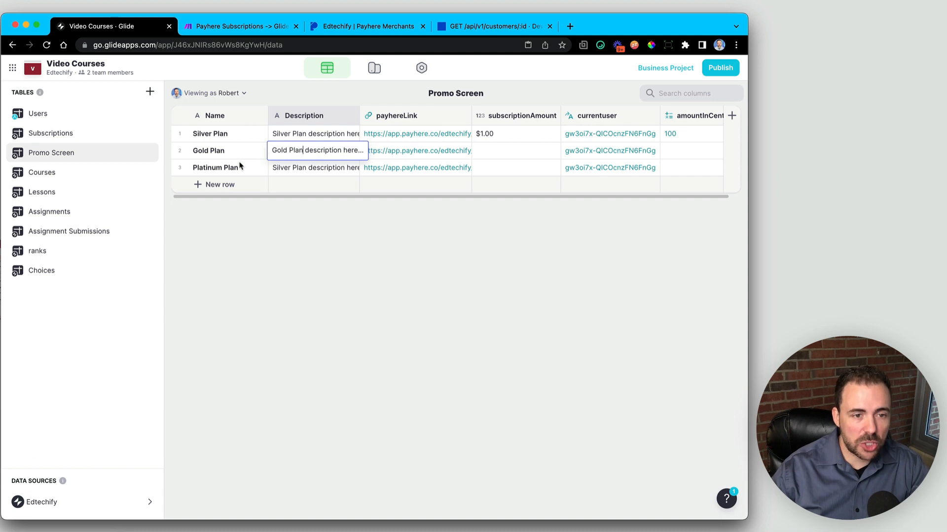
Change the Platinum Plan row's description to "Platinum description here..."
left_click(241, 167)
double_click(202, 168)
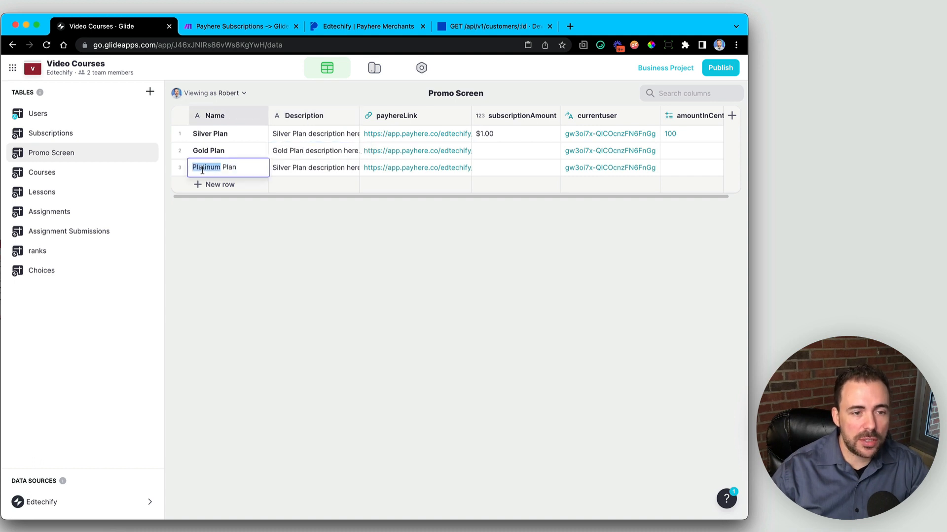
left_click(300, 168)
left_click(301, 167)
left_click_drag(306, 166, 269, 166)
type("Platinum")
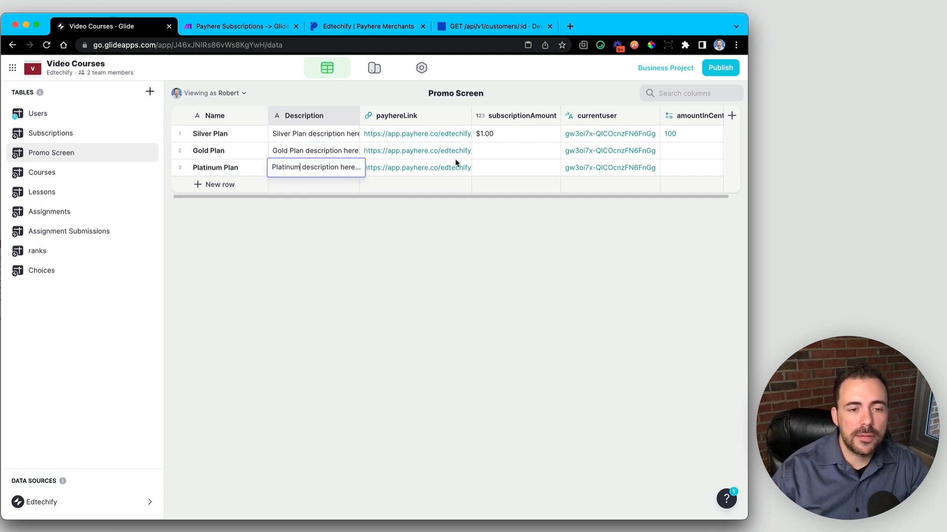
left_click(461, 154)
left_click(526, 156)
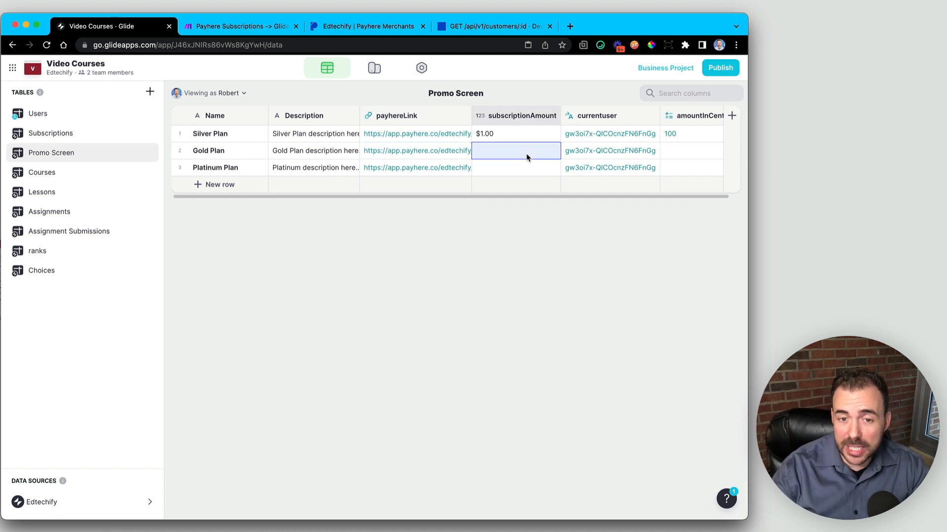
type("125")
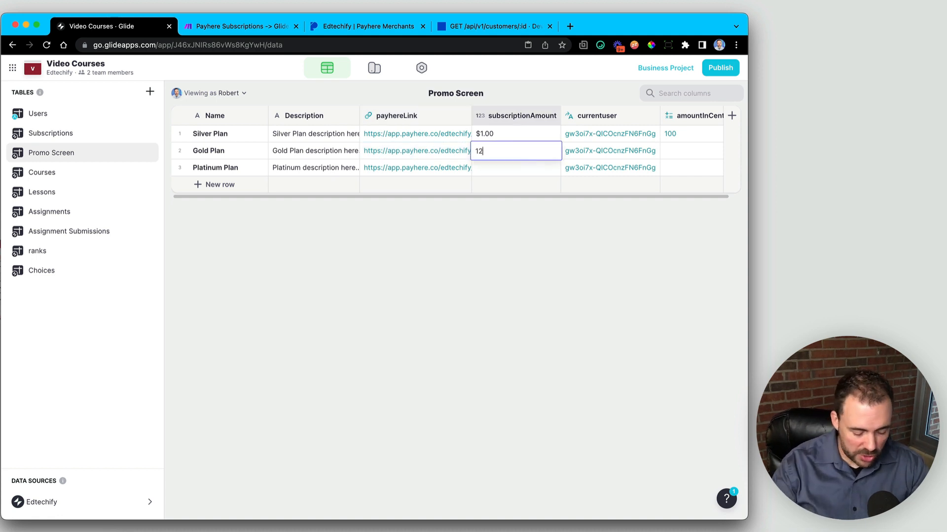
key("Return")
Set the subscriptionAmount to 1.25 for the Gold Plan and 1.50 for the Platinum Plan
left_click(529, 154)
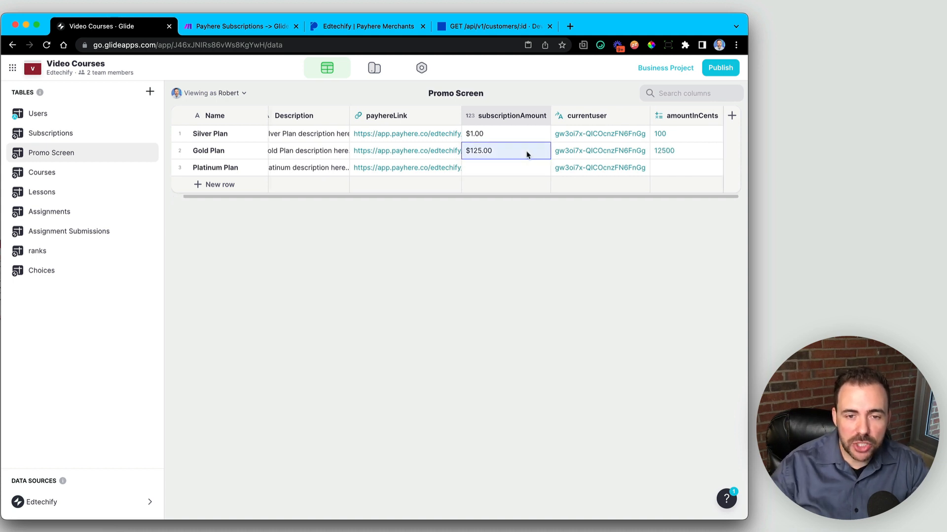
type("1.25")
key("Return")
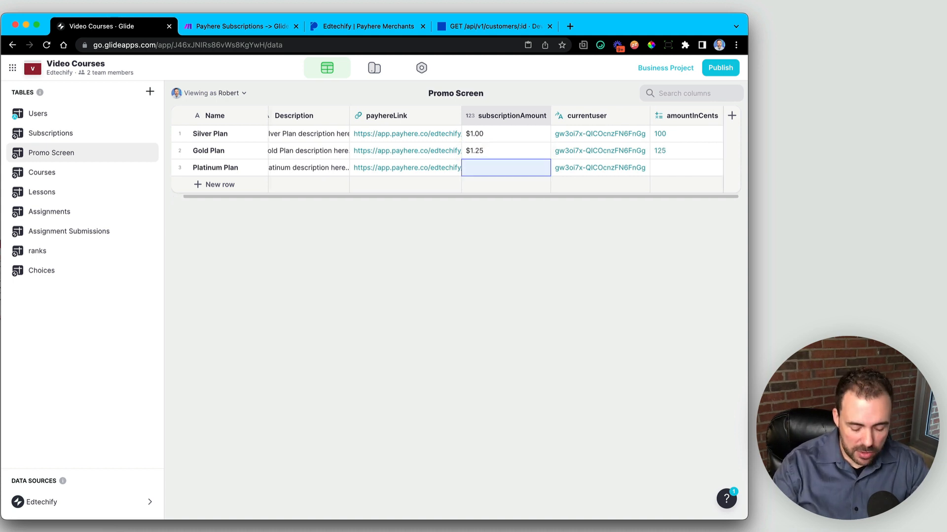
type("1.50")
key("Return")
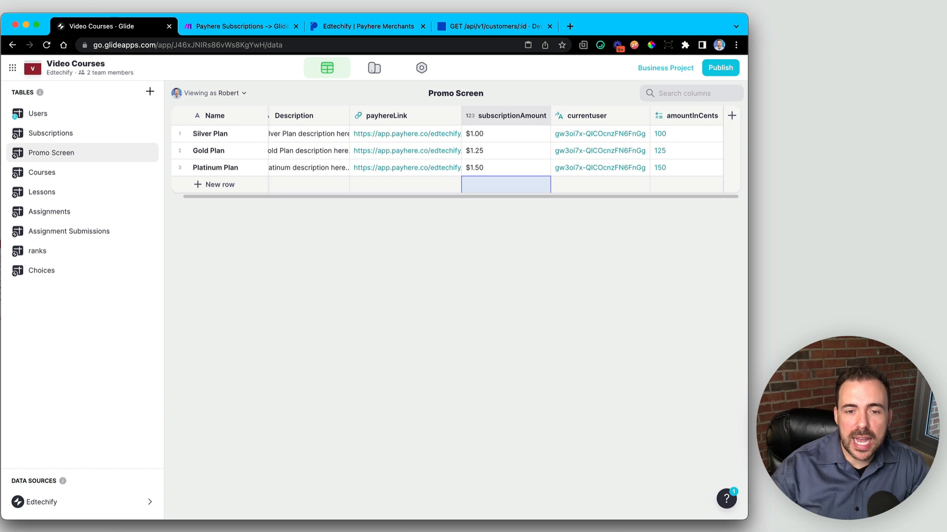
Compare the three plans' subscriptionAmount and amountInCents values, along with their names and descriptions
left_click_drag(478, 132, 475, 166)
left_click_drag(675, 134, 674, 166)
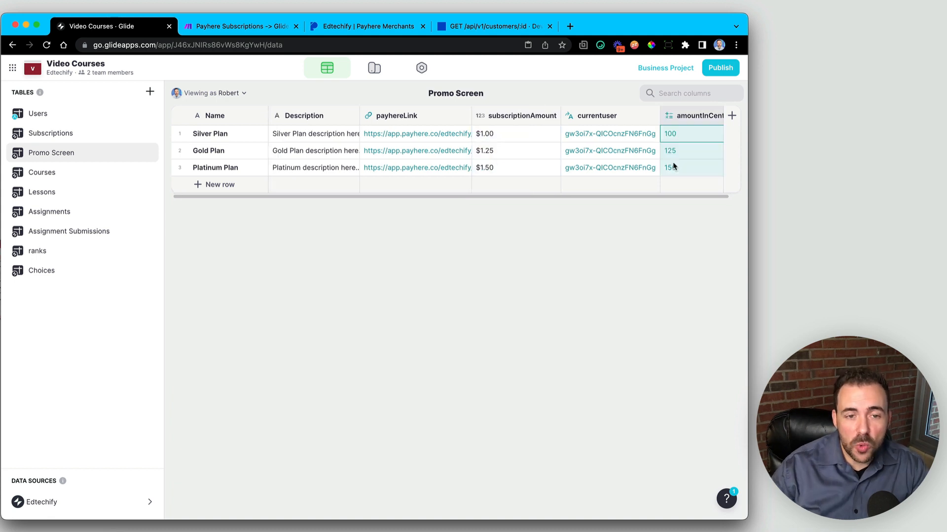
scroll(677, 159, "right", 1)
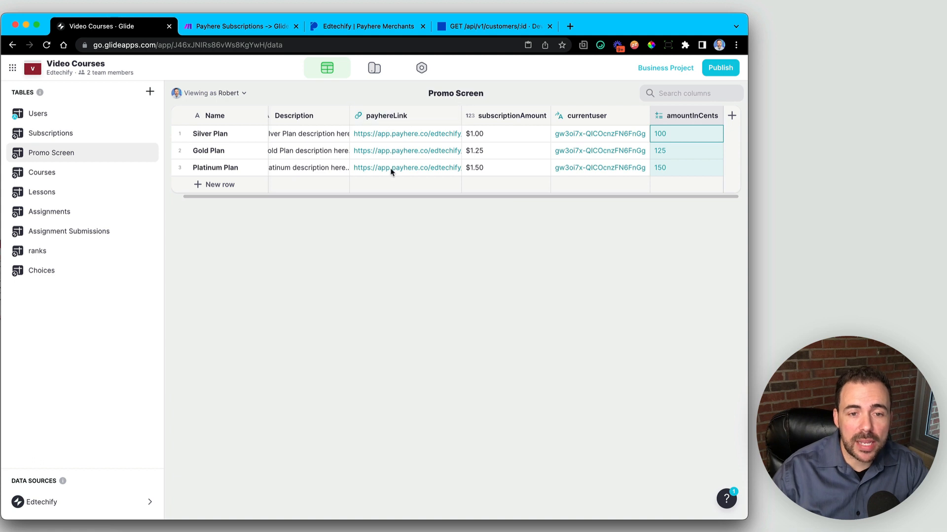
scroll(311, 169, "left", 1)
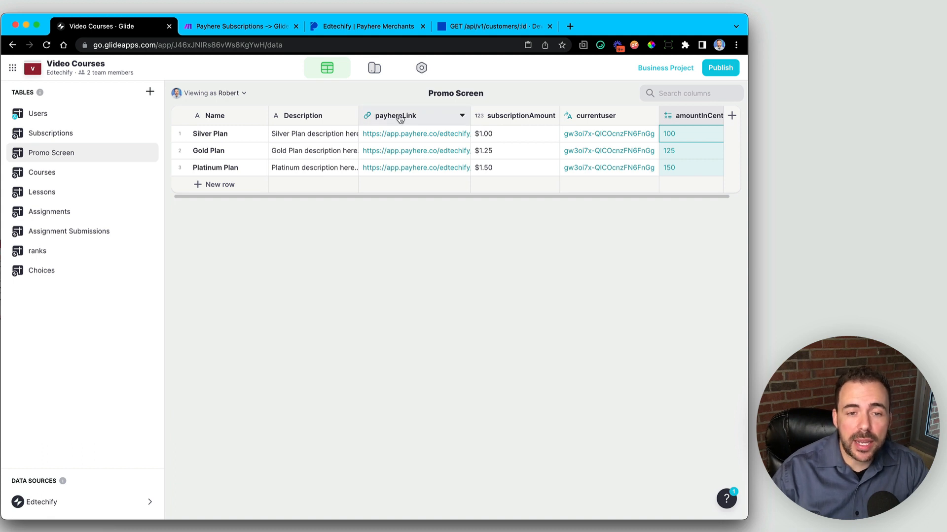
left_click(217, 135)
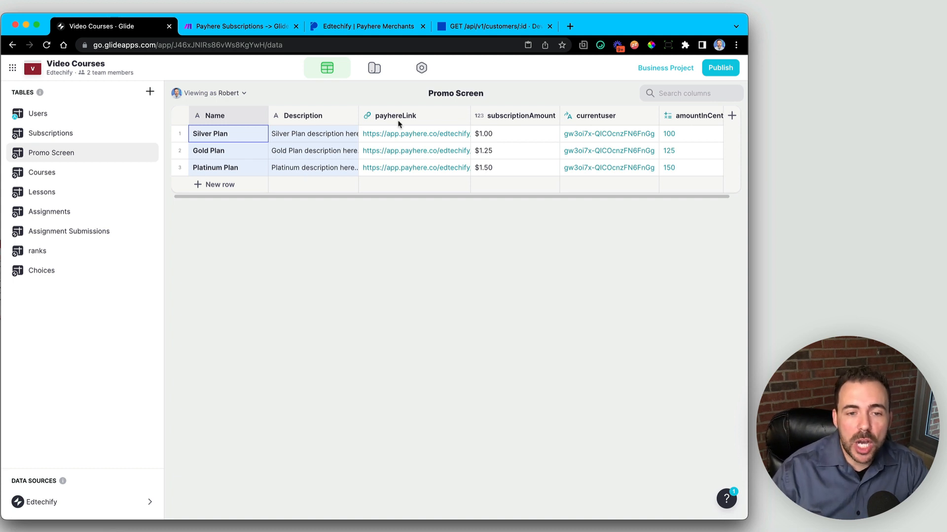
Add two query parameters named link_title and link_description to the payhereLink URL column
double_click(414, 116)
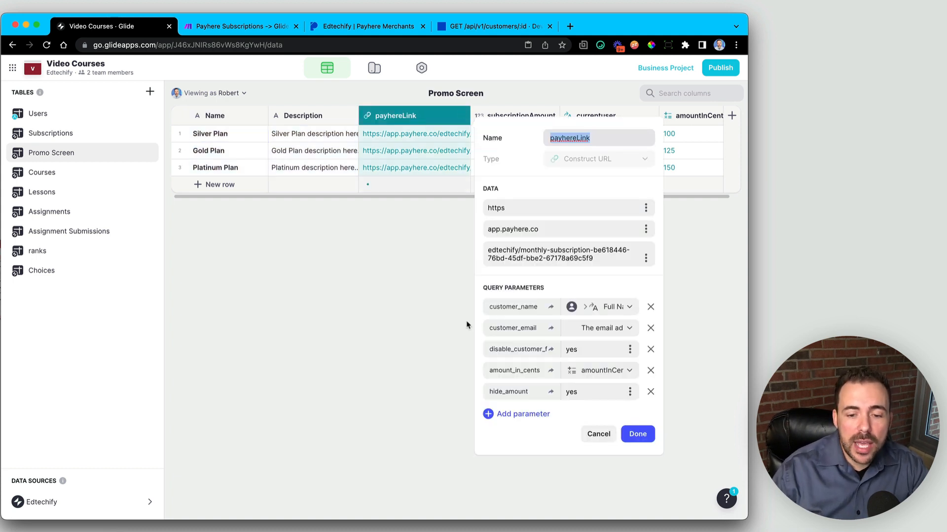
left_click(522, 415)
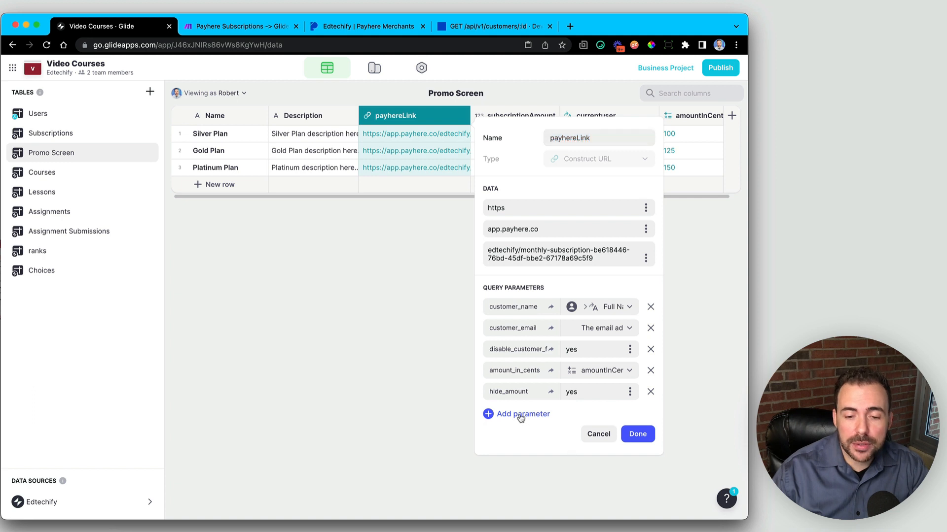
left_click(517, 435)
left_click(514, 413)
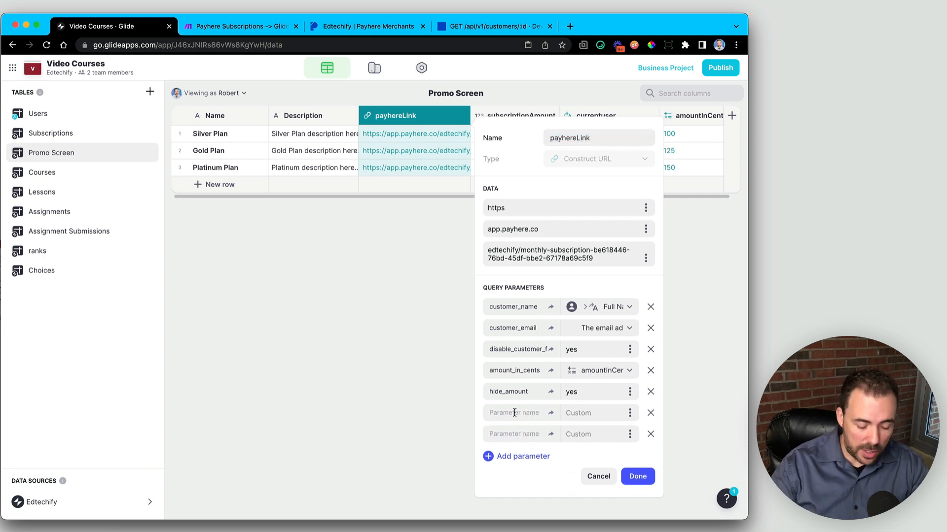
type("link_title")
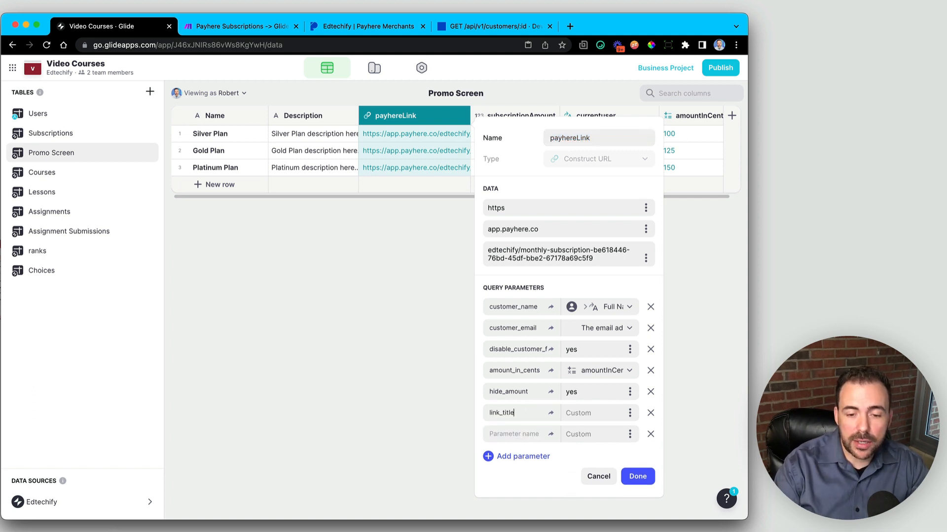
left_click(513, 432)
type("link")
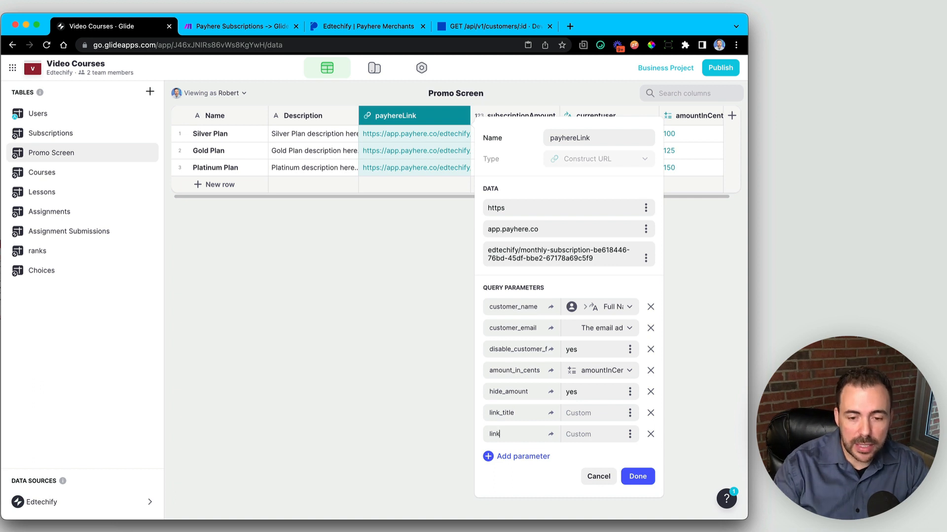
type("_descri")
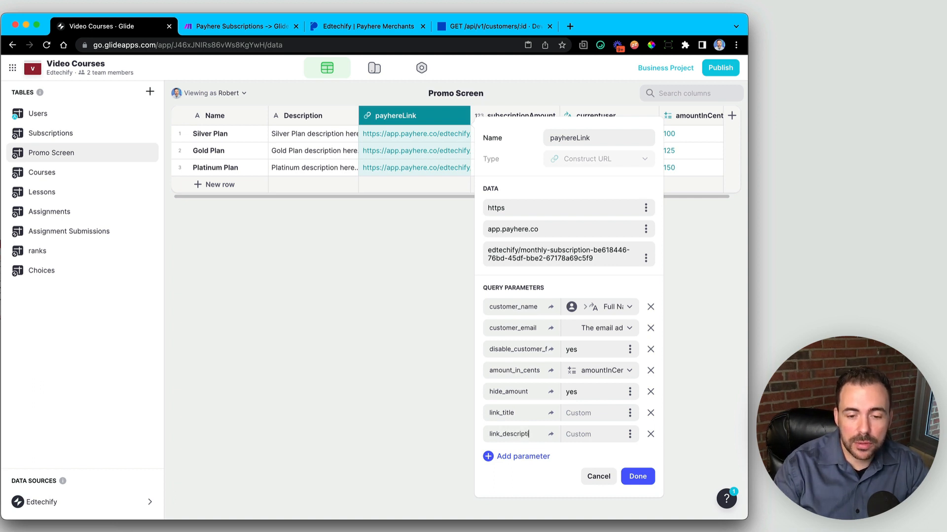
type("ption")
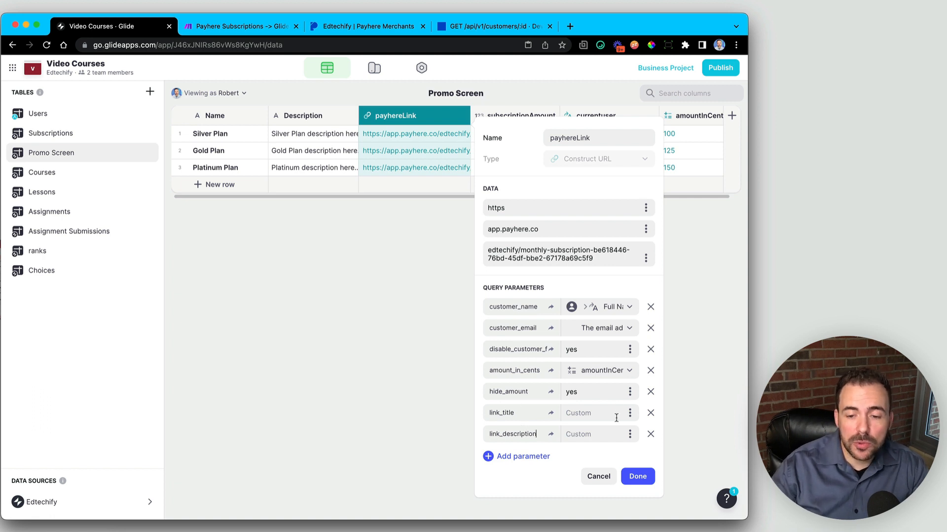
Bind link_title to the Name column and link_description to the Description column, and save the payhereLink column
left_click(631, 413)
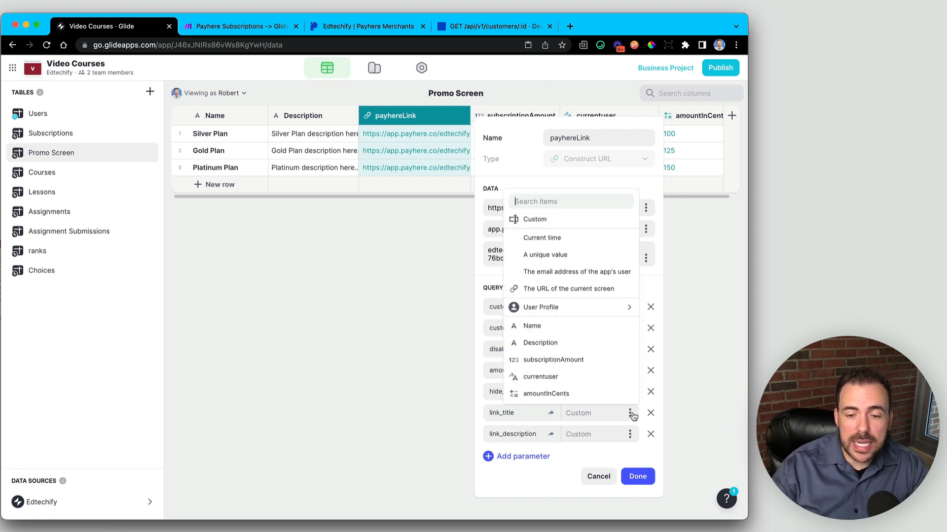
left_click(579, 327)
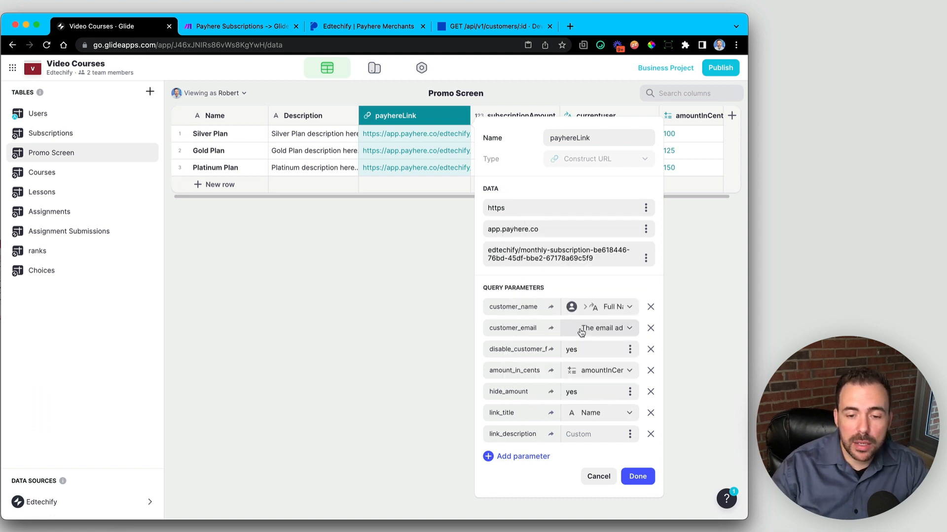
left_click(629, 434)
left_click(577, 365)
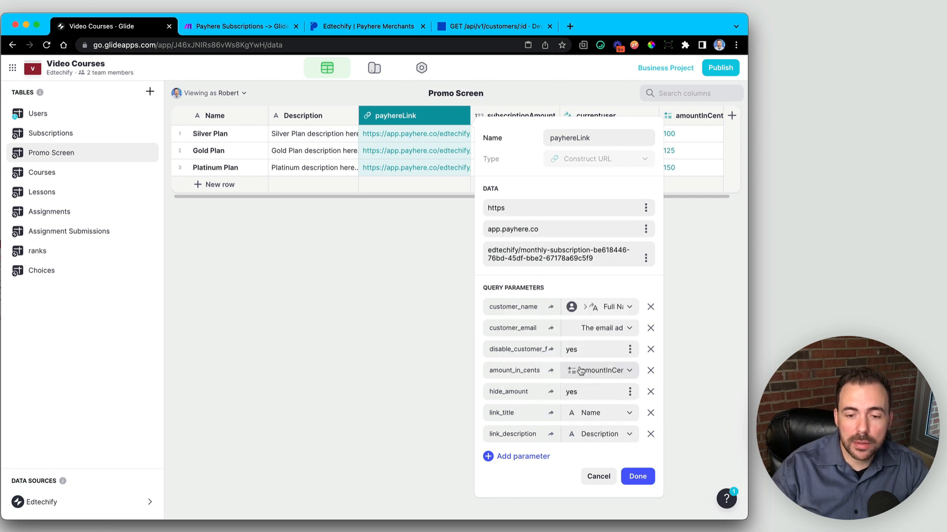
left_click(636, 477)
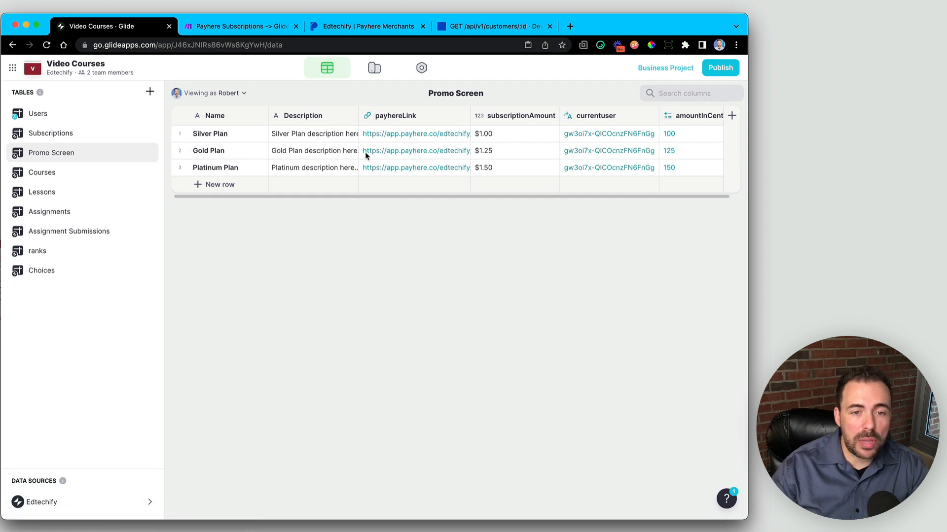
Copy the Gold Plan row's payhereLink and open it in a new browser tab to check the checkout page
left_click(407, 158)
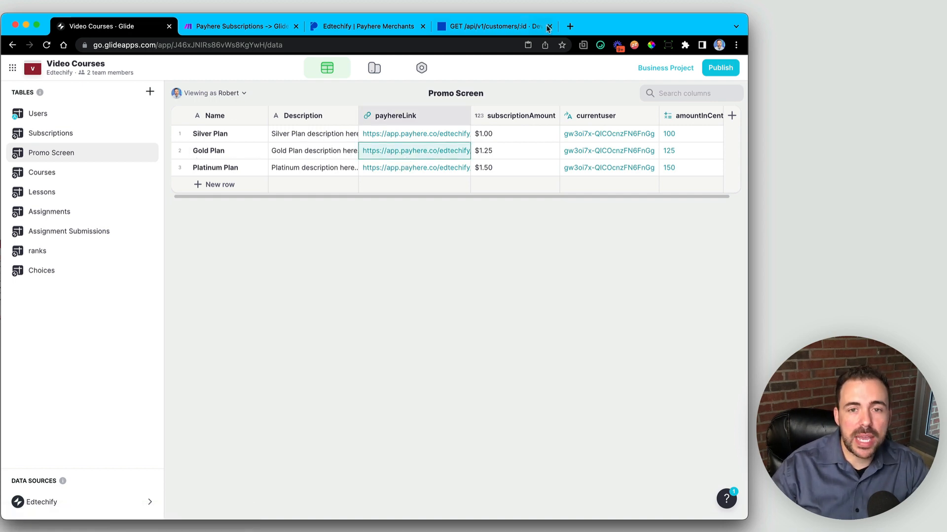
left_click(570, 27)
key("super+v")
key("Return")
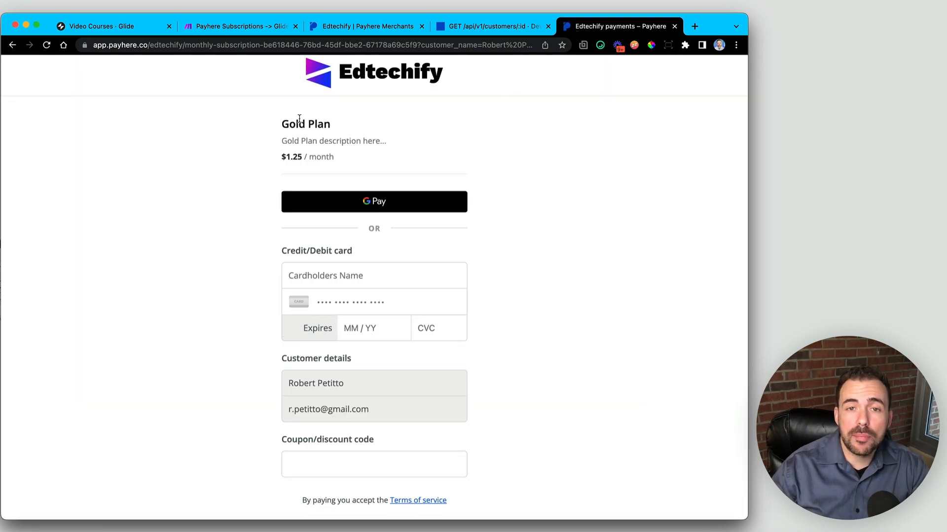
Check the plan title and description passed to the Gold Plan checkout page
left_click_drag(281, 124, 390, 140)
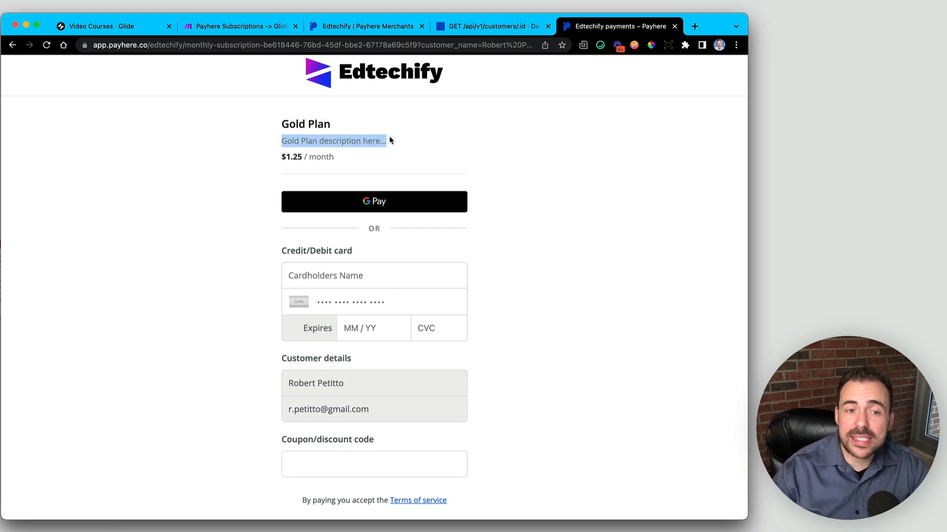
left_click_drag(280, 122, 393, 144)
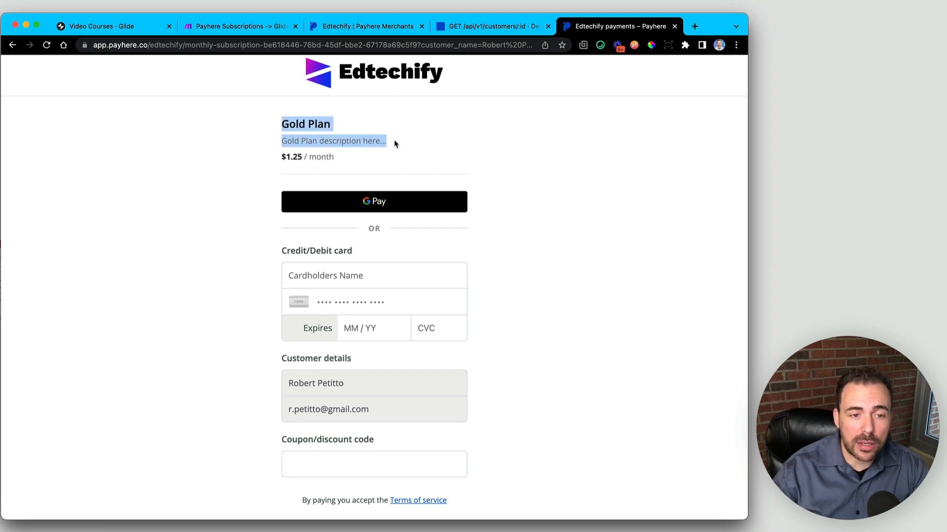
left_click(287, 125)
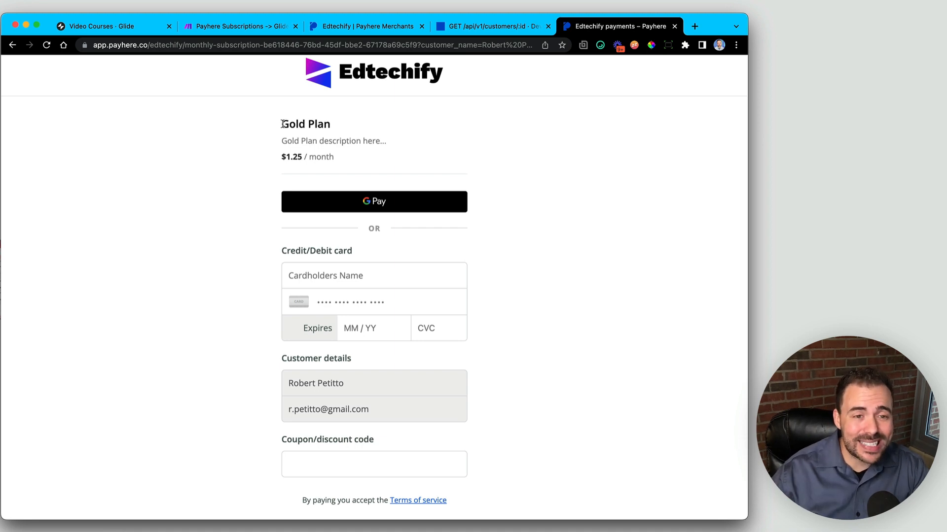
left_click_drag(282, 124, 329, 123)
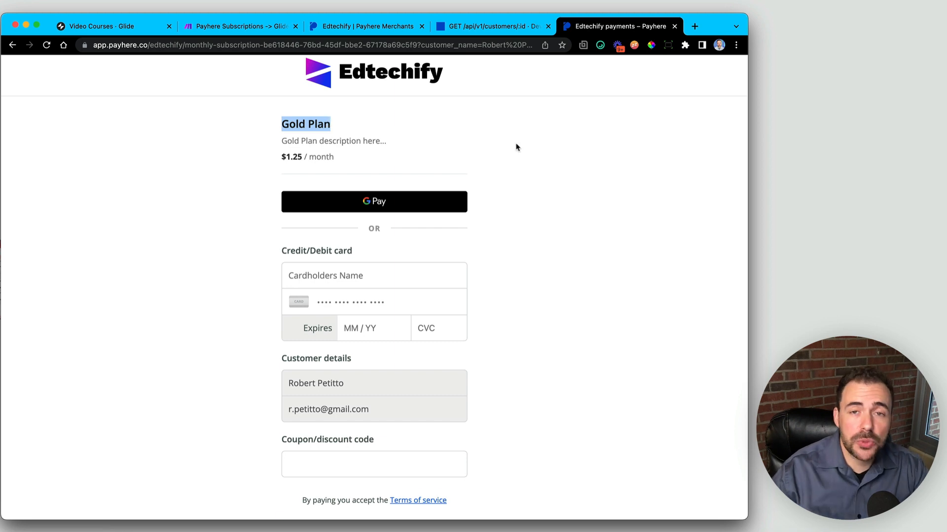
In Payhere, add a required, hidden text custom field labelled plan_name to the Monthly Subscription payment link and save the changes
left_click(345, 27)
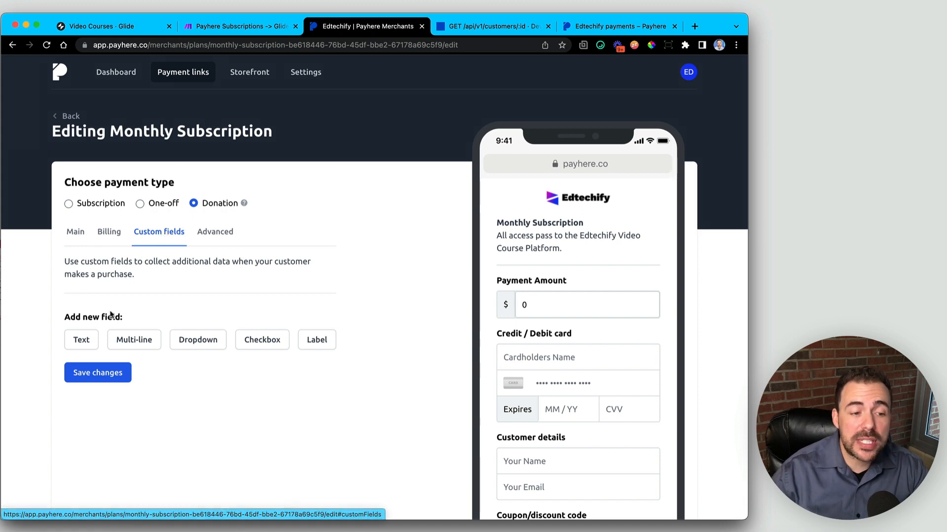
left_click(83, 341)
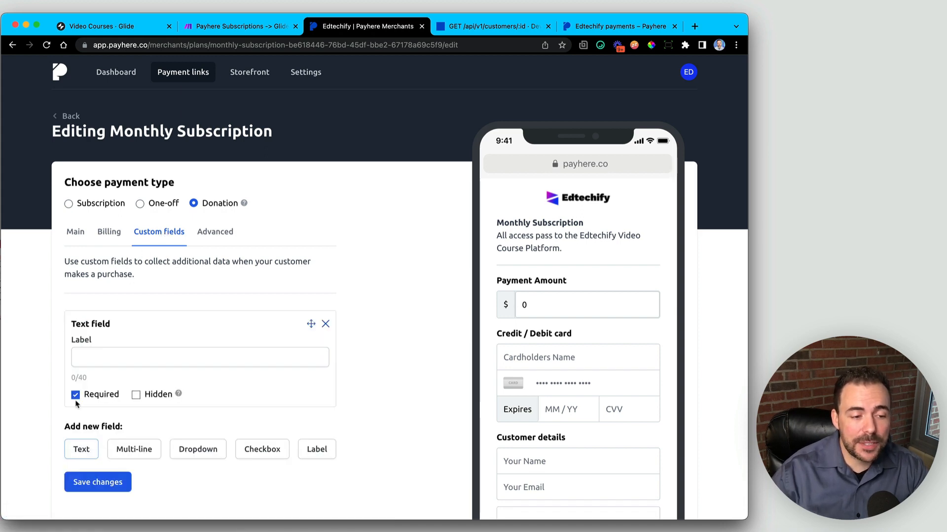
left_click(136, 395)
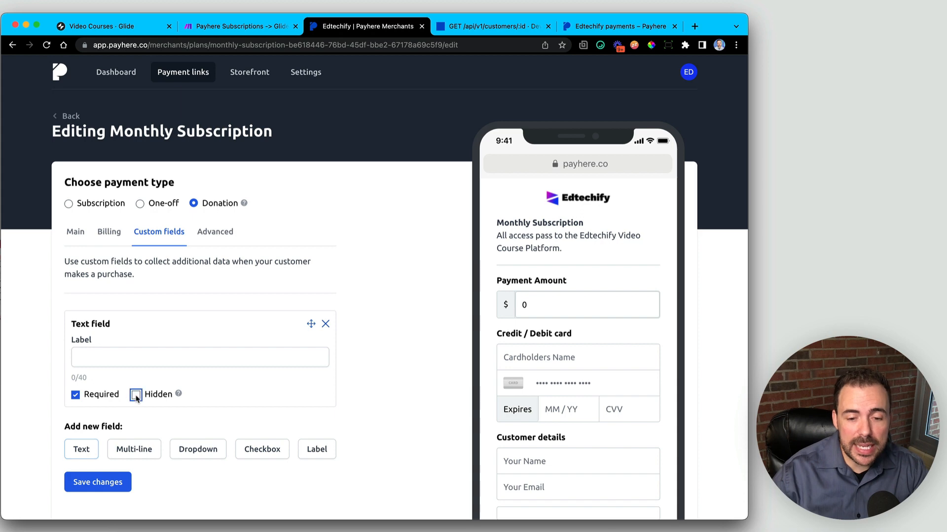
scroll(503, 431, "down", 2)
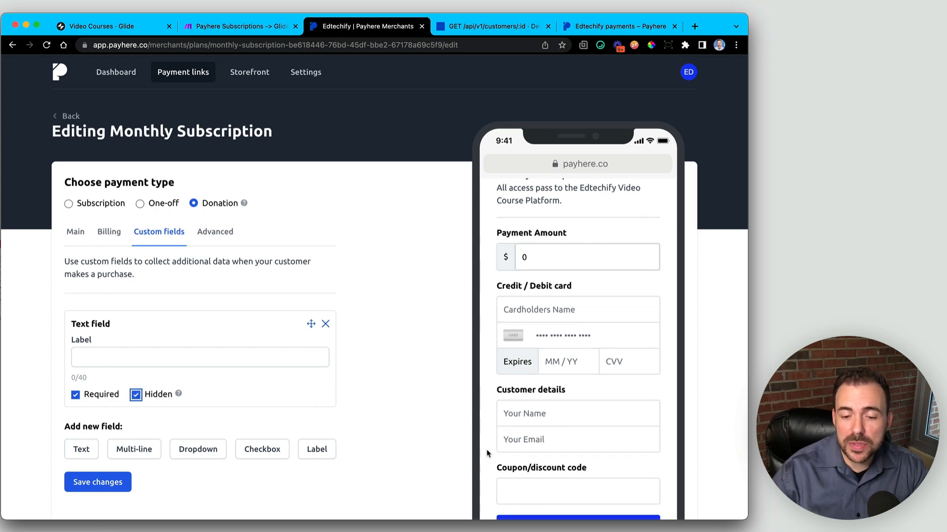
left_click(180, 358)
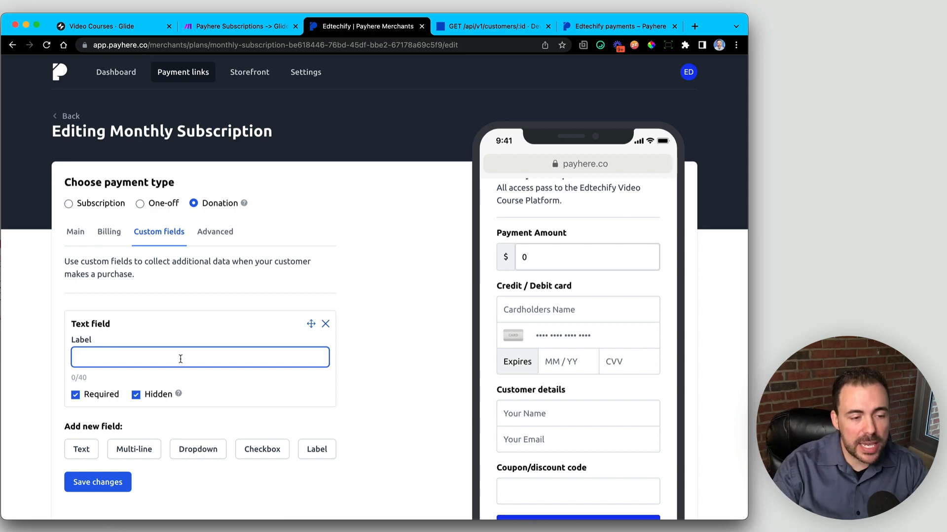
type("plan")
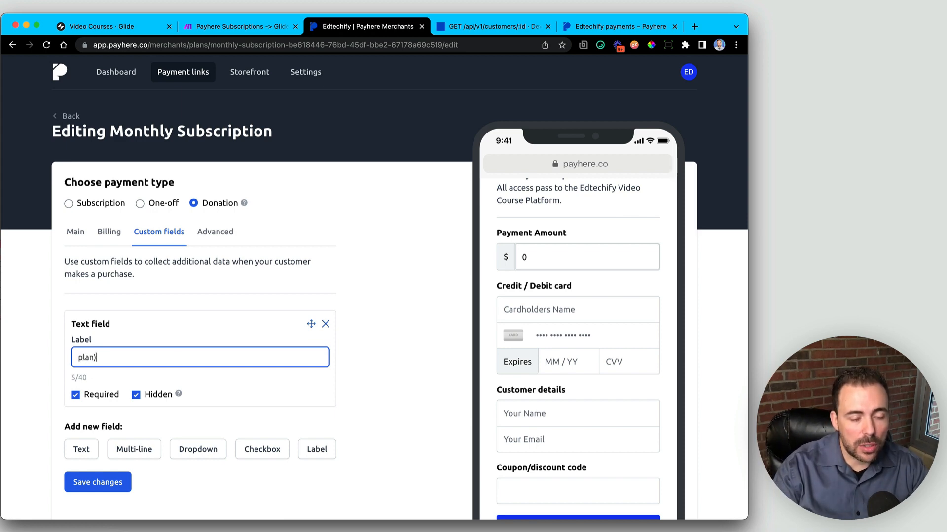
type("_name")
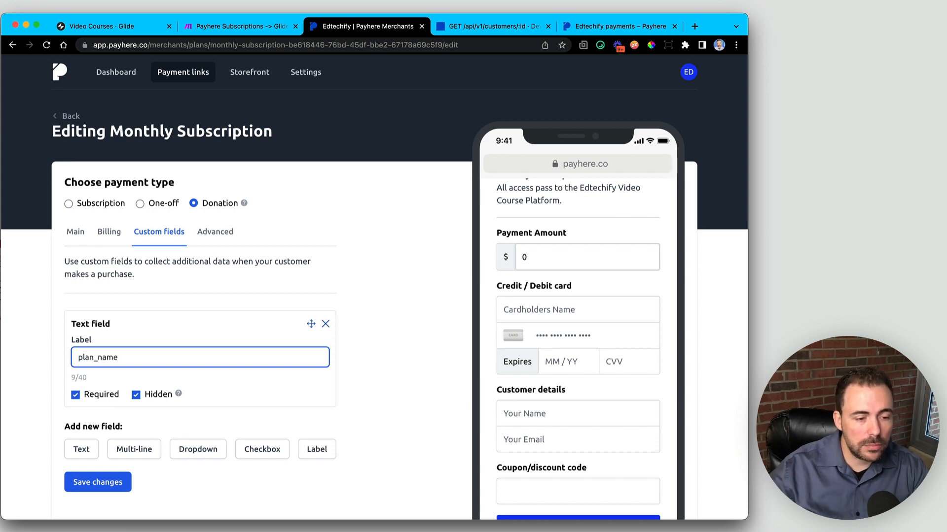
left_click(99, 492)
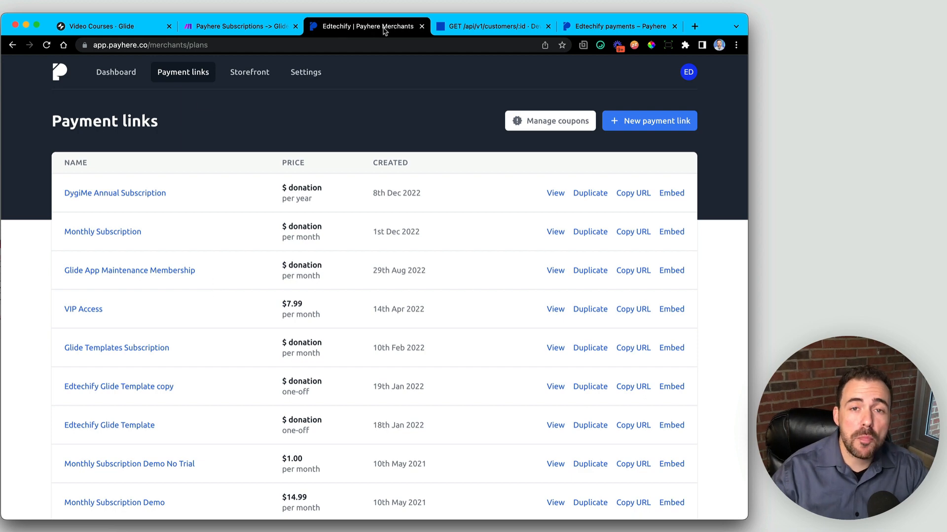
In Glide, add a query parameter named custom_field_plan_name to the payhereLink URL column of the Promo Screen table
left_click(109, 27)
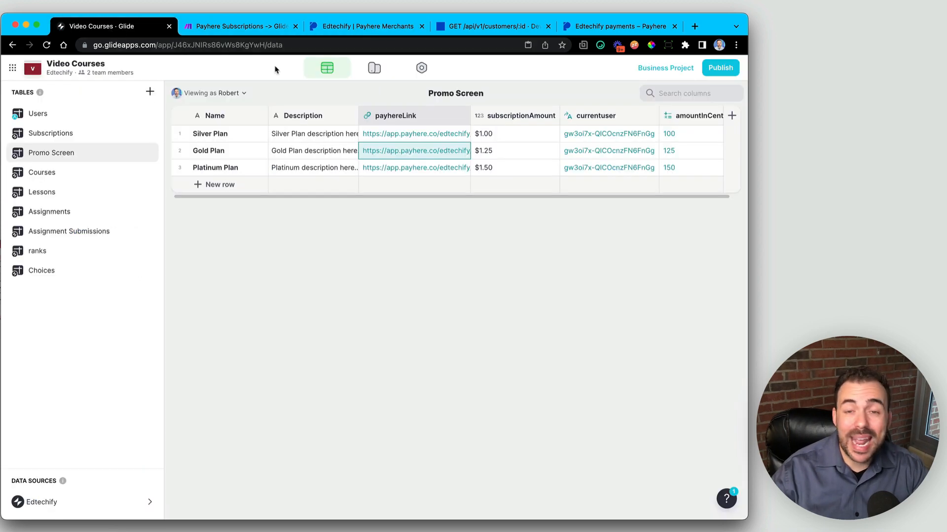
left_click(402, 117)
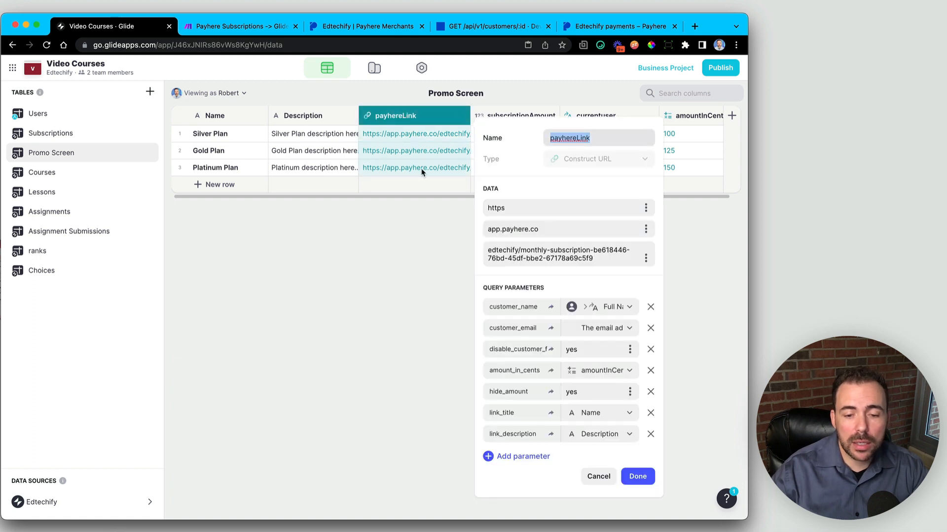
left_click(531, 463)
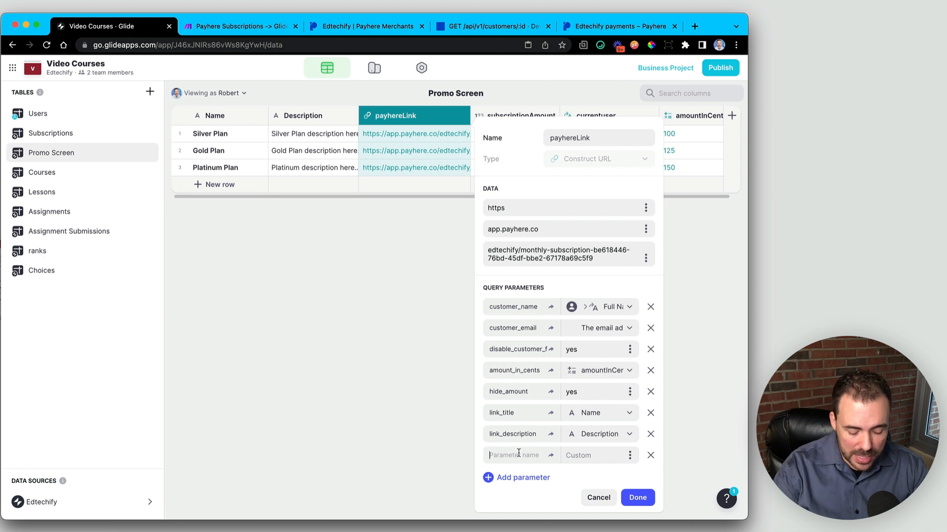
type("custom")
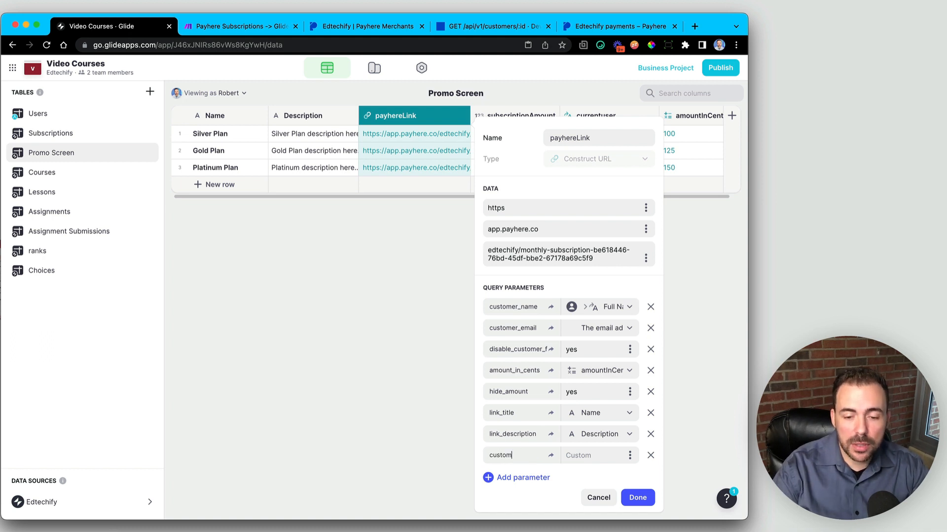
type("_field_plan_")
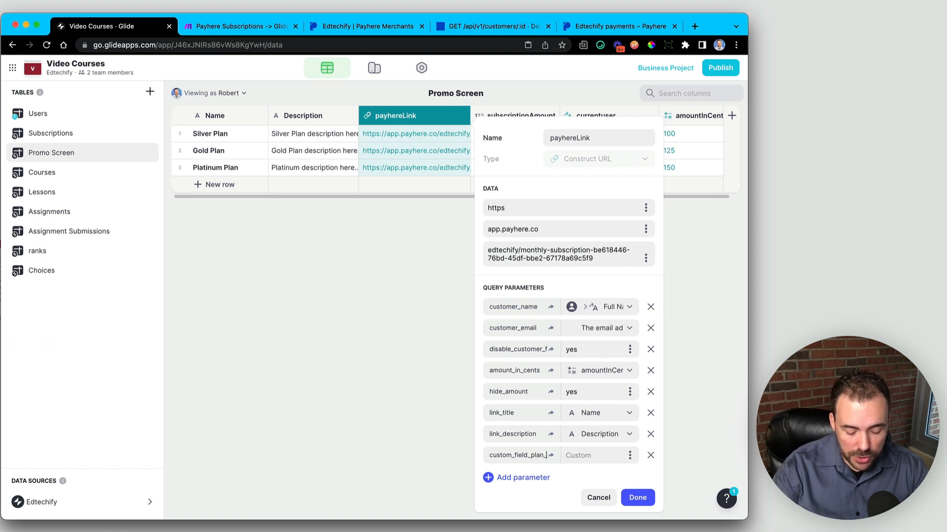
type("name")
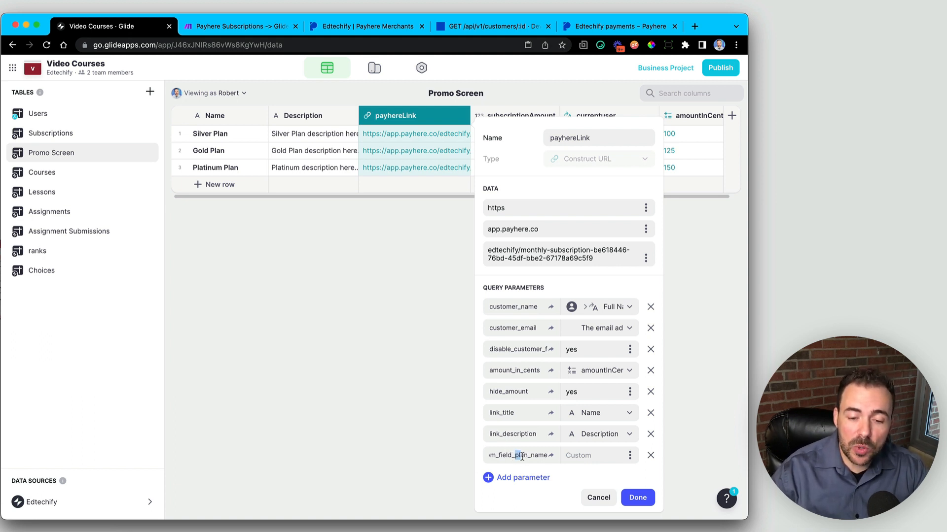
left_click_drag(522, 456, 549, 459)
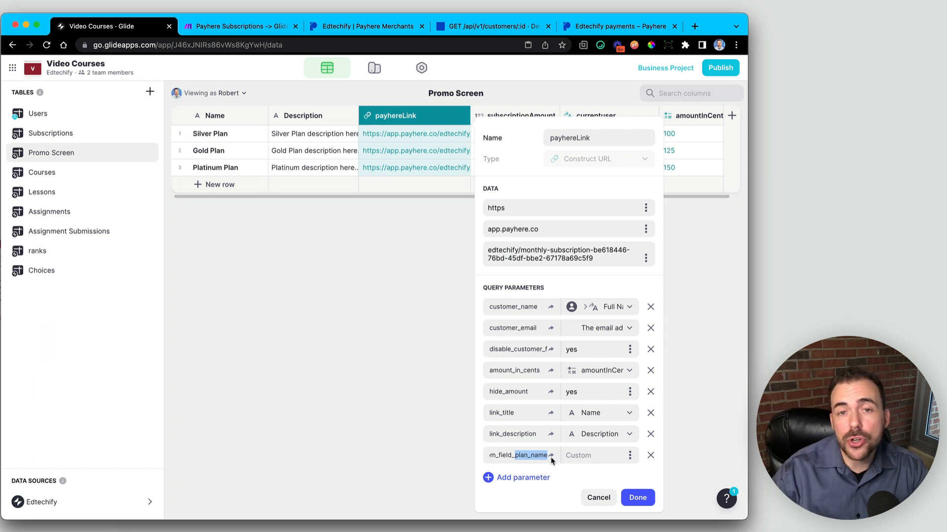
Bind custom_field_plan_name to the Name column and save the payhereLink column
left_click(627, 457)
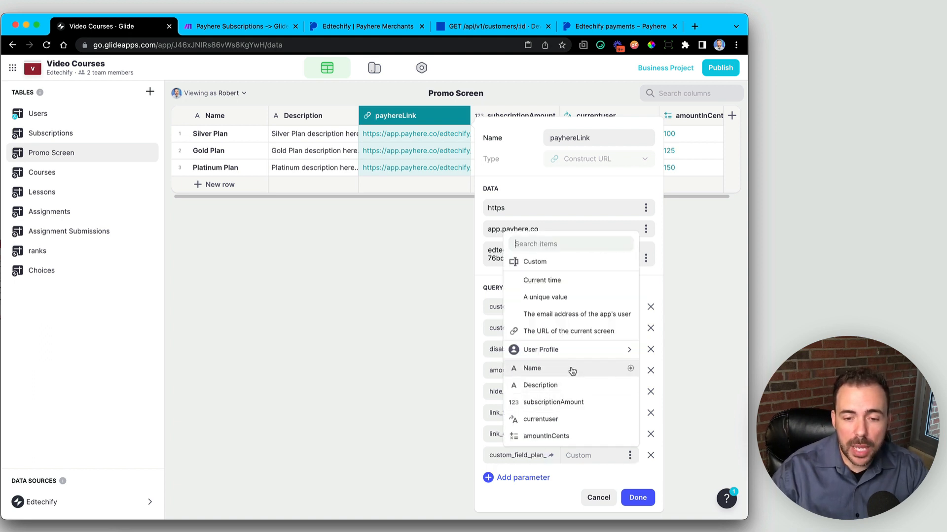
left_click(572, 372)
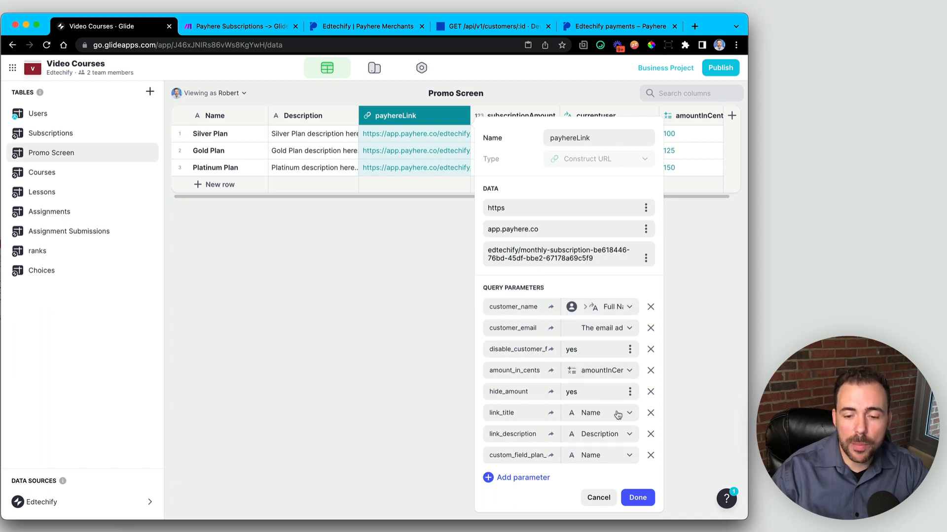
left_click(637, 498)
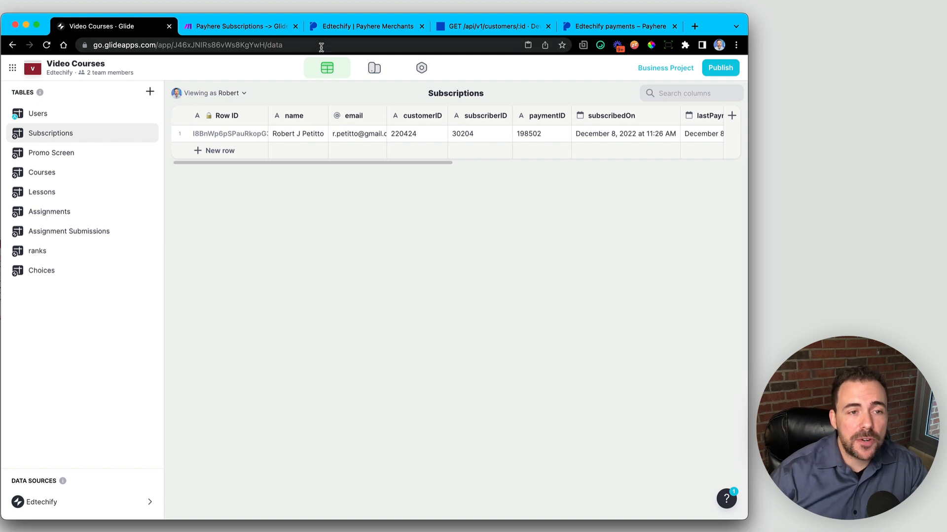
In Payhere's subscriptions list, cancel the test customer's active Monthly Subscription and confirm the cancellation
left_click(323, 30)
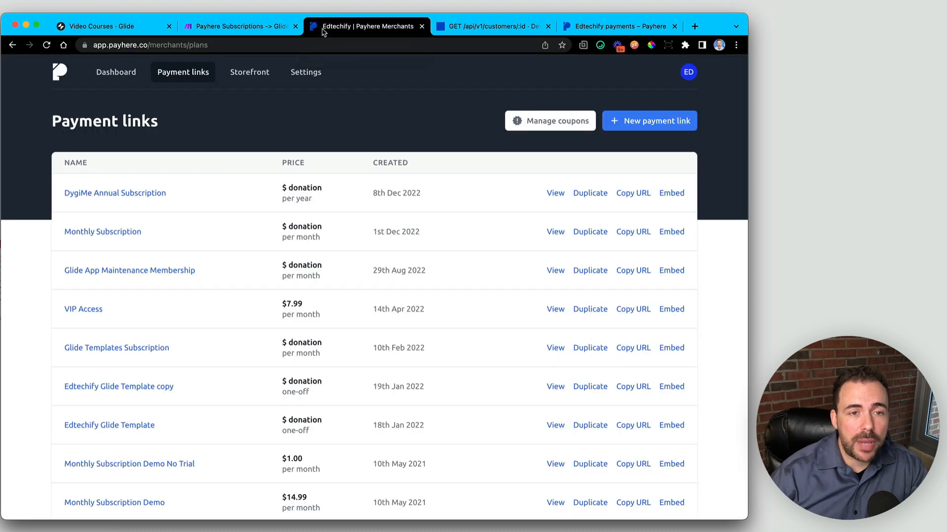
left_click(109, 79)
left_click(141, 286)
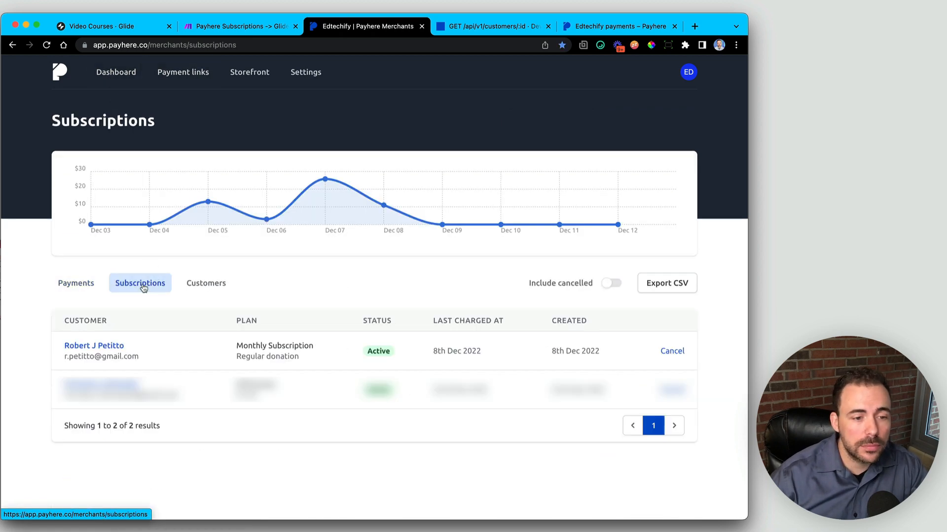
left_click(665, 351)
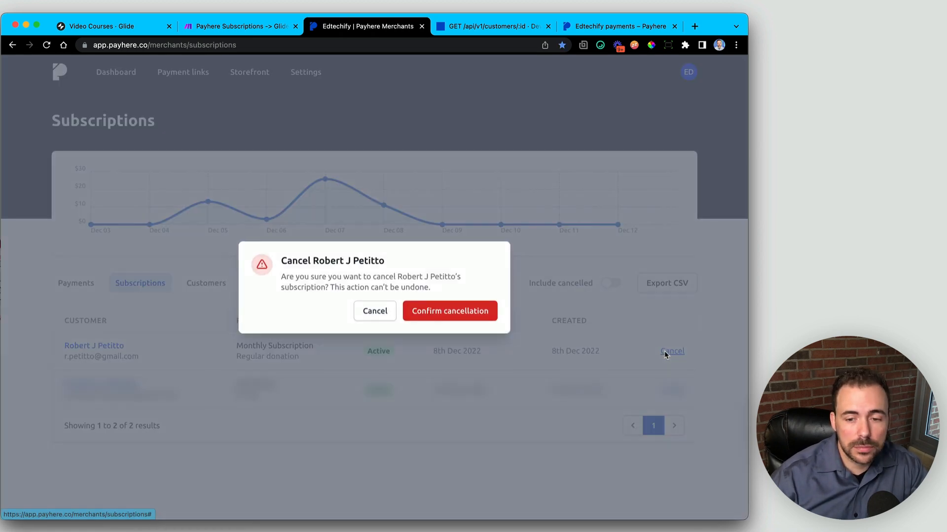
left_click(435, 311)
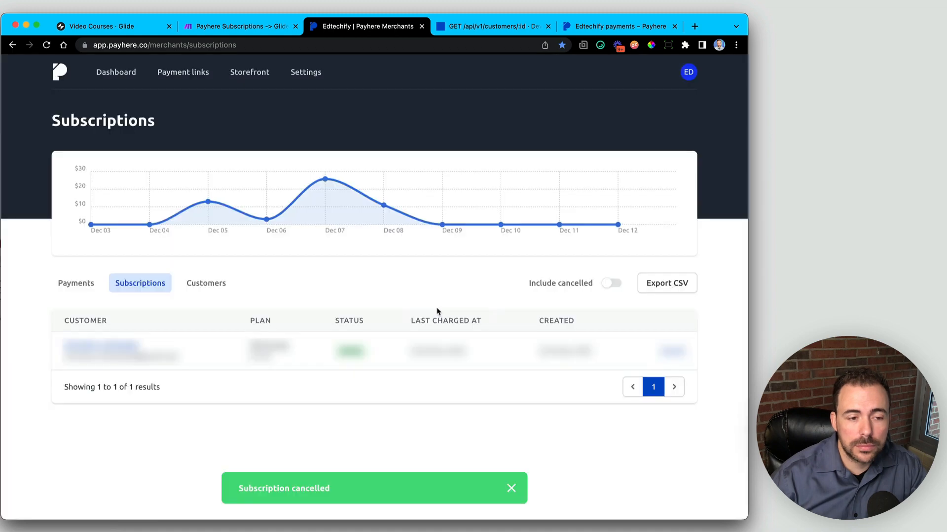
Switch to Make and start a single run of the Payhere Subscriptions -> Glide scenario
left_click(215, 27)
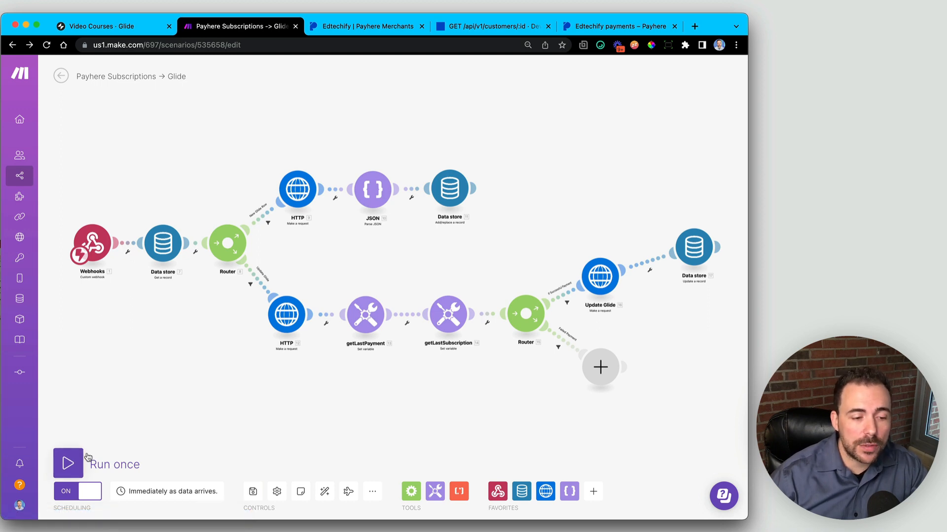
left_click(68, 463)
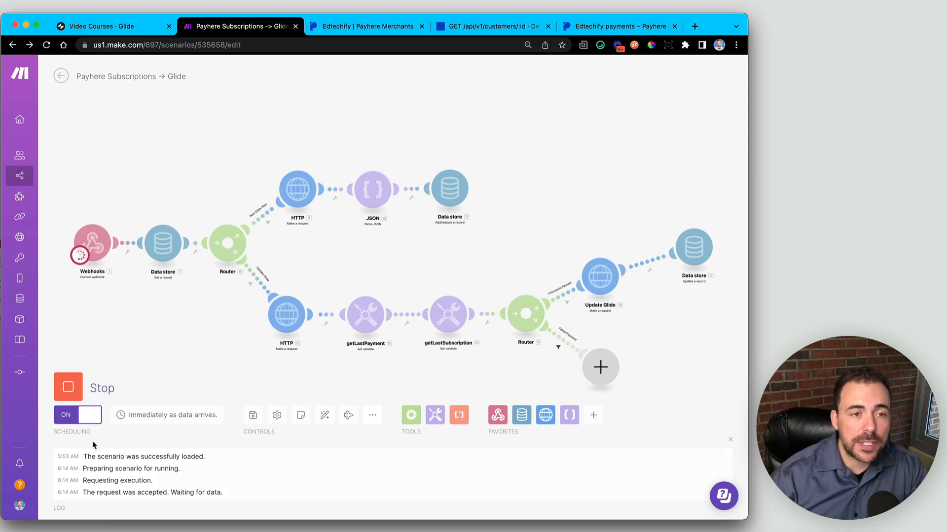
Copy the Gold Plan row's payhereLink from Glide's Promo Screen table and load it in the open Payhere checkout page
left_click(106, 28)
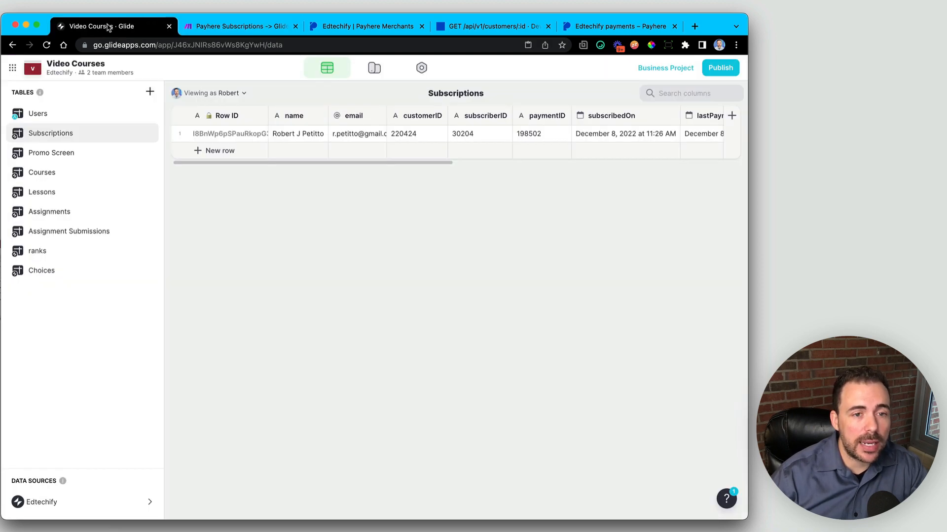
left_click(60, 157)
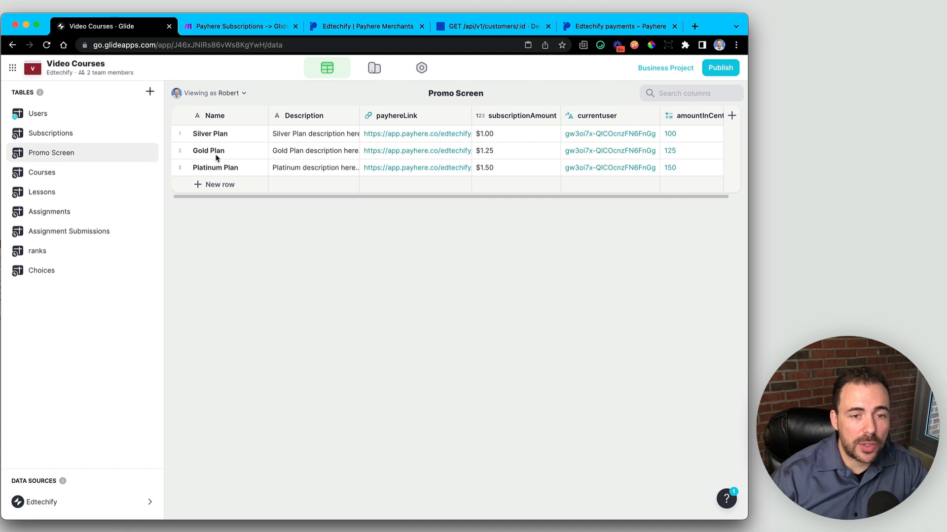
left_click(415, 153)
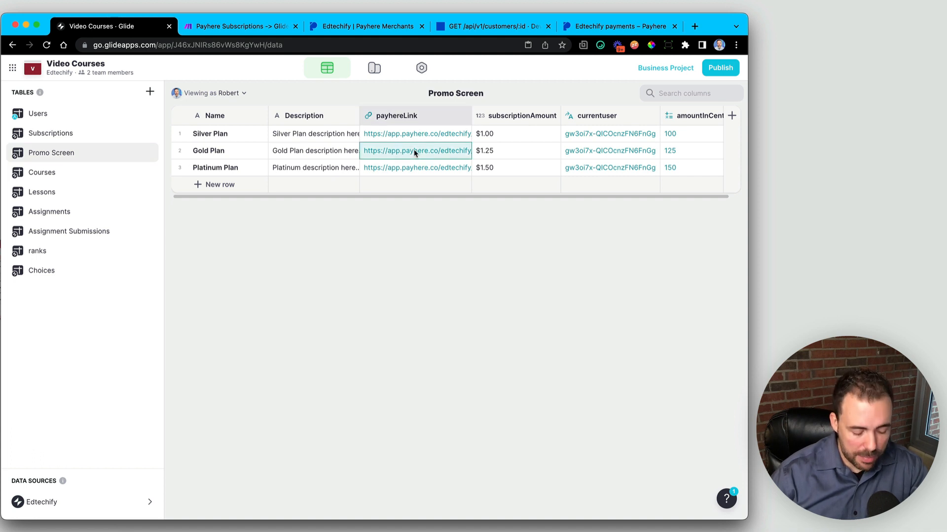
left_click(682, 28)
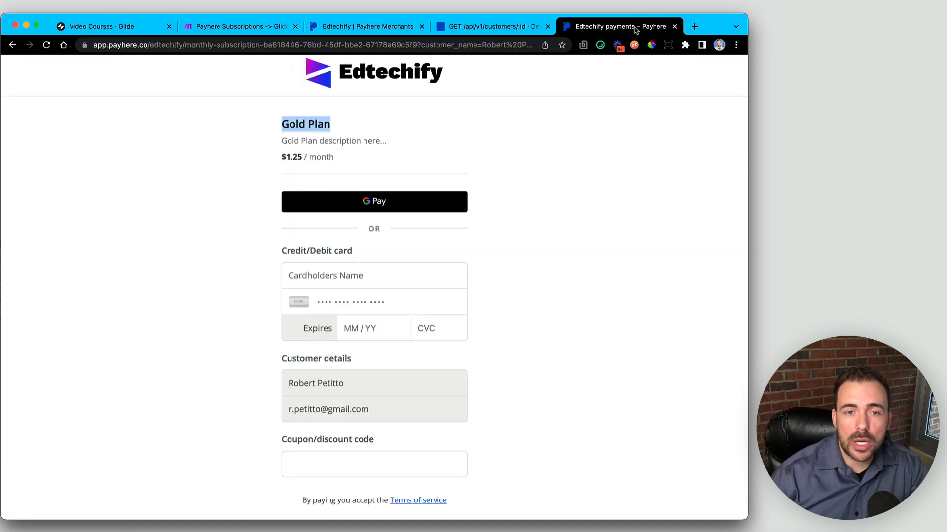
left_click(422, 45)
key("Right")
left_click(371, 181)
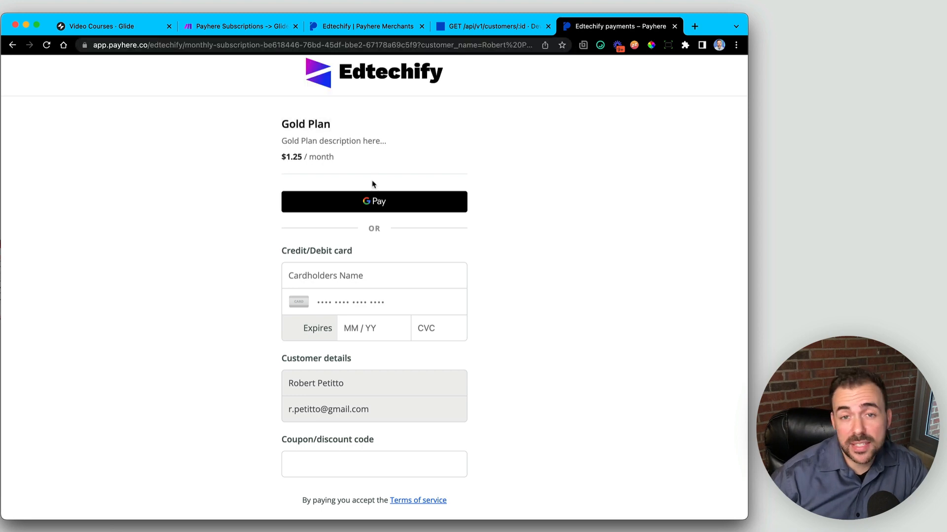
Pay for the Gold Plan with Google Pay and check the scenario run in Make before returning to Glide
left_click(374, 202)
left_click(226, 27)
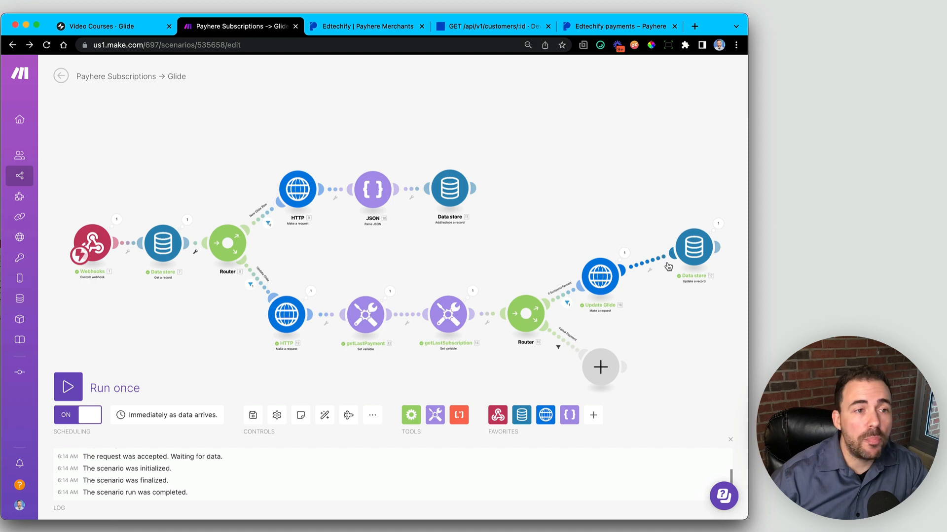
left_click(91, 29)
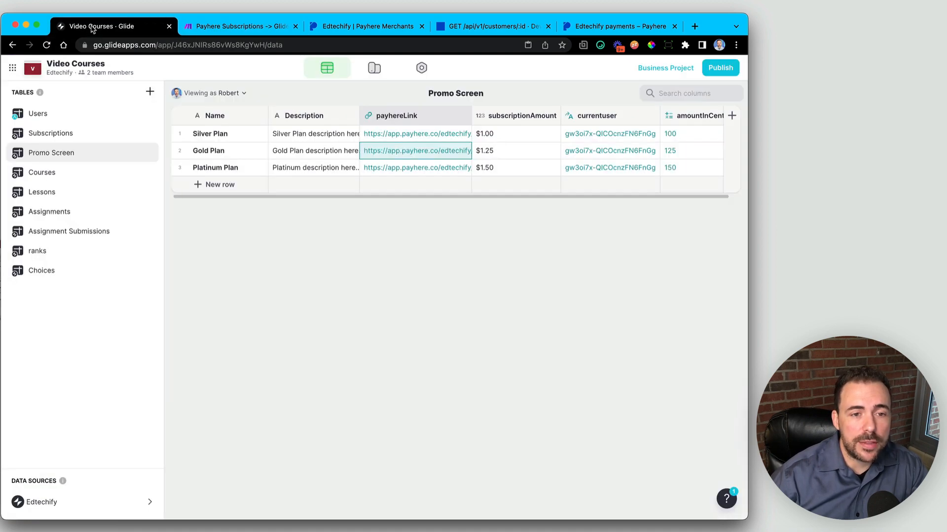
Examine the subscriber's row in Glide's Subscriptions table, checking the IDs, payment dates, plan, amount and status columns after the test purchase
left_click(91, 134)
scroll(460, 135, "right", 10)
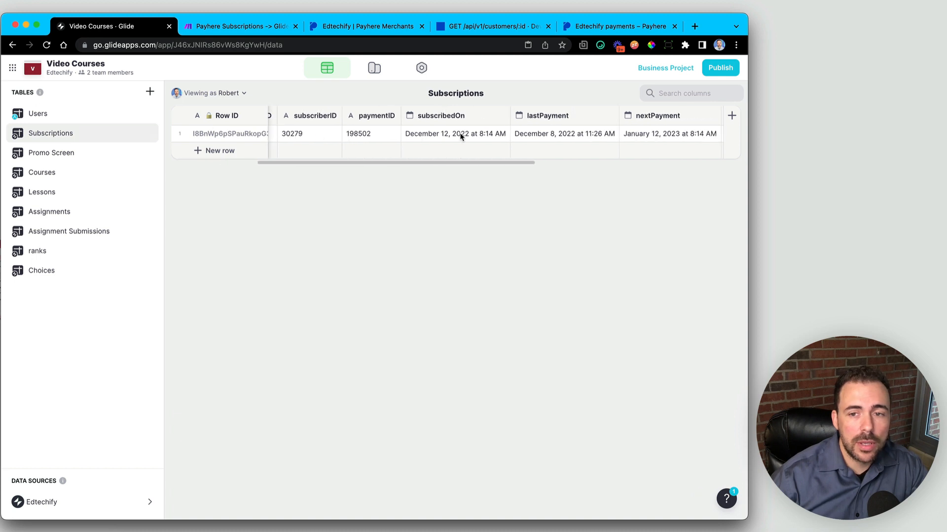
scroll(460, 137, "right", 5)
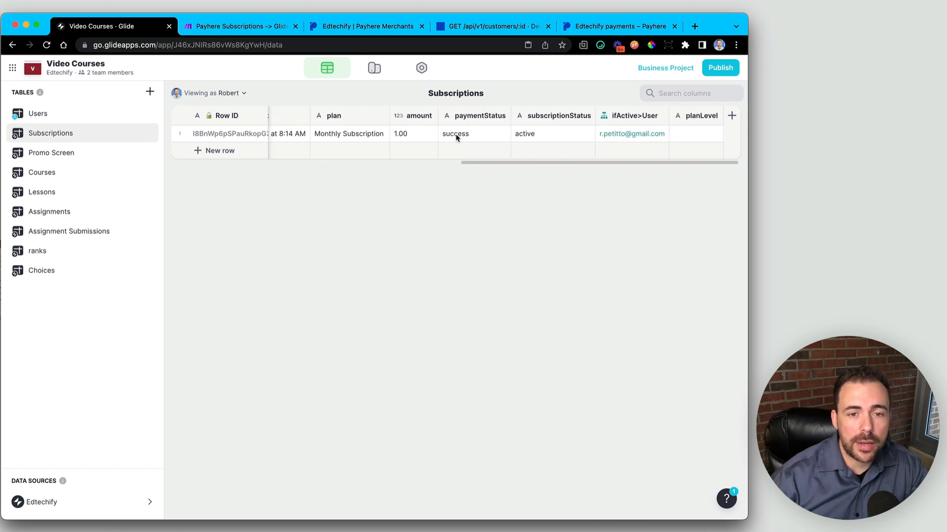
left_click(456, 137)
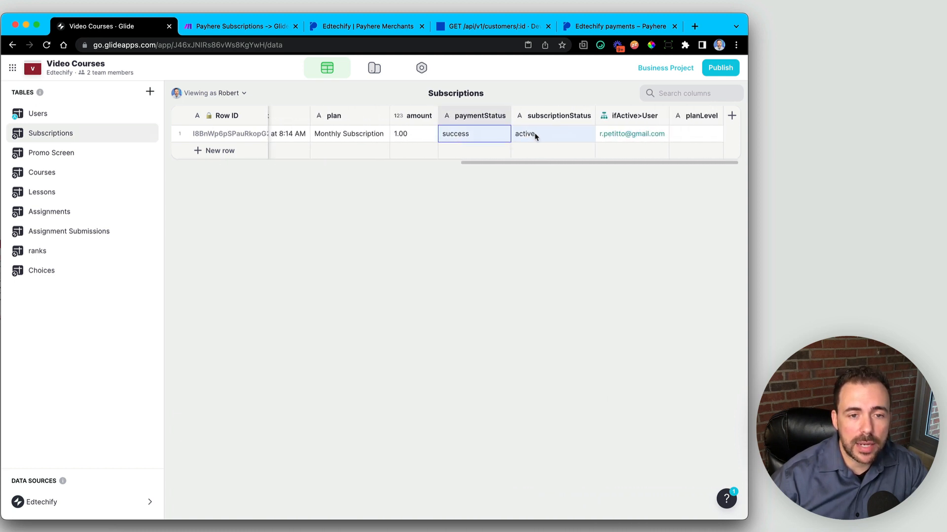
scroll(536, 137, "left", 15)
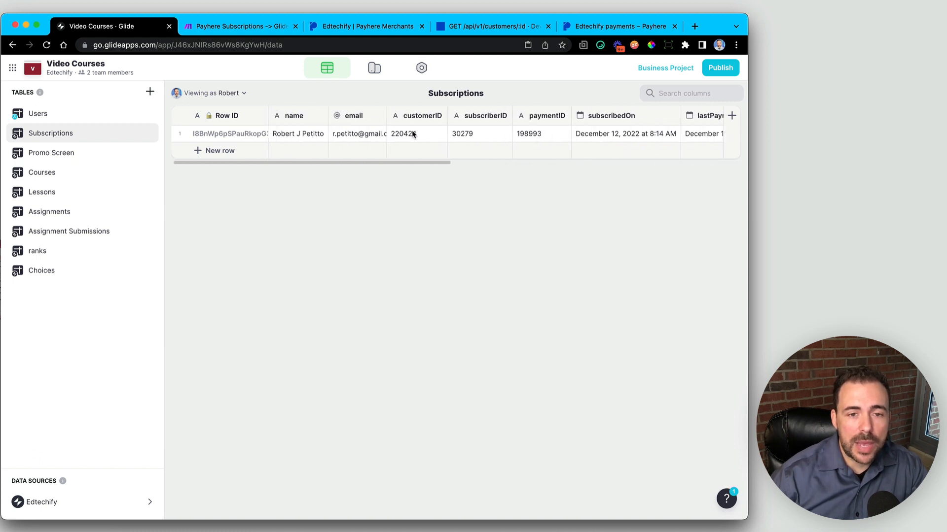
left_click_drag(413, 134, 532, 135)
left_click(497, 135)
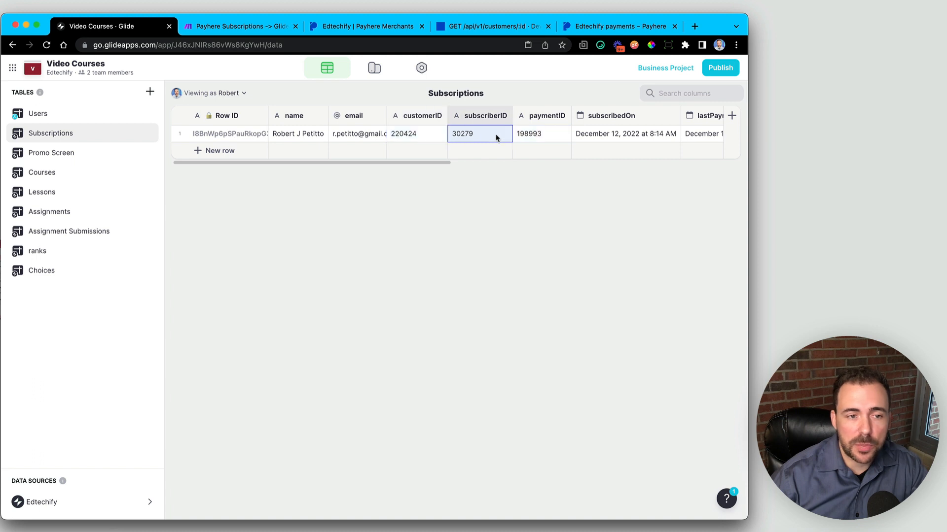
scroll(498, 135, "right", 10)
scroll(501, 138, "right", 5)
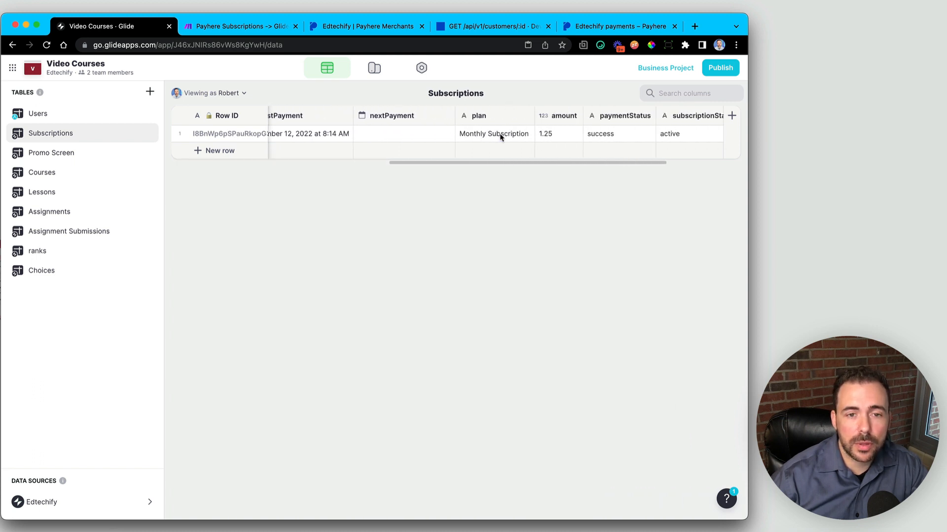
scroll(500, 137, "left", 8)
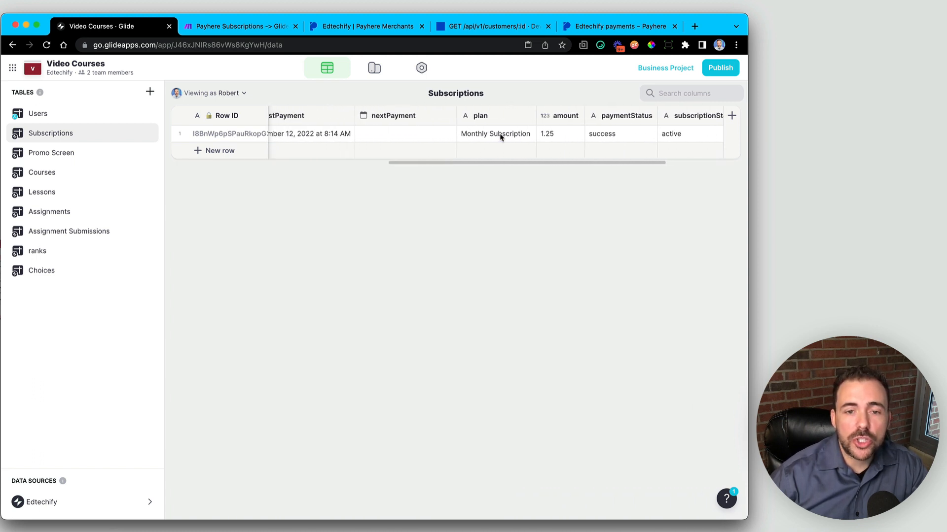
scroll(498, 137, "right", 5)
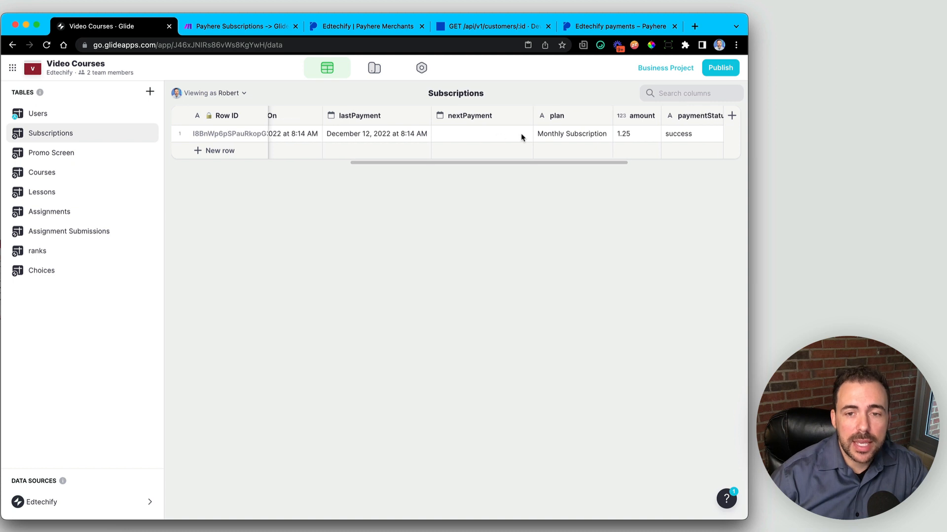
left_click(450, 140)
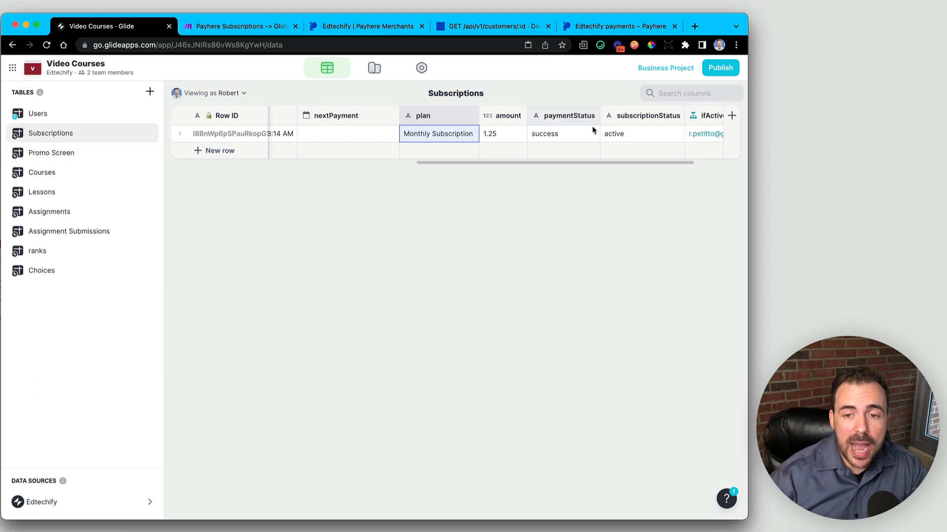
Widen the planLevel column at the end of the Subscriptions table
scroll(593, 130, "right", 3)
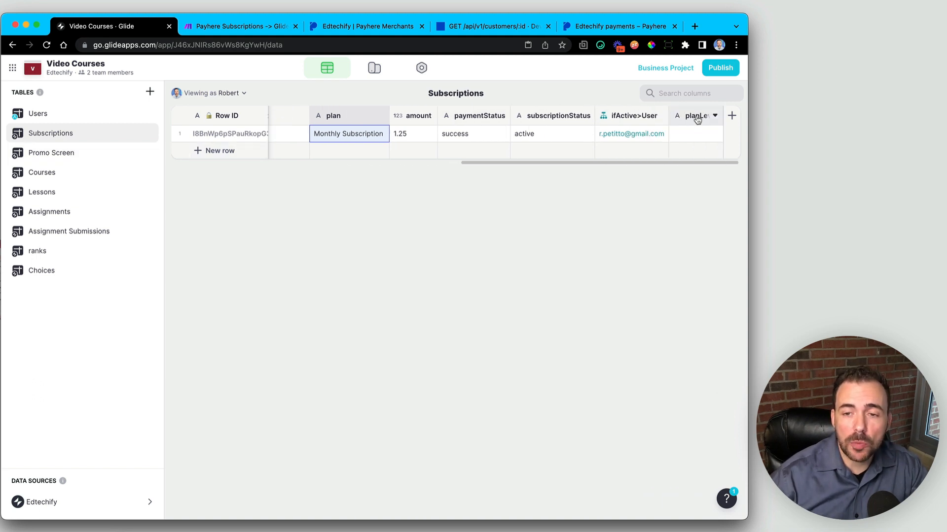
left_click(697, 118)
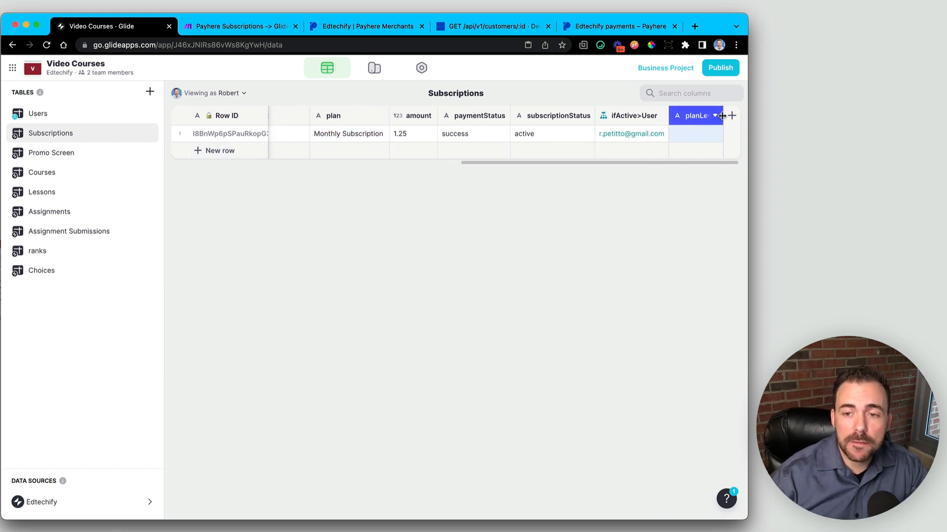
left_click_drag(723, 122, 706, 135)
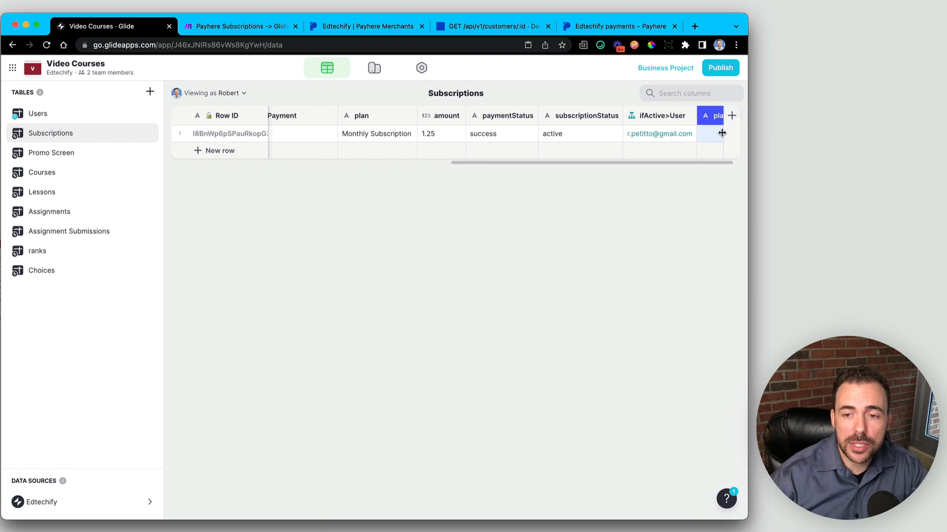
left_click(716, 150)
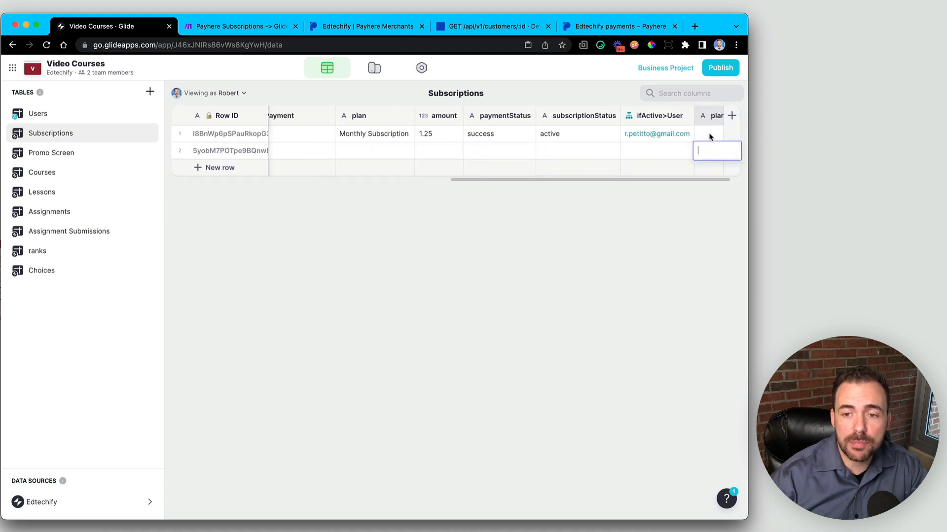
left_click(181, 151)
key("Delete")
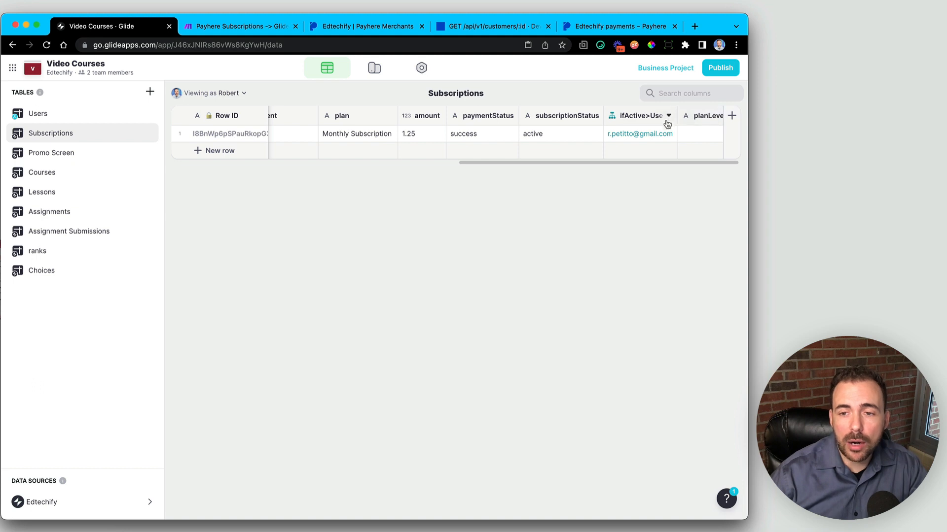
Move the planLevel column between nextPayment and plan in the Subscriptions table
left_click_drag(697, 116, 414, 116)
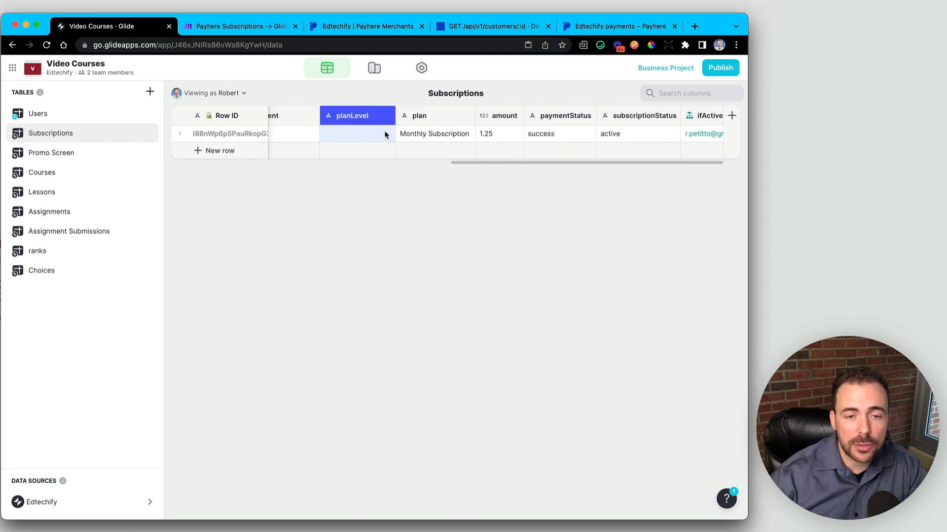
scroll(385, 133, "left", 5)
scroll(385, 134, "left", 1)
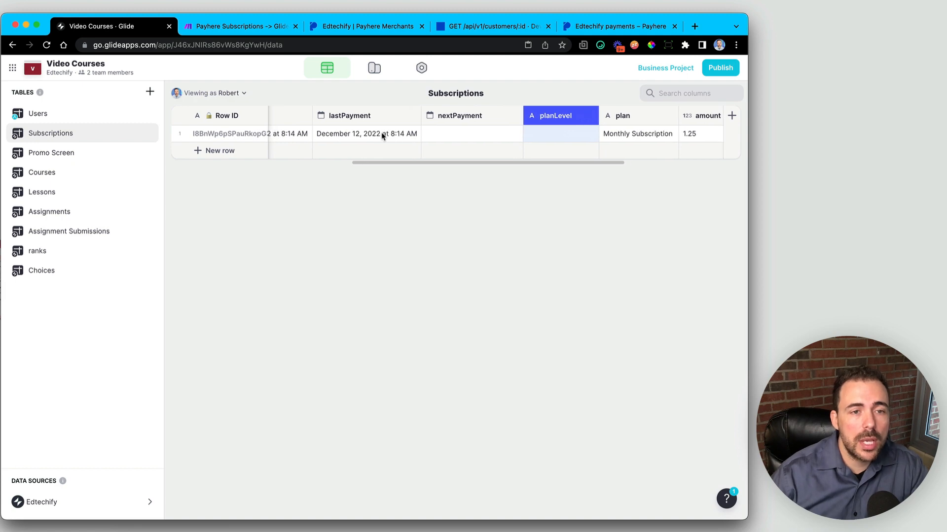
Switch to Make and add a "planLevel" key with an empty string value after subscriptionStatus in the Update Glide HTTP module's request content
left_click(219, 30)
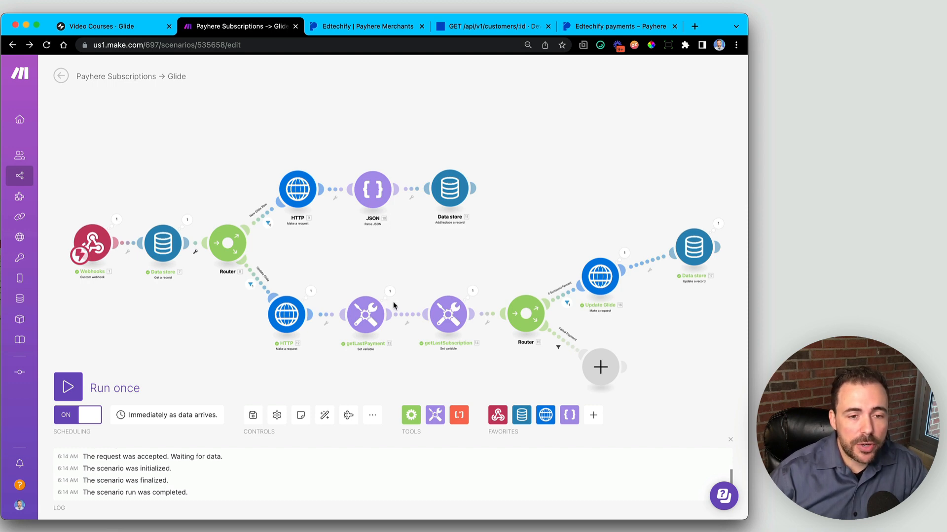
left_click(599, 275)
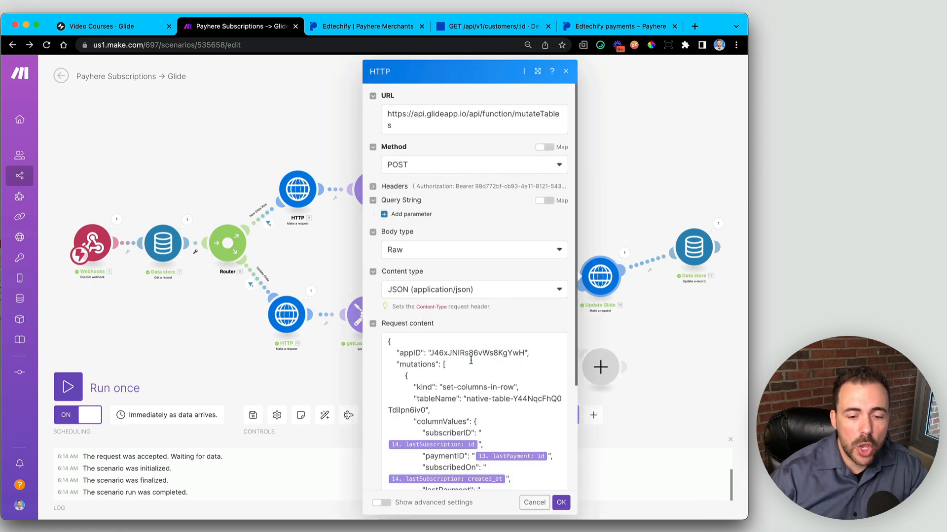
scroll(472, 358, "down", 5)
scroll(472, 355, "down", 3)
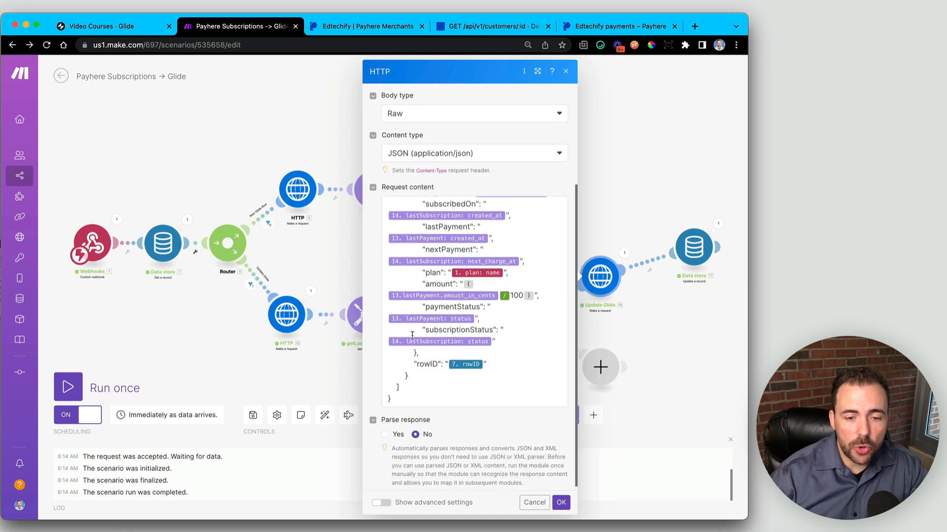
left_click(508, 343)
type(",")
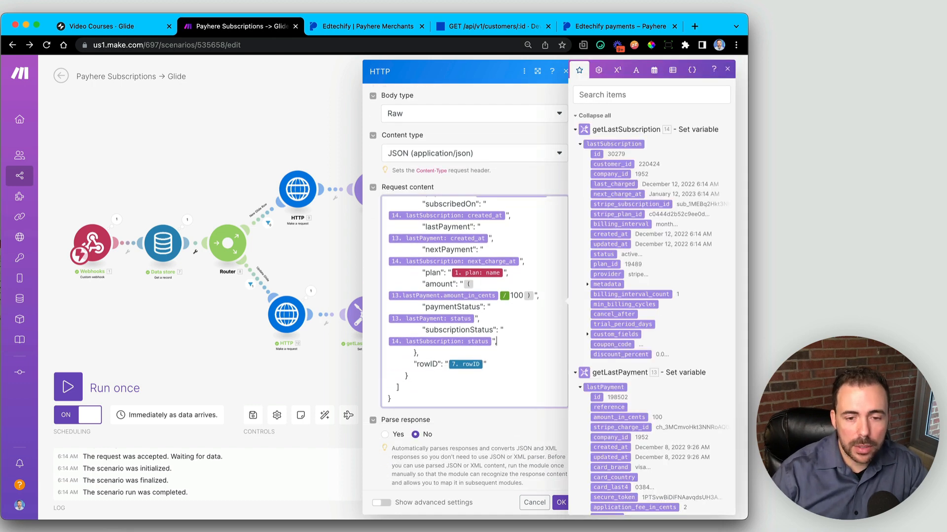
key("Return")
type("\"\"")
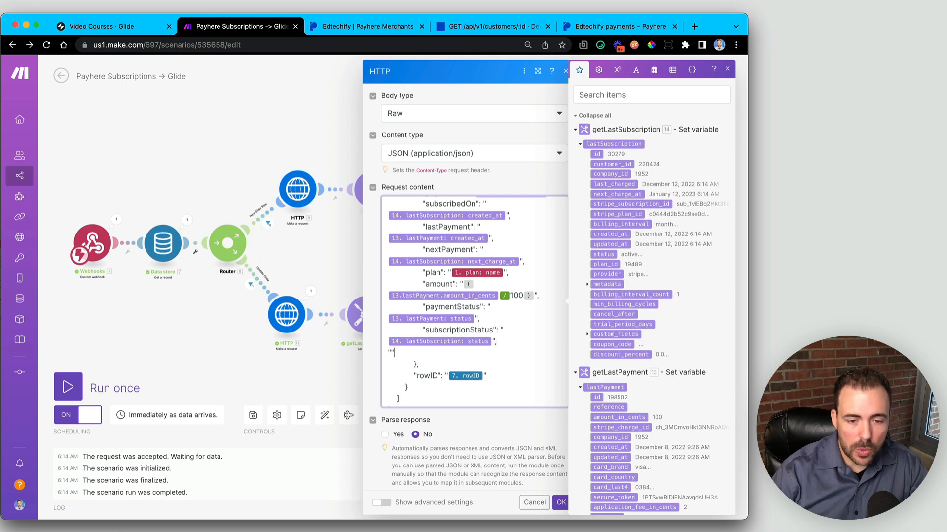
type(":\"\"")
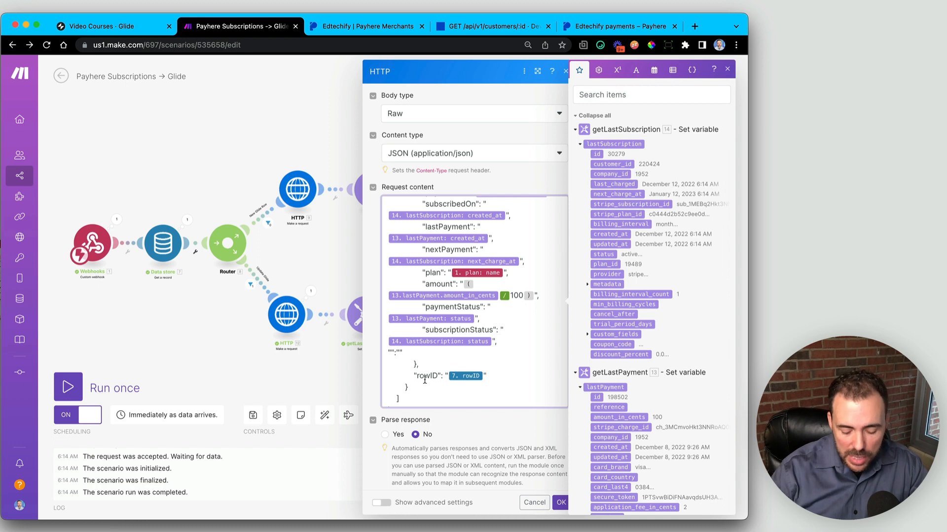
type("planLevel")
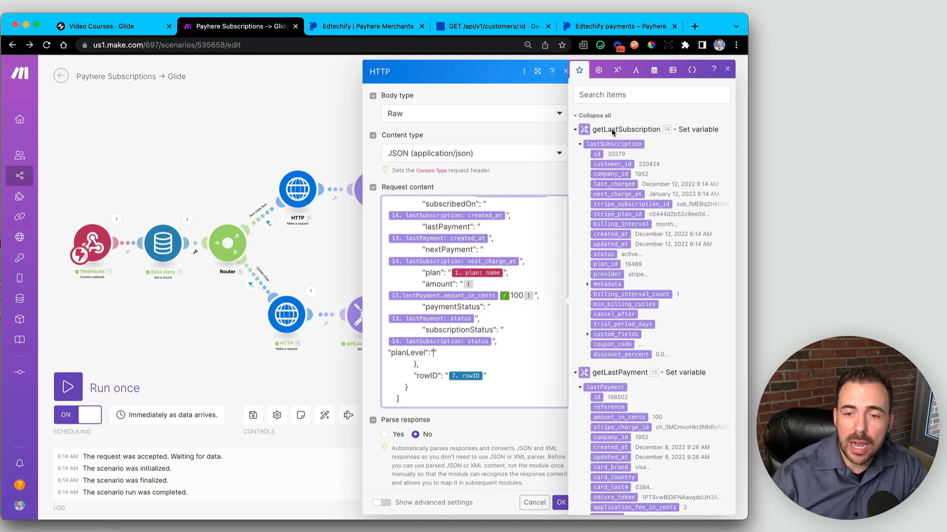
Map the planLevel value to plan_name from lastSubscription's custom_fields and save the HTTP module
left_click(587, 335)
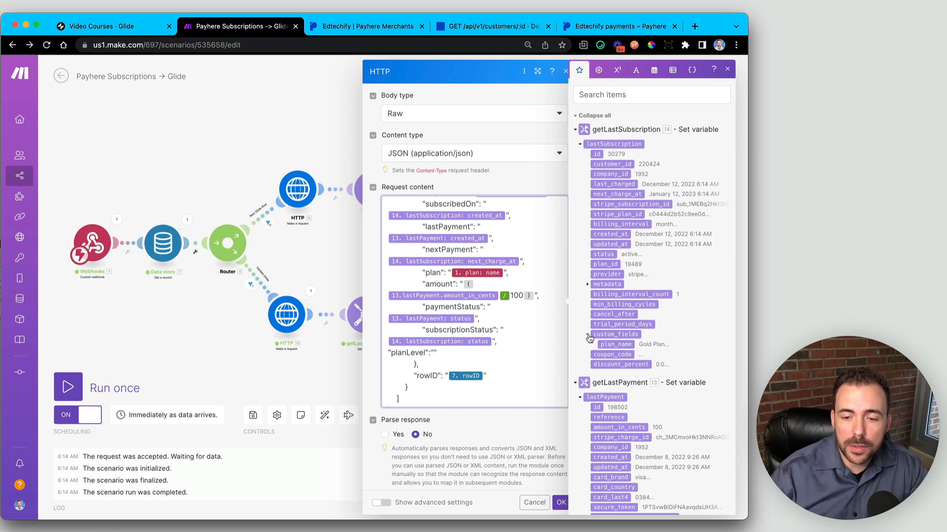
left_click(625, 345)
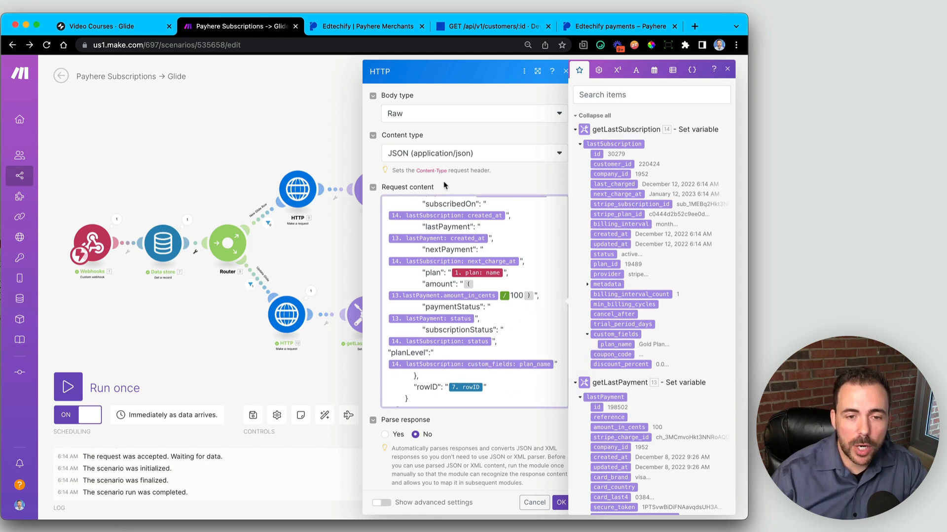
left_click(563, 503)
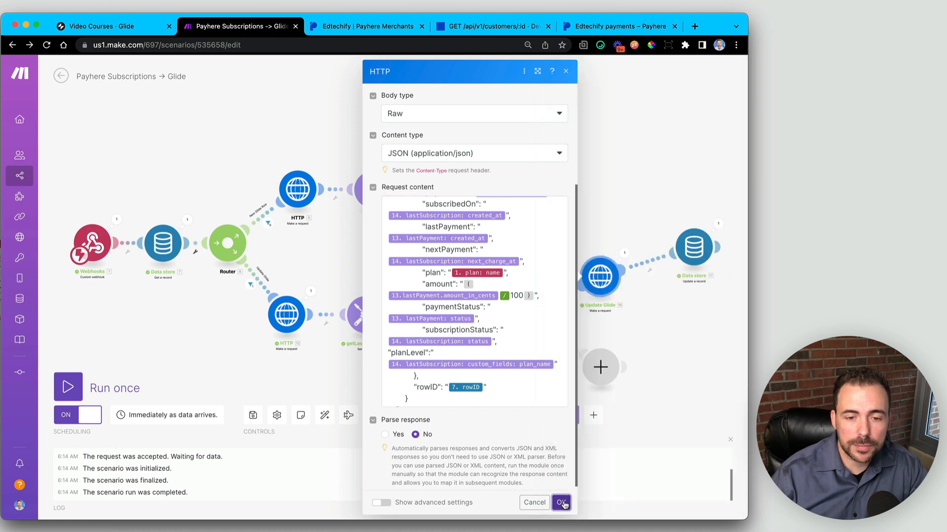
Switch back to Glide and enter Gold Plan as the planLevel of the existing Subscriptions row
left_click(109, 27)
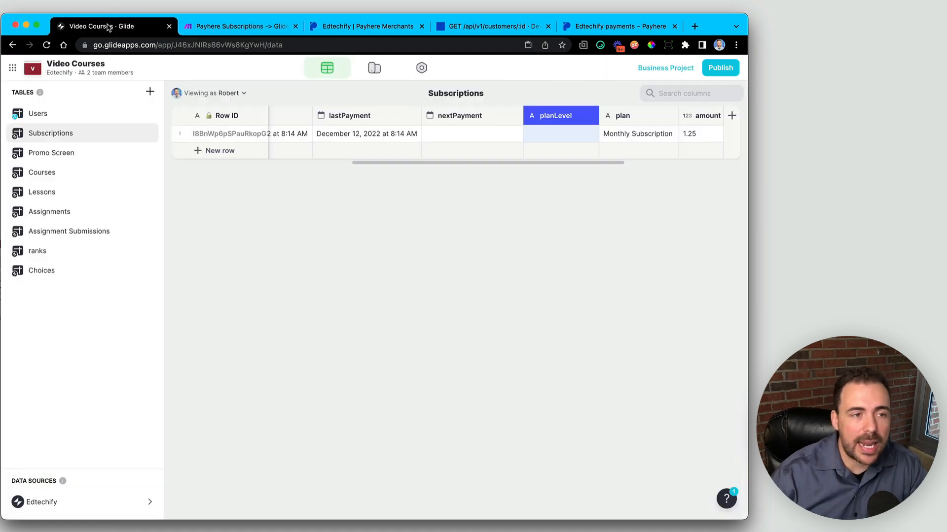
left_click(565, 135)
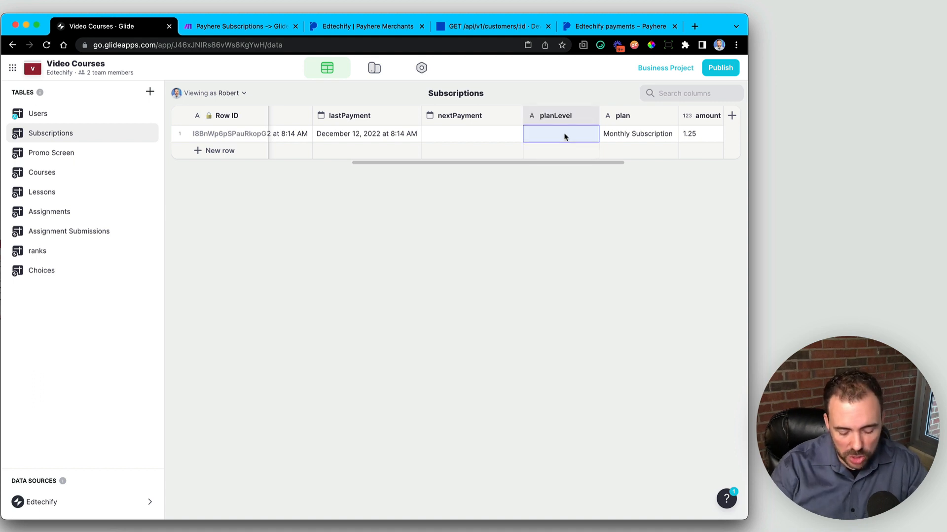
type("G")
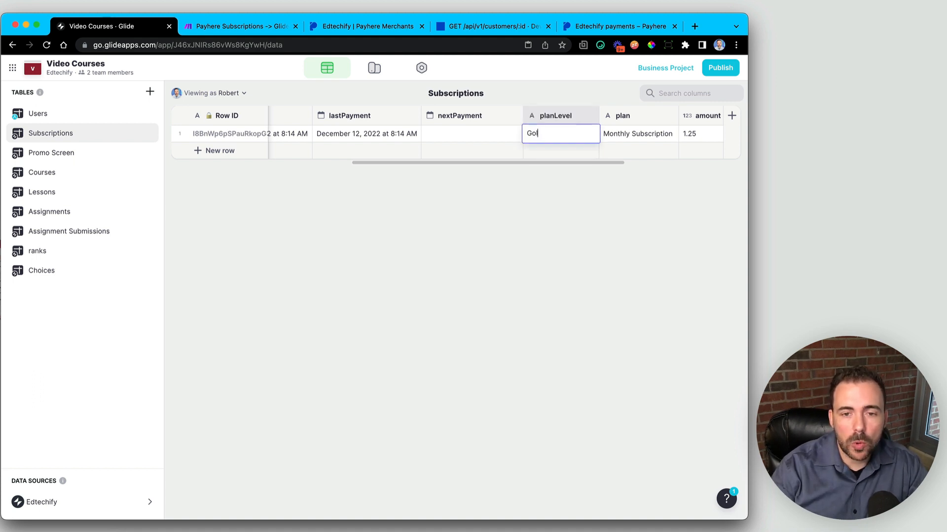
type("old Plan")
key("Return")
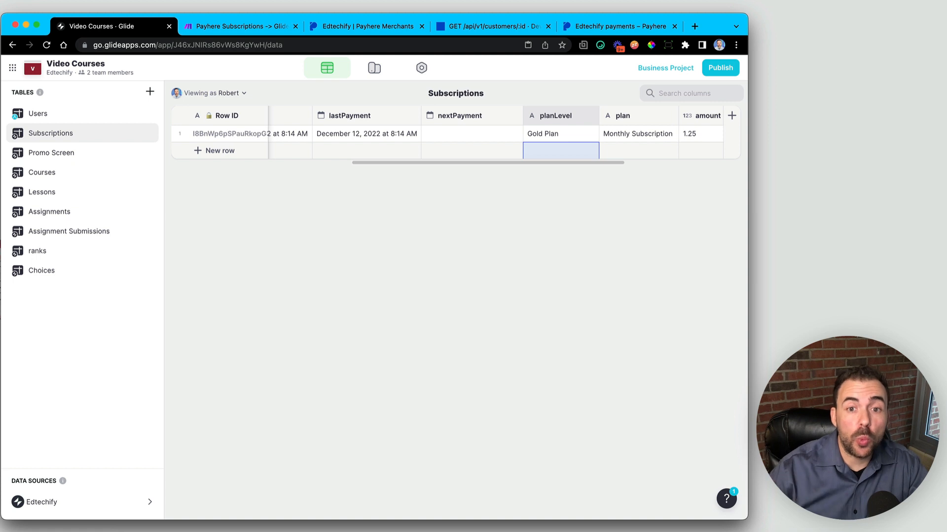
Open the User Profile screen in the layout preview and set the data grid's Plan column value to planLevel
left_click(371, 72)
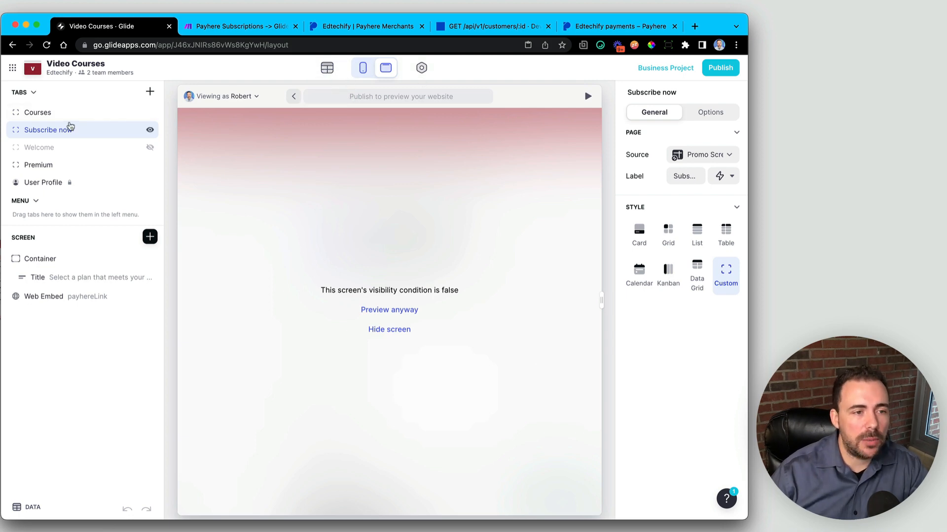
left_click(88, 114)
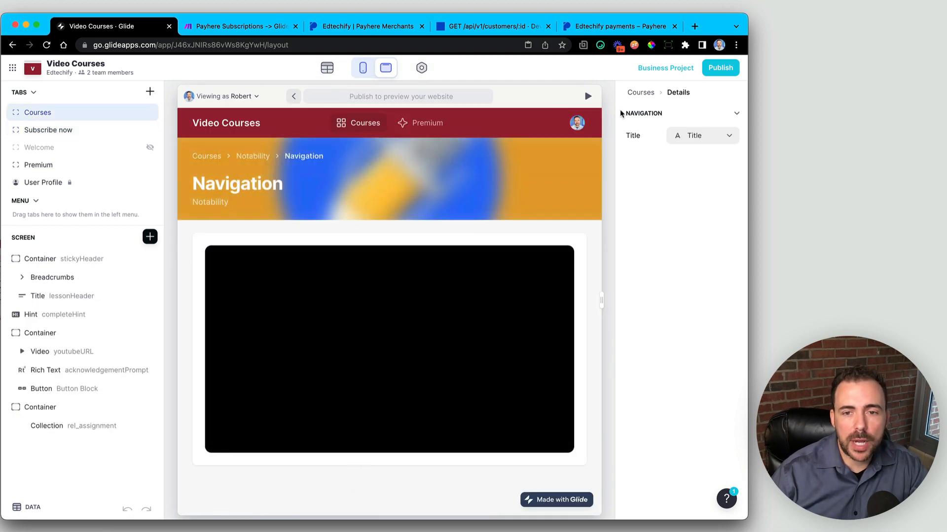
left_click(572, 125)
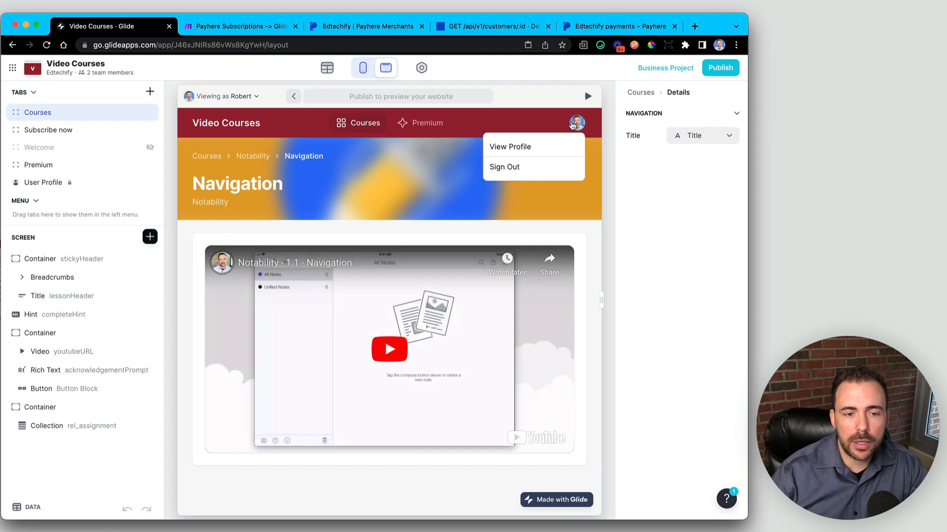
left_click(548, 144)
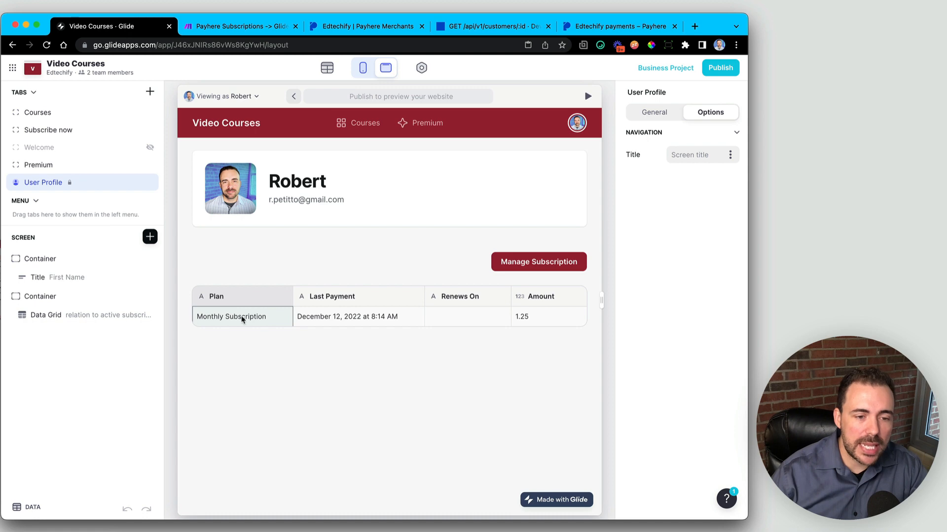
left_click(40, 316)
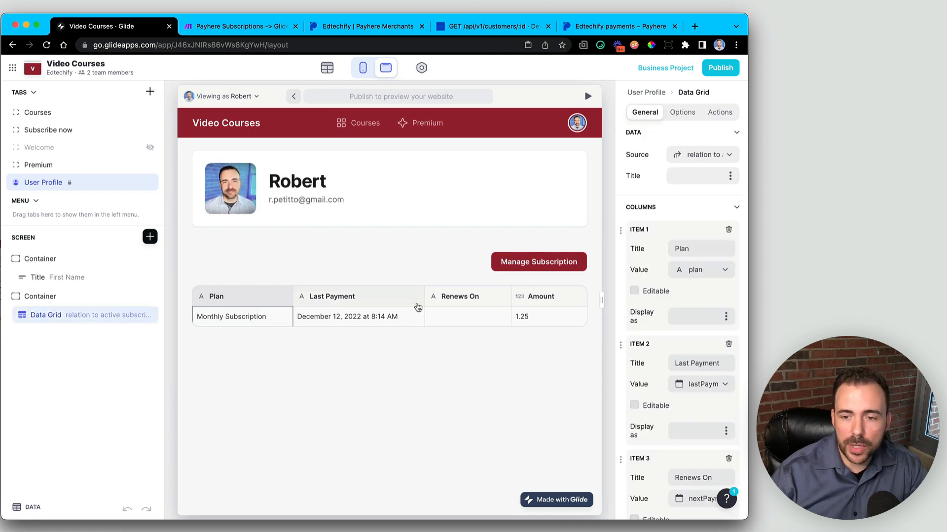
left_click(687, 271)
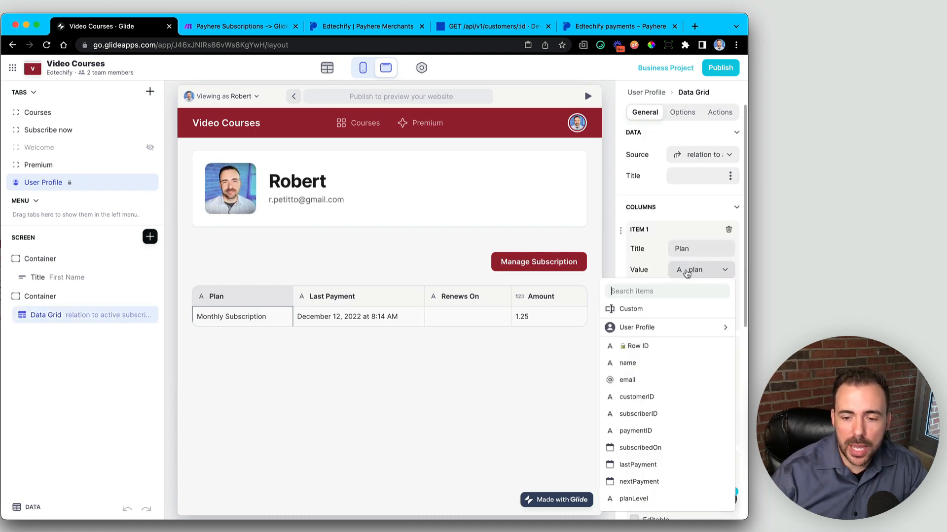
left_click(655, 498)
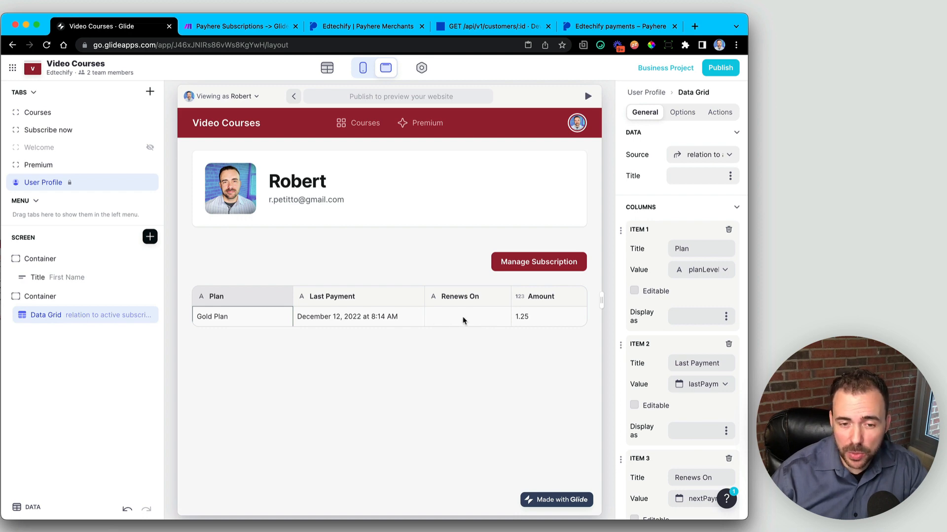
Switch to Make, replace the nextPayment mapping in the Update Glide HTTP module with the text "Next month", and save the module
left_click(542, 318)
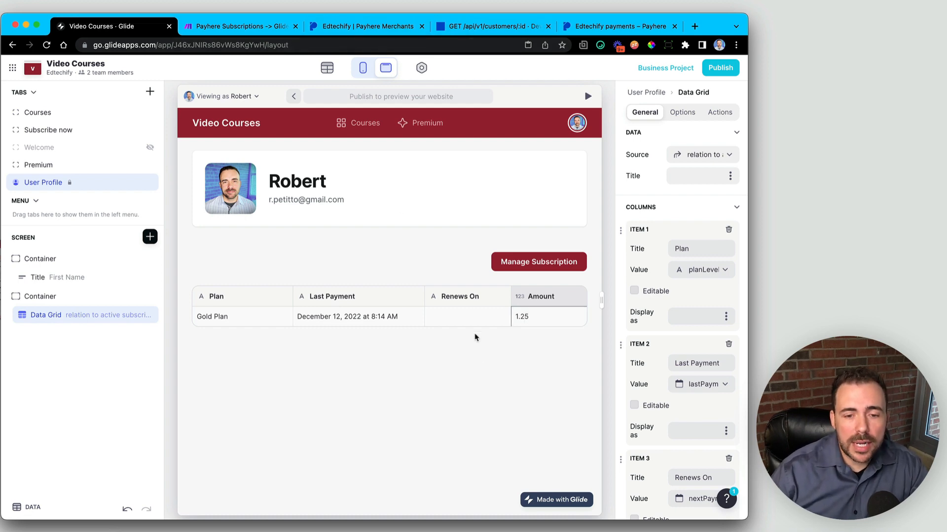
left_click(451, 319)
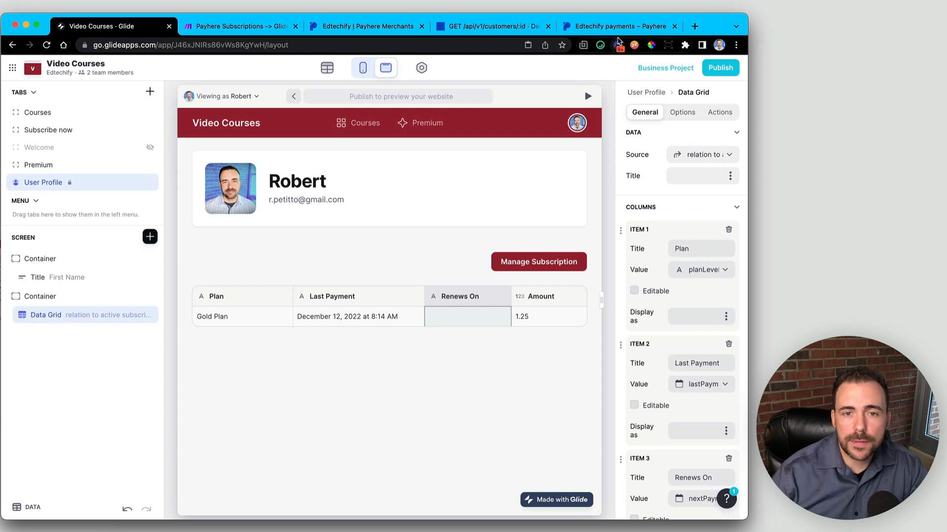
left_click(259, 26)
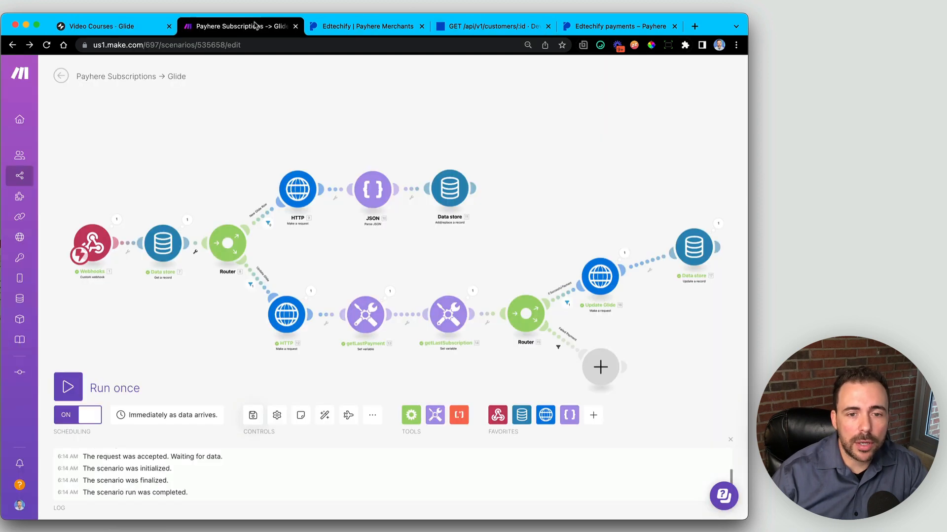
left_click(600, 276)
scroll(518, 410, "down", 3)
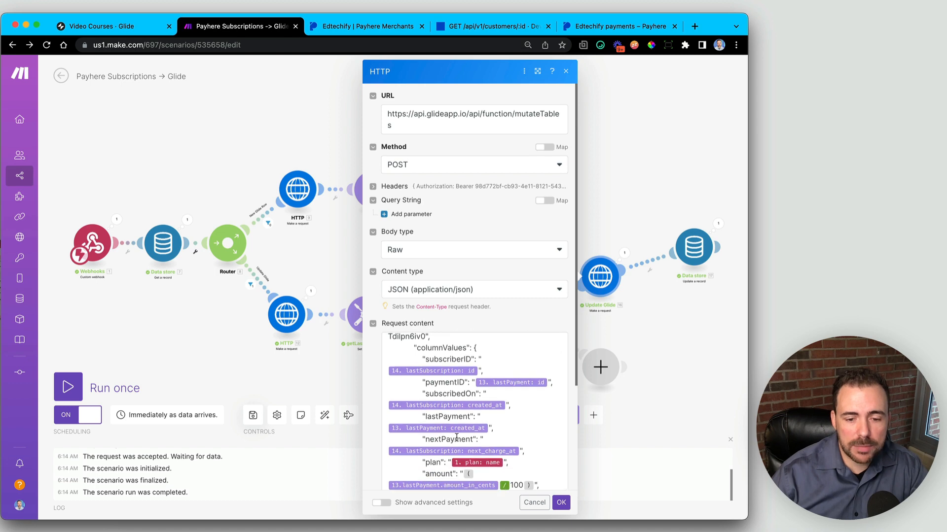
left_click(455, 439)
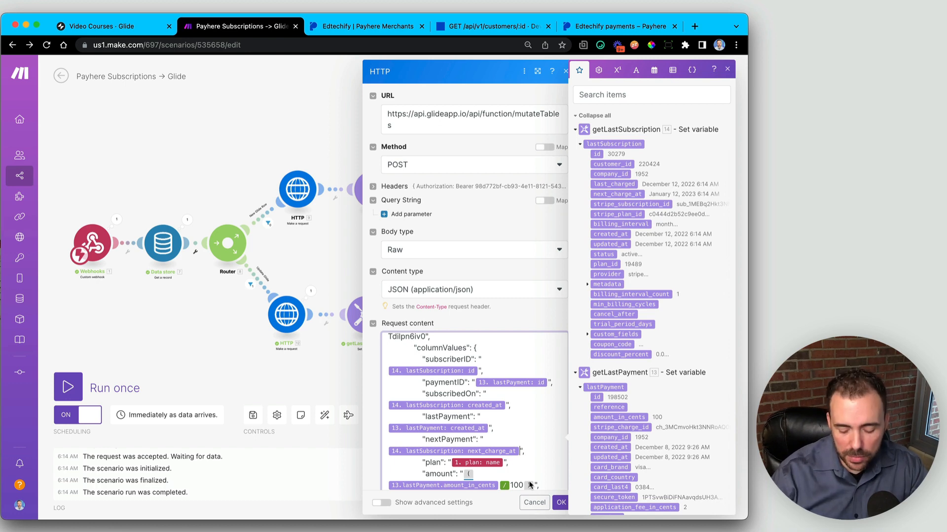
key("BackSpace")
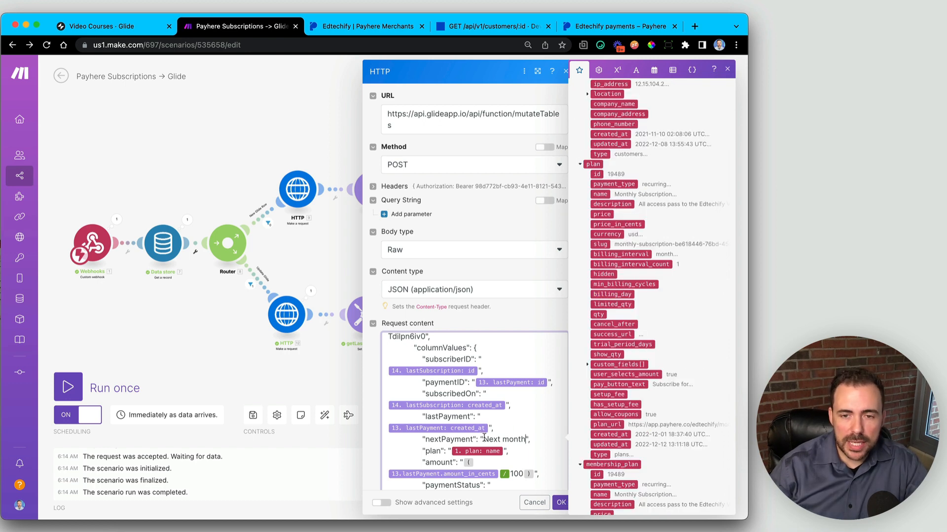
scroll(635, 398, "up", 20)
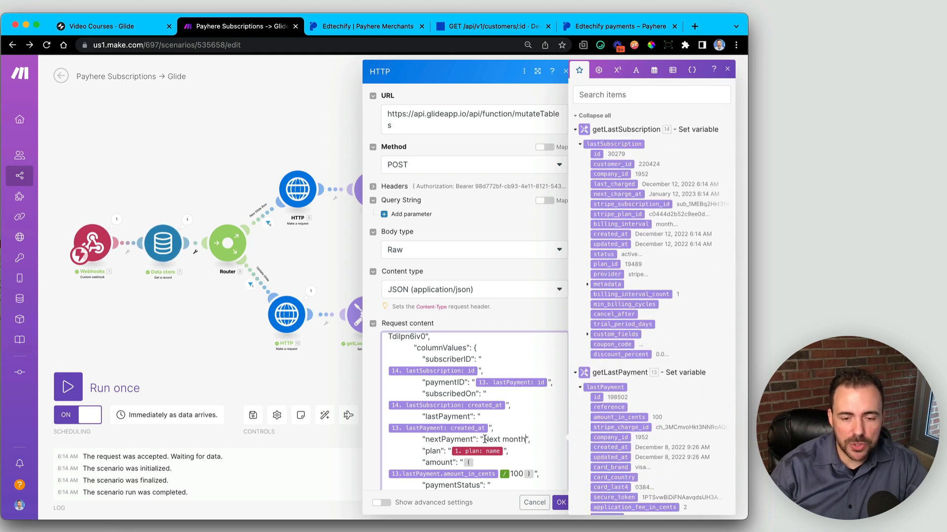
left_click(559, 502)
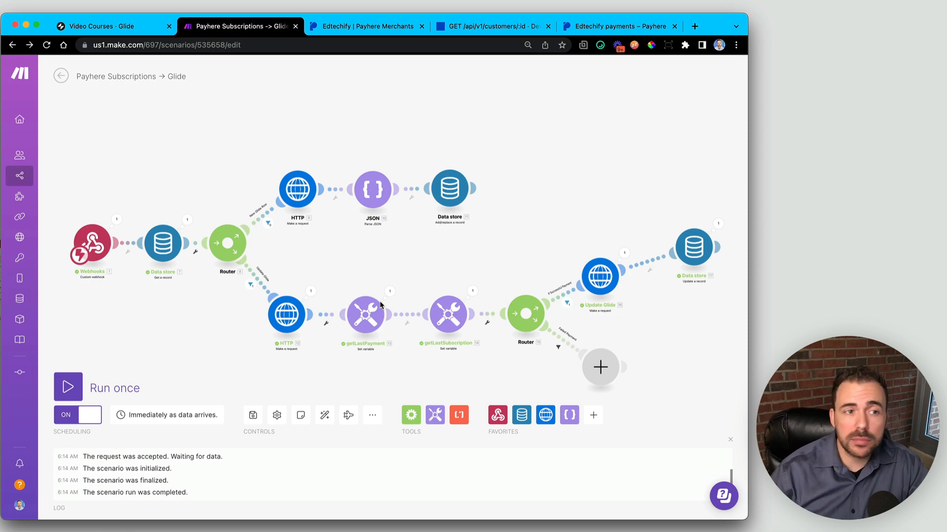
Check the profile in Glide, return to Make, and start a single run of the Payhere Subscriptions scenario
left_click(96, 26)
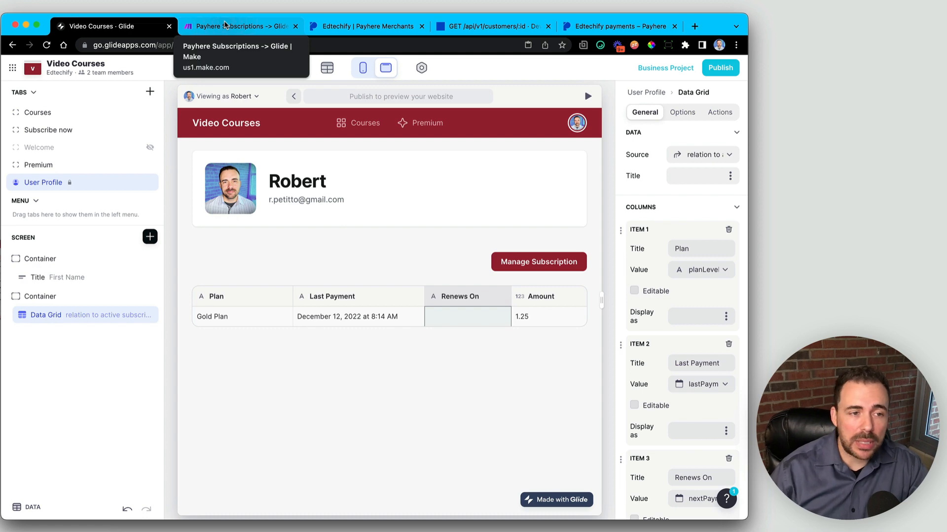
left_click(199, 30)
left_click(69, 387)
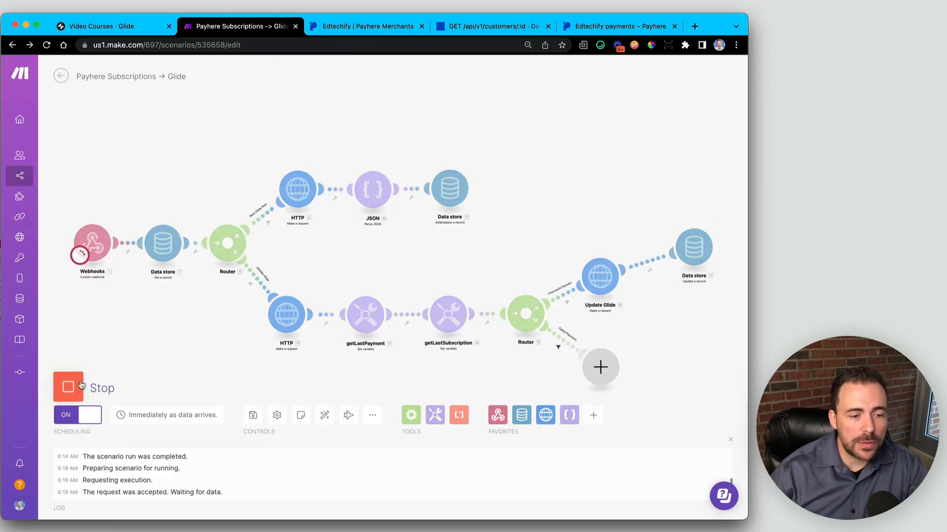
Switch to Payhere and cancel the customer's active Monthly Subscription from 12th Dec 2022
left_click(107, 30)
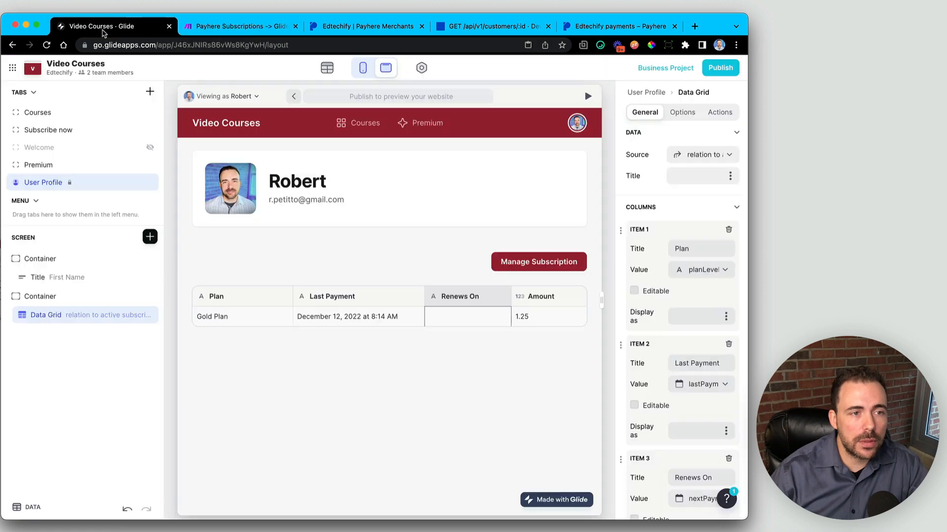
left_click(360, 33)
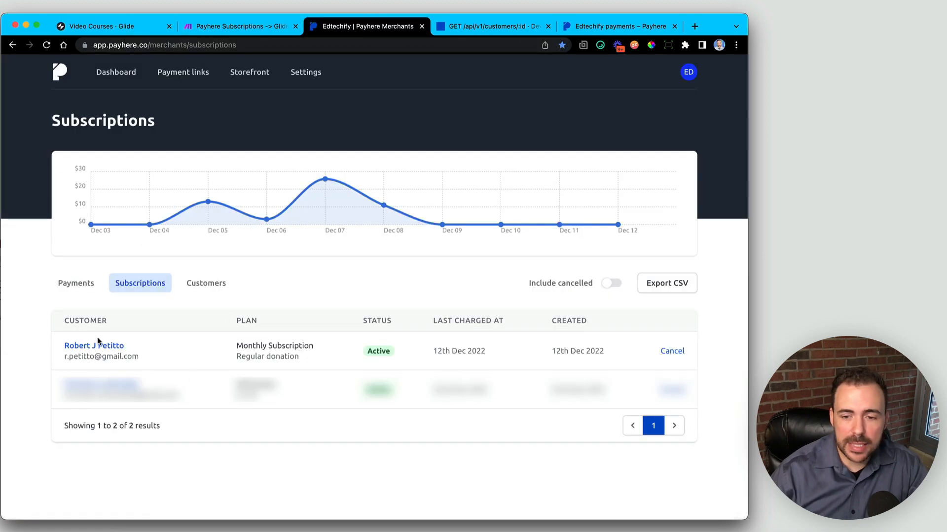
left_click(672, 352)
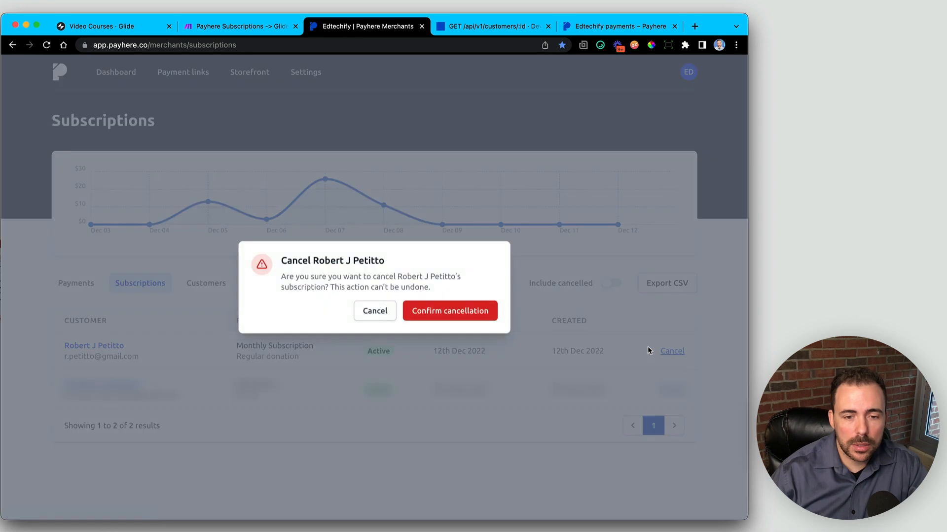
left_click(431, 314)
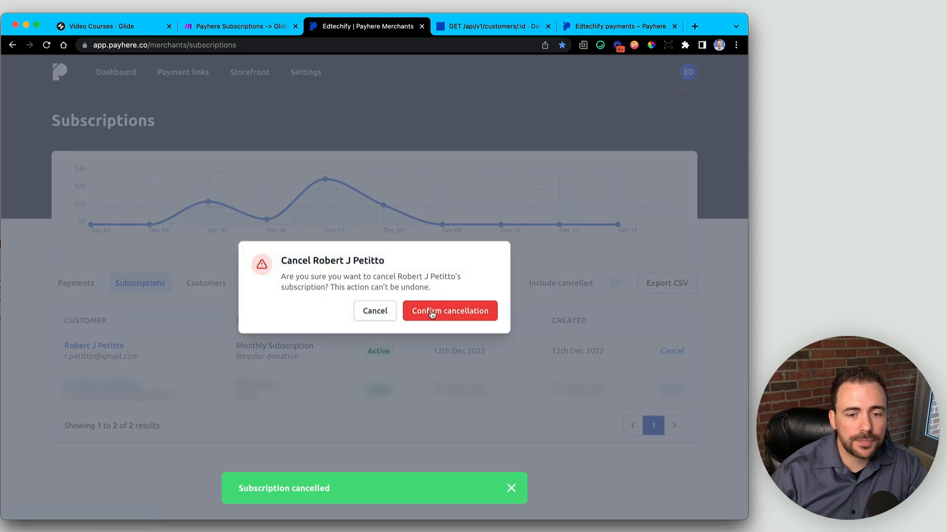
Check the triggered scenario run in Make and switch back to the user profile preview in Glide
left_click(89, 22)
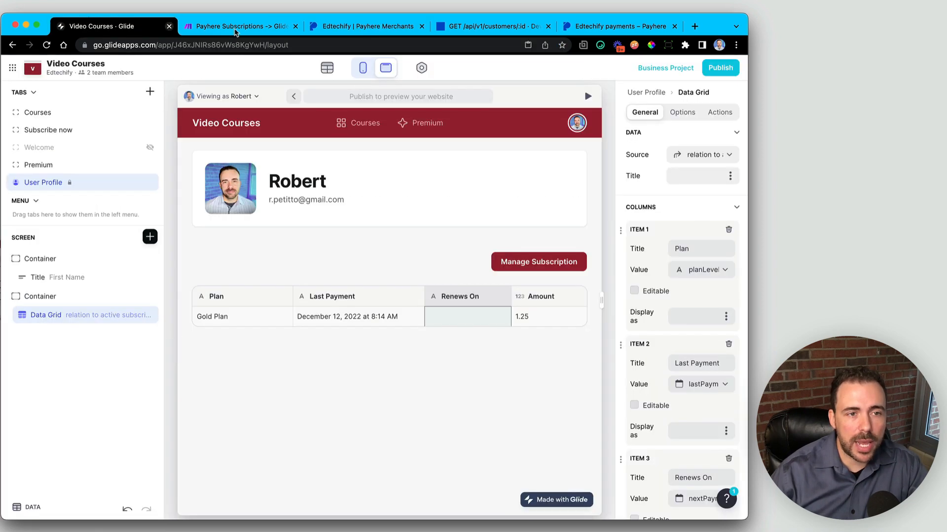
left_click(237, 26)
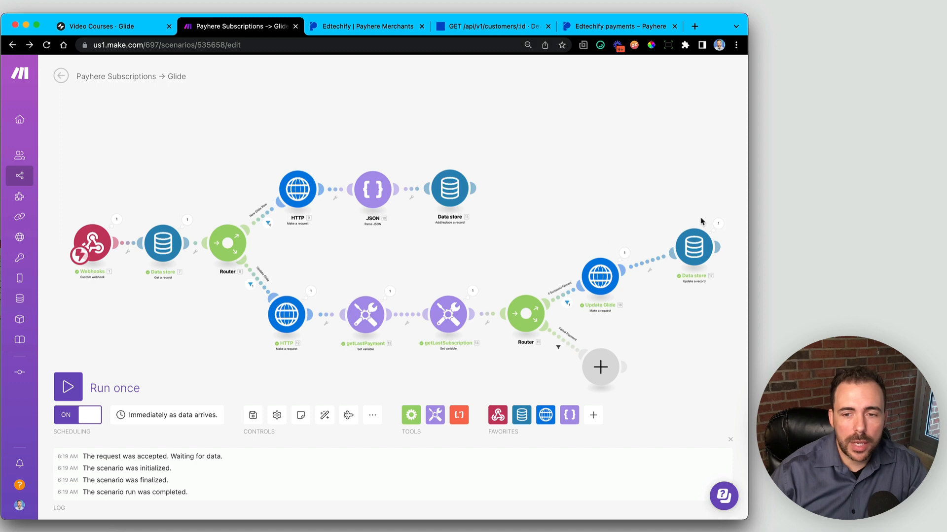
left_click(87, 27)
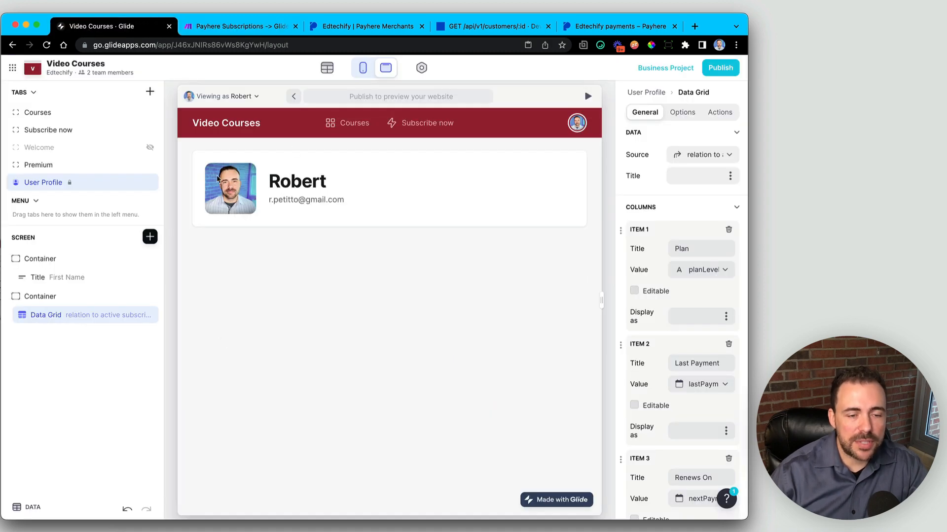
Examine the nextPayment, planLevel, subscriptionStatus and ifActive>User values of the row in the Subscriptions table
left_click(325, 73)
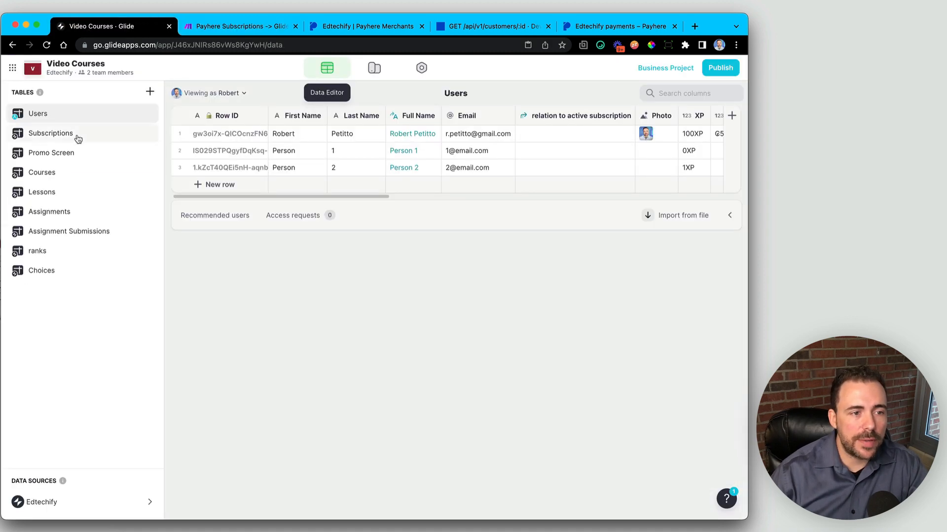
left_click(75, 134)
scroll(413, 137, "right", 5)
scroll(413, 137, "right", 5)
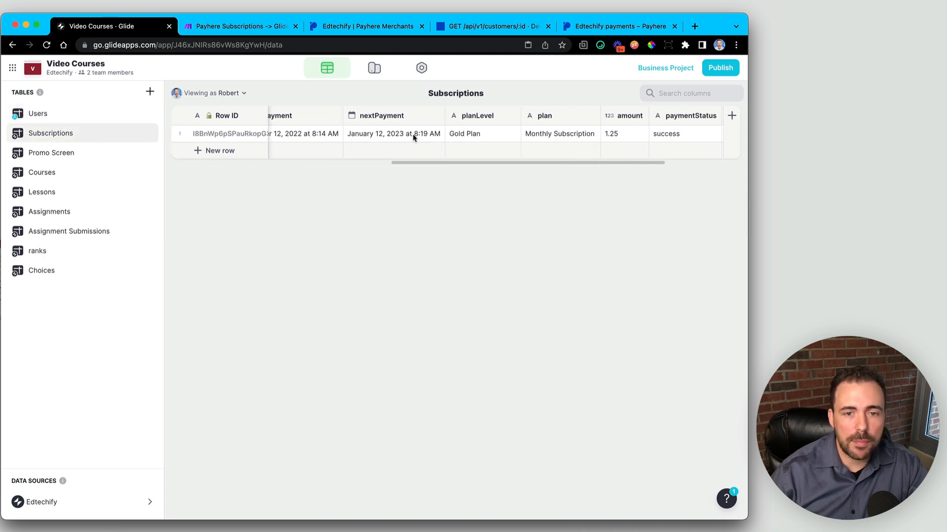
left_click(492, 134)
scroll(661, 131, "right", 4)
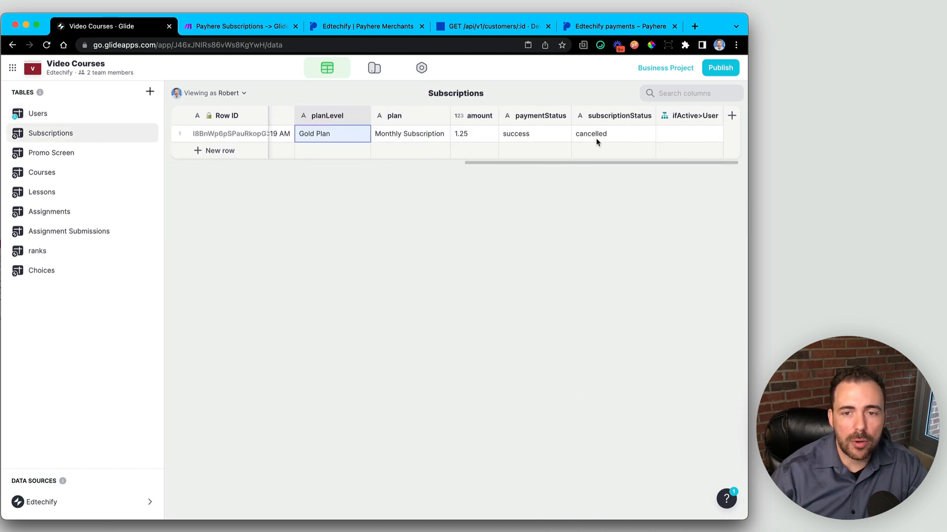
left_click(605, 134)
left_click(697, 141)
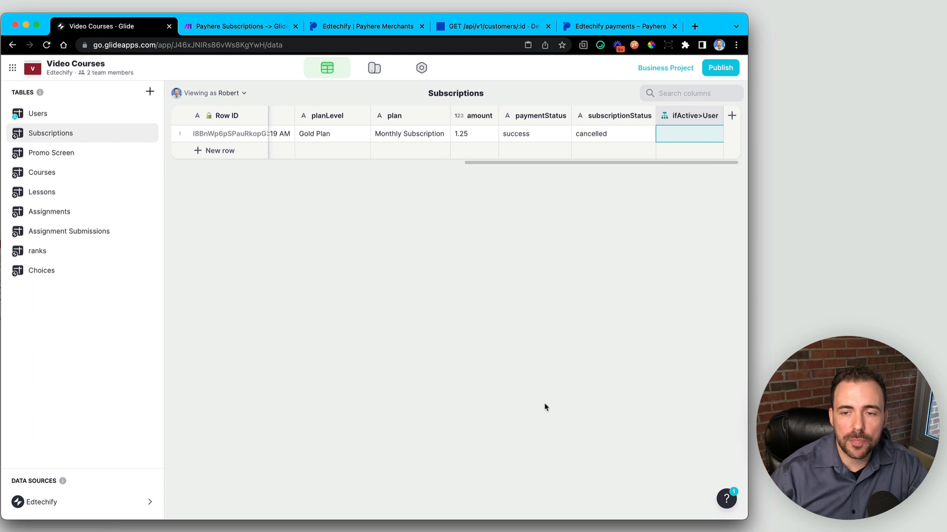
Return to the layout, open the Subscribe now screen, and delete its payhereLink Web Embed component
left_click(375, 68)
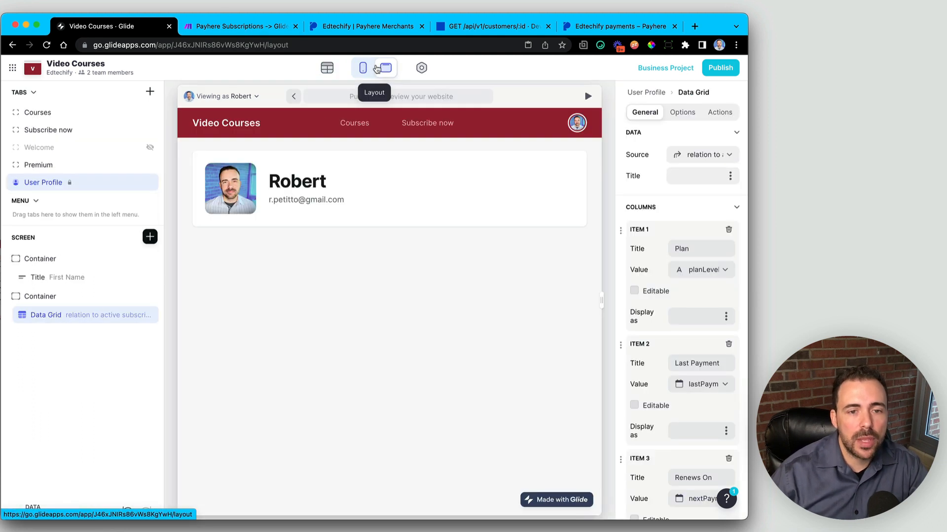
left_click(430, 127)
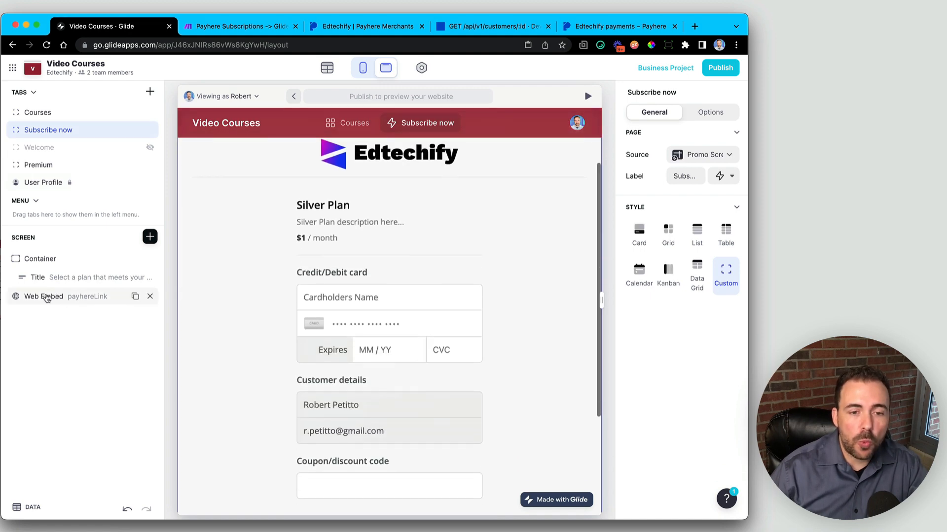
scroll(267, 311, "up", 2)
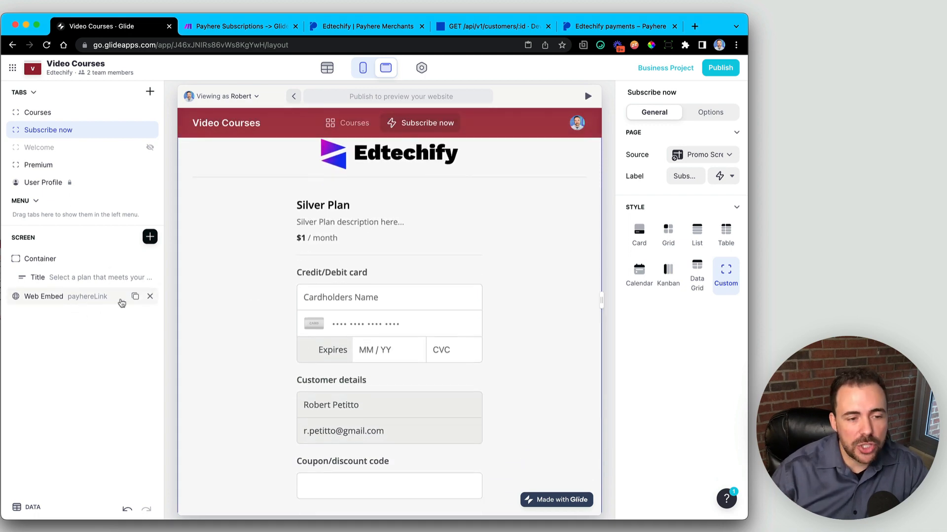
left_click(150, 298)
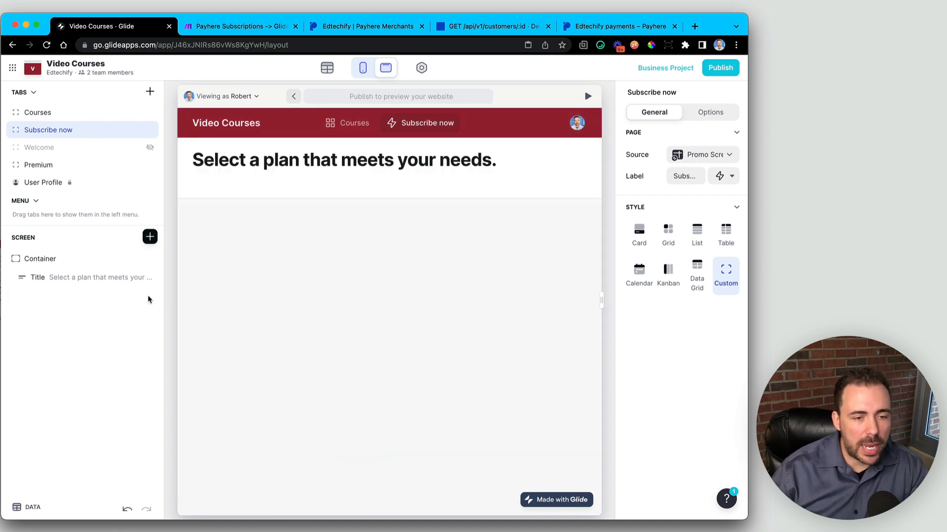
Add a Card collection to the Subscribe now screen and clear its image source
left_click(150, 237)
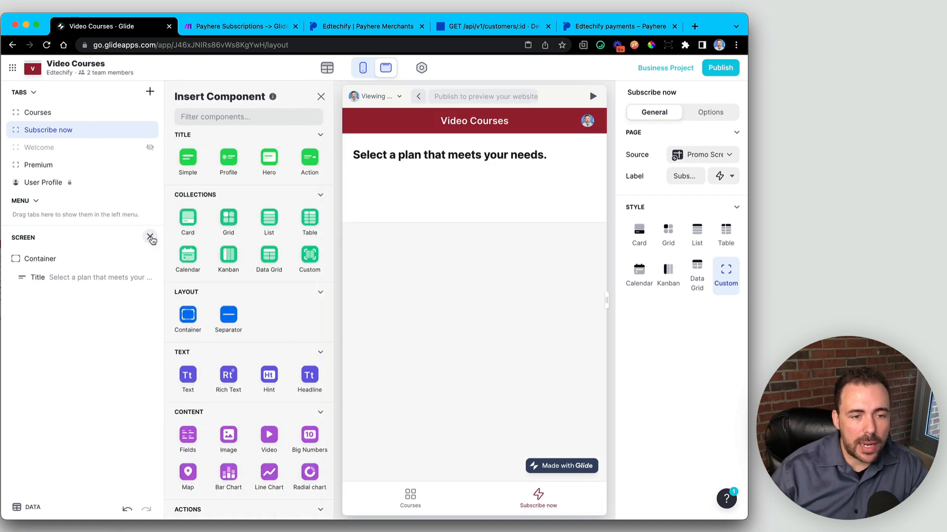
left_click(188, 219)
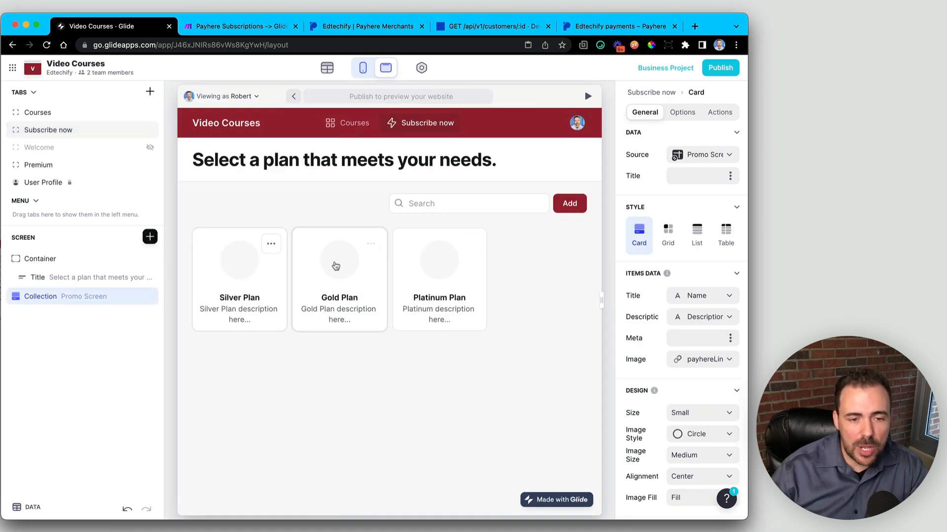
left_click(695, 363)
left_click(672, 400)
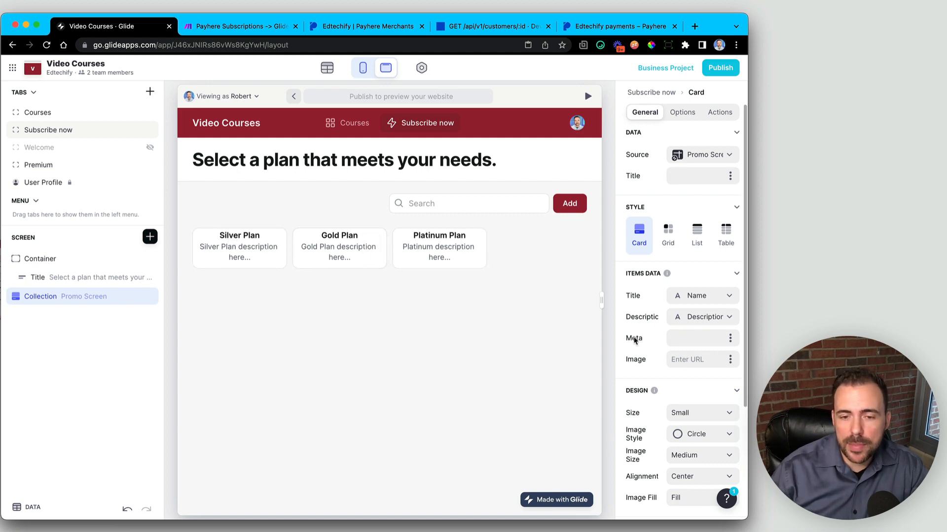
Set the card collection's meta to the Name column and its title to the subscriptionAmount column
left_click(729, 338)
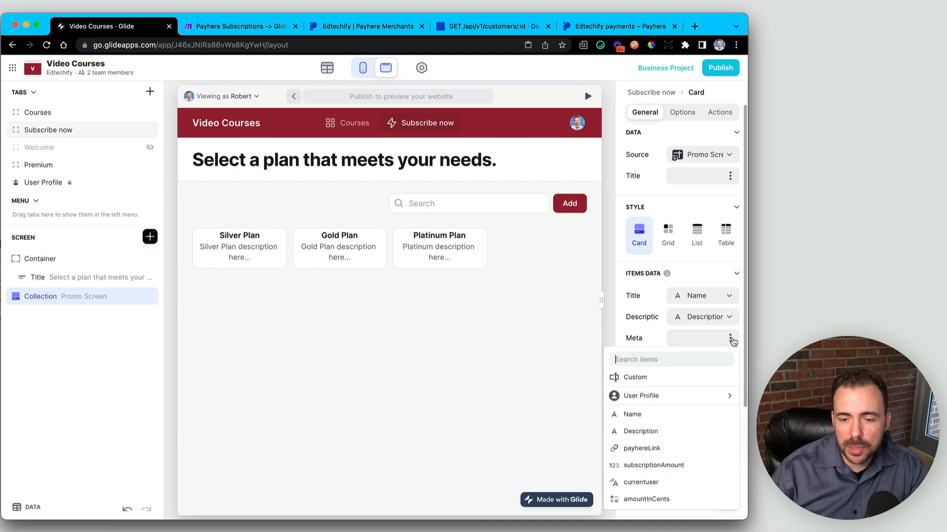
left_click(679, 415)
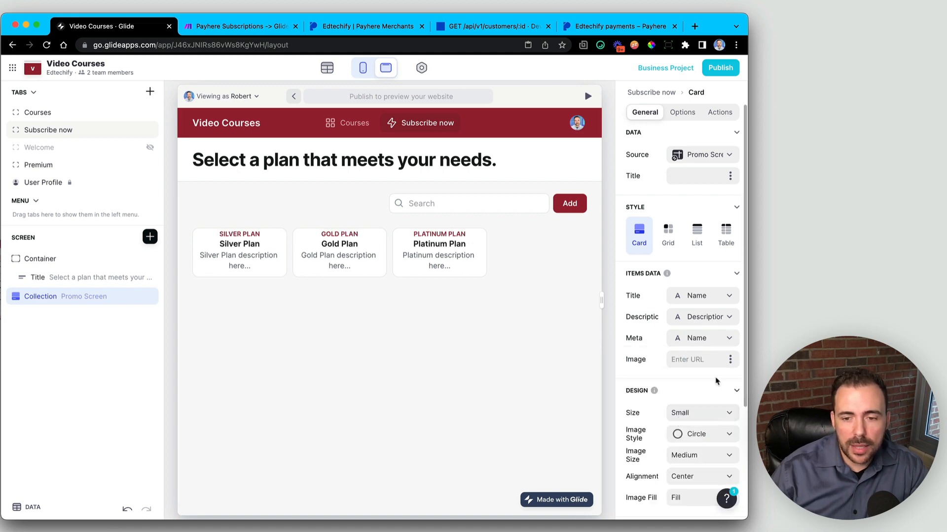
left_click(697, 300)
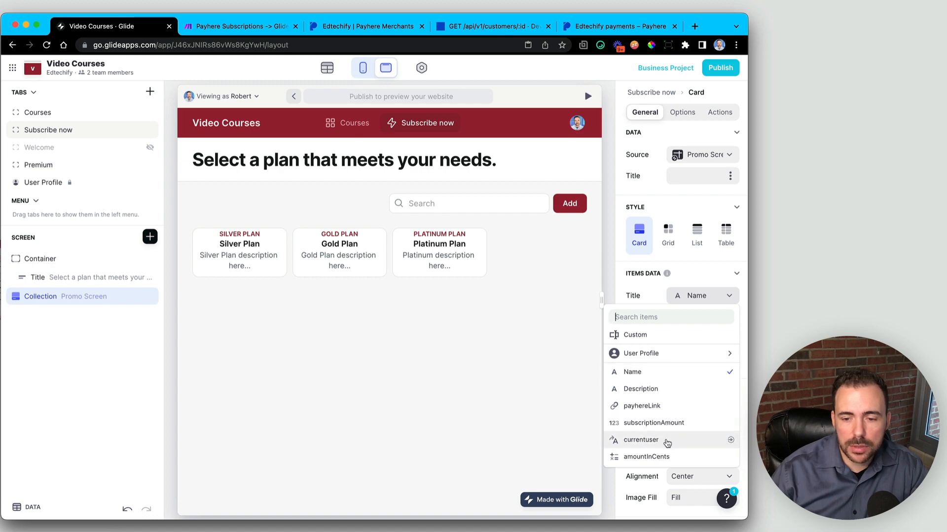
left_click(669, 422)
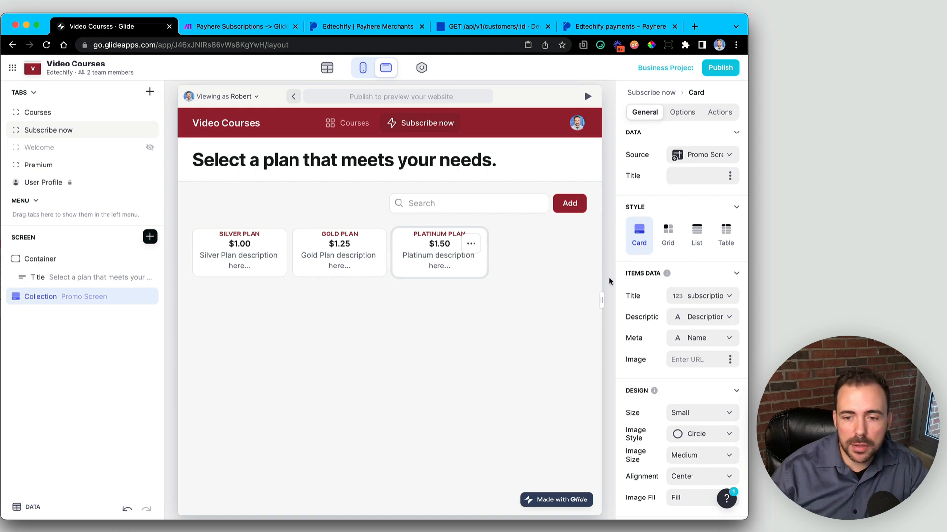
Set the card size of the plan collection to Large
scroll(695, 357, "down", 3)
left_click(695, 357)
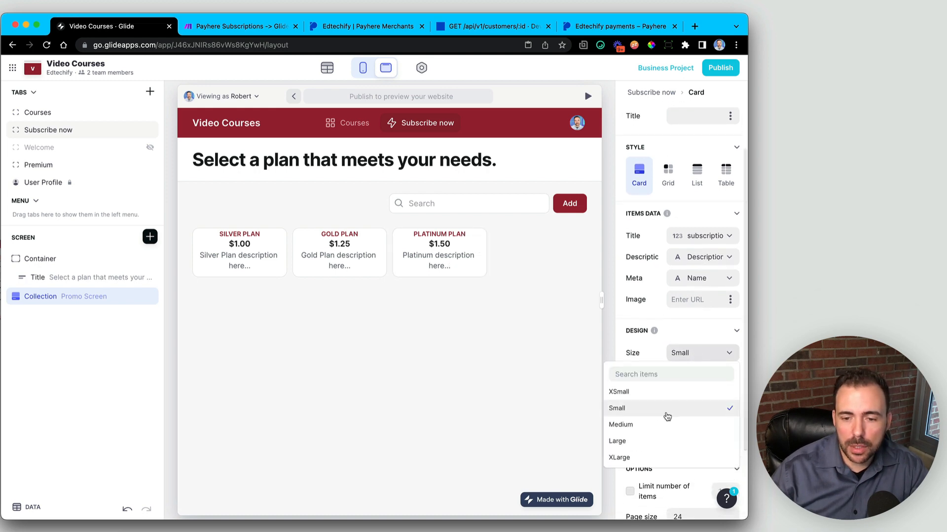
left_click(665, 427)
scroll(678, 333, "down", 4)
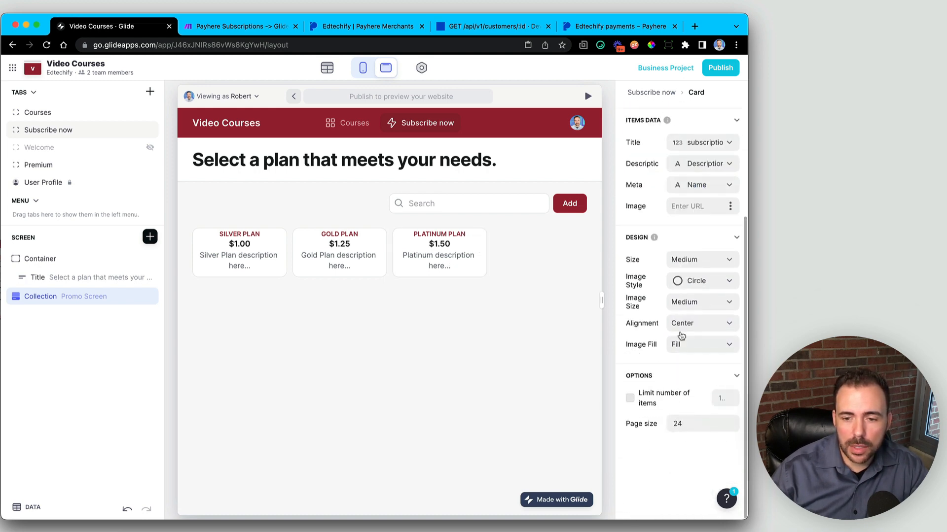
left_click(690, 259)
left_click(668, 349)
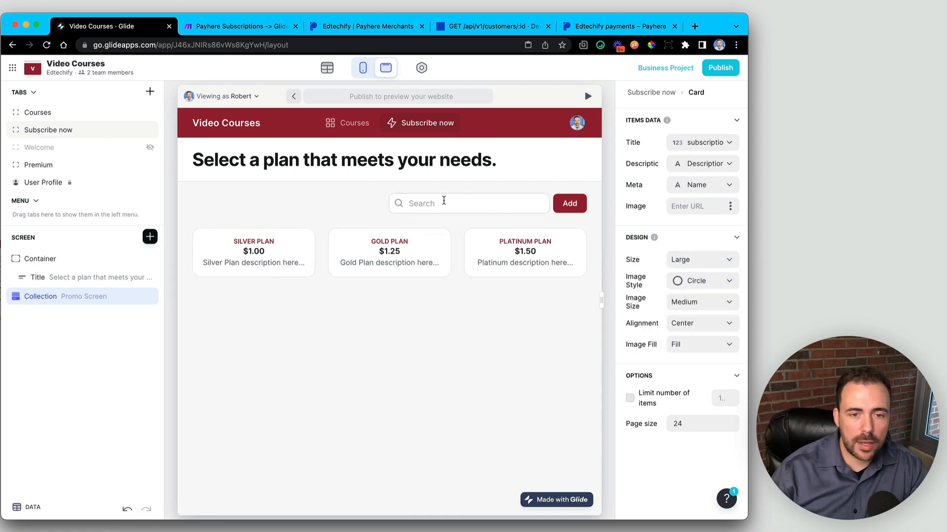
Hide the plan collection's search bar and disallow users from adding or editing items
scroll(695, 229, "up", 5)
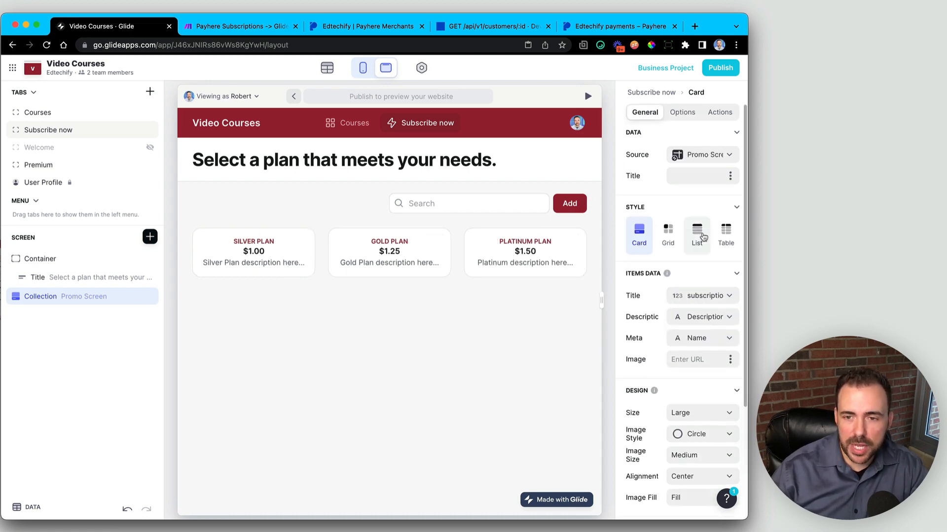
left_click(676, 112)
left_click(649, 384)
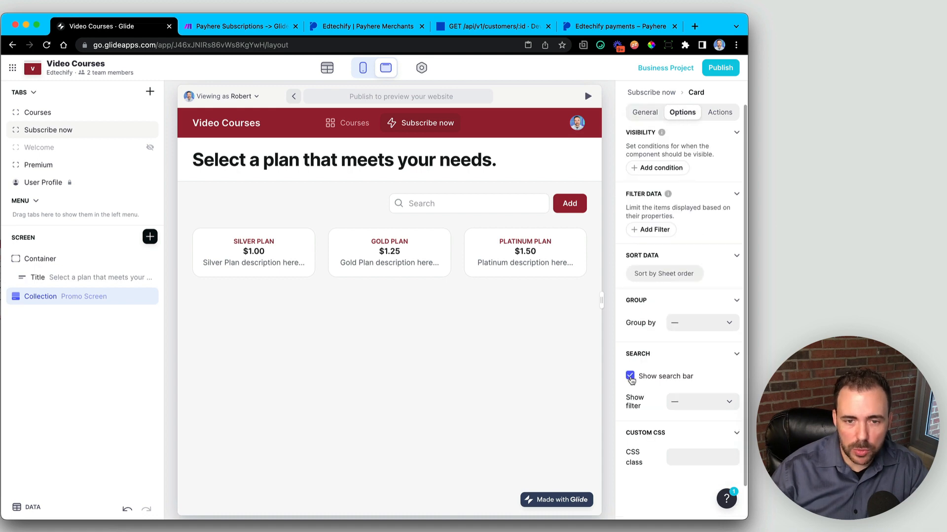
left_click(720, 112)
left_click(731, 155)
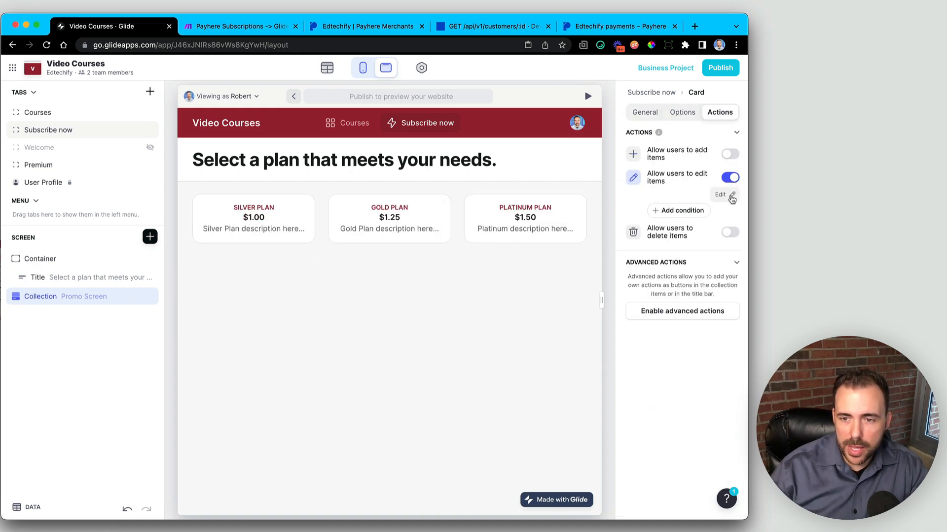
left_click(731, 178)
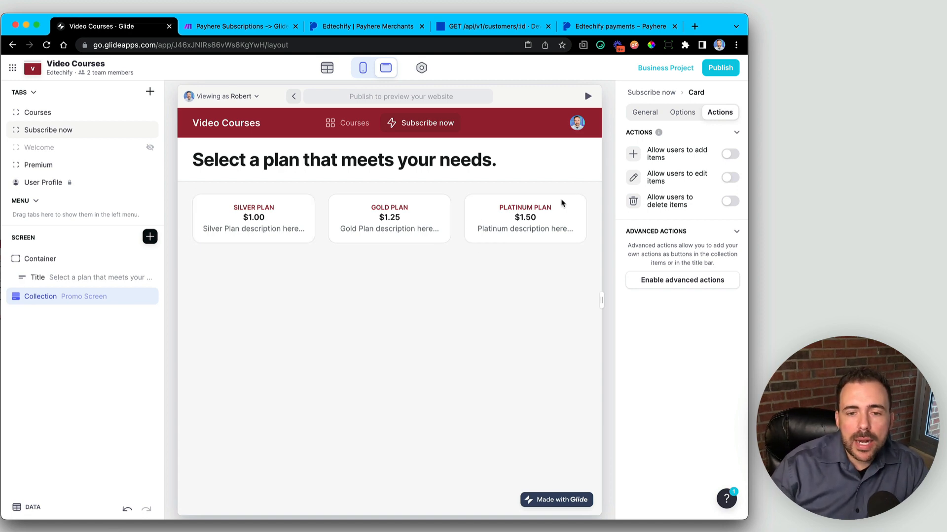
Preview the Gold Plan card's detail screen and return to the plan list
left_click(393, 230)
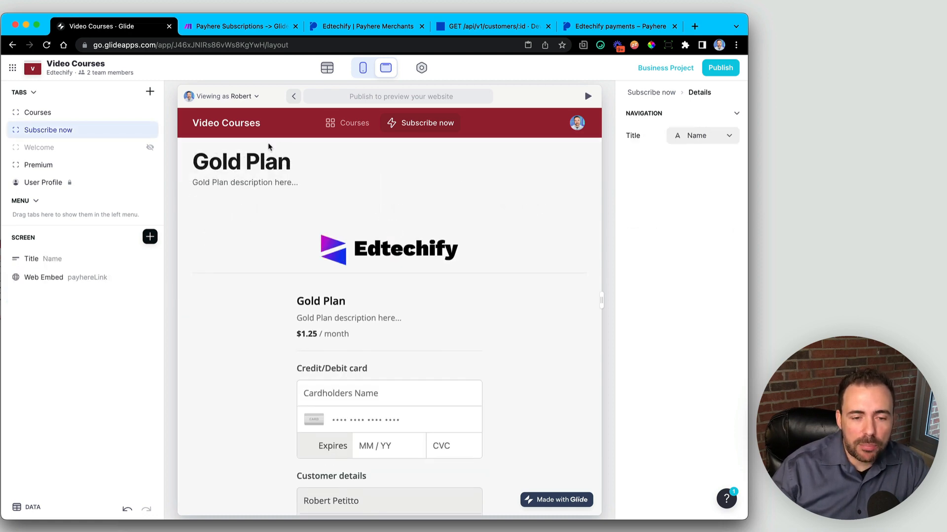
left_click(436, 129)
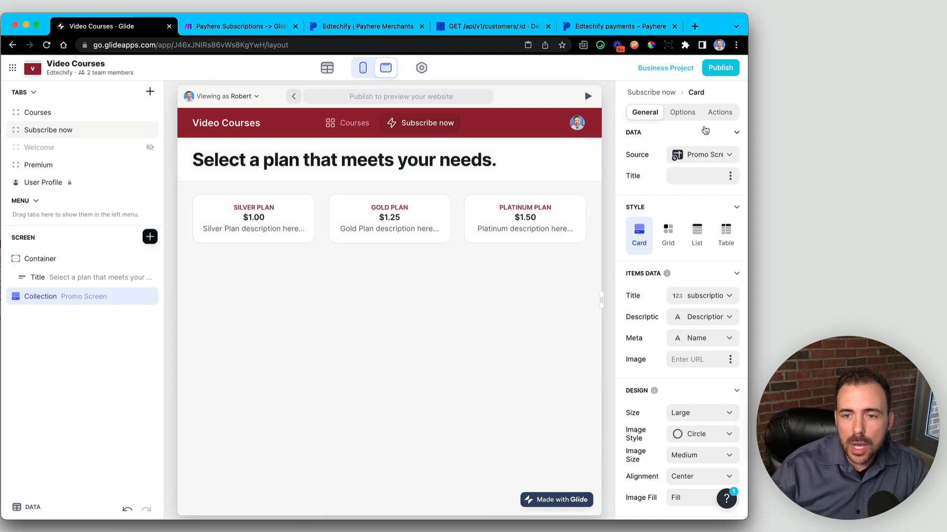
Enable advanced actions on the plan collection and set the item click's Show Detail Screen target to Overlay
left_click(717, 115)
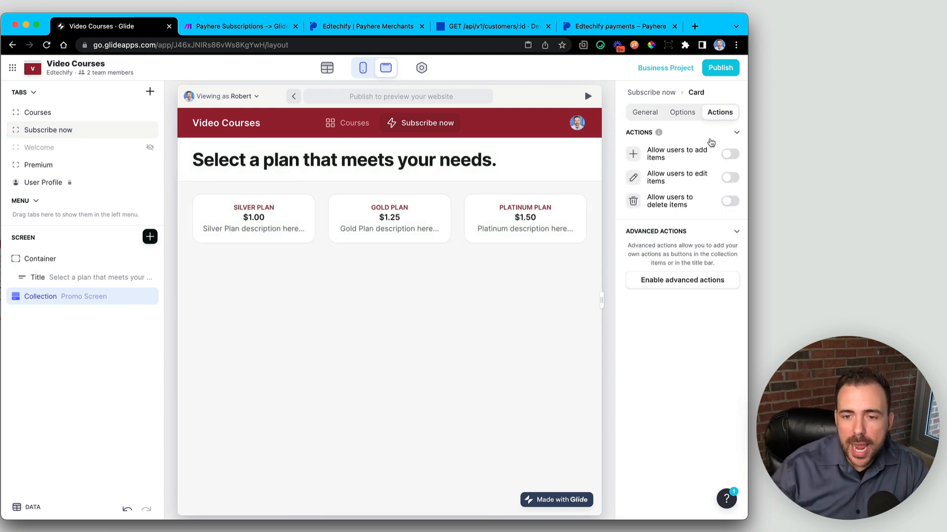
left_click(670, 281)
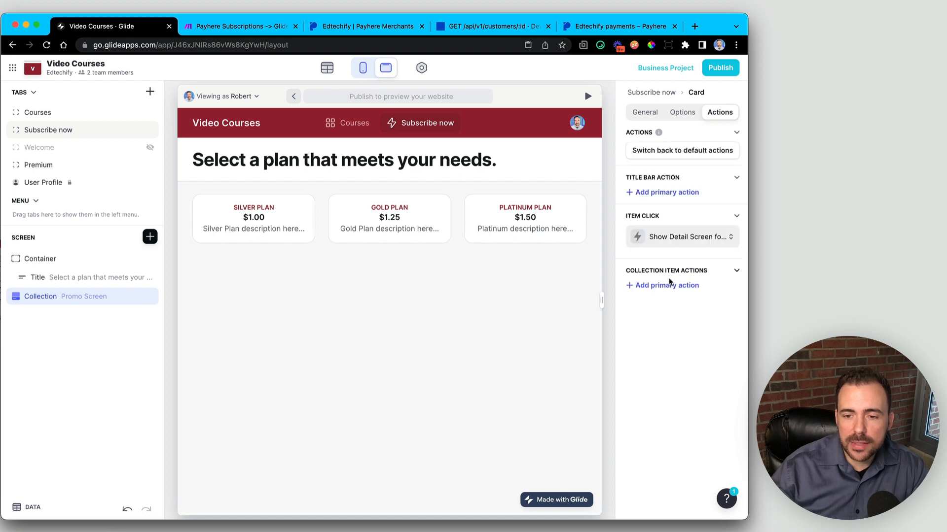
left_click(675, 240)
left_click(655, 323)
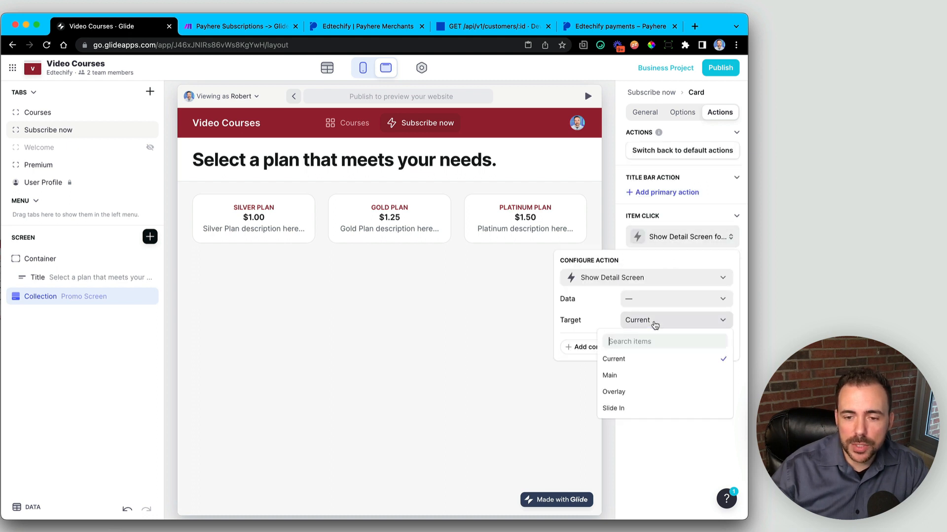
left_click(641, 397)
Preview the Gold, Platinum and Silver Plan checkout forms as overlays, closing each one
left_click(389, 212)
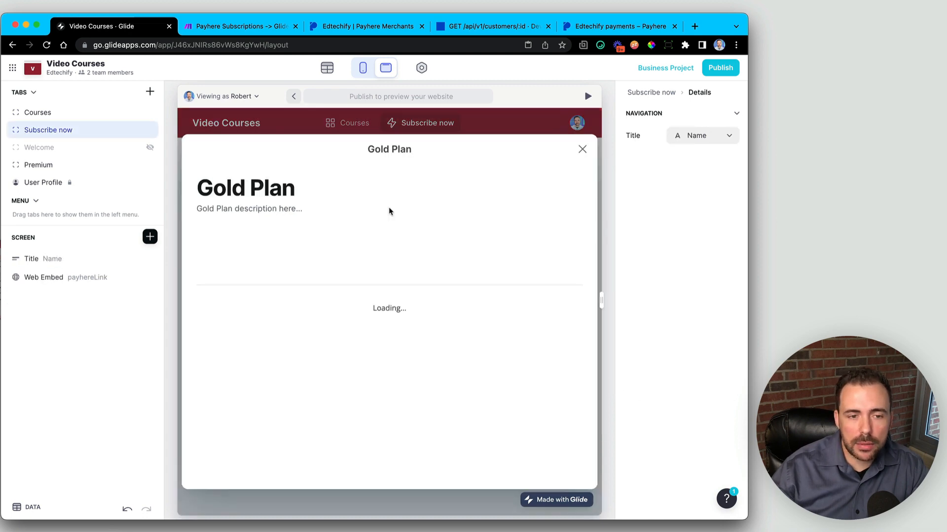
scroll(290, 372, "down", 10)
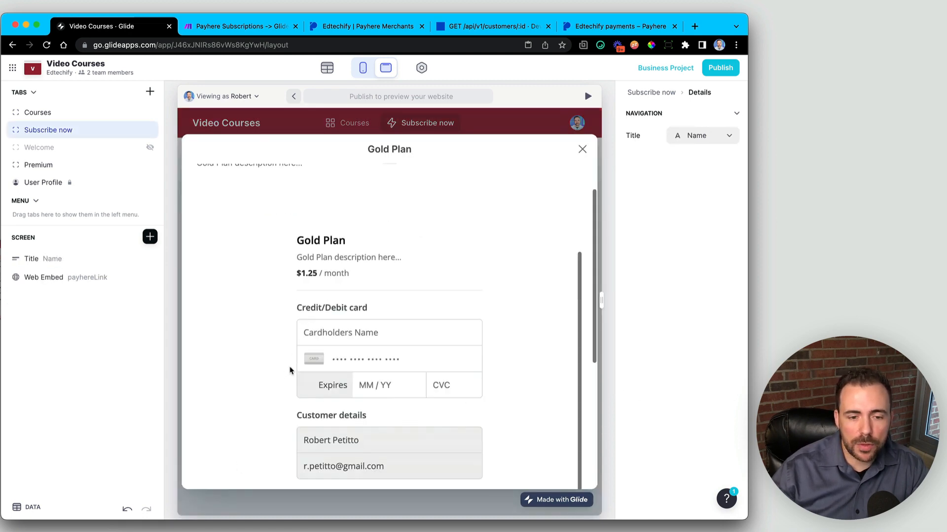
scroll(289, 370, "up", 10)
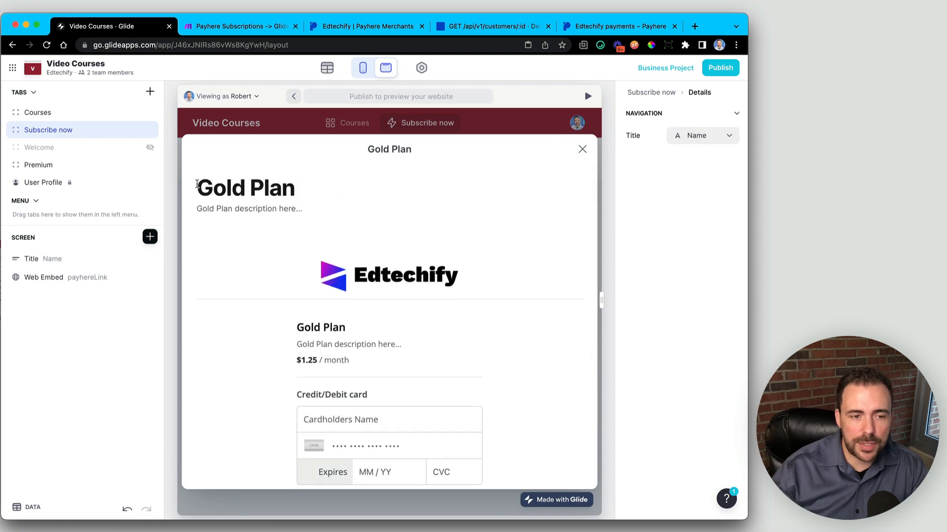
left_click_drag(196, 179, 303, 219)
left_click(582, 149)
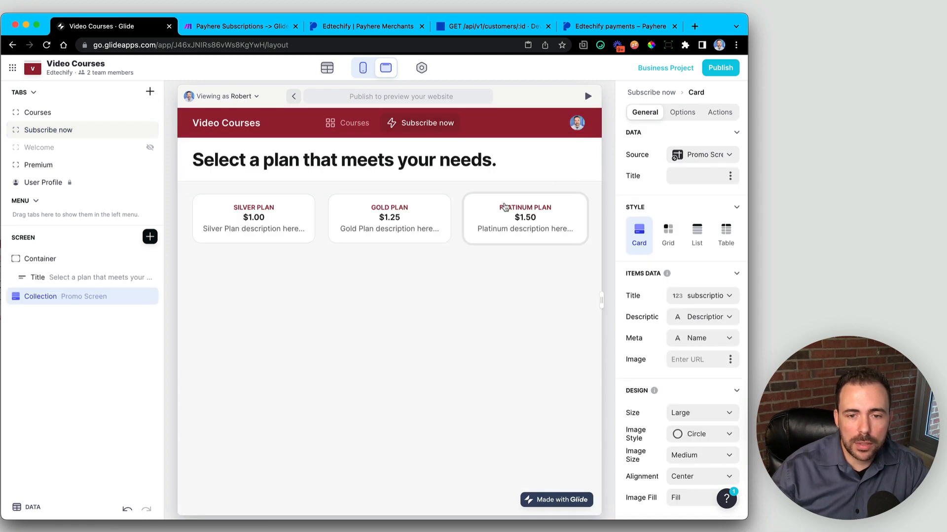
left_click(505, 206)
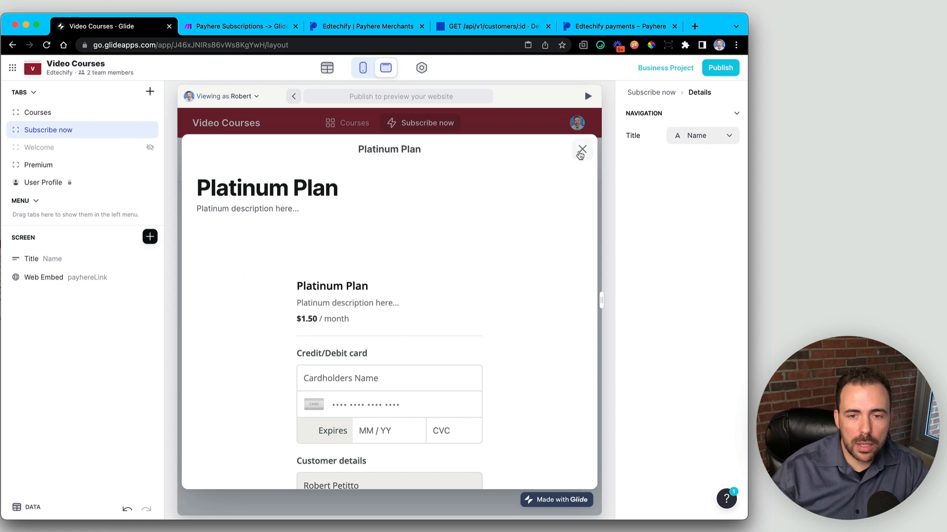
left_click(582, 149)
left_click(264, 233)
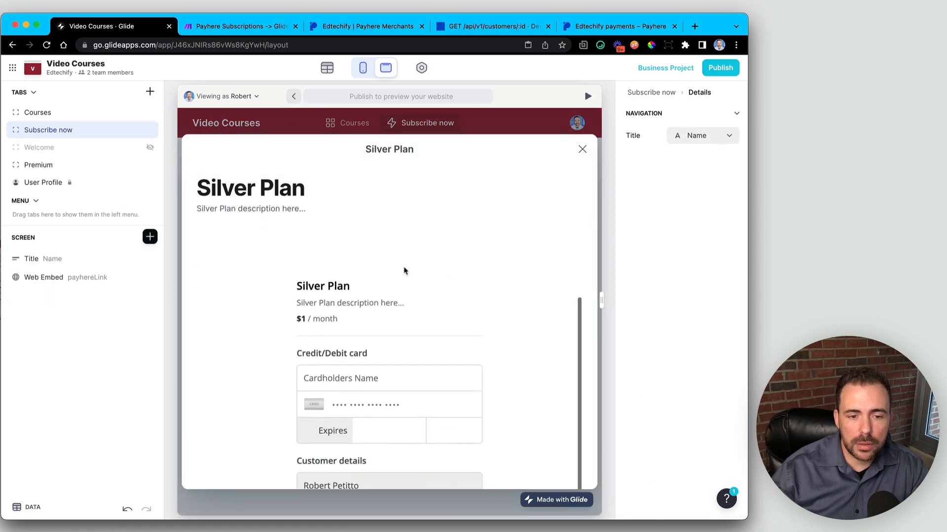
scroll(404, 270, "down", 5)
scroll(404, 270, "up", 5)
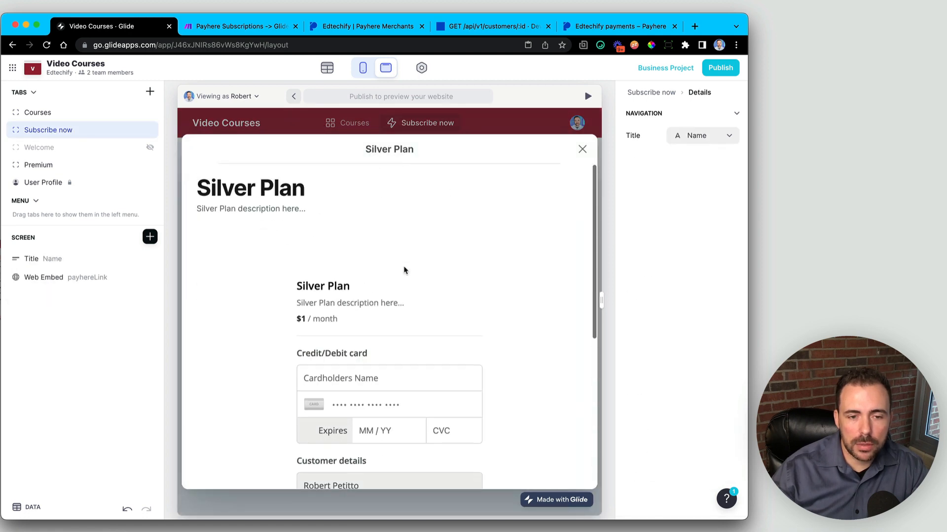
left_click(582, 150)
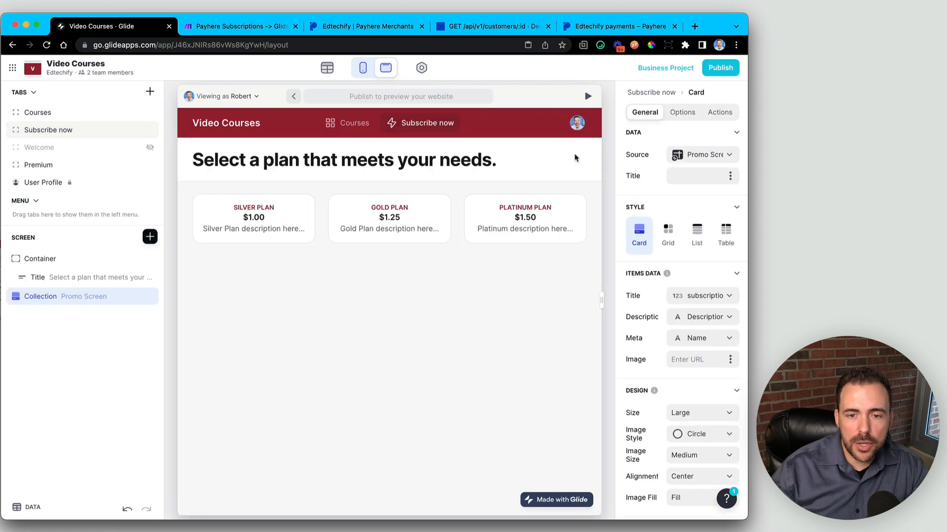
Set the item click's Show Detail Screen target to Slide In and preview the Platinum Plan card with it
left_click(712, 113)
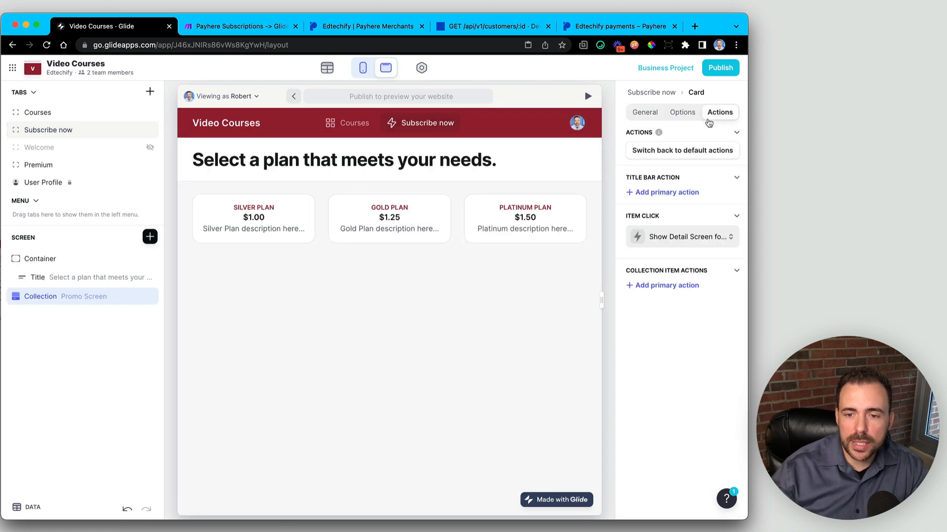
left_click(689, 237)
left_click(657, 322)
left_click(624, 408)
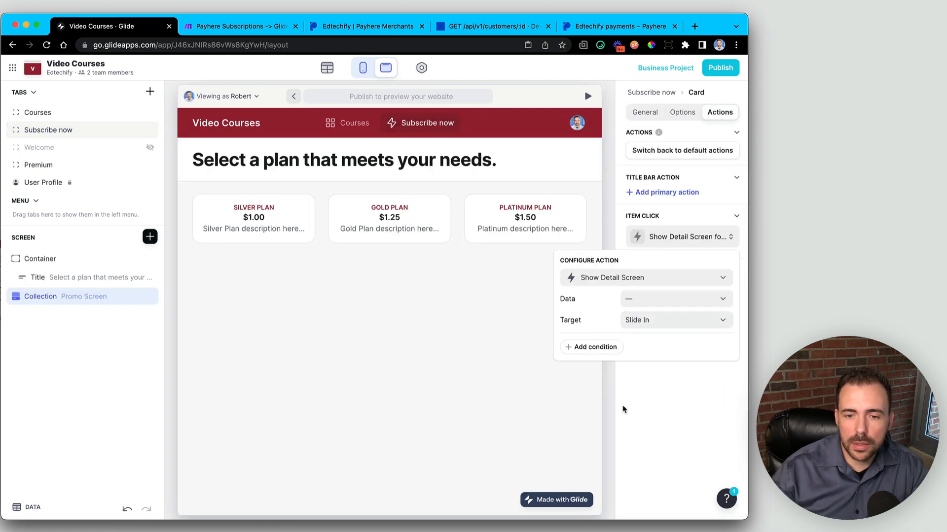
left_click(546, 311)
left_click(519, 206)
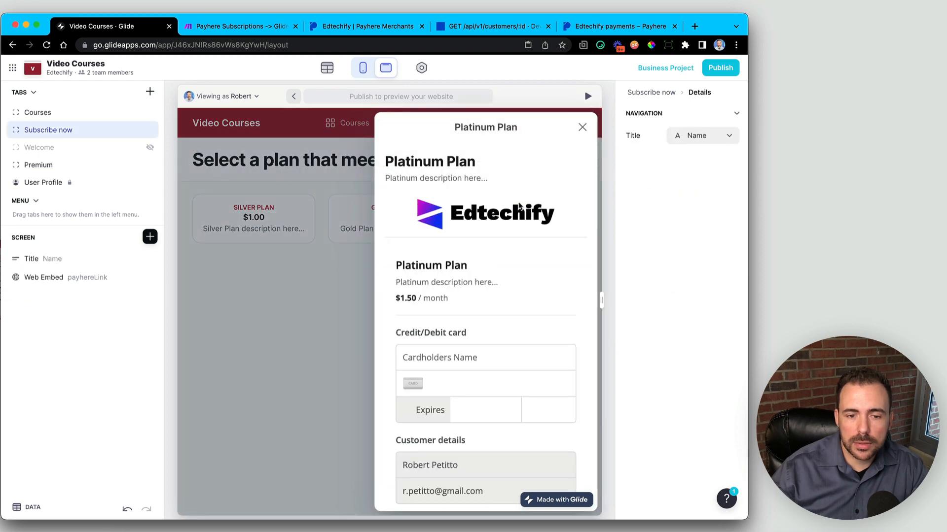
left_click(582, 127)
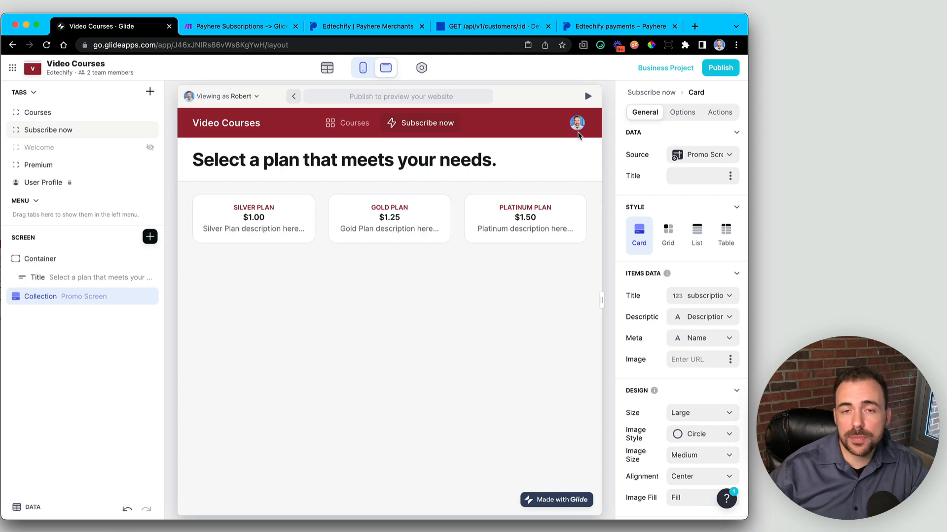
Finish a test subscription to the Gold Plan in the preview and open the Courses content
left_click(388, 213)
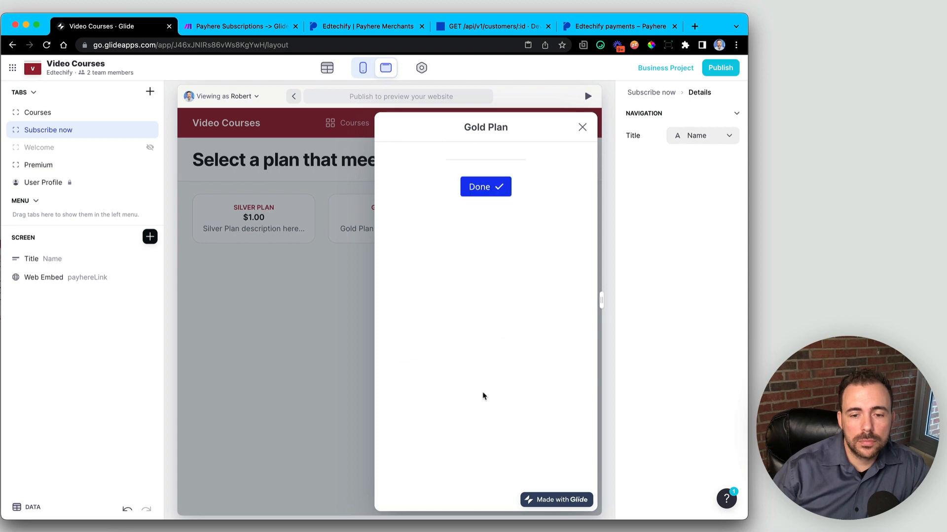
left_click(486, 187)
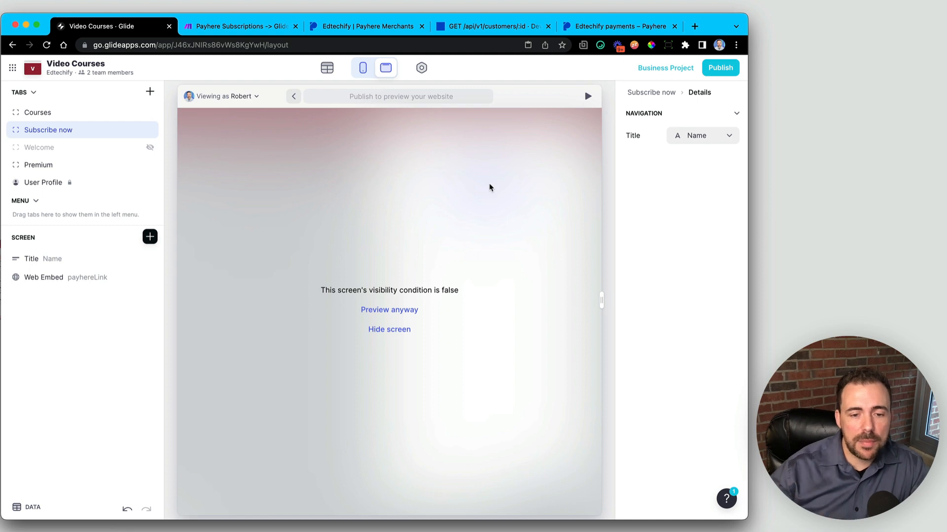
left_click(391, 310)
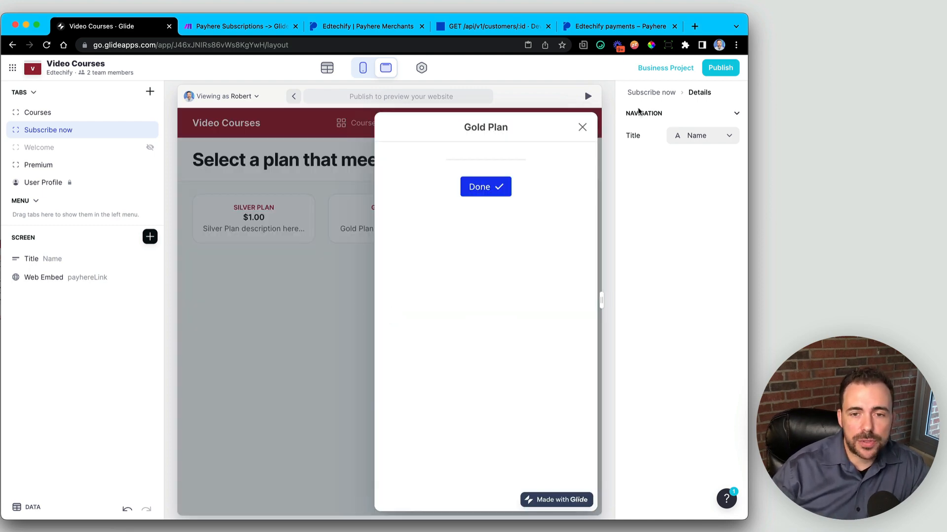
left_click(582, 127)
left_click(378, 124)
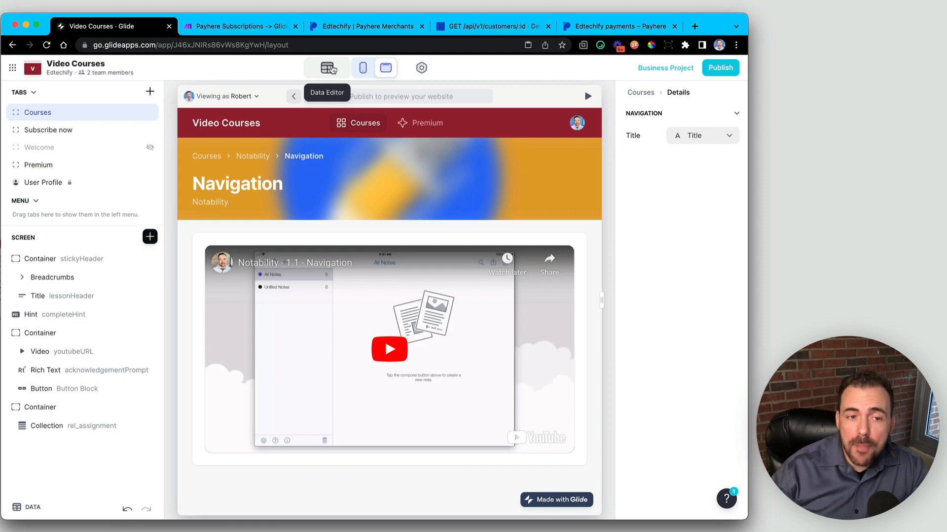
Remove the active subscription visibility condition from the Subscribe now tab and open the Promo Screen table's data
left_click(55, 134)
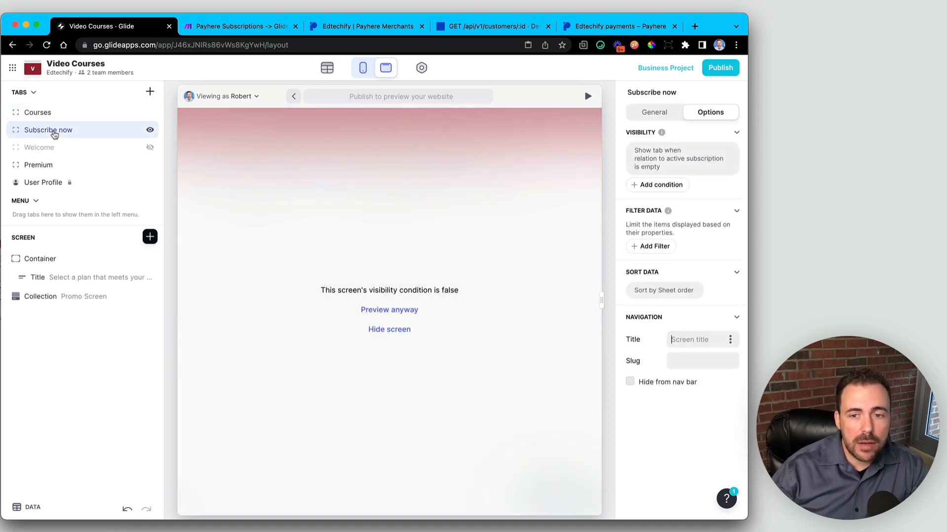
left_click(662, 153)
left_click(729, 213)
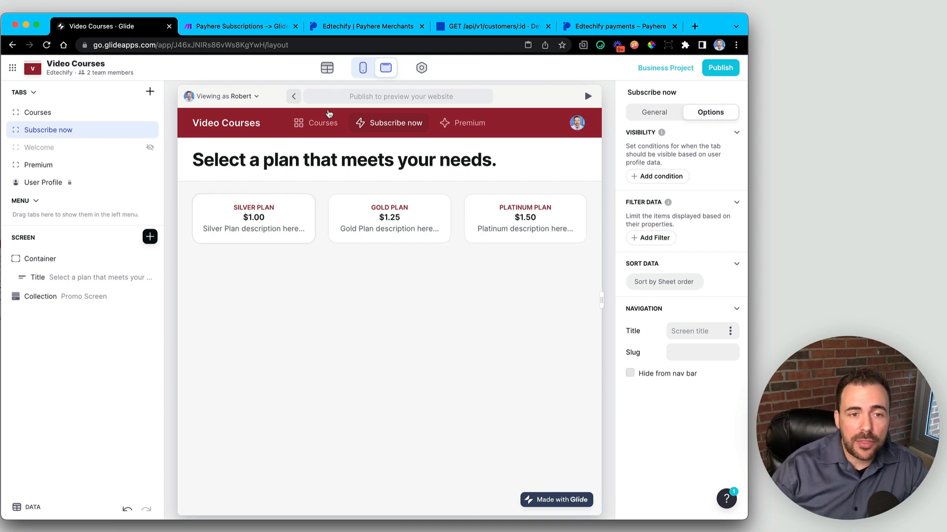
left_click(332, 69)
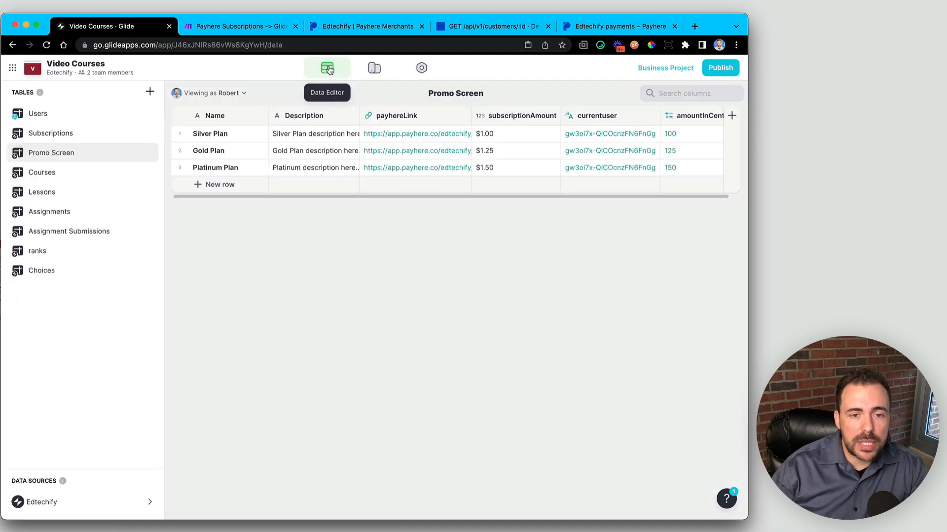
Check the planLevel value recorded for the subscriber in the Subscriptions table
left_click(49, 118)
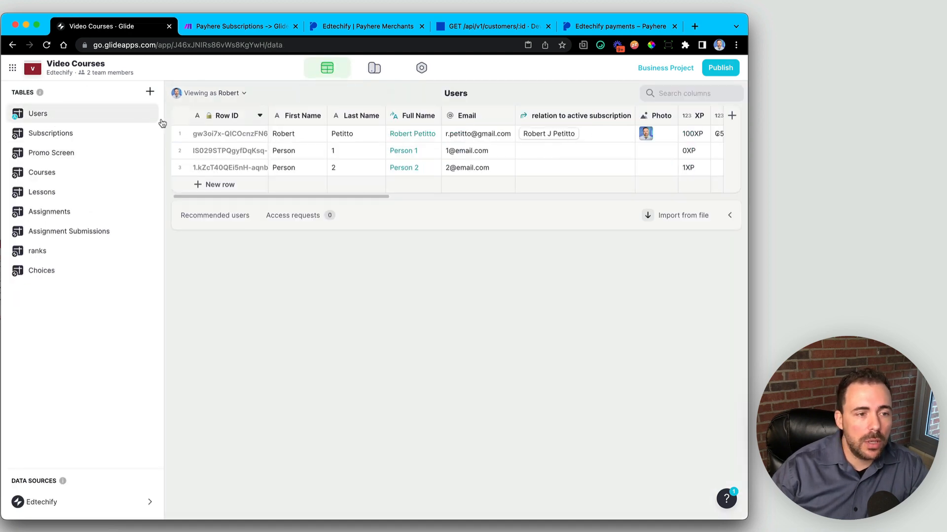
left_click(43, 134)
scroll(487, 134, "right", 10)
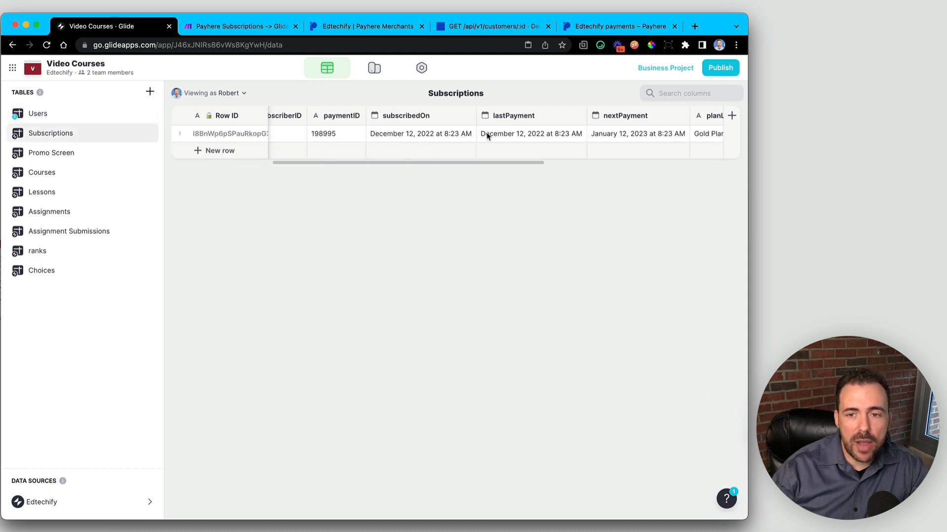
scroll(488, 135, "left", 4)
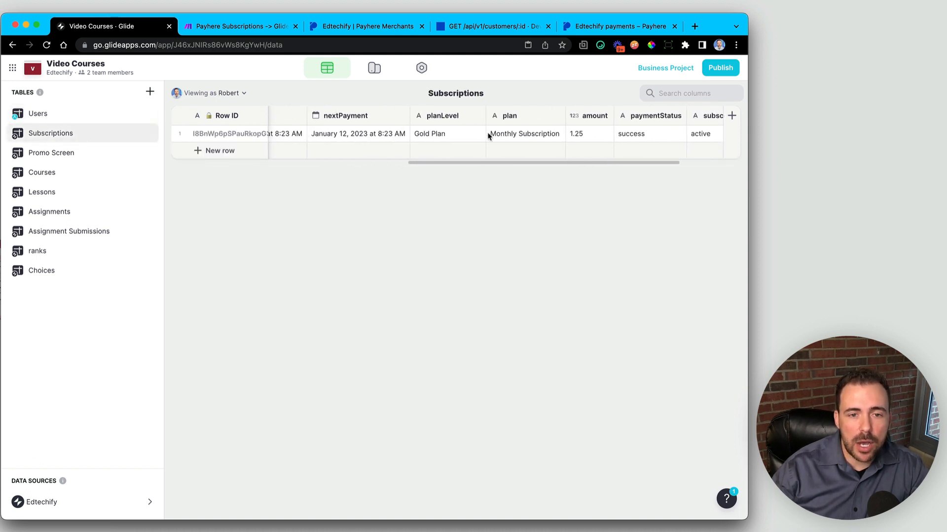
left_click(435, 133)
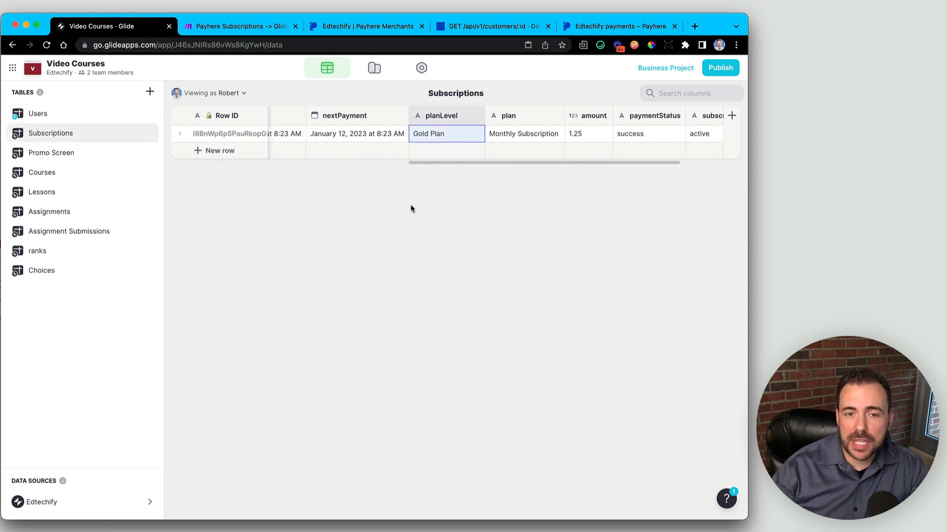
Add a column named currentPlan directly after the relation to active subscription column in the Users table
left_click(59, 115)
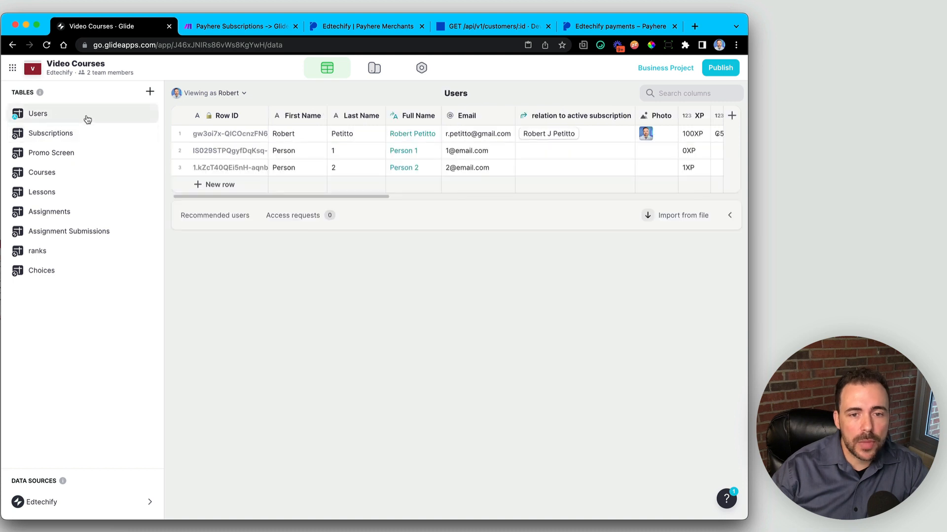
left_click(627, 118)
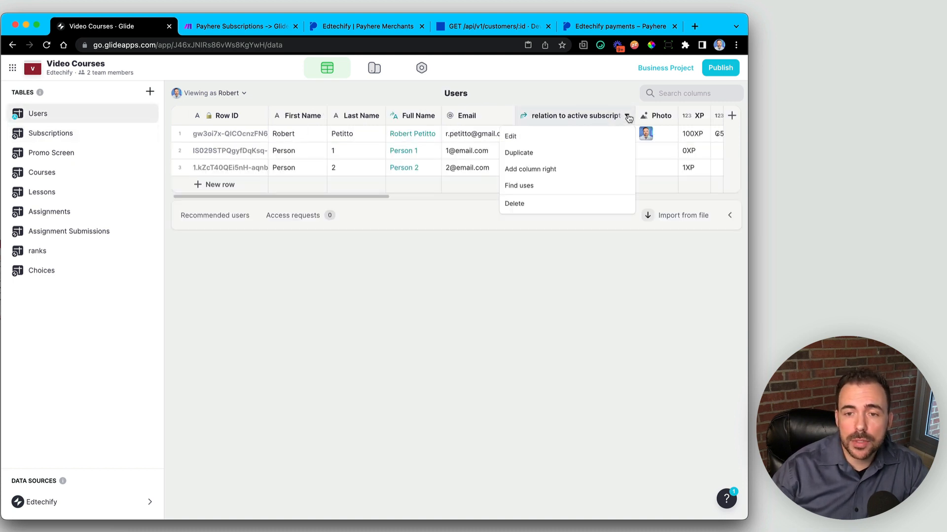
left_click(550, 169)
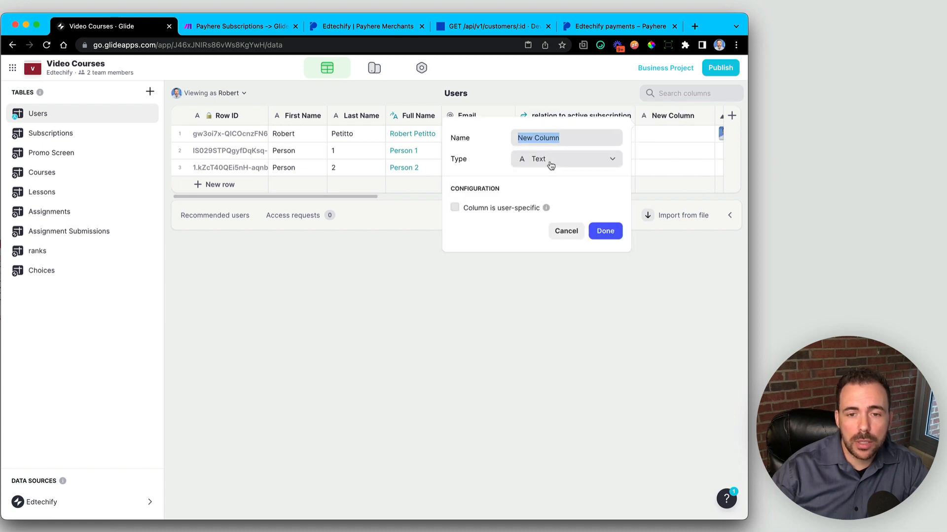
type("current")
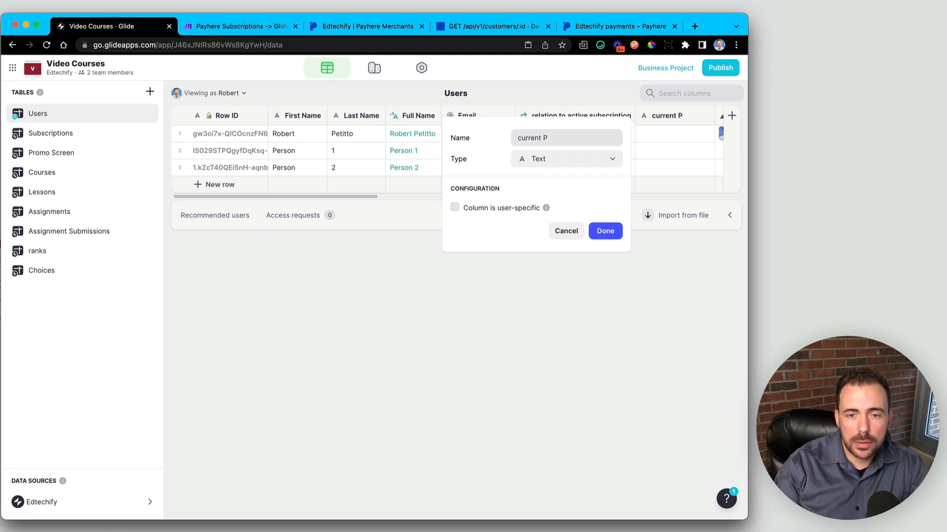
type("Plan")
Make currentPlan a Lookup column that returns planLevel through the relation to active subscription, and save it
left_click(562, 159)
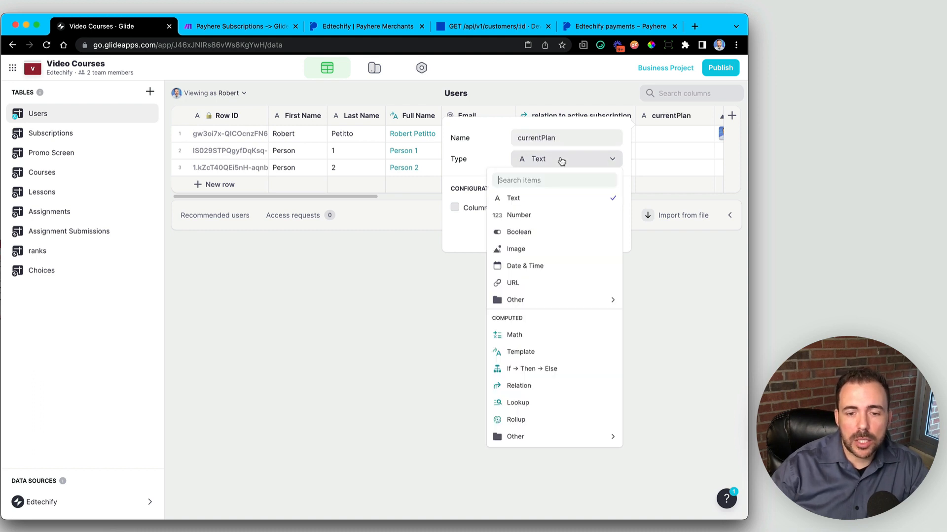
left_click(553, 425)
left_click(535, 166)
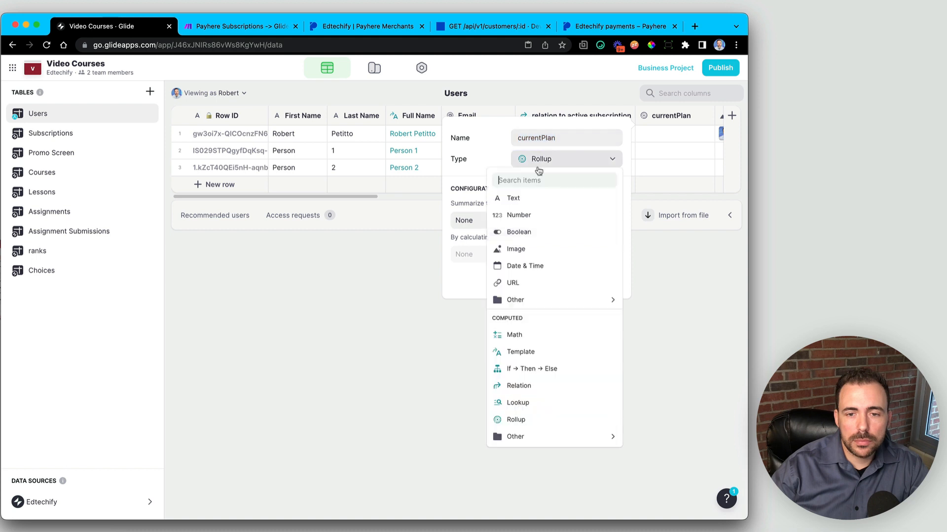
left_click(545, 402)
left_click(513, 220)
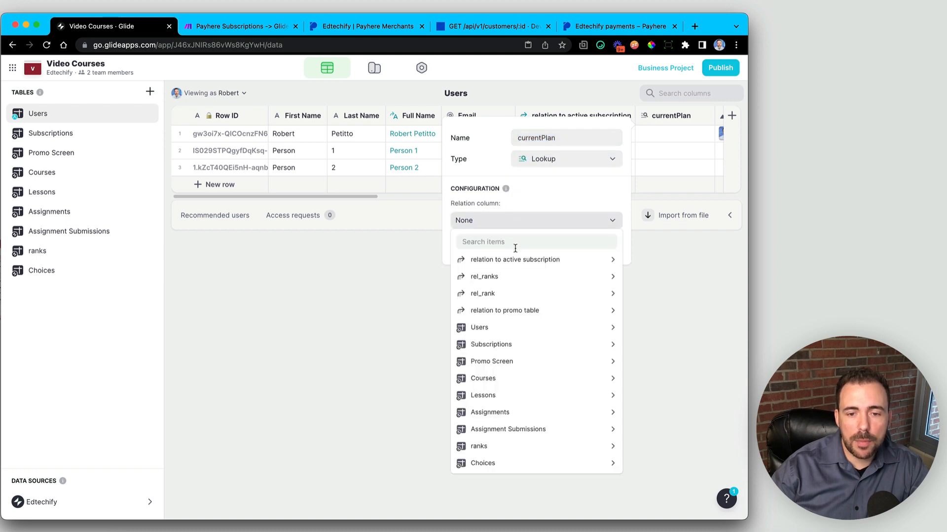
mouse_move(514, 262)
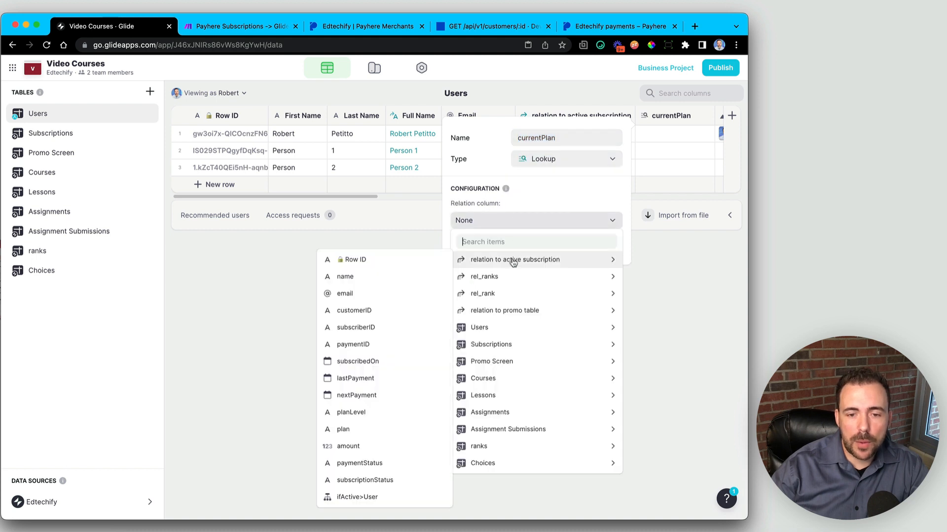
left_click(369, 412)
left_click(605, 243)
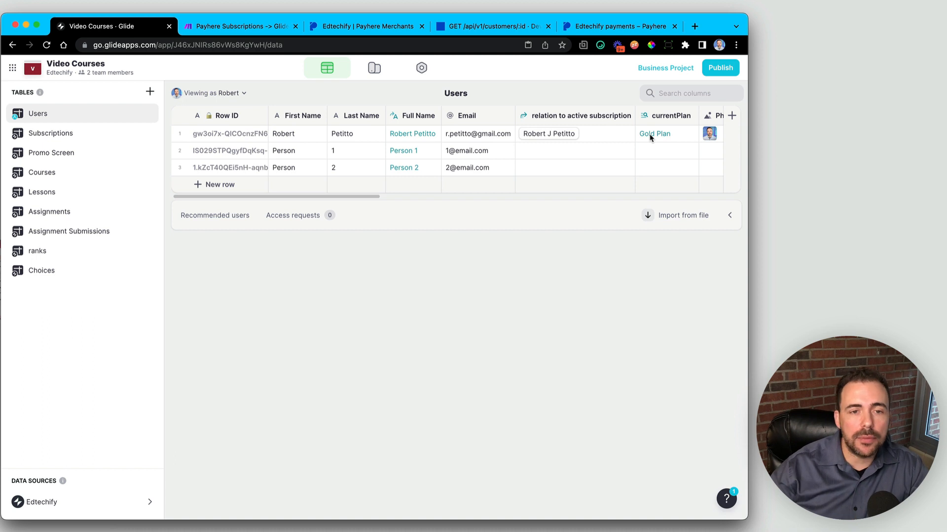
Filter the Promo Screen collection on the Subscribe now tab to items whose Name is not the user profile's currentPlan
left_click(370, 68)
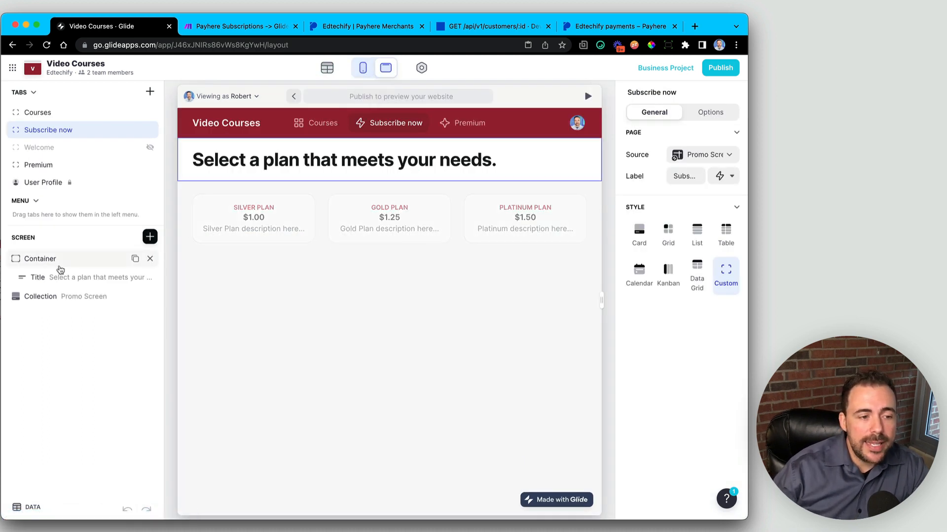
left_click(63, 297)
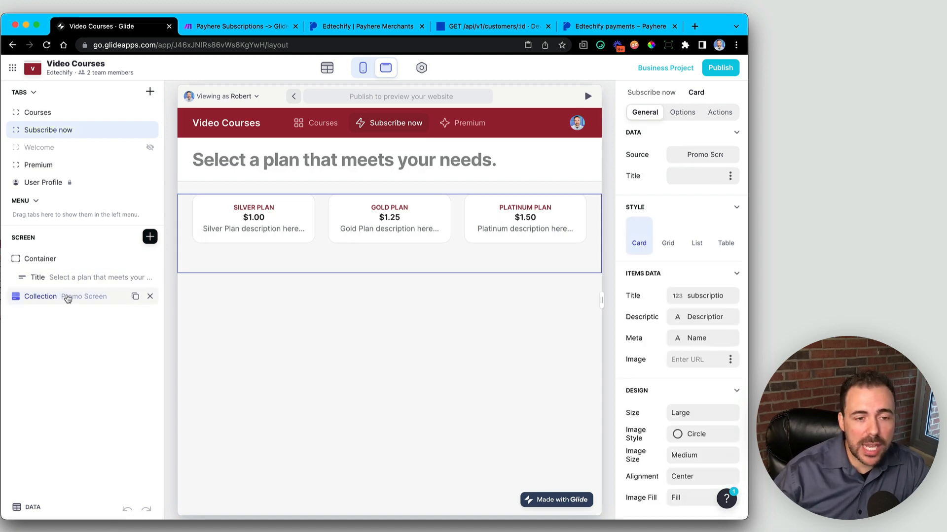
left_click(674, 116)
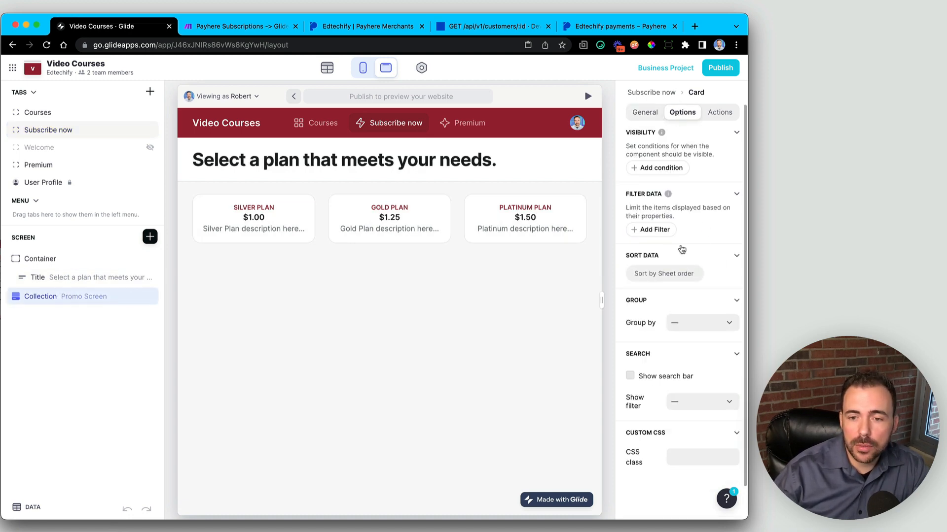
left_click(655, 230)
left_click(654, 210)
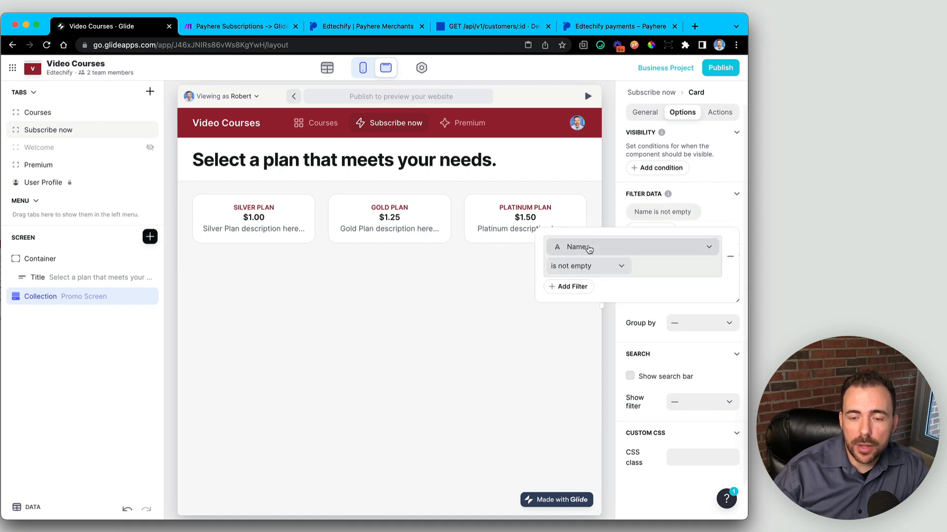
left_click(582, 269)
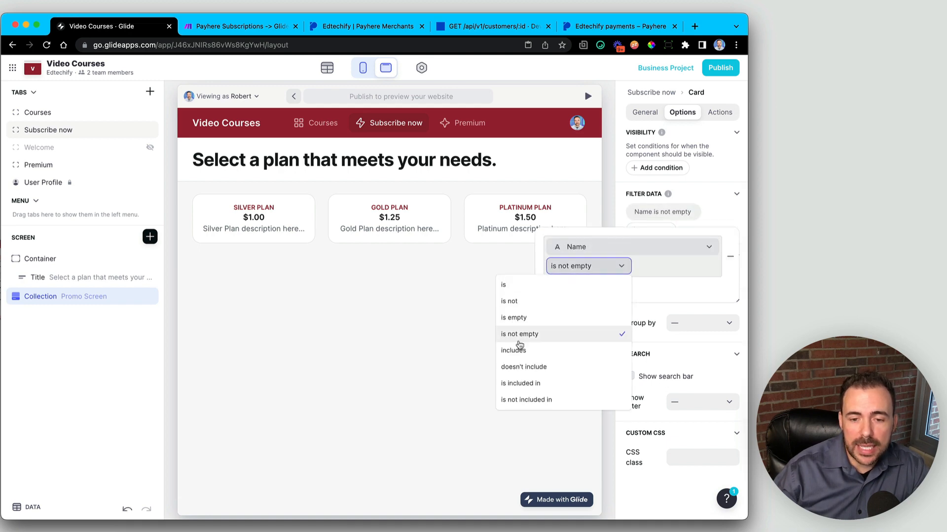
left_click(524, 302)
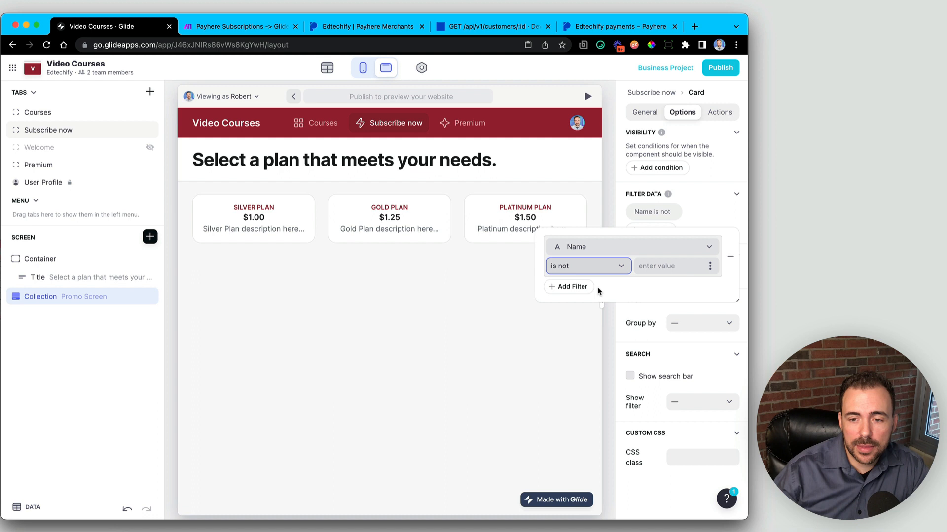
left_click(710, 266)
mouse_move(667, 323)
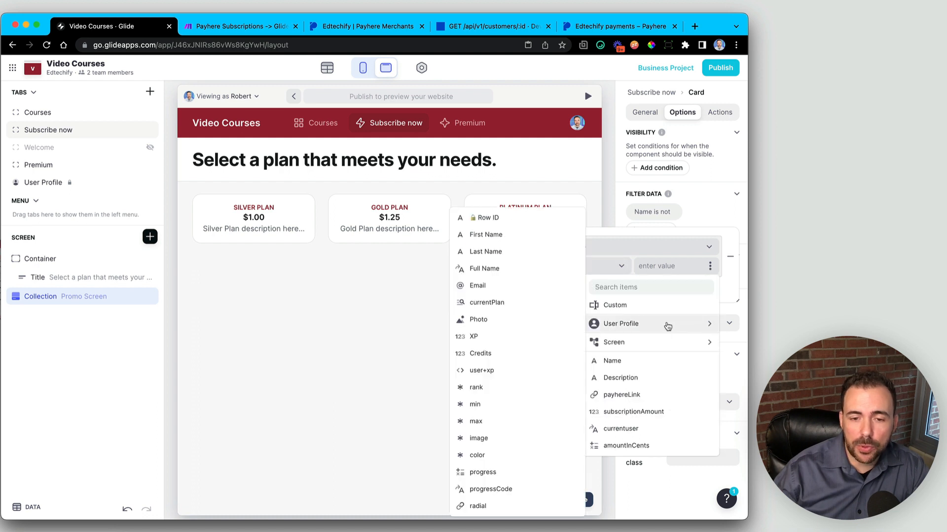
left_click(507, 307)
left_click(503, 310)
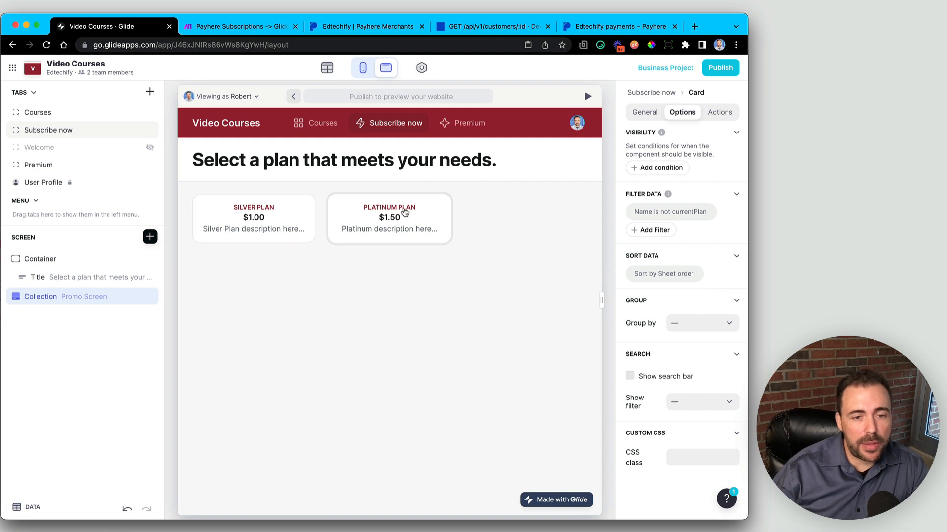
left_click(350, 313)
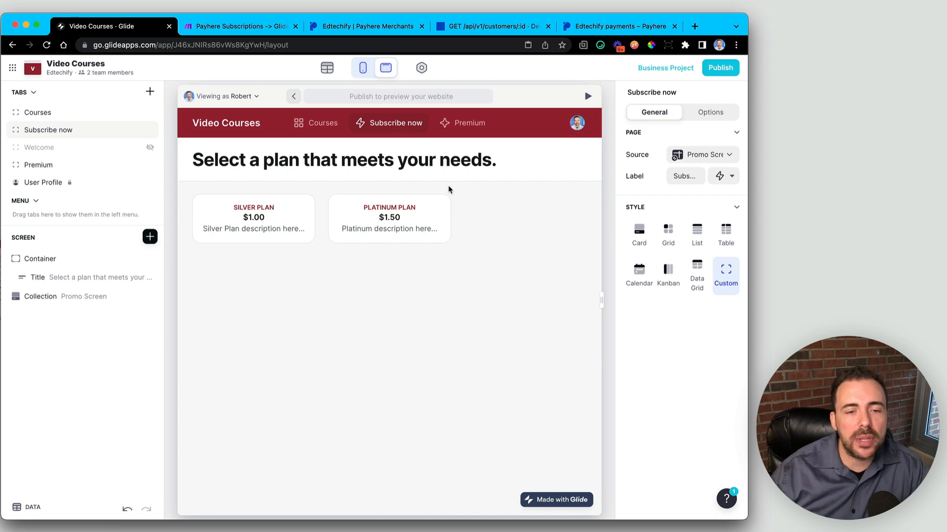
Copy the data grid's container from the User Profile screen and paste it above the collection on the Subscribe now screen
left_click(578, 123)
left_click(517, 149)
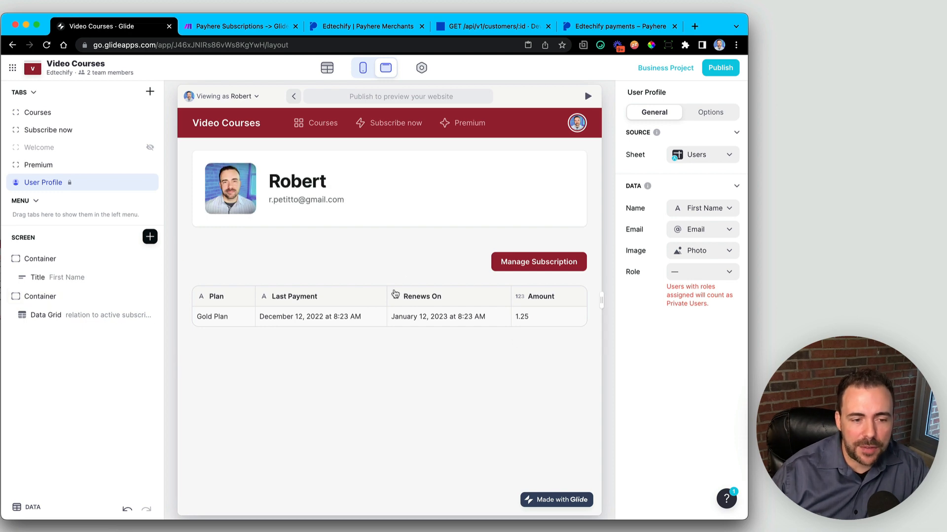
right_click(81, 297)
left_click(108, 359)
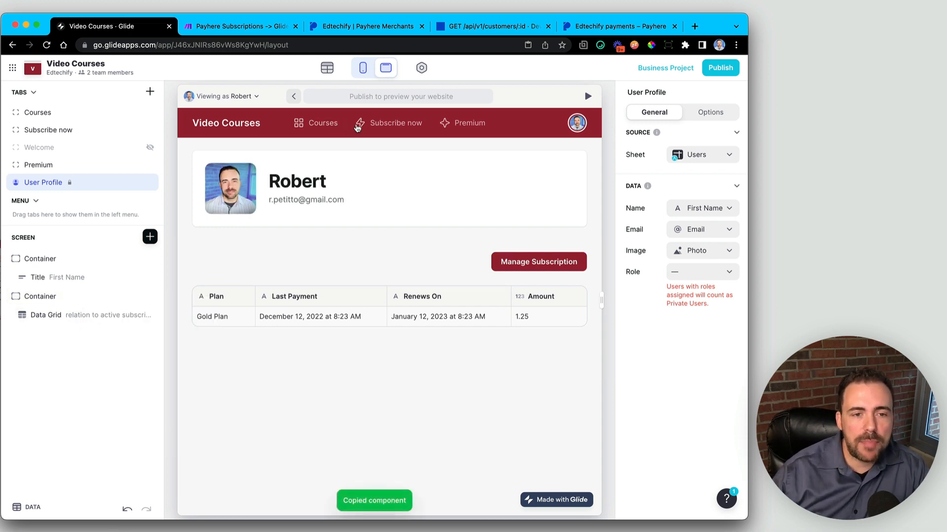
left_click(394, 125)
left_click(46, 300)
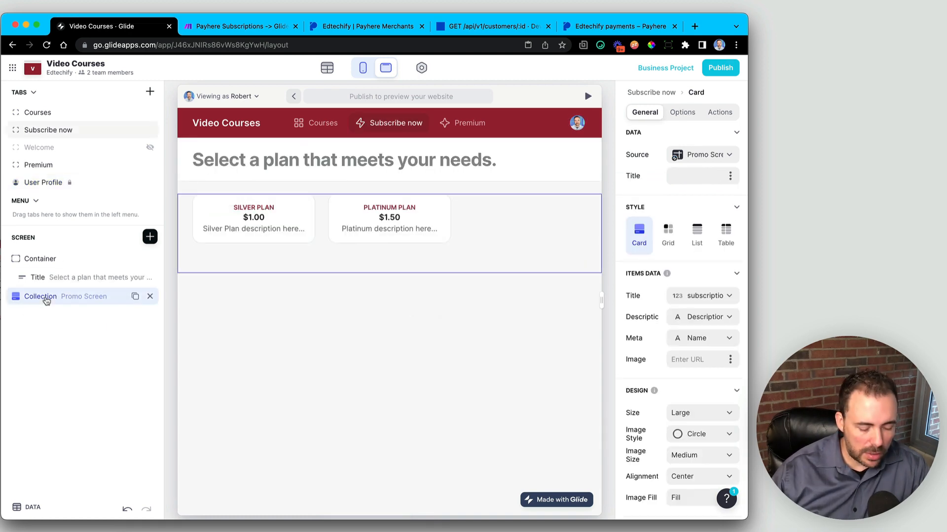
key("super+v")
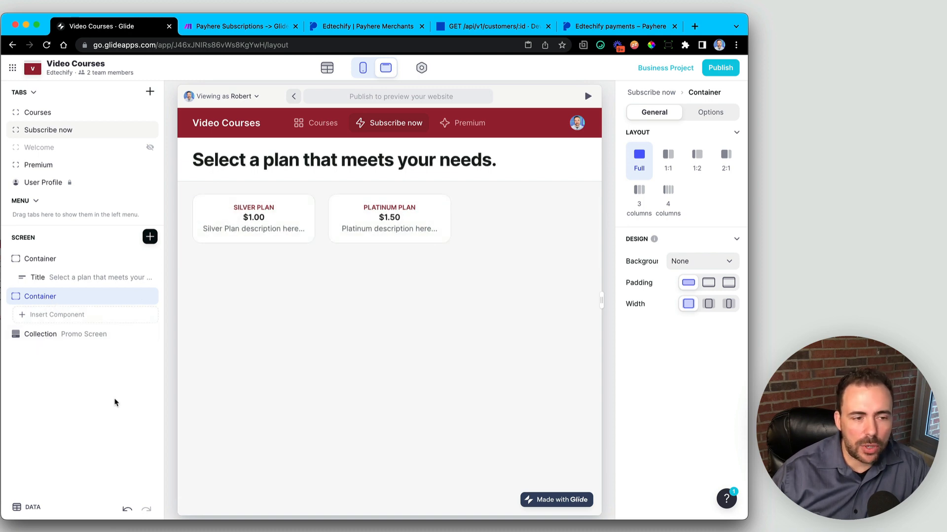
left_click(114, 401)
Set the pasted container's visibility condition to the user profile's relation to active subscription is not empty
left_click(47, 302)
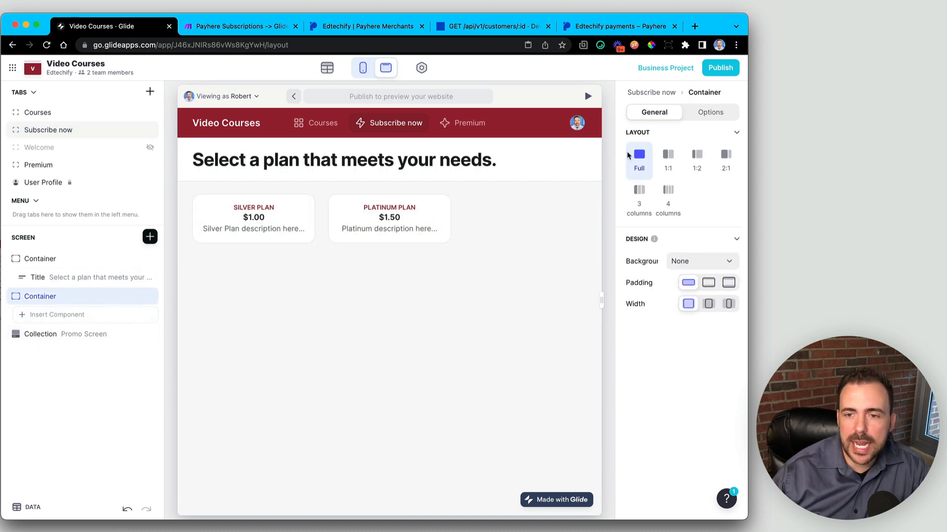
left_click(712, 113)
left_click(676, 159)
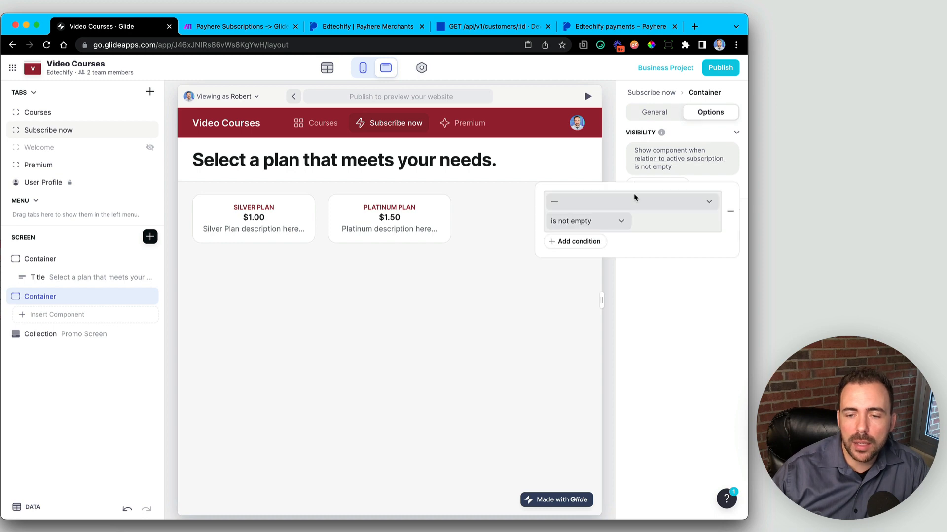
left_click(625, 207)
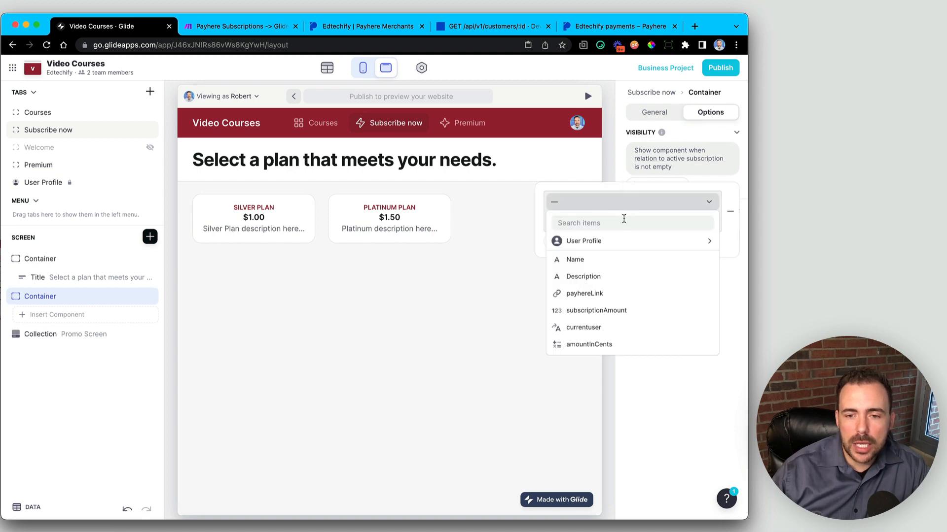
mouse_move(617, 245)
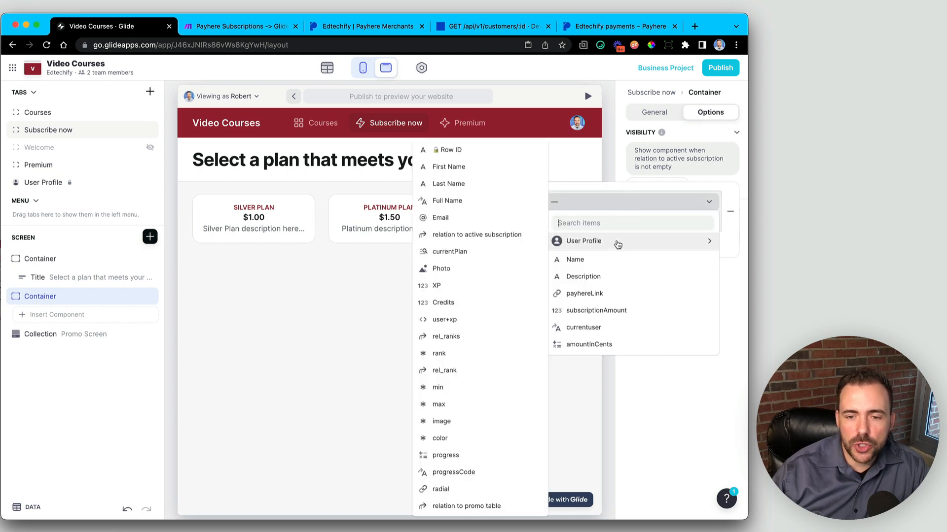
left_click(481, 239)
left_click(335, 302)
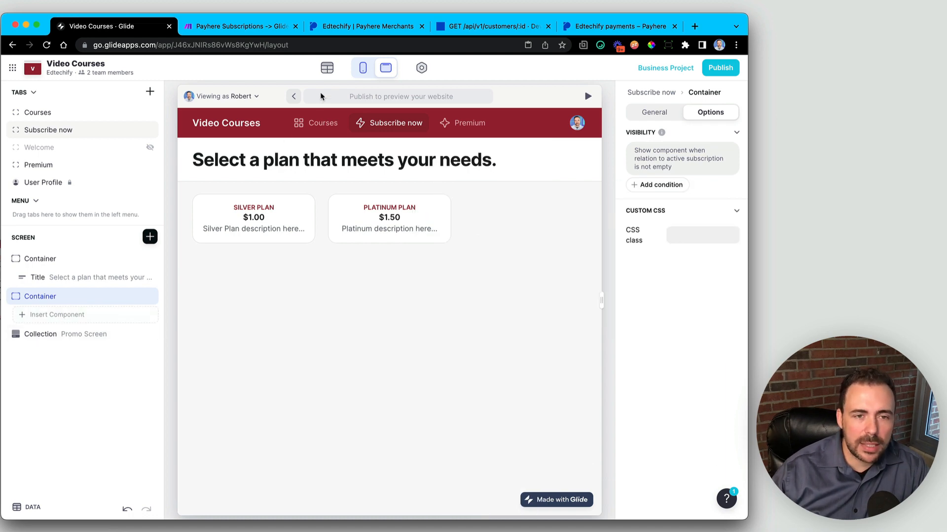
Insert a Data Grid into the empty container and set its source to the user profile's relation to active subscription
left_click(60, 319)
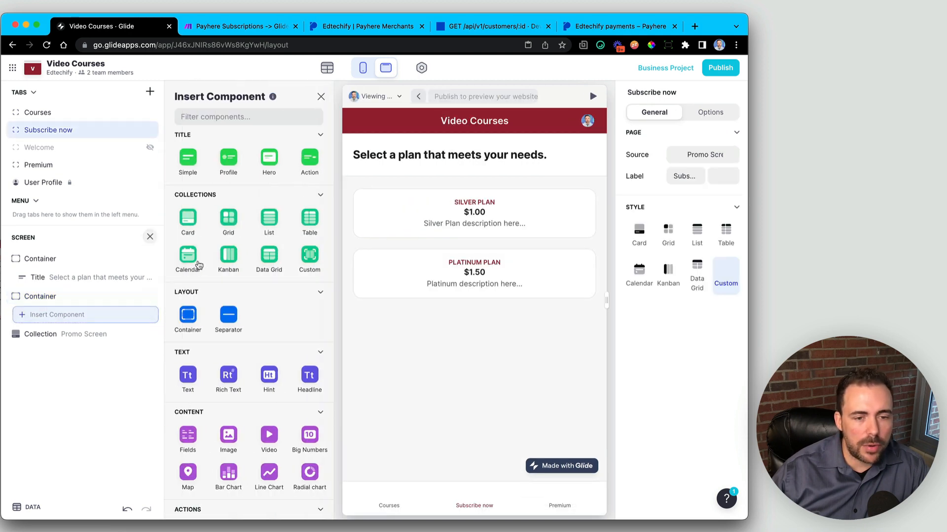
left_click(273, 255)
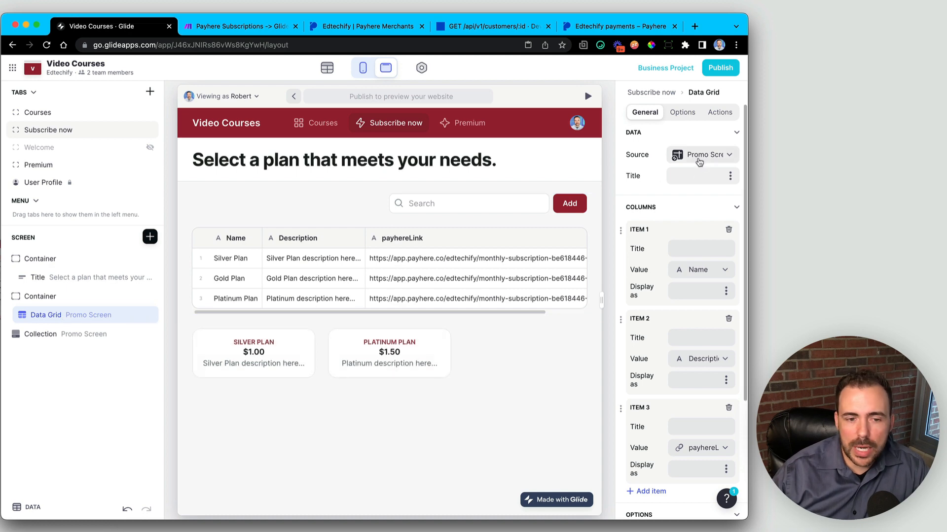
left_click(719, 155)
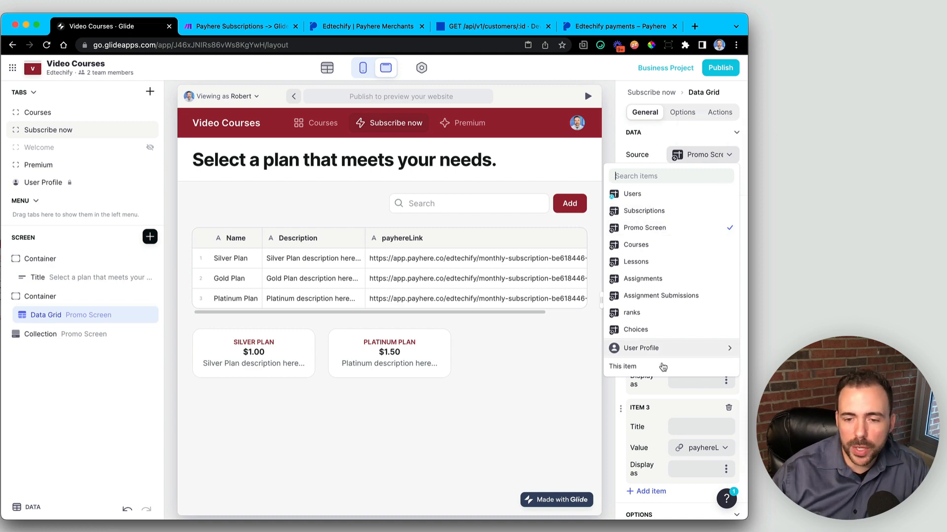
mouse_move(659, 351)
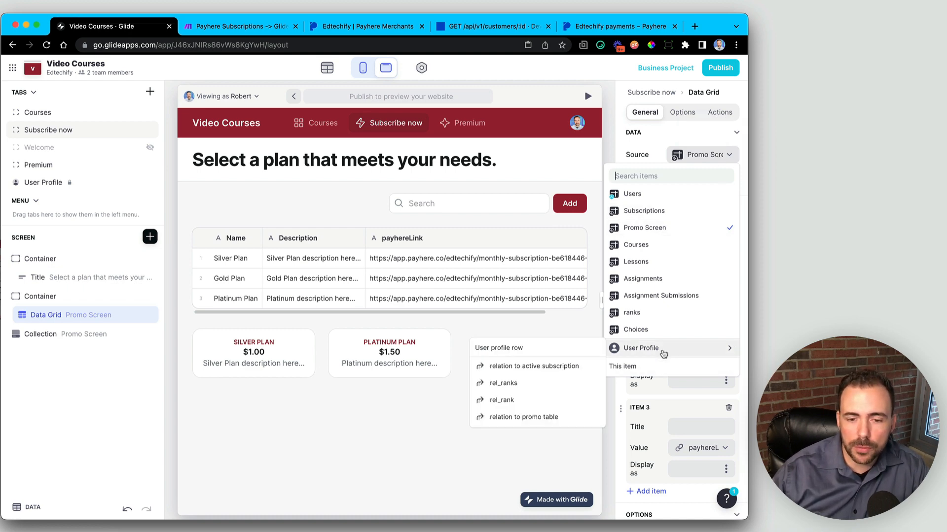
left_click(498, 367)
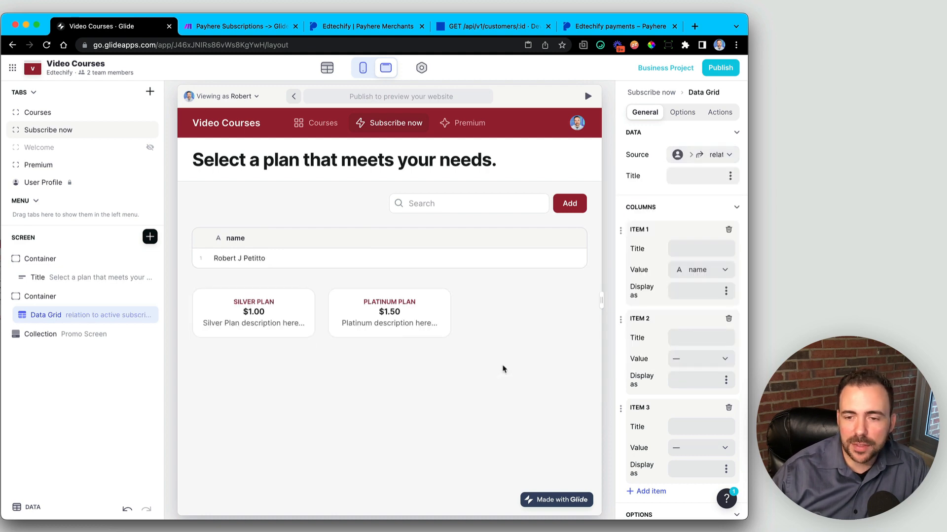
Title the data grid's first column Plan Name and set its value to planLevel
left_click(694, 249)
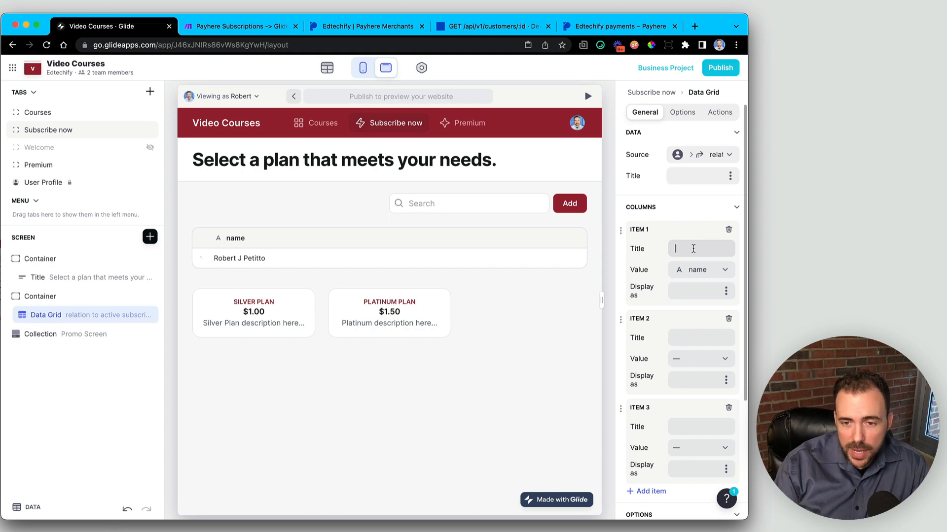
type("Plan ")
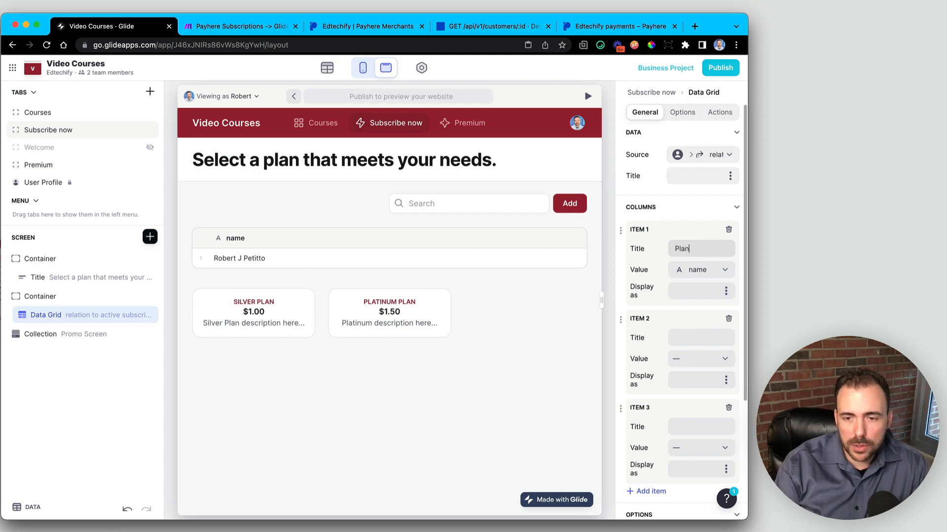
type("Name")
left_click(703, 270)
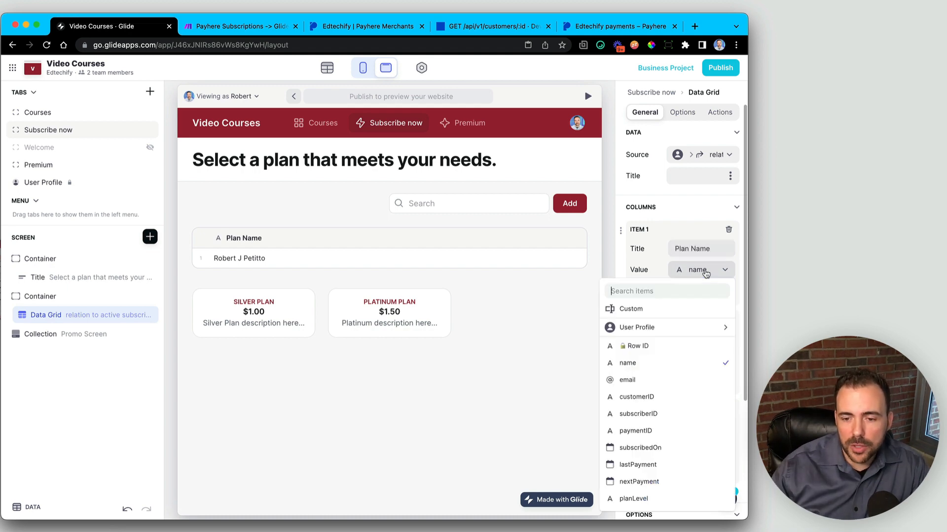
left_click(633, 499)
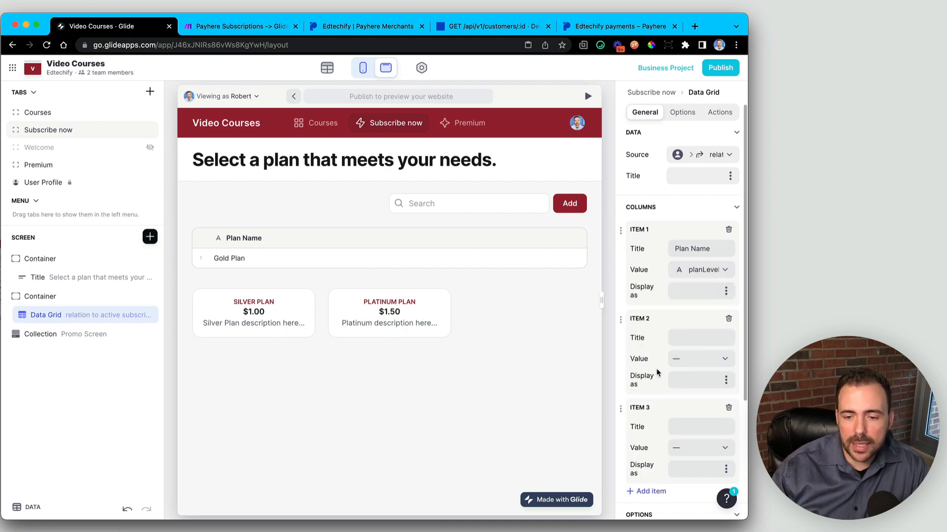
Set the data grid's second column value to lastPayment and the third column value to nextPayment
left_click(692, 358)
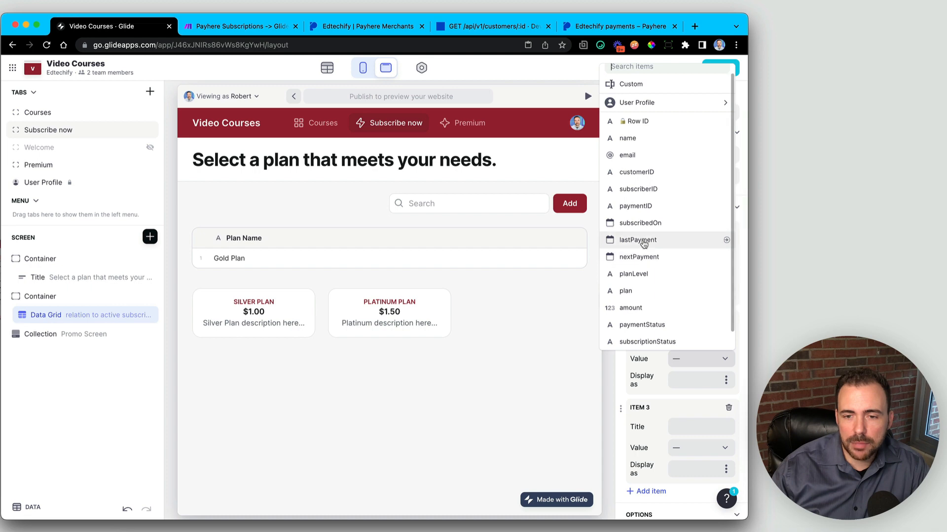
left_click(637, 240)
left_click(678, 448)
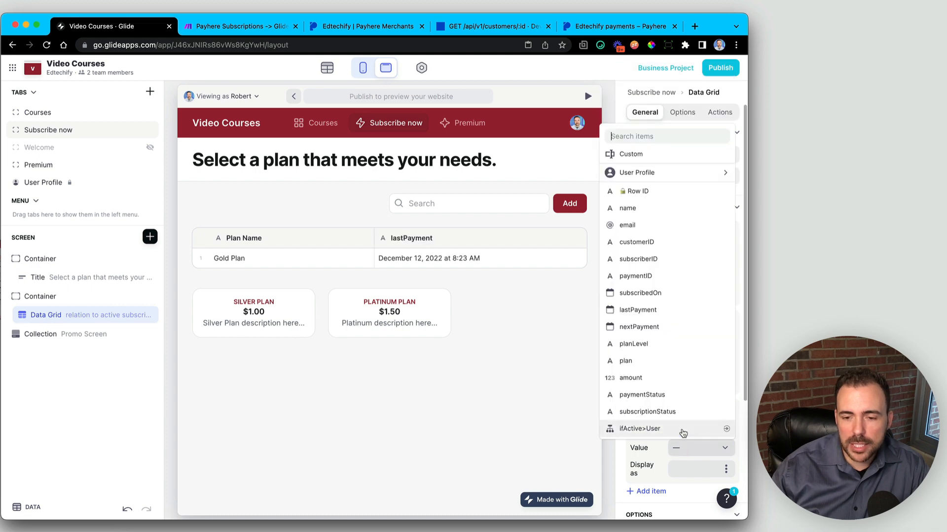
left_click(659, 327)
Add a fourth column showing amount, and title the second to fourth columns Last Payment, Renews On and Amount
left_click(651, 492)
scroll(686, 471, "down", 5)
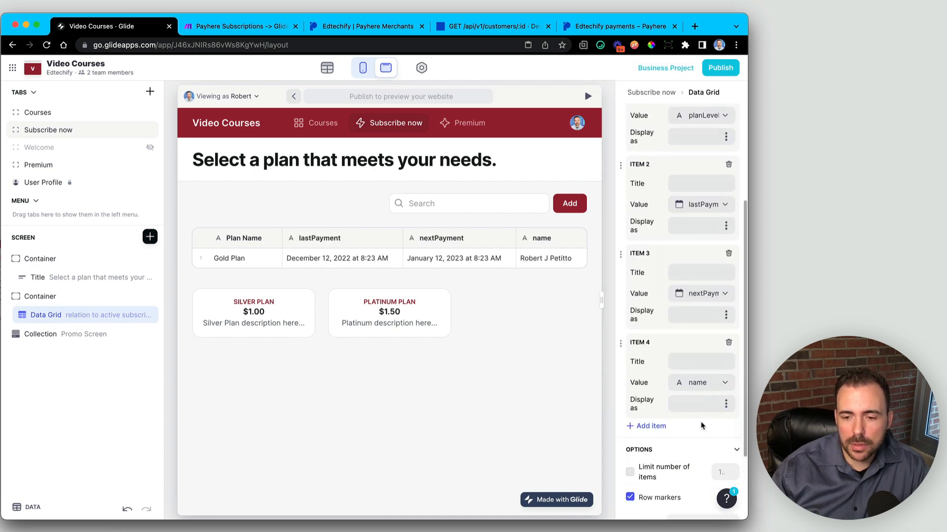
left_click(695, 384)
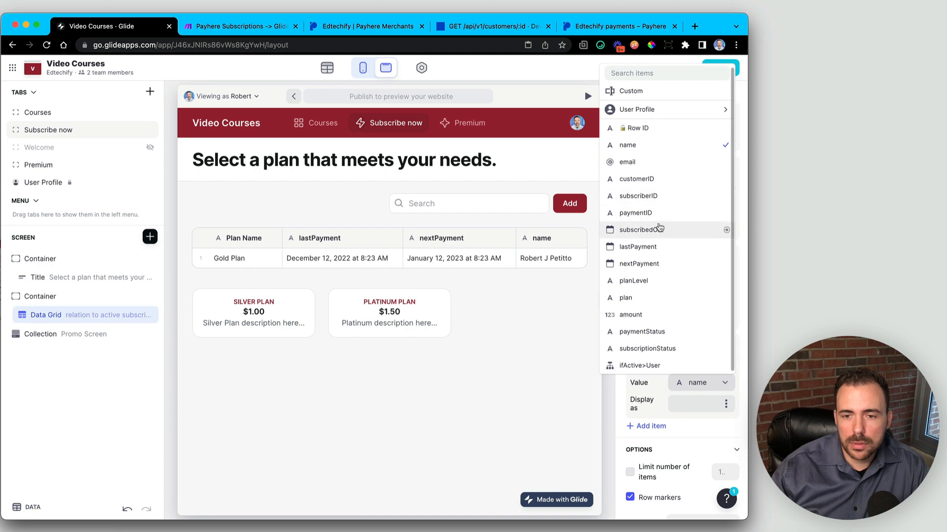
left_click(650, 315)
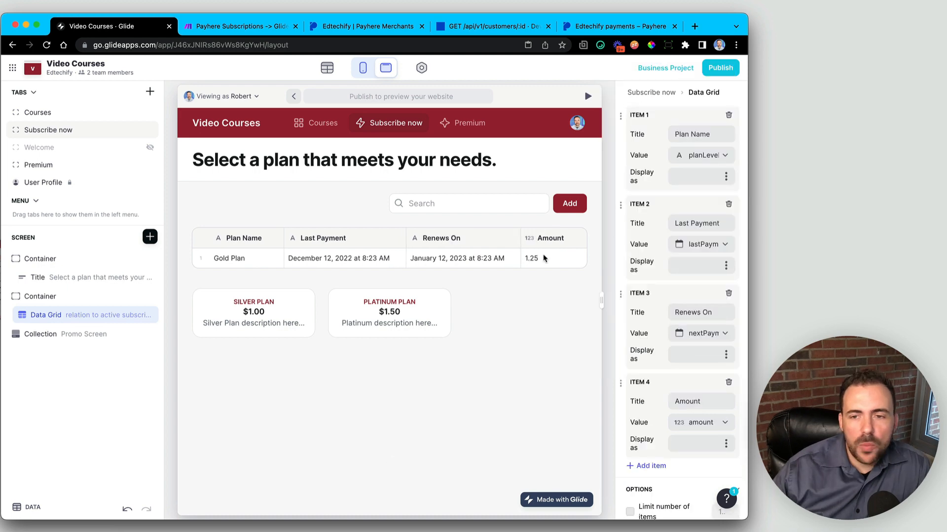
Hide the data grid's search bar and stop users from adding or editing its items
scroll(655, 217, "up", 5)
left_click(682, 112)
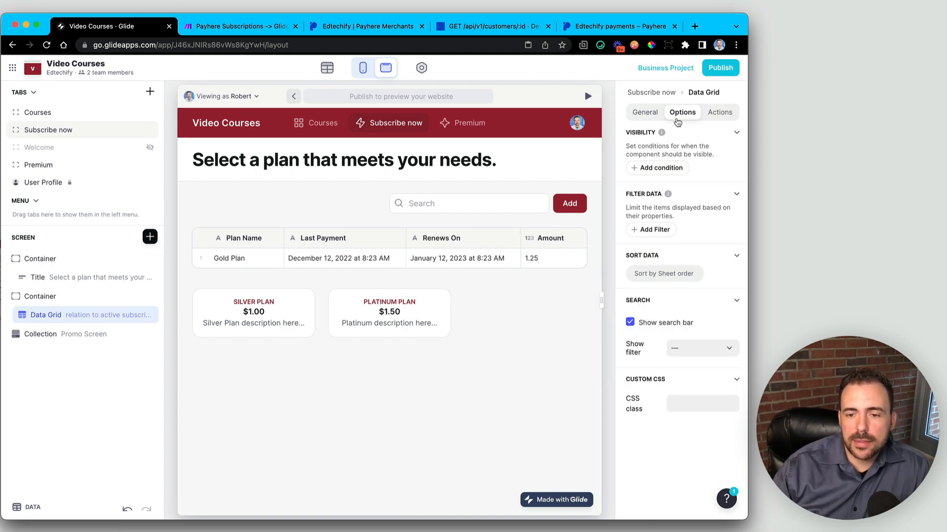
left_click(630, 323)
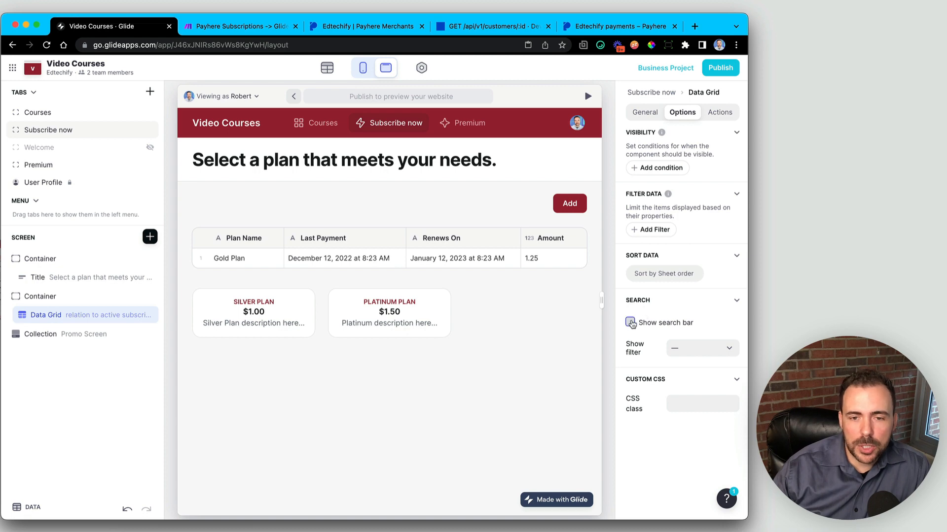
left_click(720, 113)
left_click(732, 156)
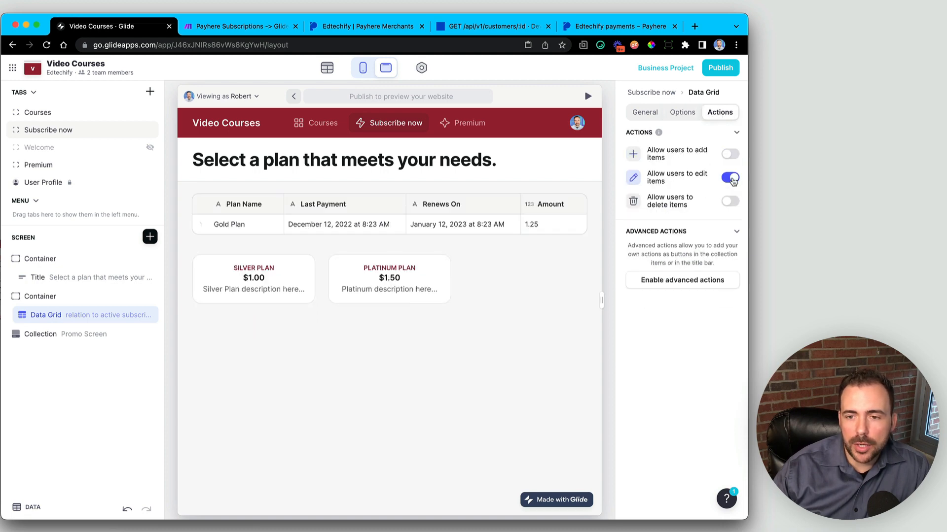
left_click(730, 178)
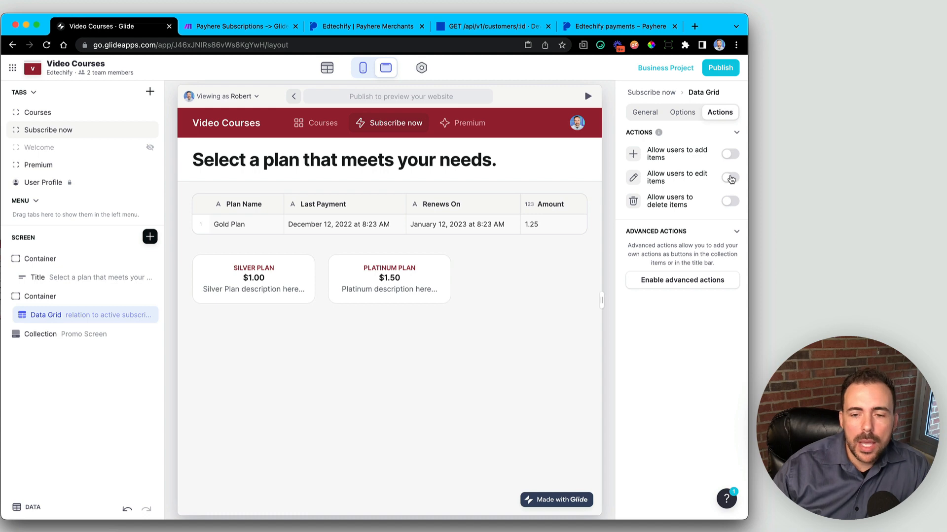
Title the data grid Current Plan
left_click(645, 112)
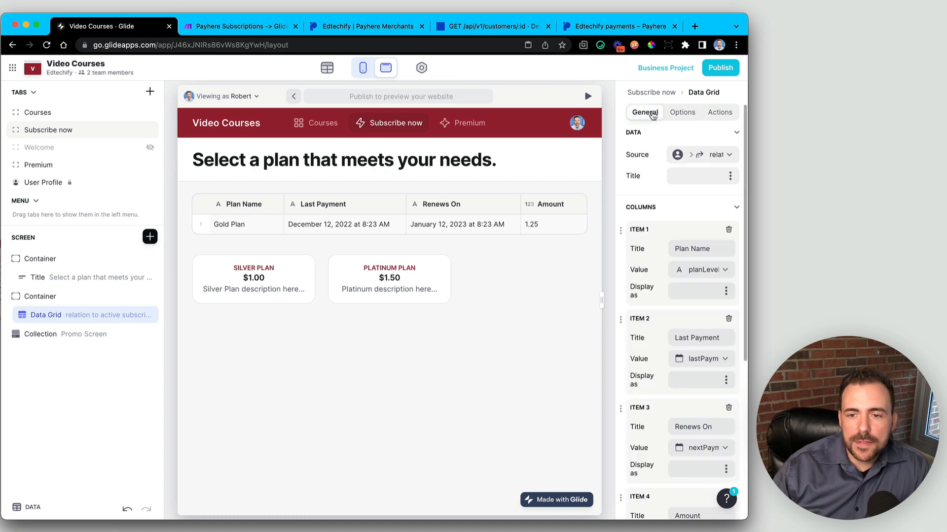
left_click(688, 175)
type("Current Plan")
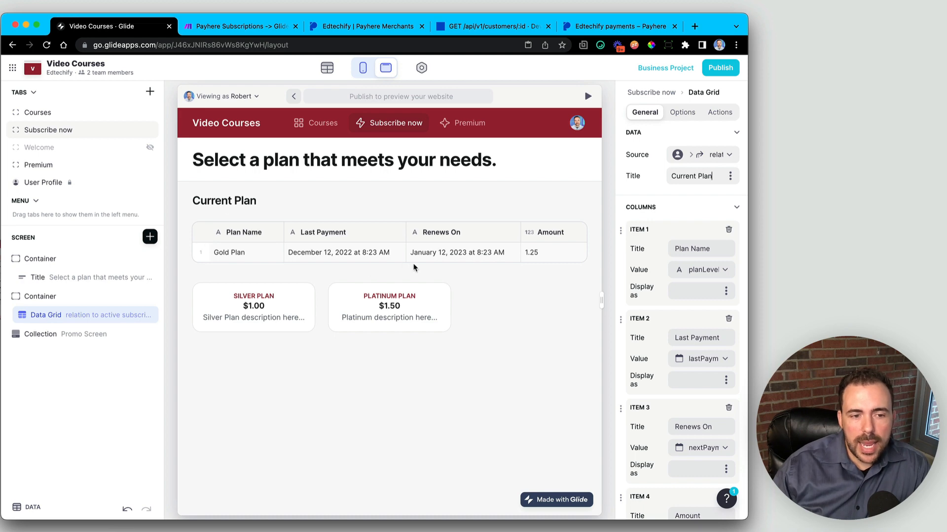
Enable advanced actions on the data grid and title its title bar action Manage Subscription
left_click(727, 116)
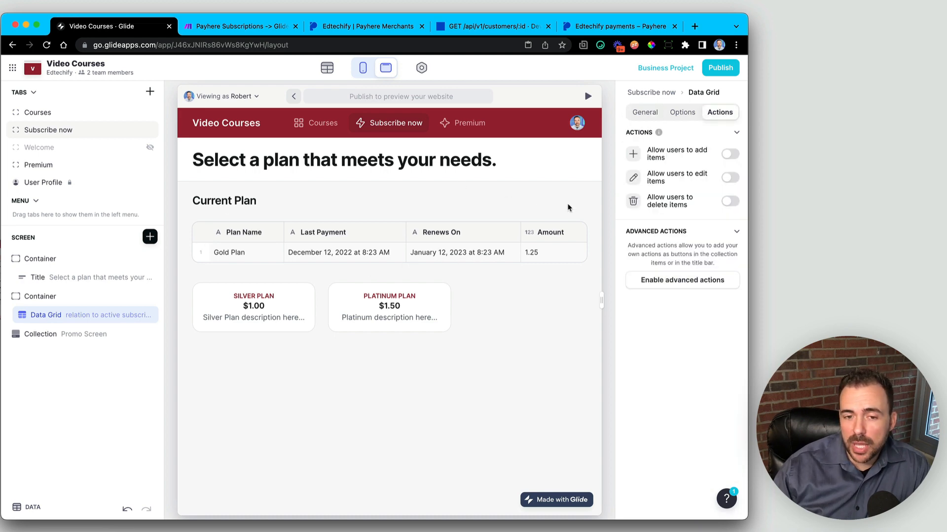
left_click(692, 281)
left_click(674, 247)
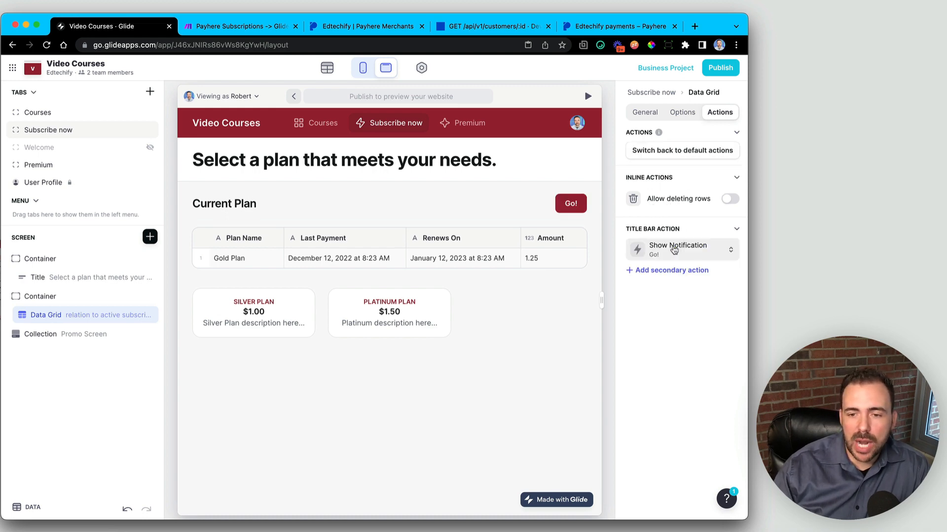
left_click(674, 250)
left_click_drag(648, 294, 615, 297)
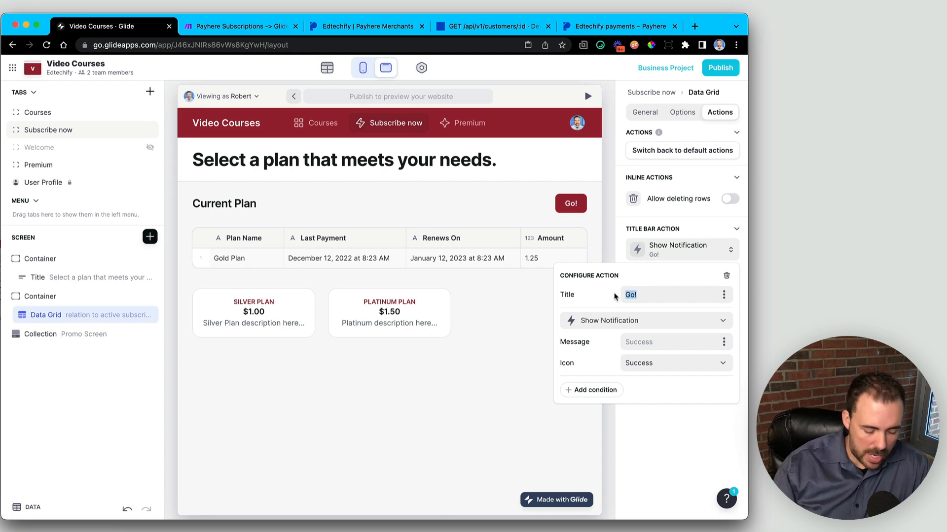
type("Cancel")
key("super+a")
type("M")
type("anage")
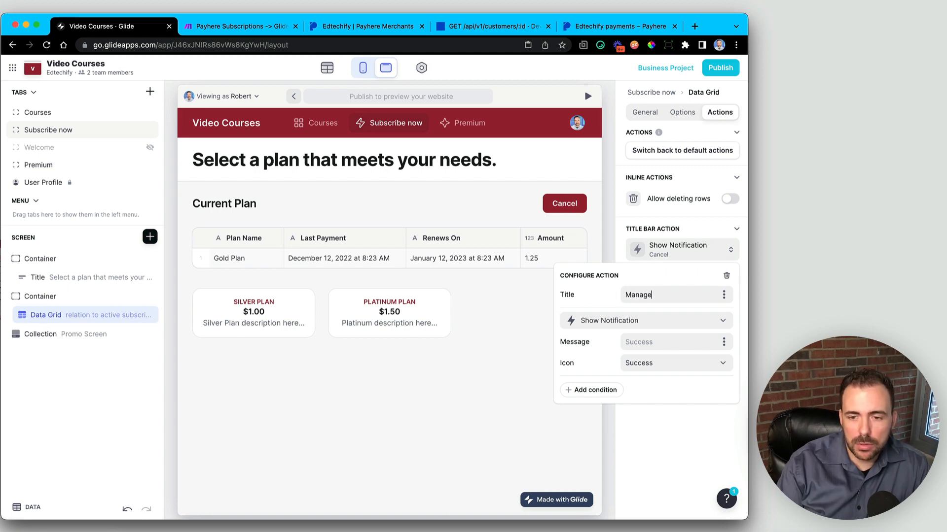
type(" Subscti")
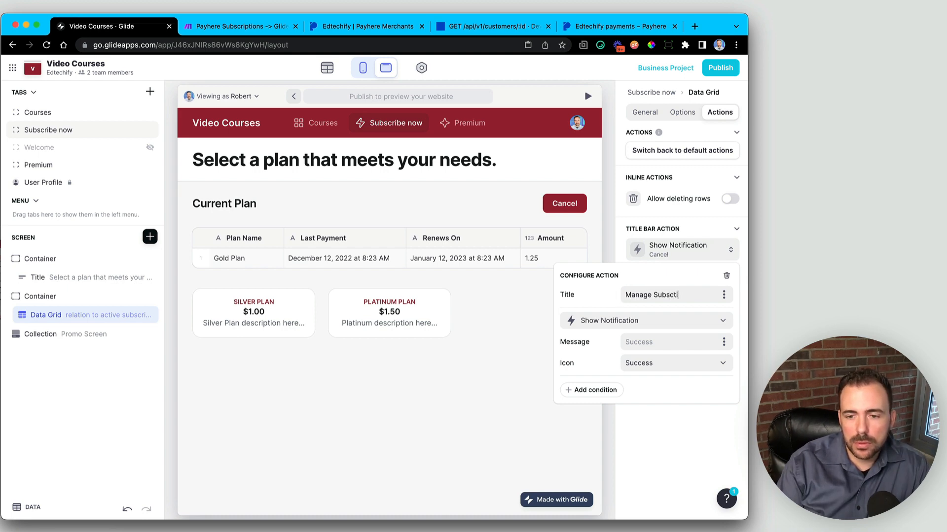
key("BackSpace")
key("BackSpace")
type("rip")
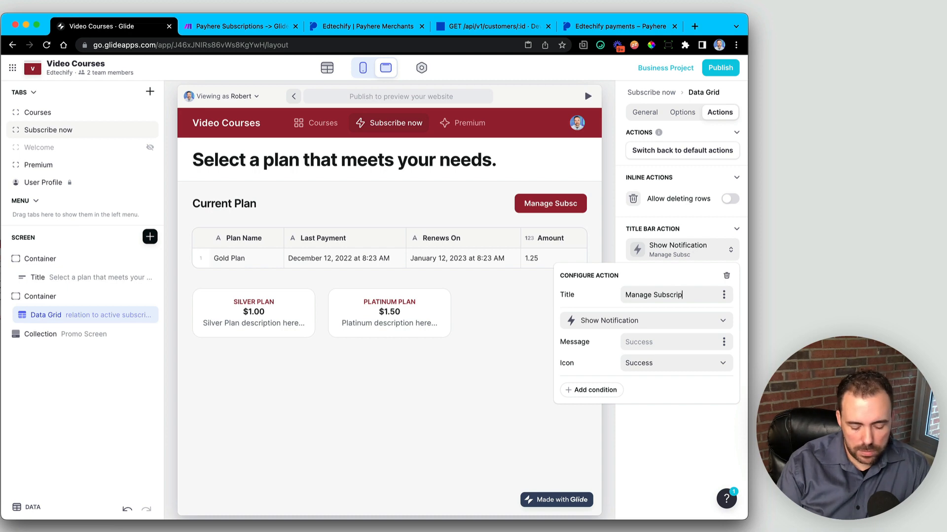
type("tion")
left_click(640, 321)
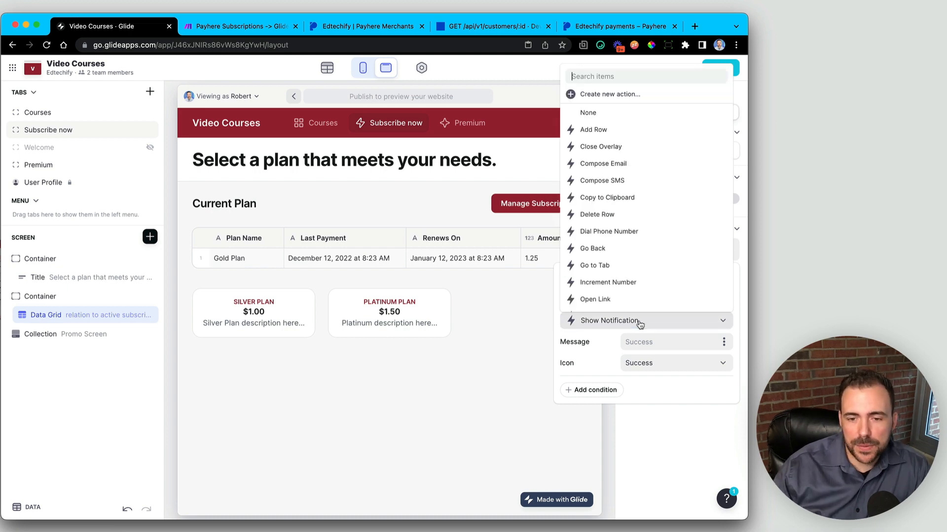
scroll(625, 254, "down", 4)
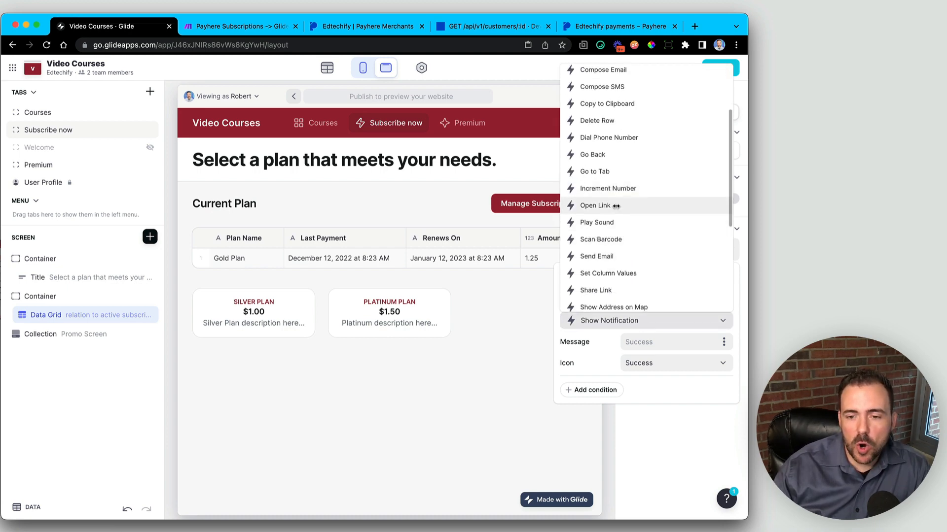
left_click(616, 206)
left_click(680, 342)
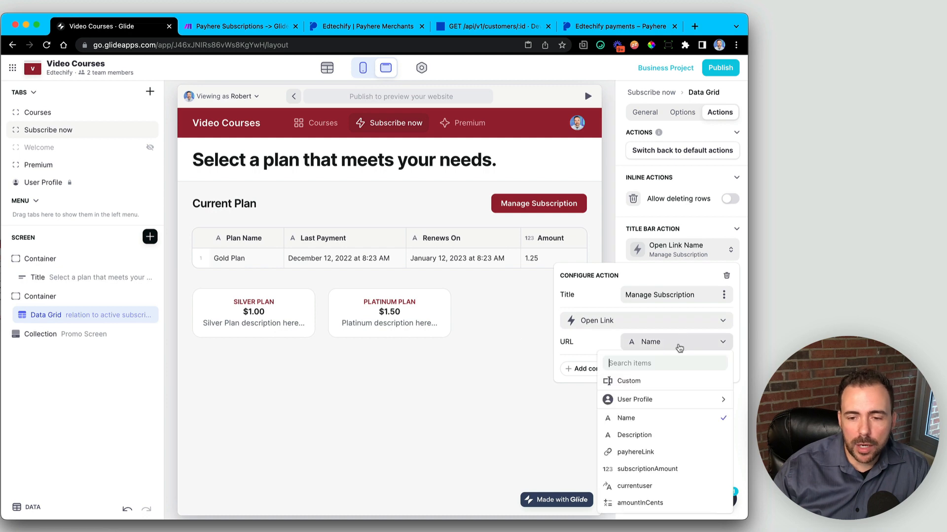
left_click(662, 383)
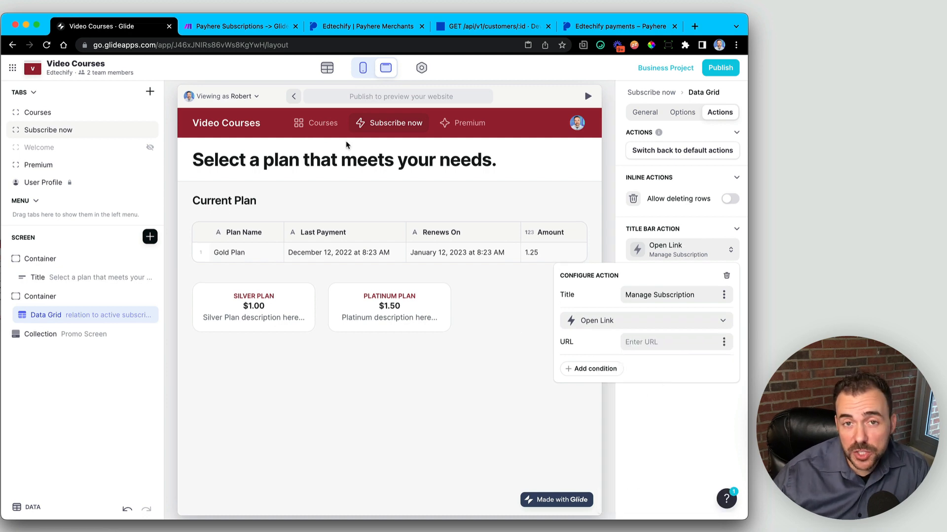
left_click(635, 345)
type("https://app.payhere.co/customers")
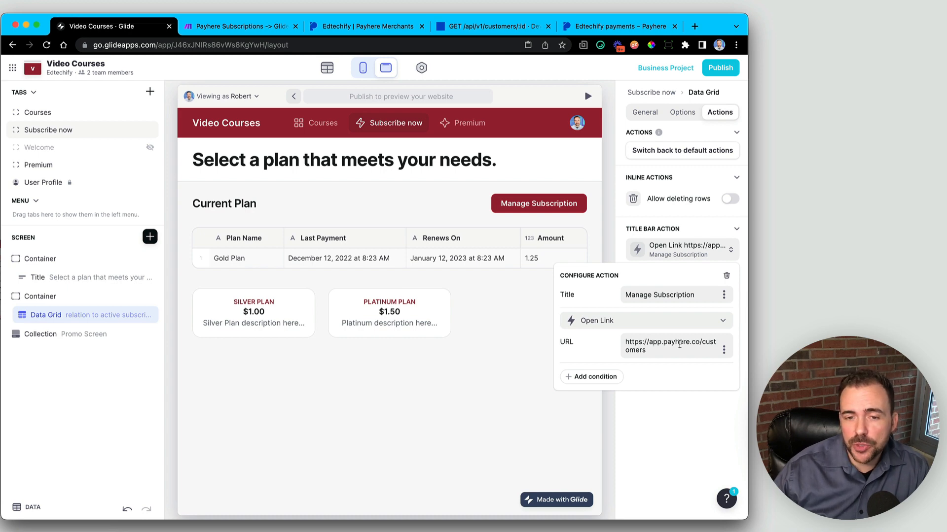
Title the plan card collection on the Subscribe now screen "Switch to a different plan"
left_click(458, 420)
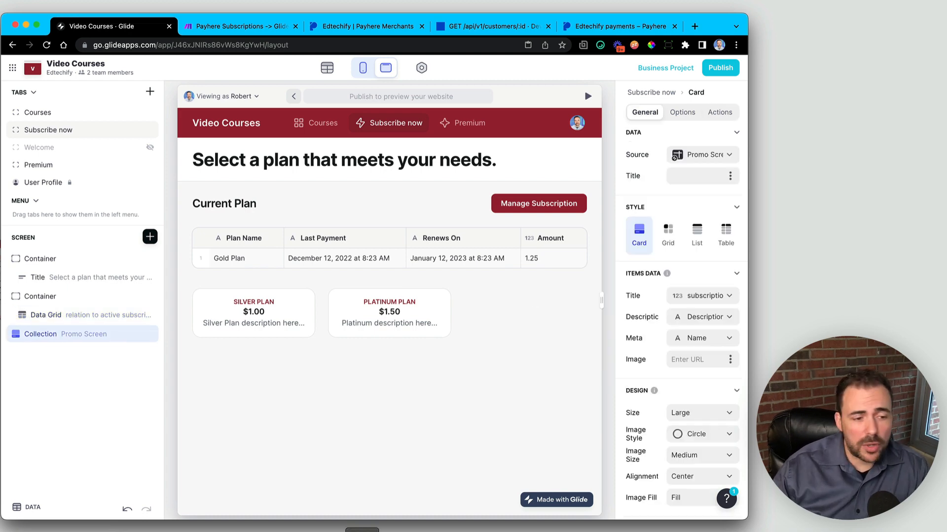
left_click(703, 176)
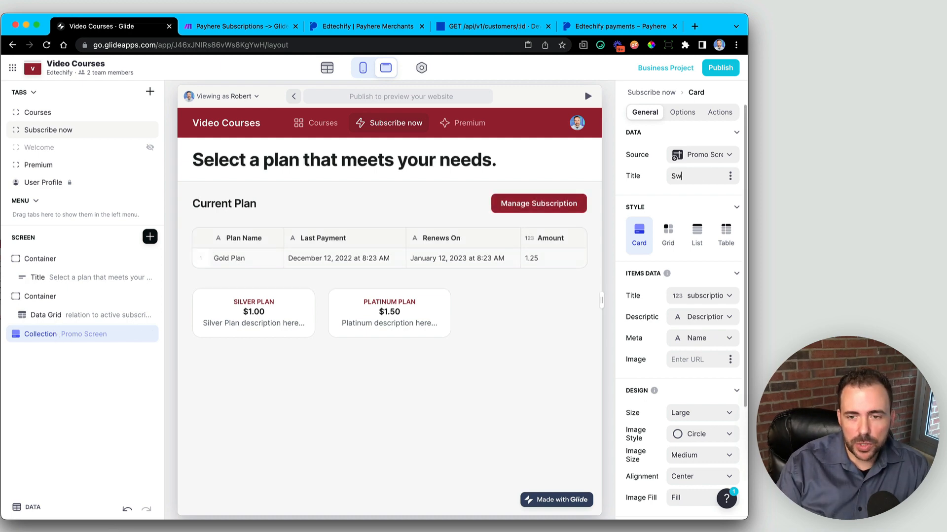
type("Switch to a di")
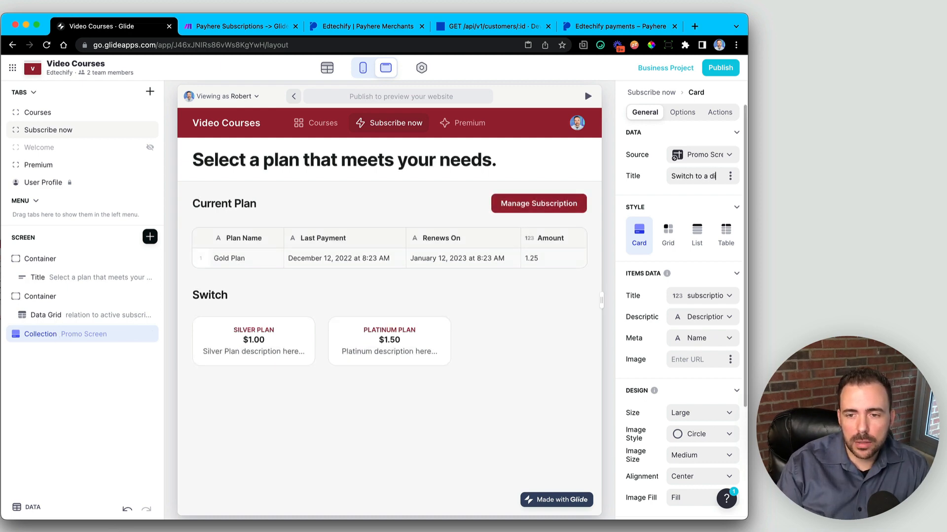
type("ffernt p")
key("BackSpace")
key("BackSpace")
key("BackSpace")
key("BackSpace")
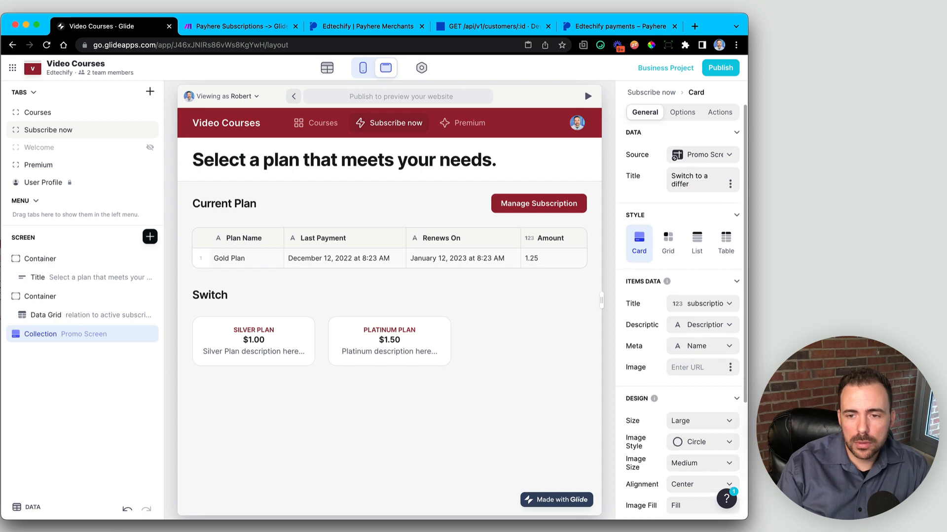
type("ent plan")
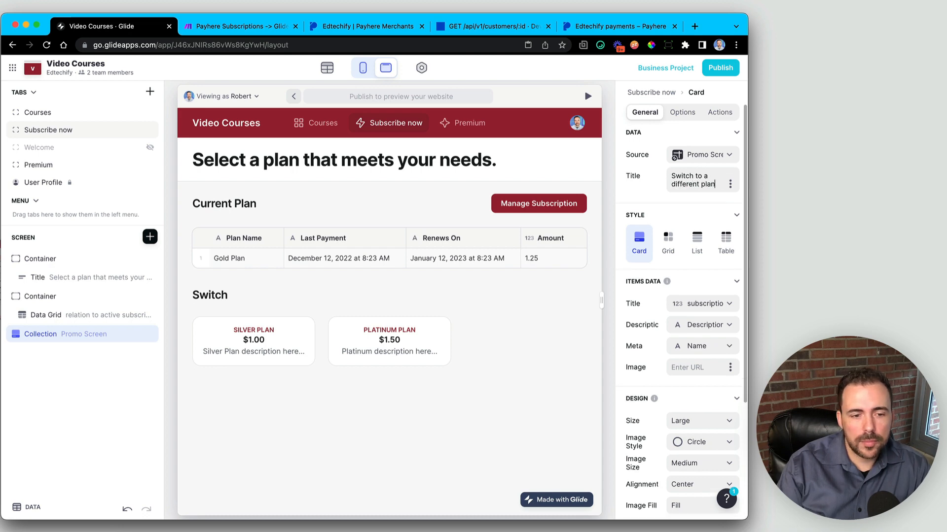
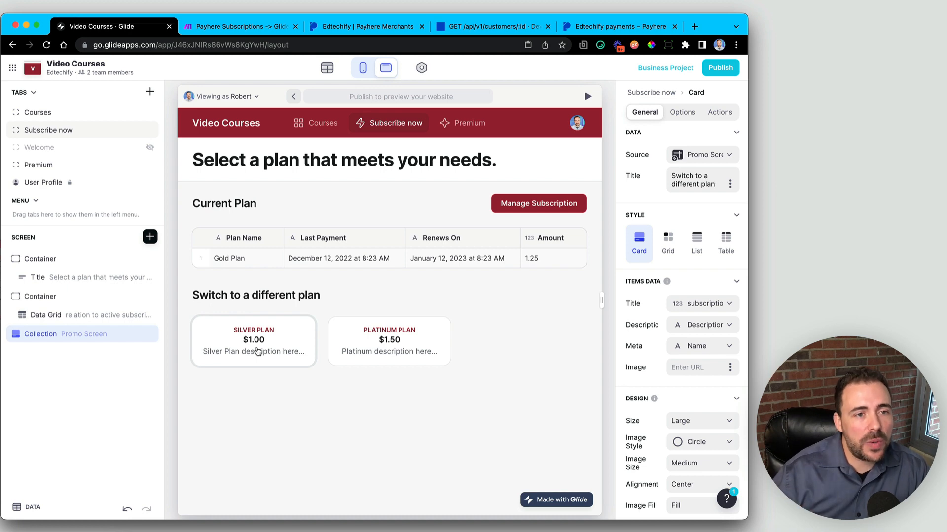
Switch to the Payhere Subscriptions scenario in Make and spread out its lower branch to make room between the HTTP request and getLastPayment
left_click(225, 27)
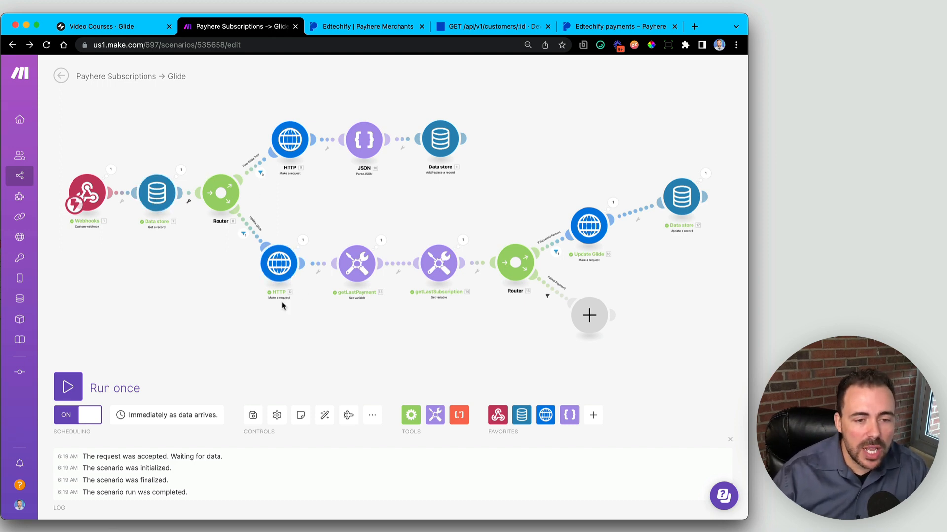
scroll(284, 303, "up", 5)
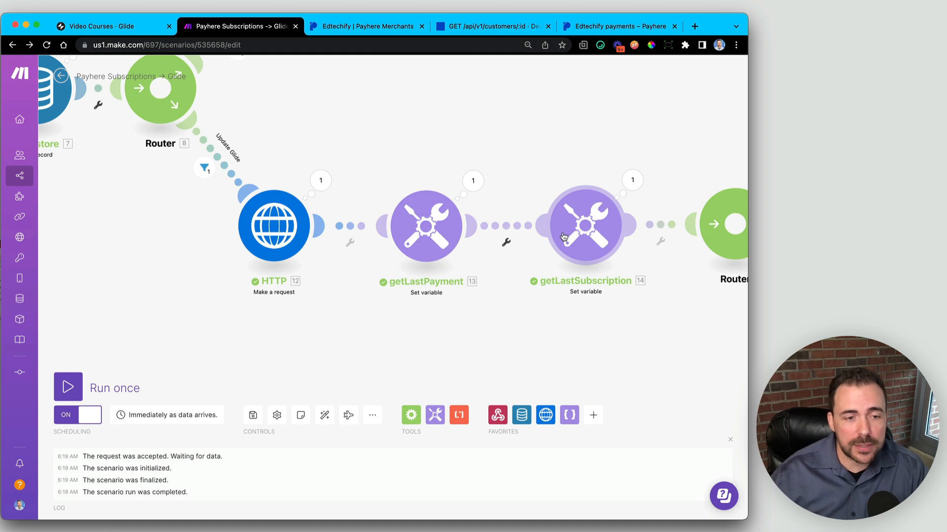
scroll(418, 334, "down", 3)
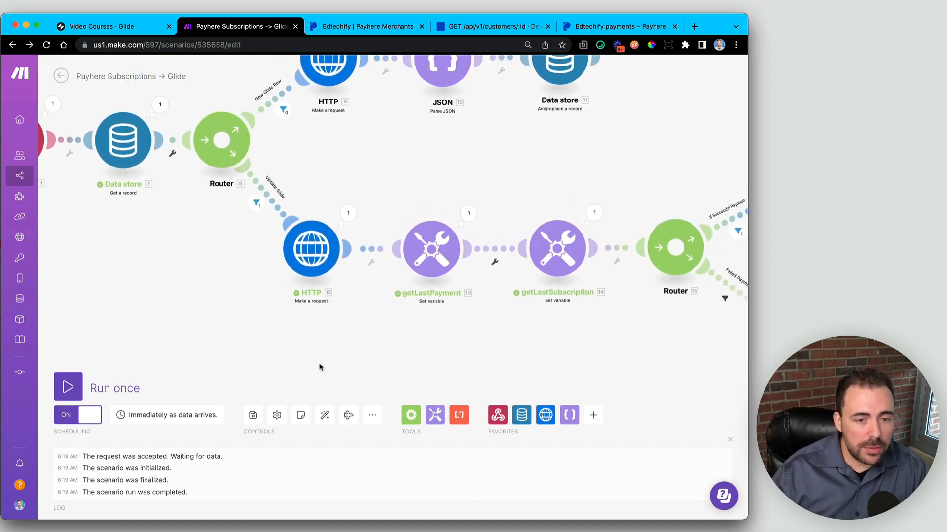
left_click_drag(311, 262, 117, 288)
left_click_drag(431, 251, 431, 272)
left_click_drag(552, 260, 576, 279)
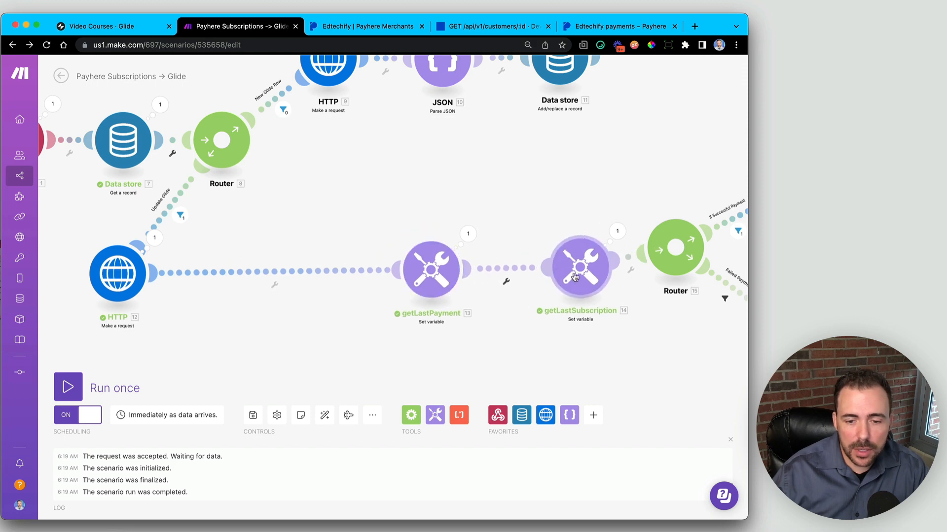
Insert a Set variable module between the HTTP request and getLastPayment
left_click(431, 413)
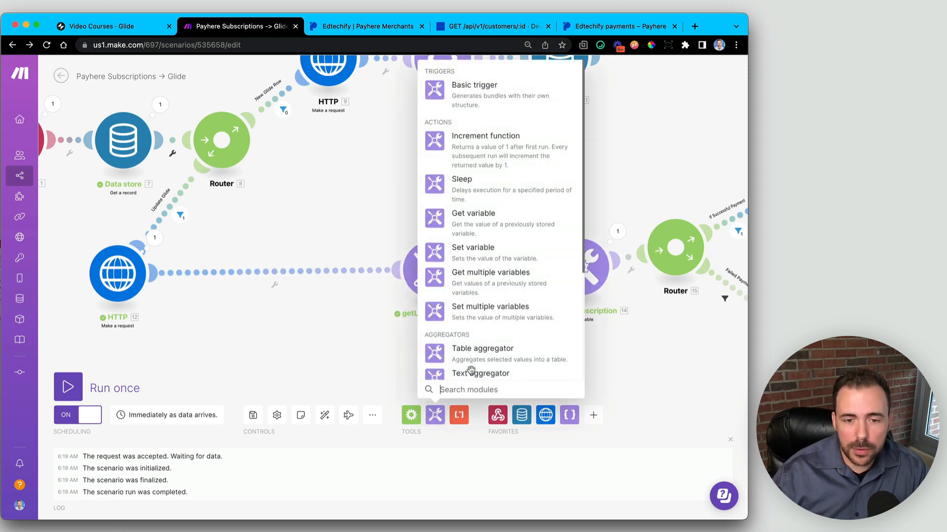
left_click(484, 254)
left_click_drag(489, 265, 252, 279)
Try to rename the new Set variable module Active Subscription
right_click(252, 279)
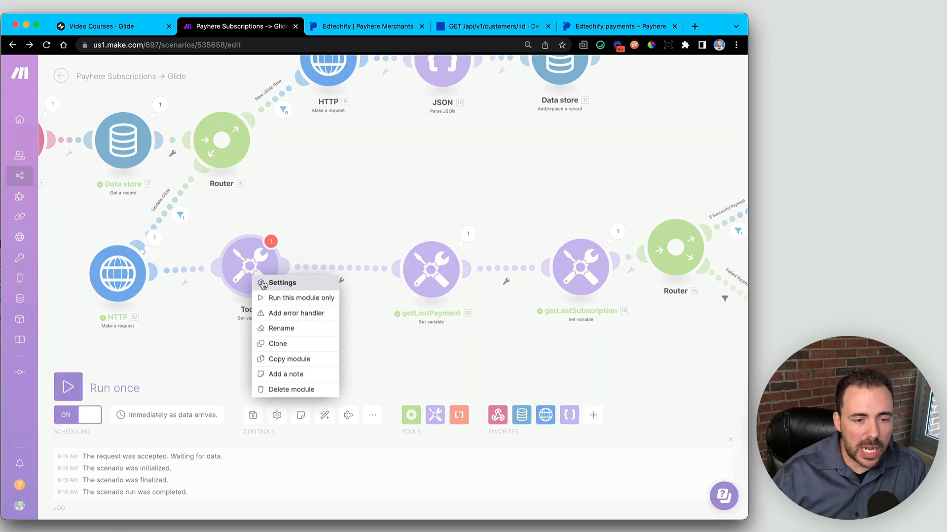
left_click(280, 327)
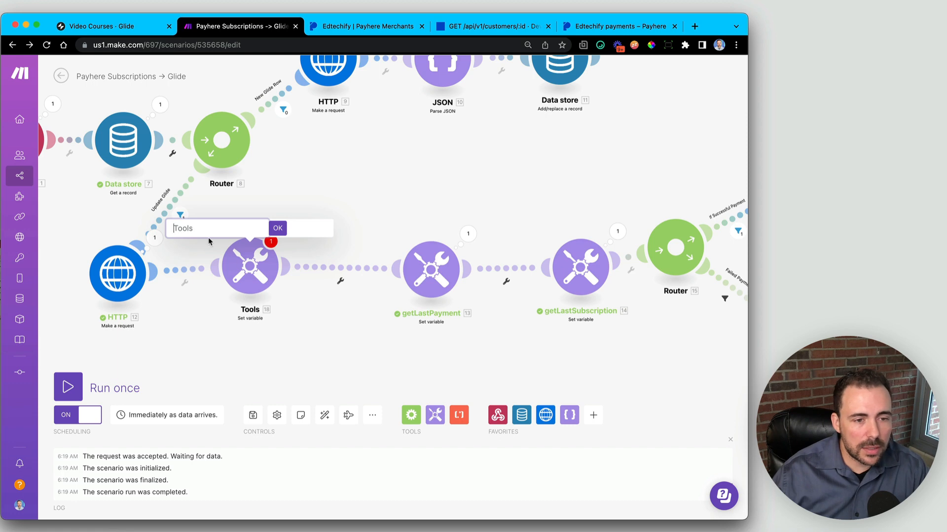
type("Active ")
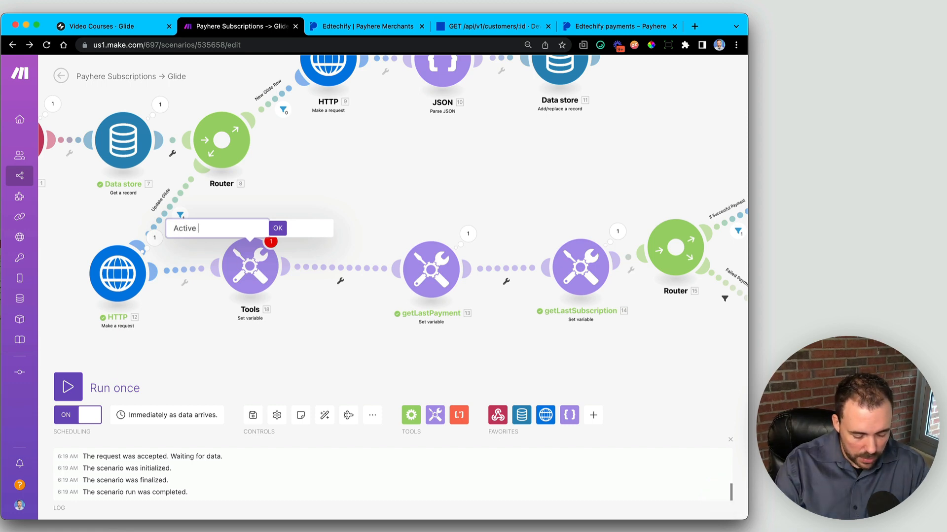
type("Subscription")
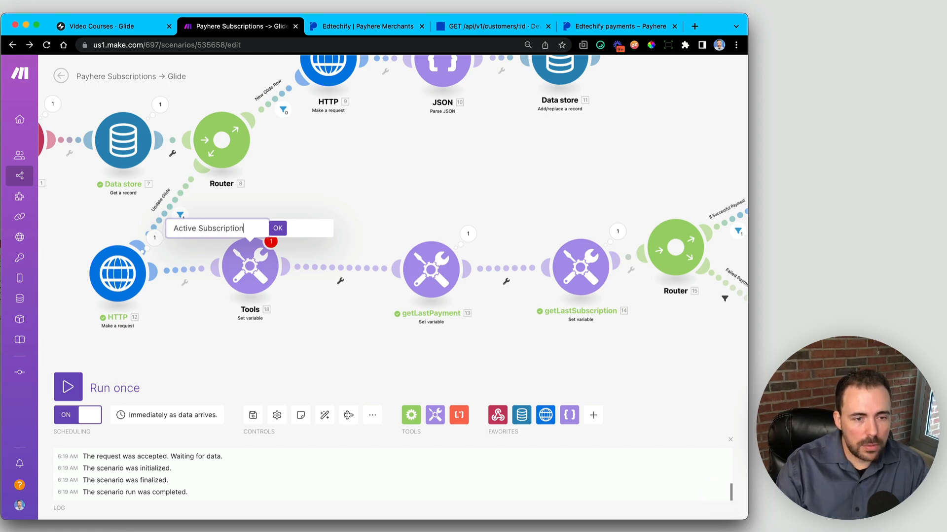
left_click(231, 314)
Name the new Set variable module's variable active_subscriptions
left_click(245, 274)
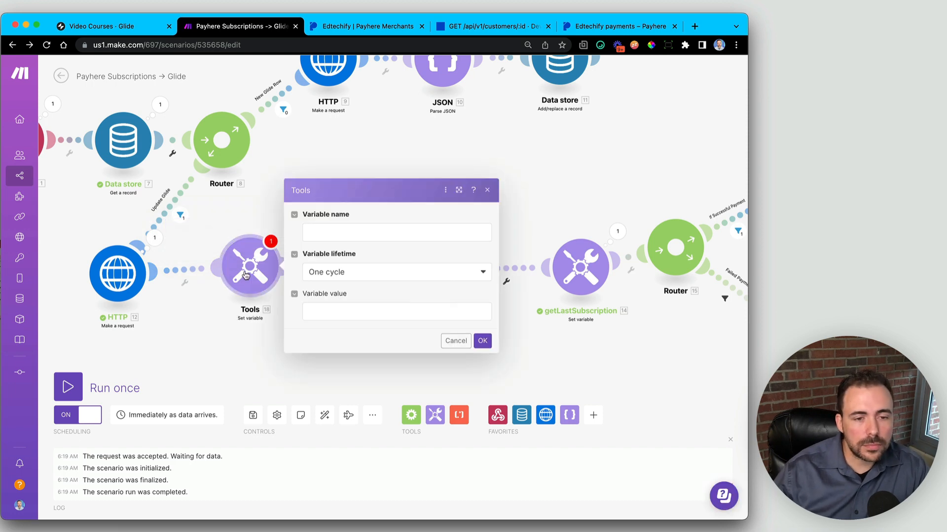
left_click(350, 228)
type("a")
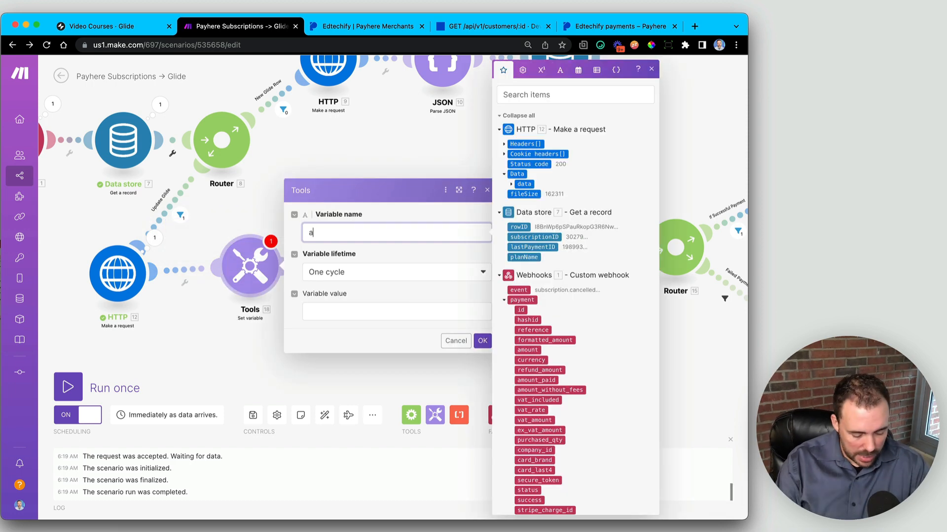
type("ctive_subs")
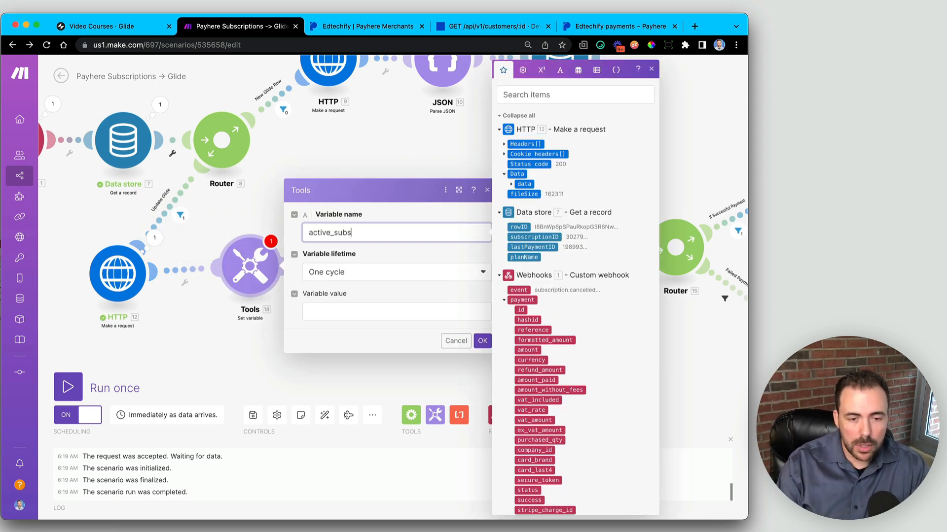
type("criptions")
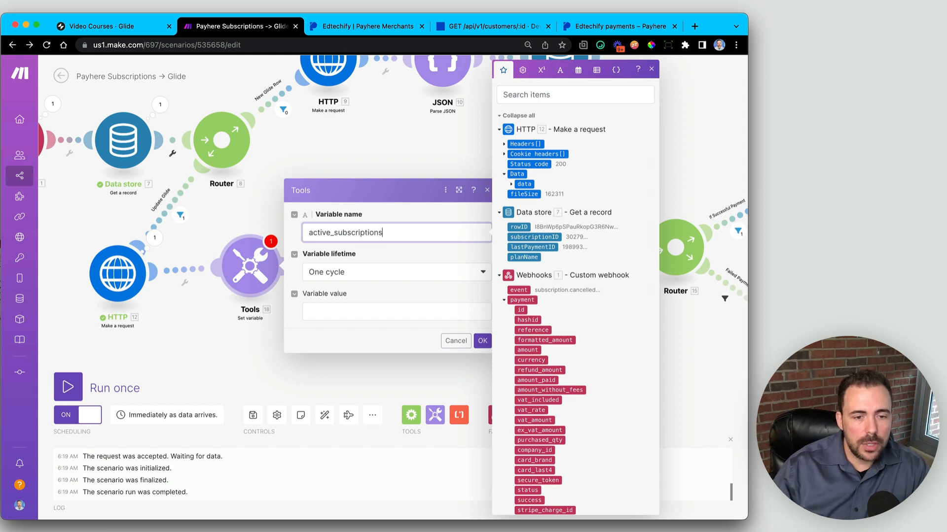
Begin the active_subscriptions variable's value with a sort function containing a map function
left_click(344, 312)
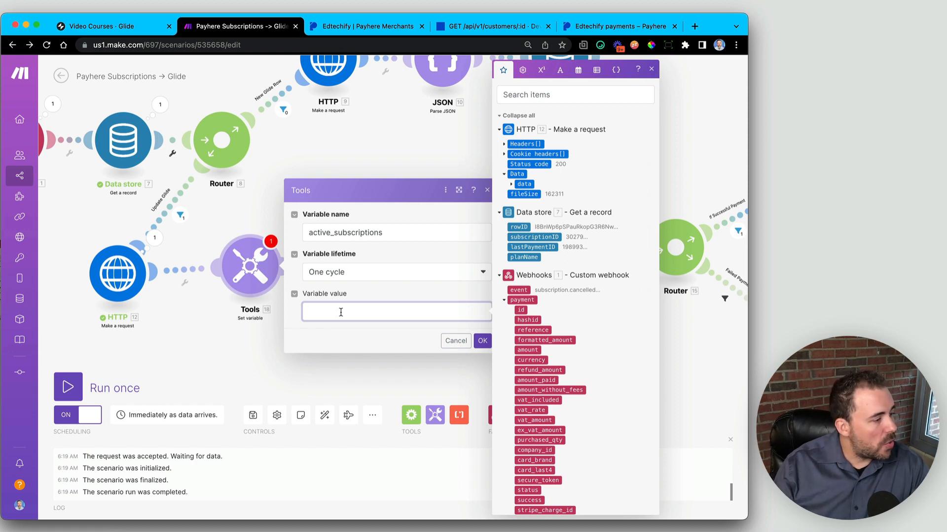
type("sort")
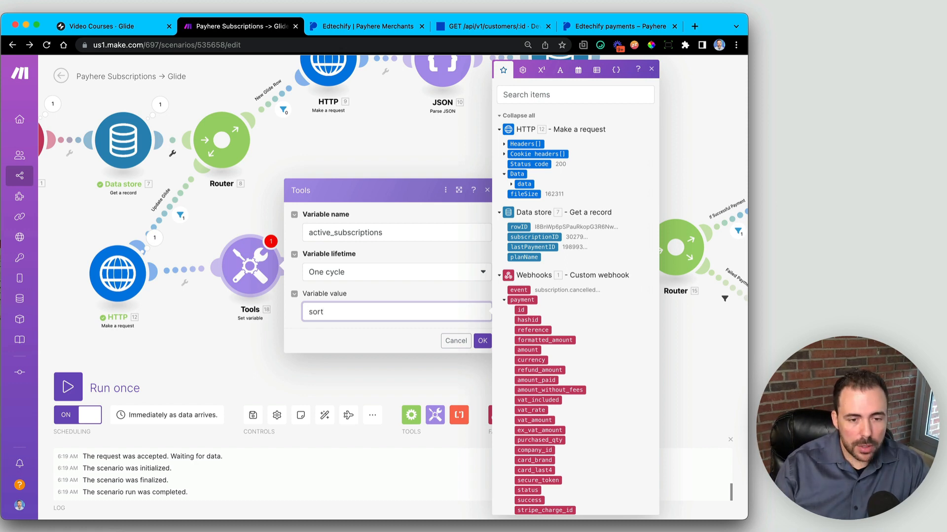
type("( ")
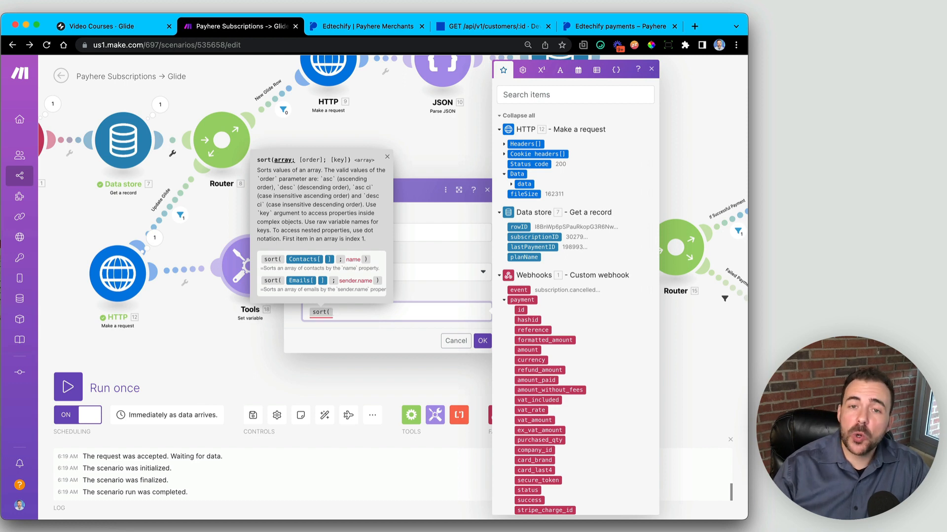
type("m")
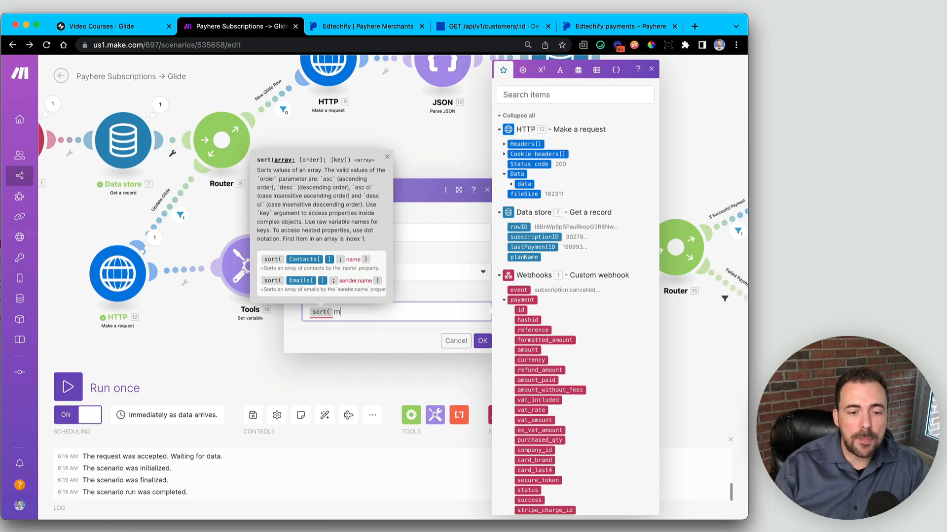
type("ap )")
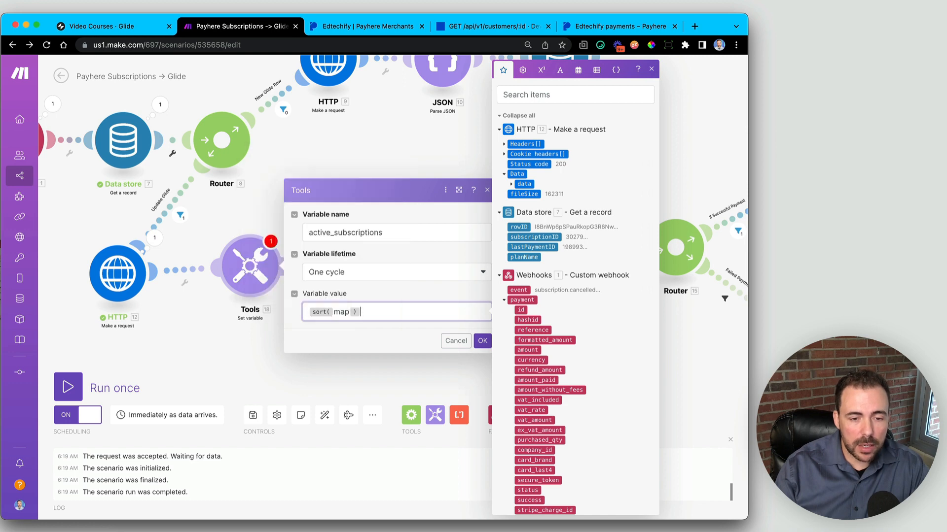
key("BackSpace")
type("(")
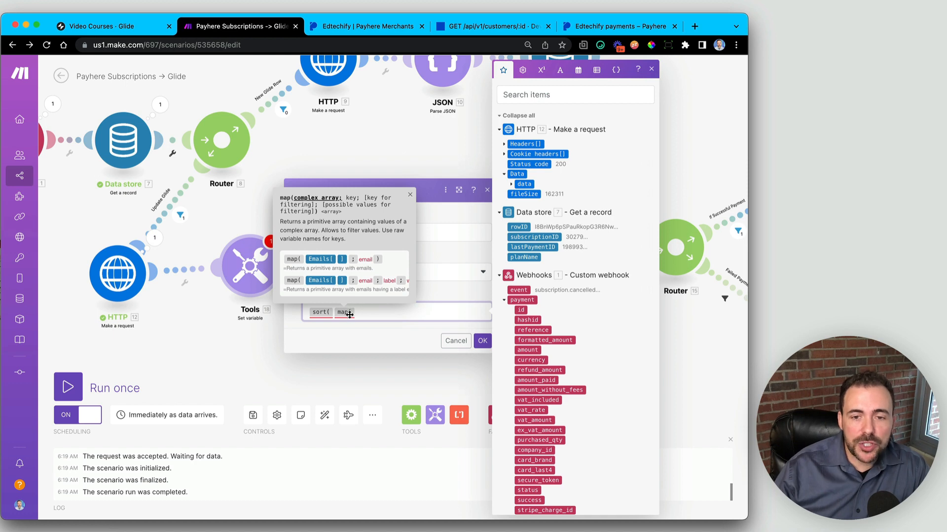
Complete the formula to map the HTTP response's subscriptions[] to id where status is active, sorted with asc
left_click(512, 184)
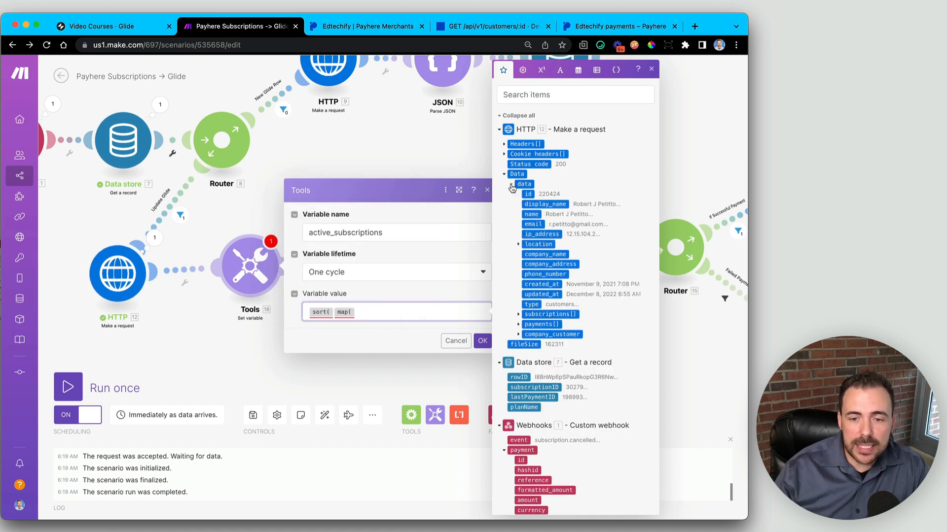
left_click(550, 314)
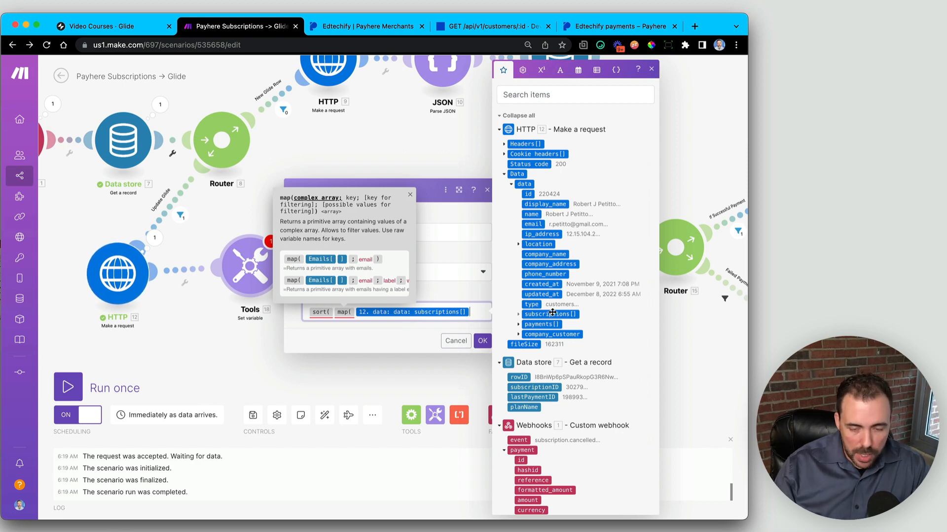
type("; ")
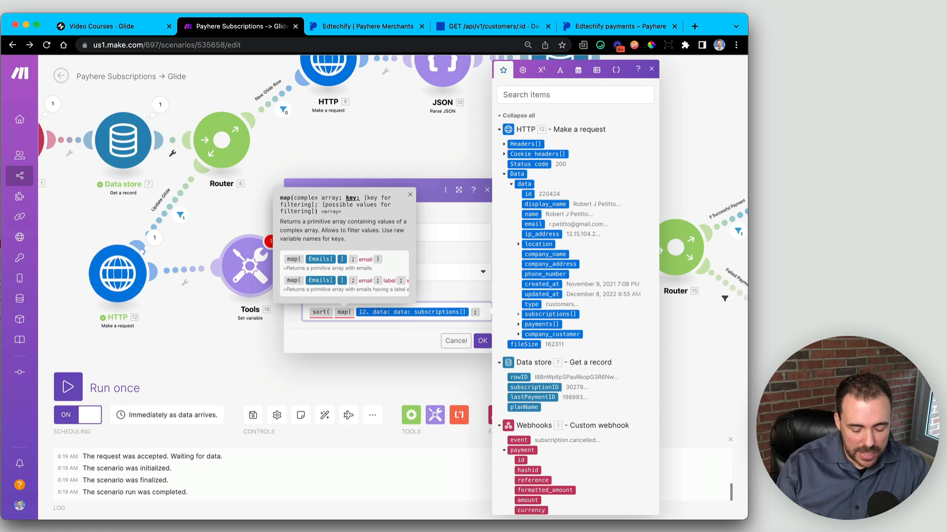
type("id")
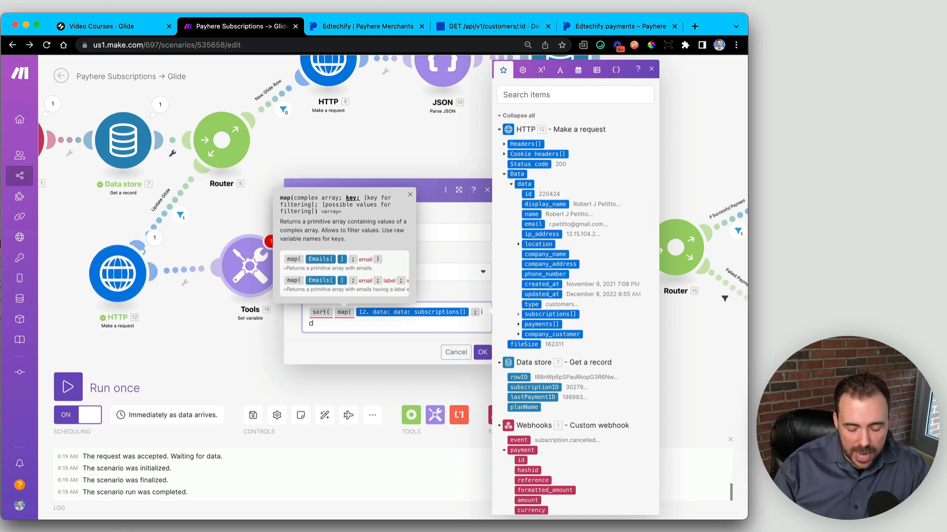
type(";")
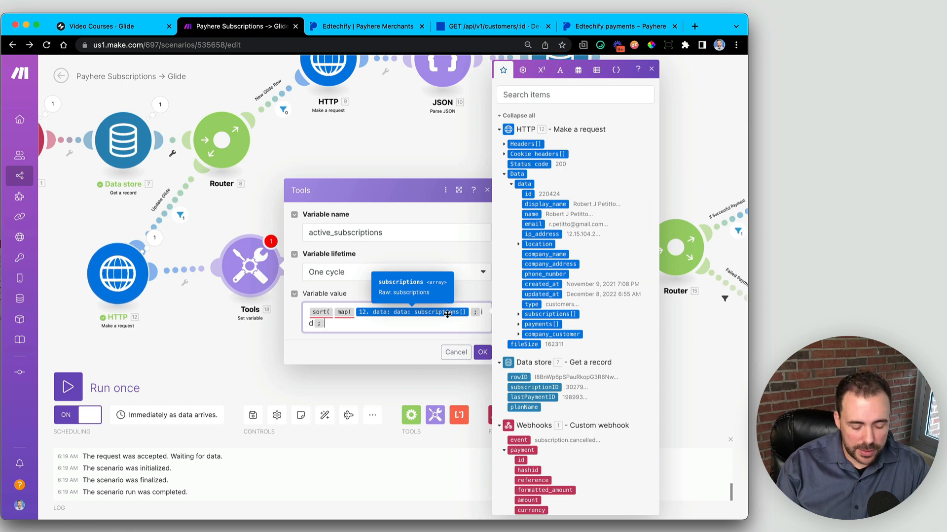
type("status ; ")
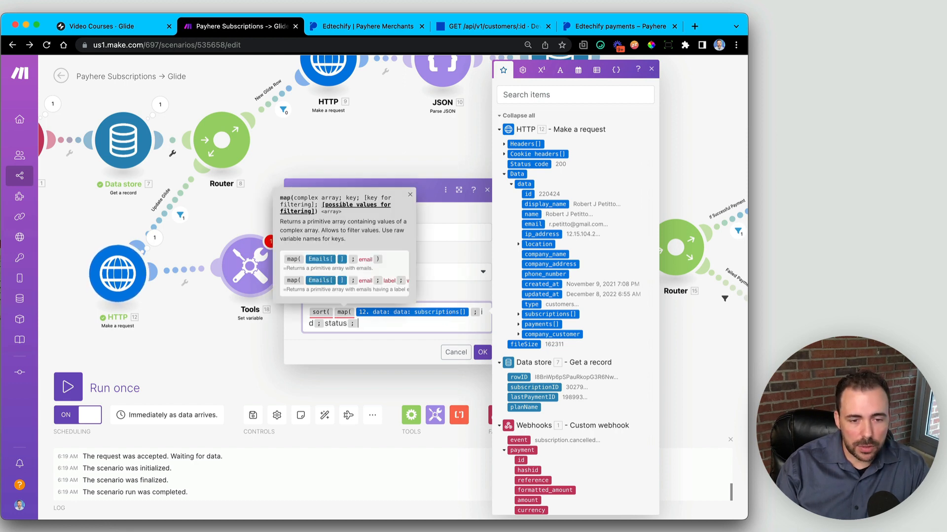
type("active ")
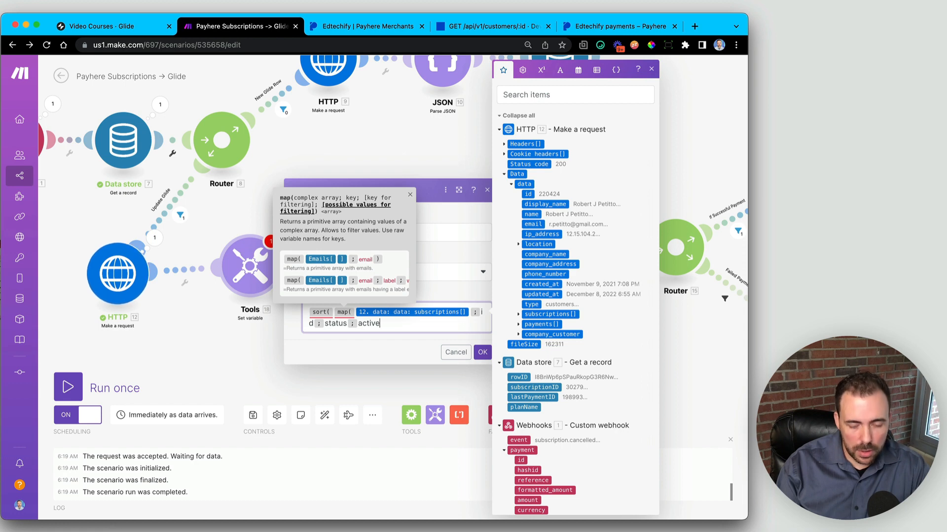
type(") ")
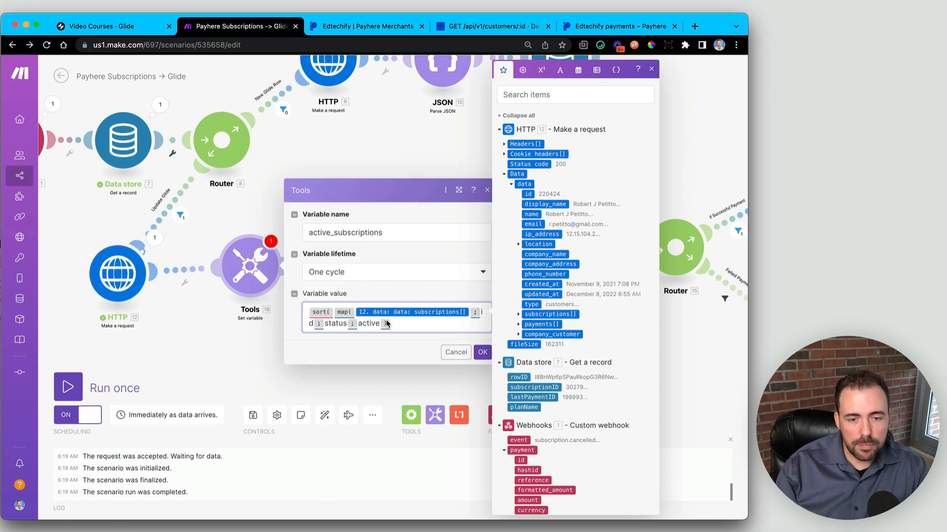
type("; ")
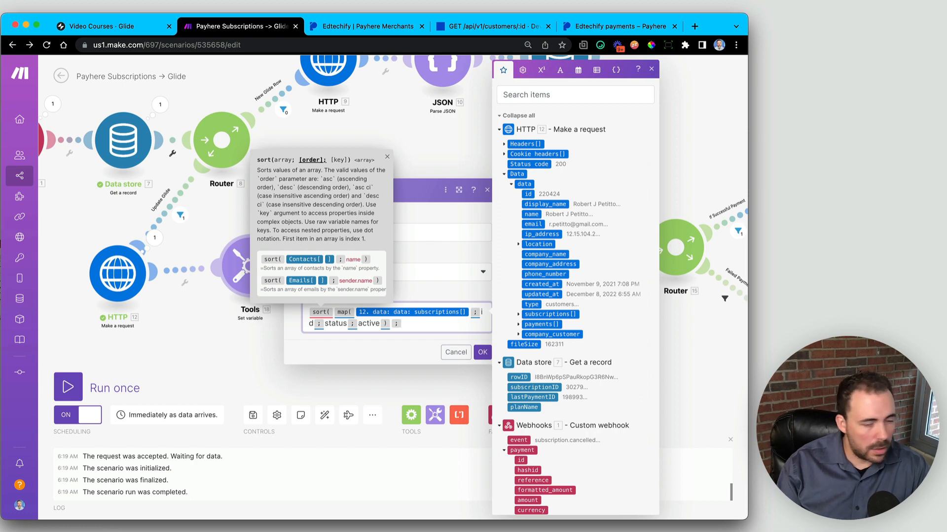
type("asc )")
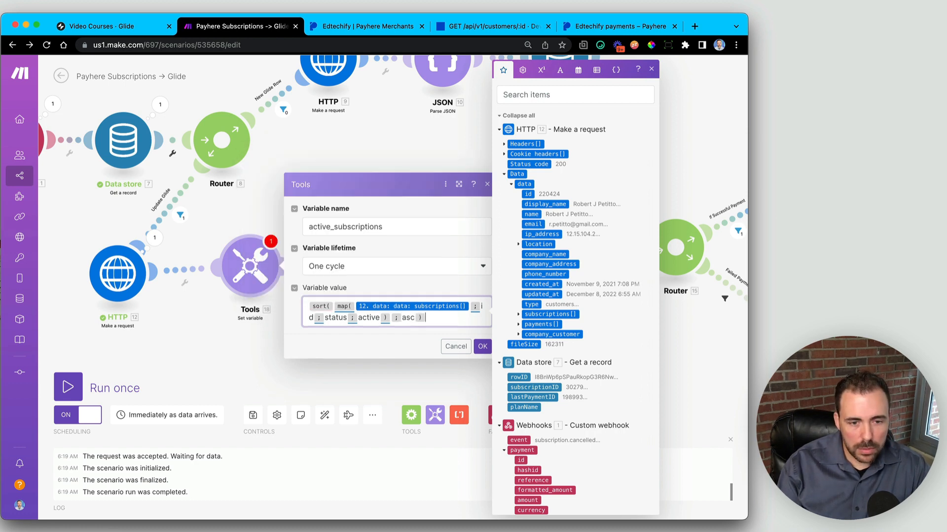
Save the active_subscriptions variable, then reopen its settings to review the id and active arguments in the formula
left_click(482, 348)
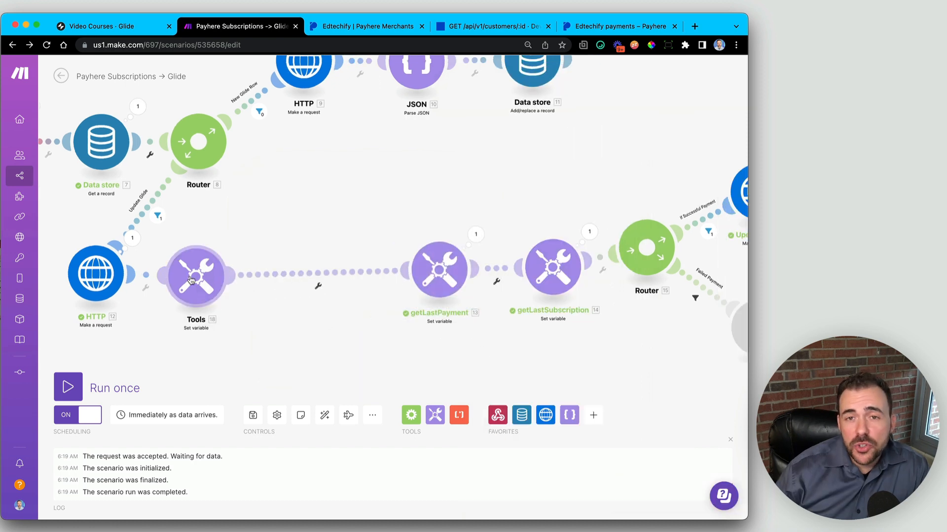
left_click(191, 280)
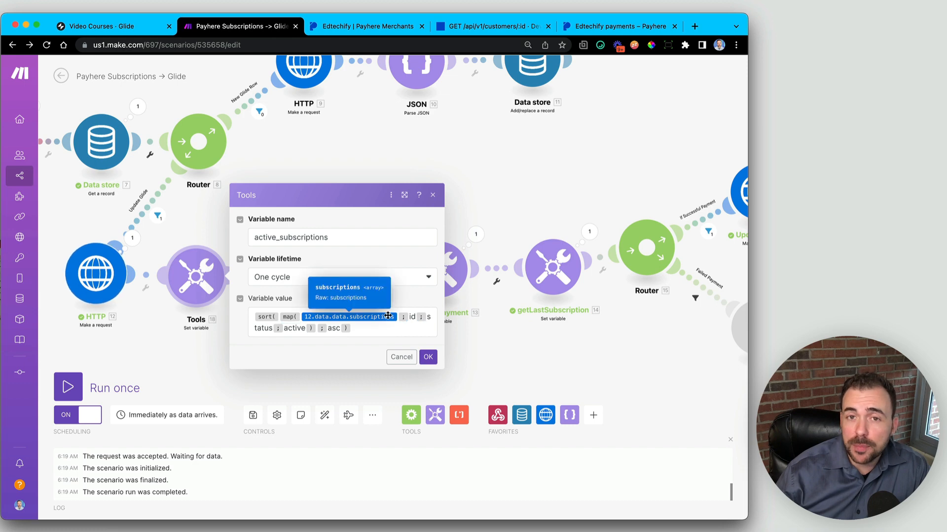
double_click(296, 327)
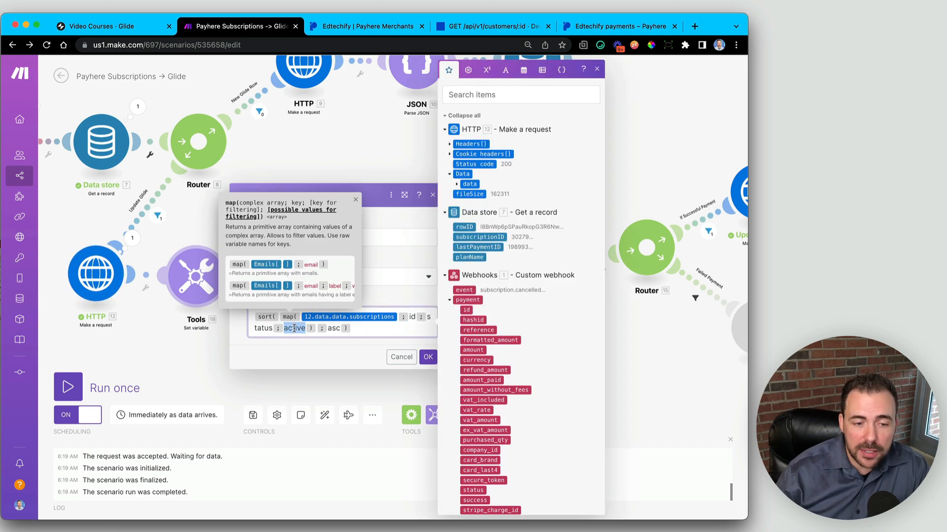
double_click(411, 317)
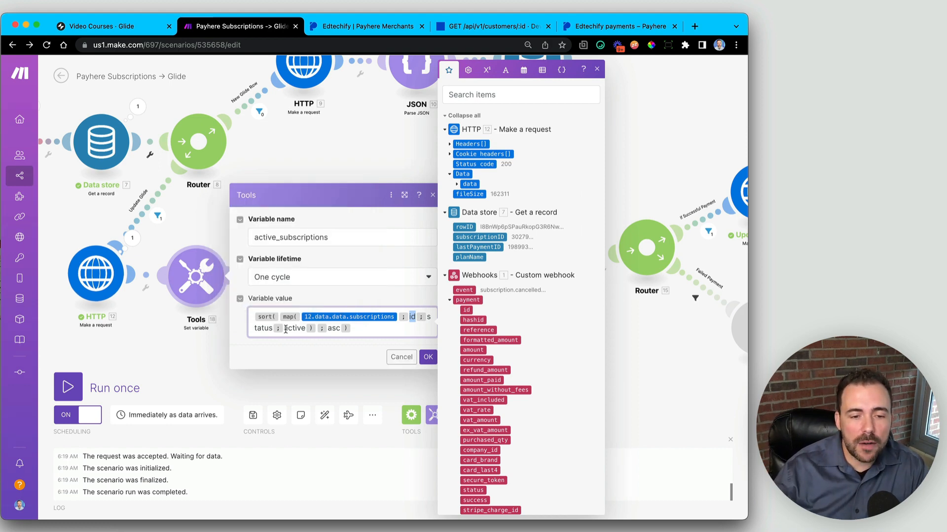
left_click(401, 357)
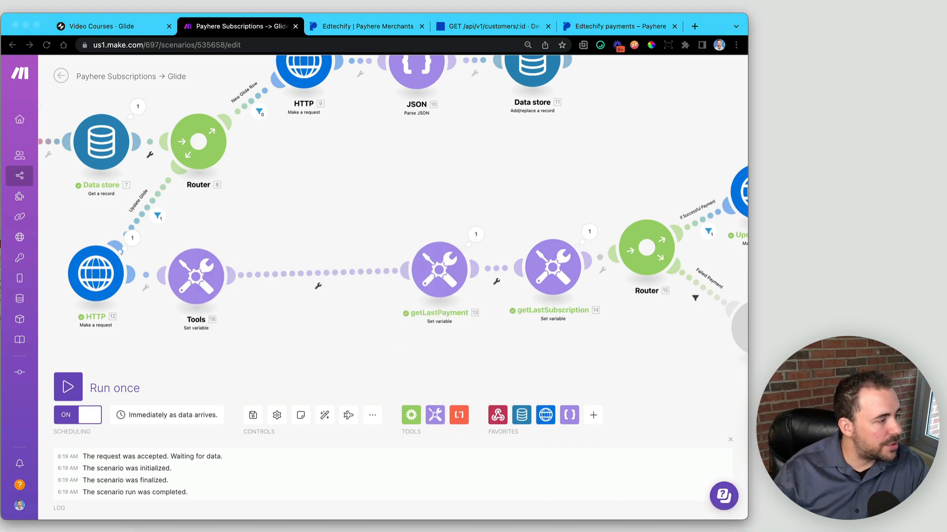
Insert another Set variable module between the active_subscriptions module and getLastPayment
left_click(434, 416)
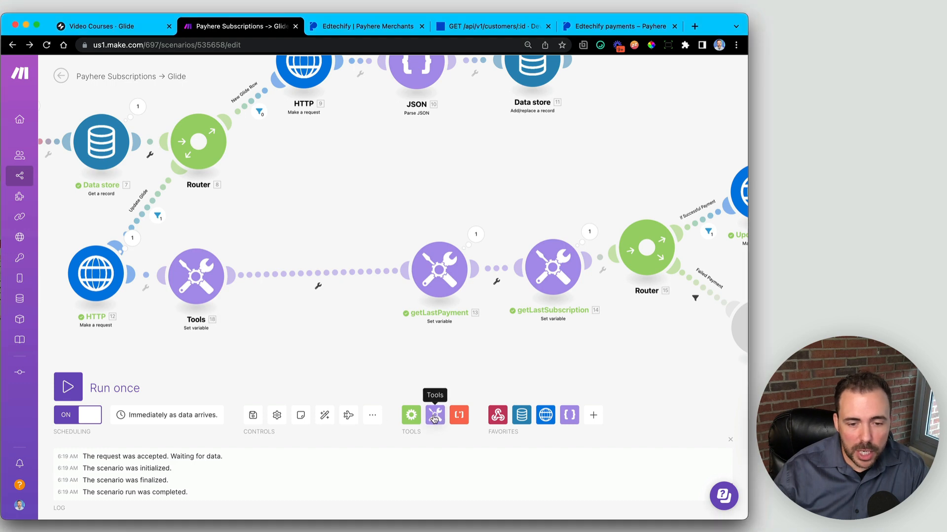
left_click(430, 418)
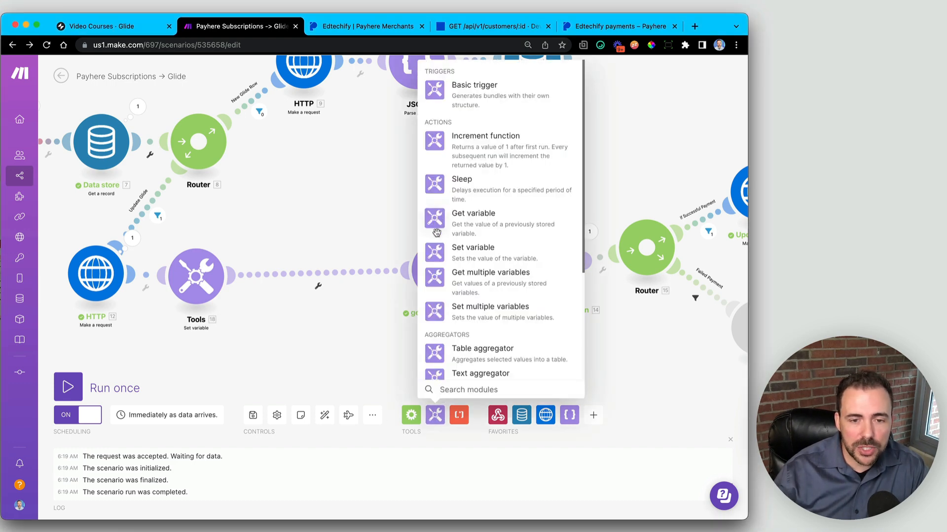
left_click(435, 249)
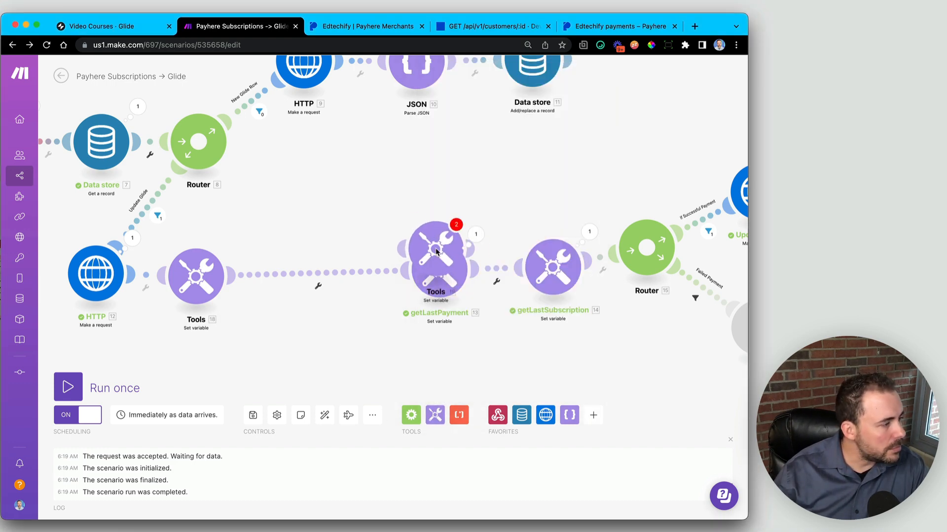
left_click_drag(417, 261, 312, 272)
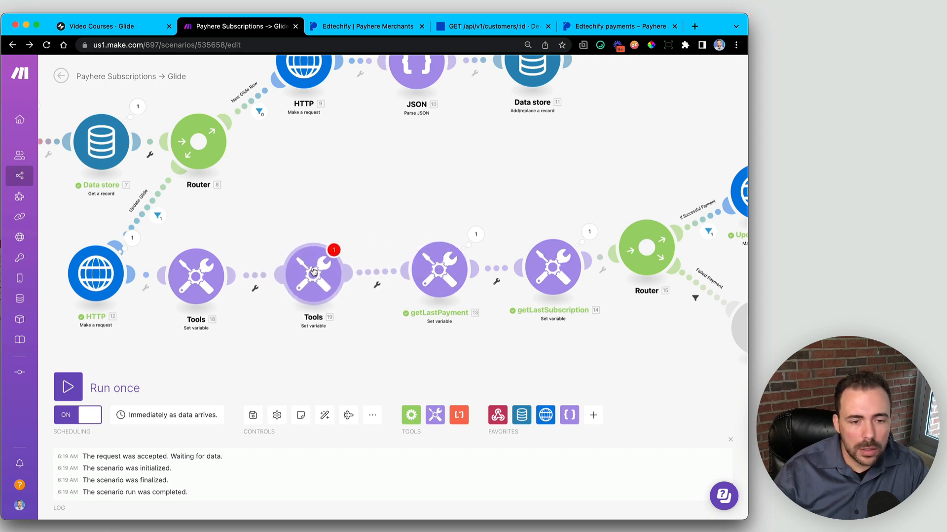
Name the newly inserted Set variable module's variable previously_active
left_click(316, 272)
left_click(416, 241)
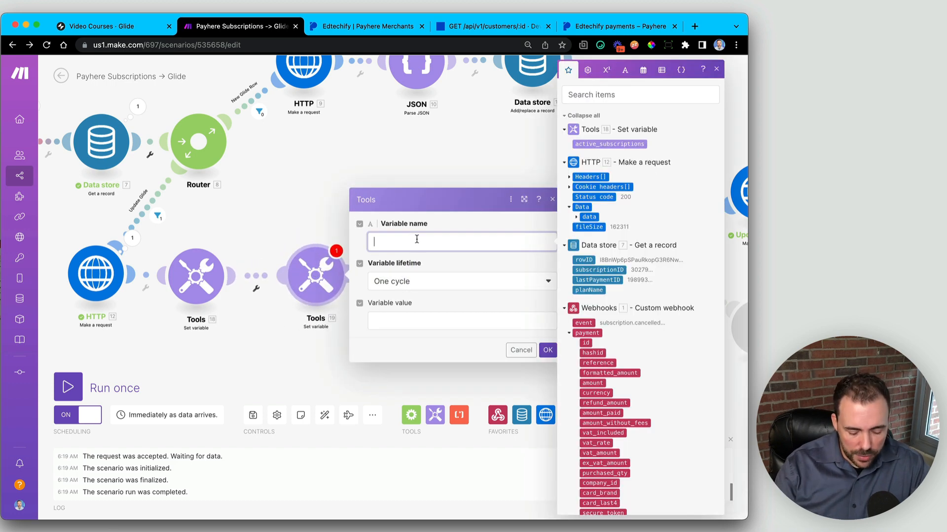
type("previously")
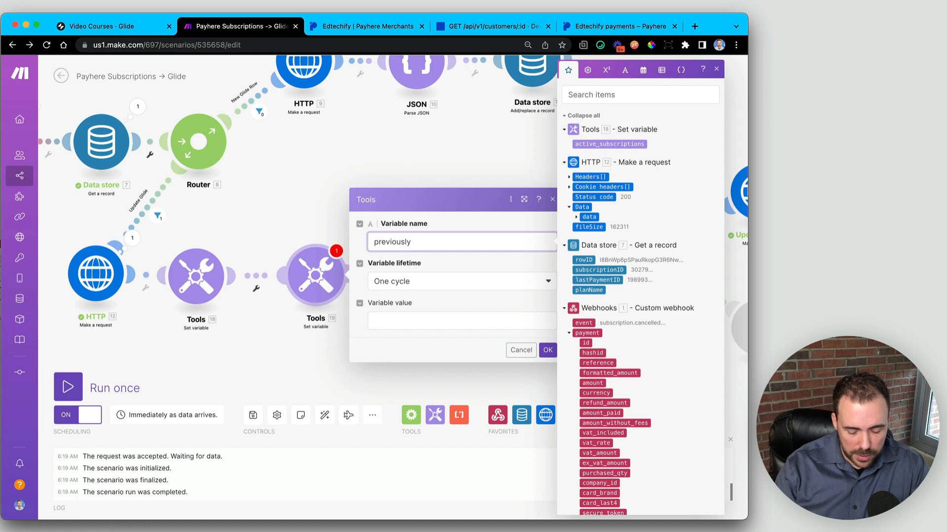
type("_active")
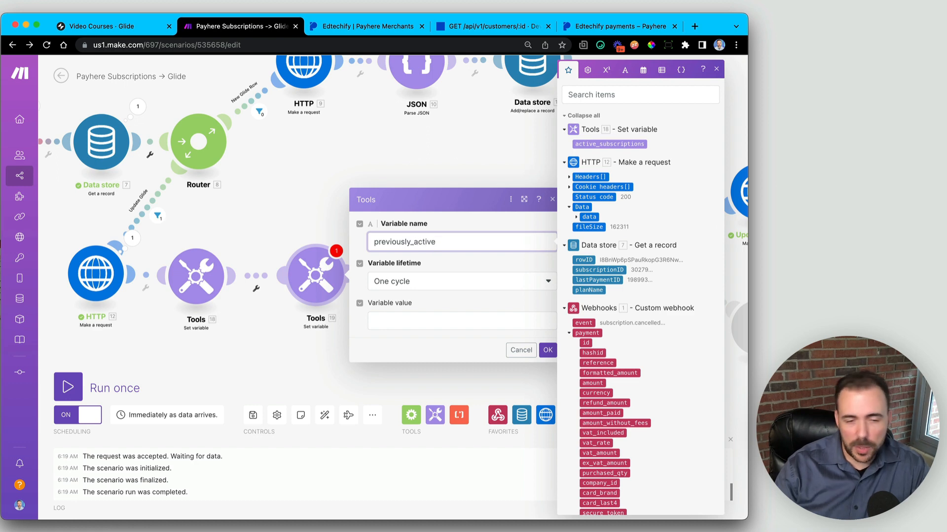
Begin the previously_active variable's value with flatten( slice( 0 ; length(
left_click(412, 322)
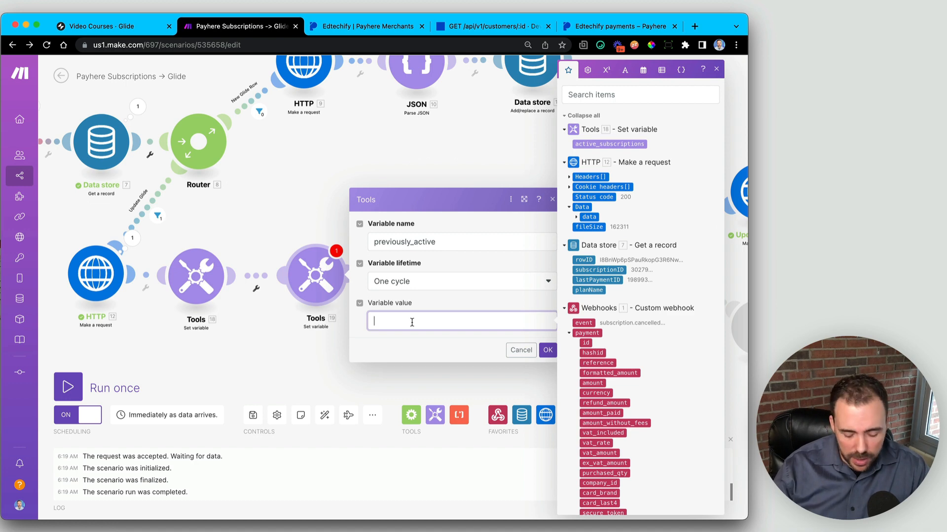
type("flatten( slide")
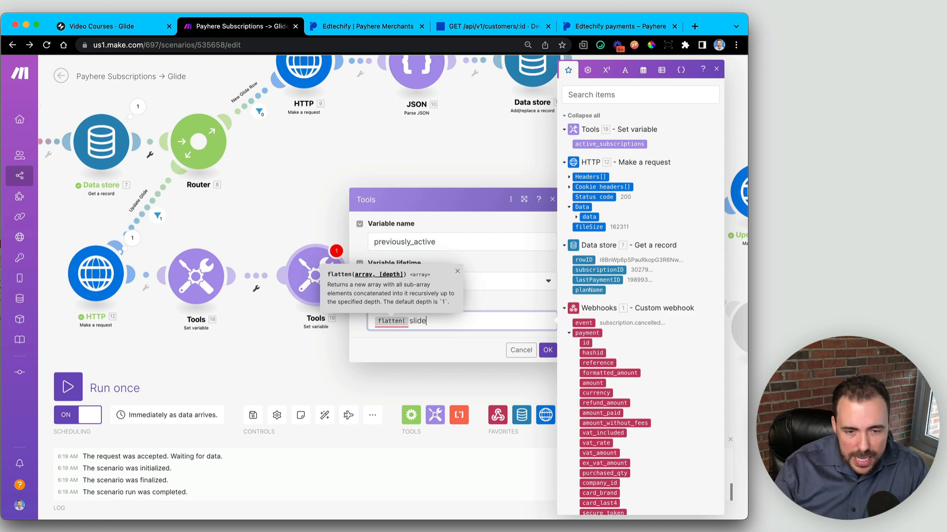
key("BackSpace")
key("BackSpace")
type("ce( 0")
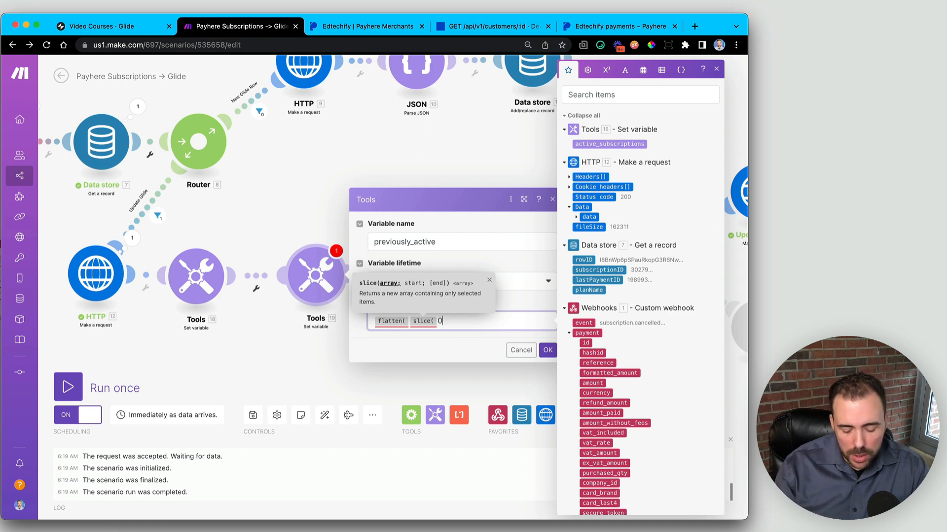
type("; len")
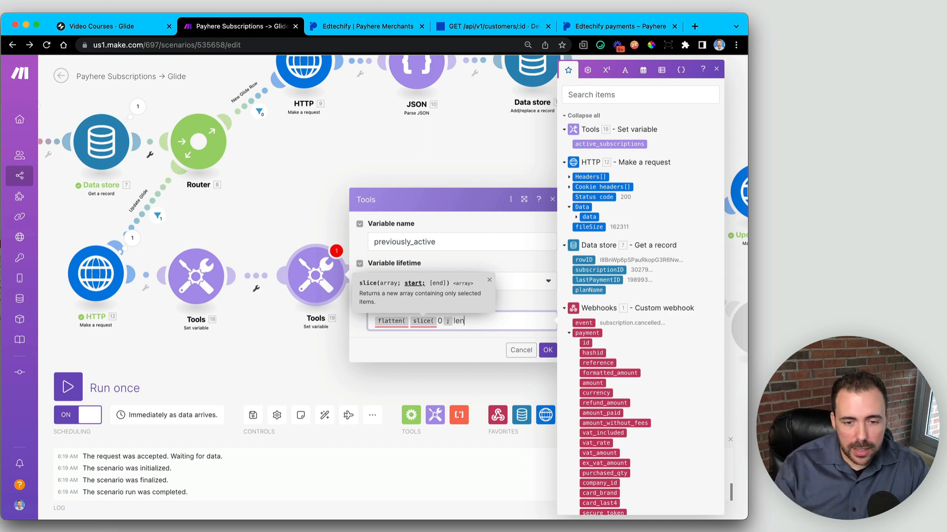
type("gth(")
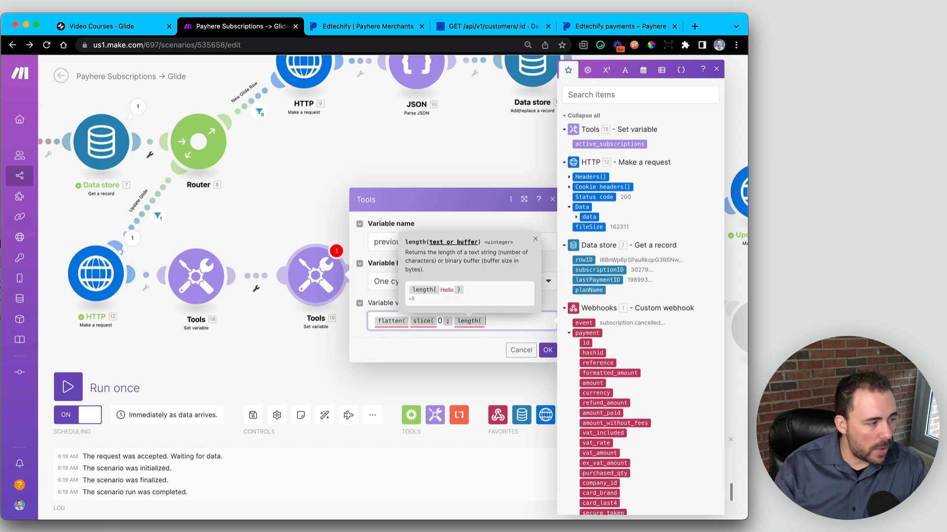
Complete the previously_active formula with active_subscriptions as the length argument, subtract 1, close the functions and save the variable
left_click(610, 144)
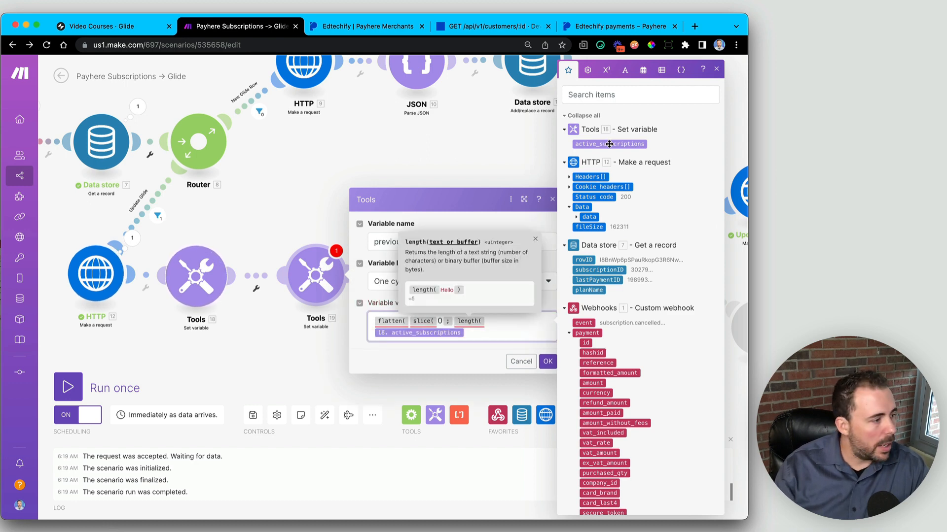
type(")")
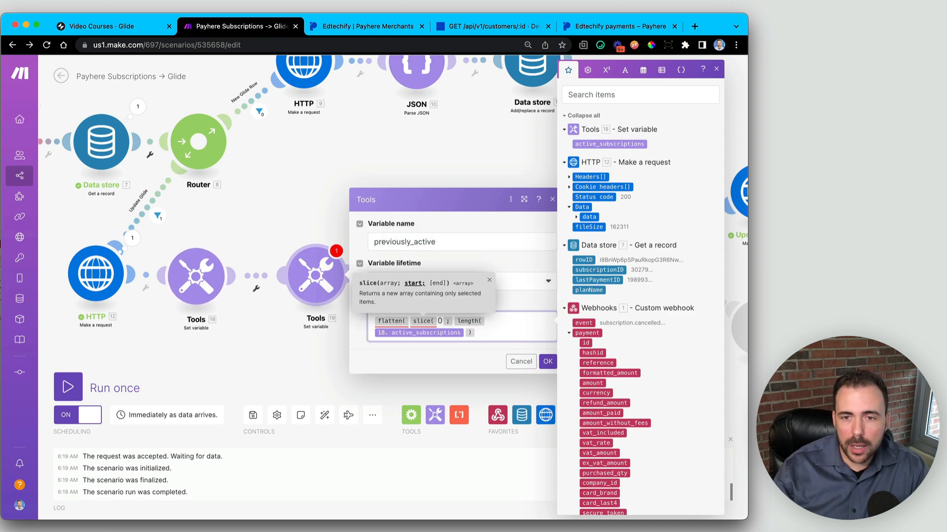
left_click(606, 71)
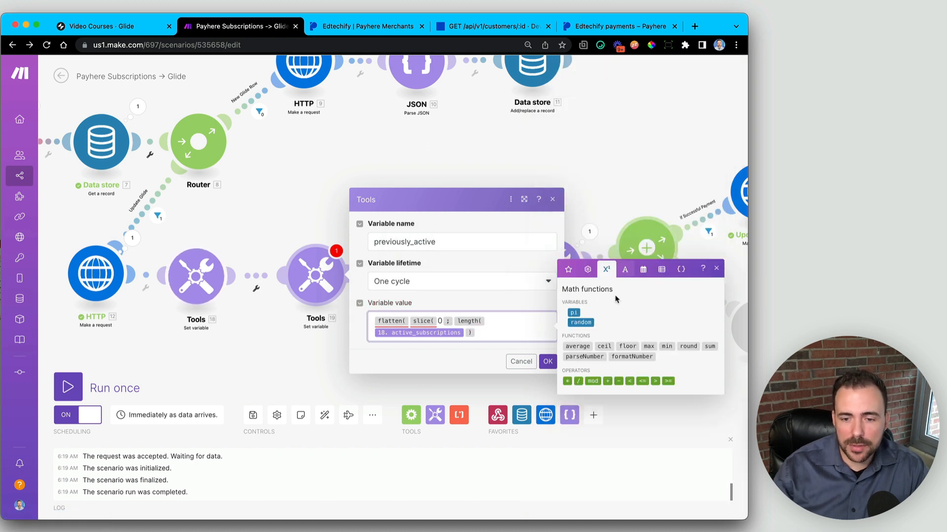
left_click(617, 381)
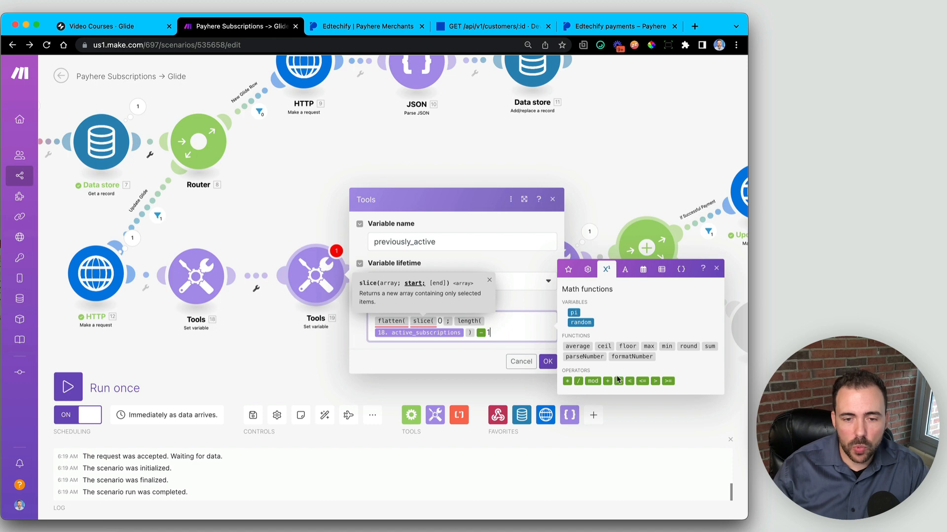
type("1 ) ")
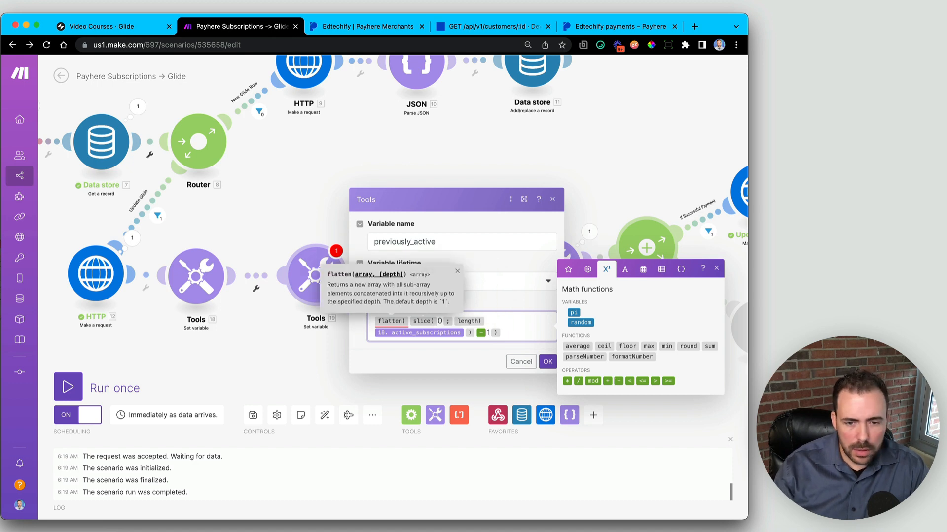
type(")")
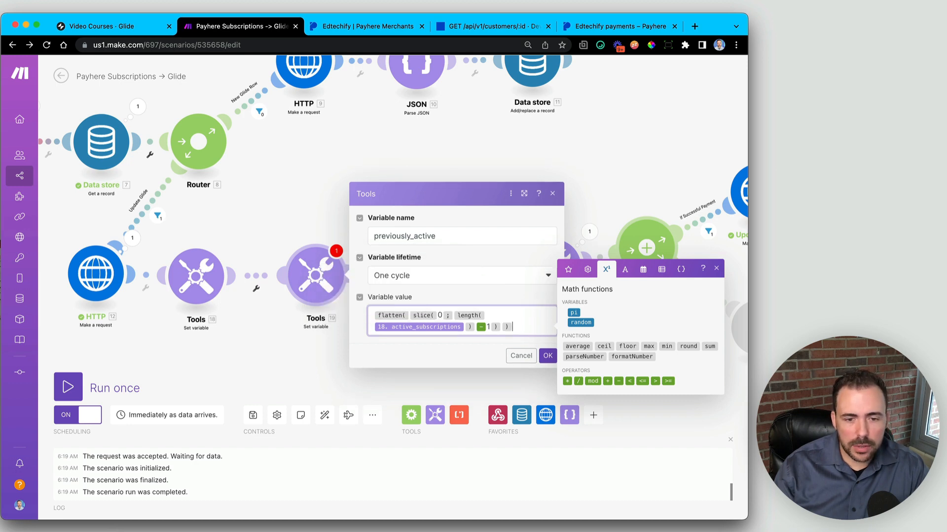
left_click(547, 355)
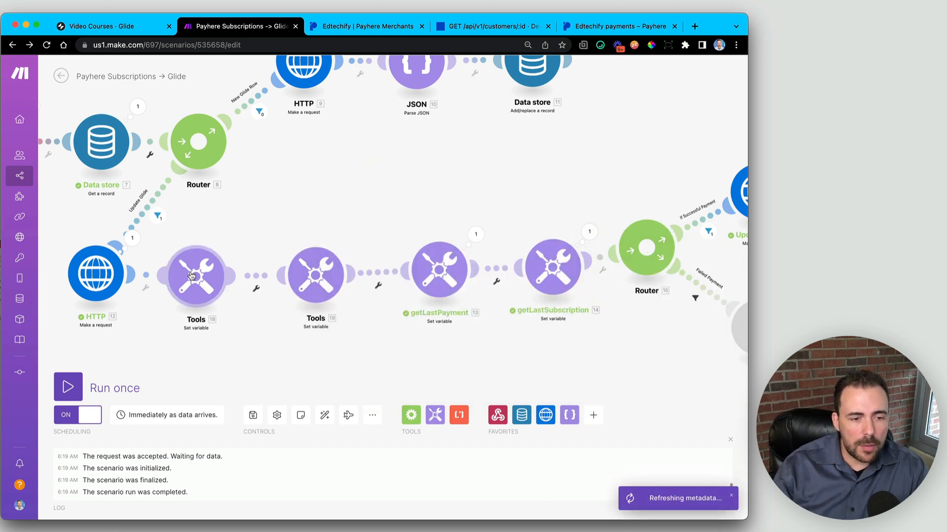
Move the two new Set variable modules closer to the HTTP module and rename the first one Get Active Subscriptions
mouse_move(200, 276)
left_mouse_down()
mouse_move(197, 285)
mouse_move(194, 270)
left_mouse_up()
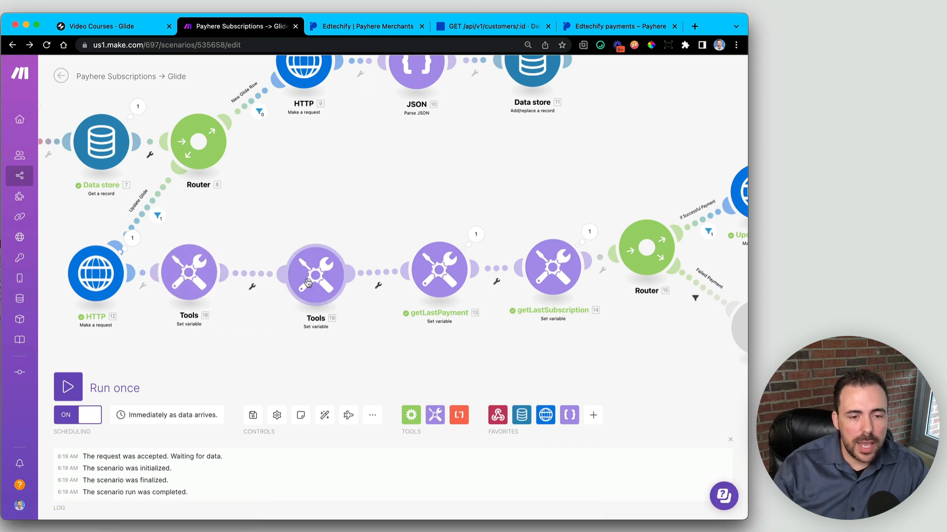
left_click_drag(297, 280, 269, 279)
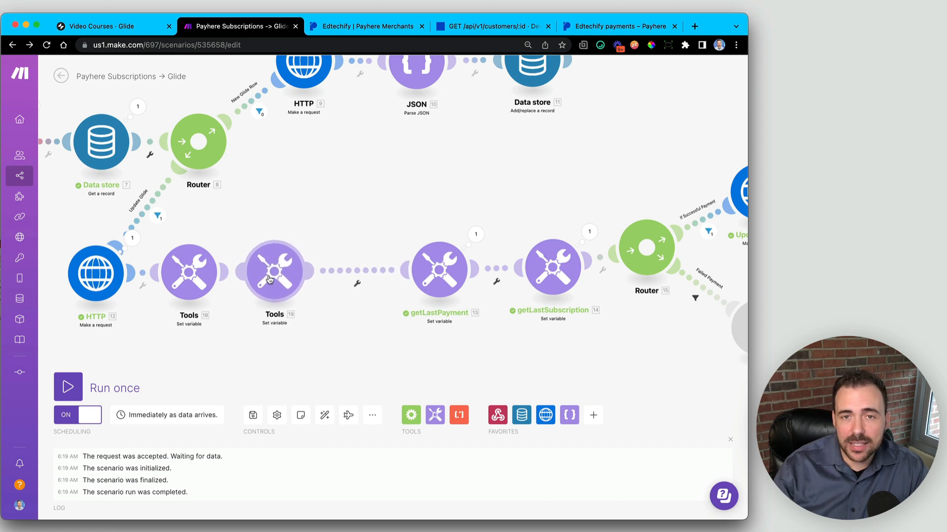
right_click(187, 276)
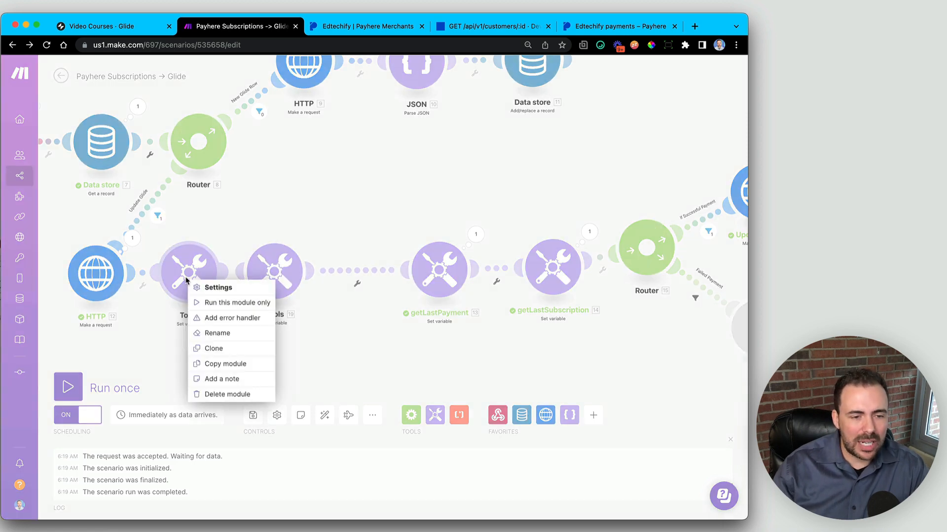
left_click(221, 333)
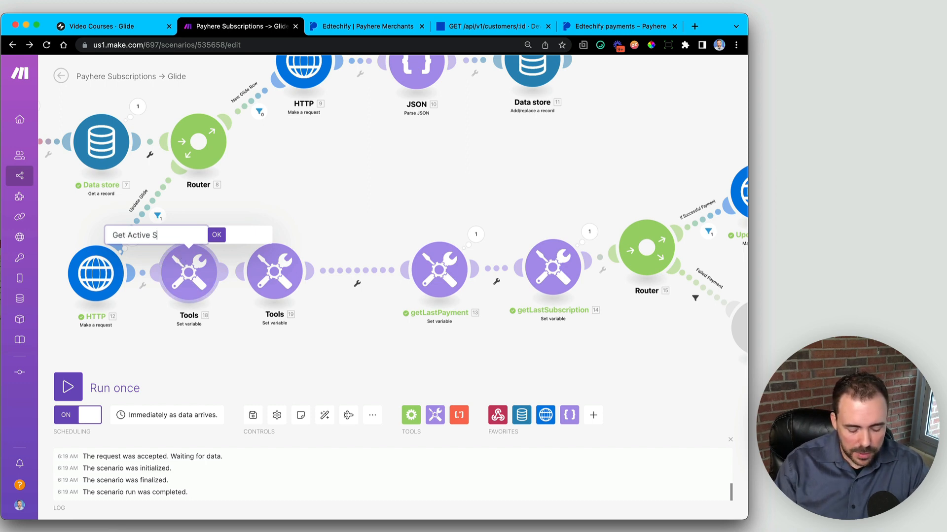
type("Get Active Subscriptions")
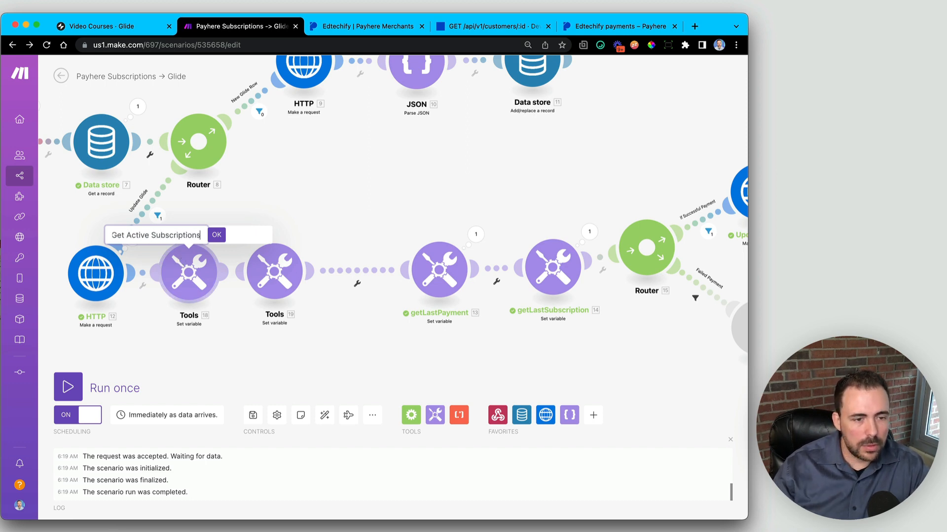
key("ctrl+a")
key("super+c")
key("Return")
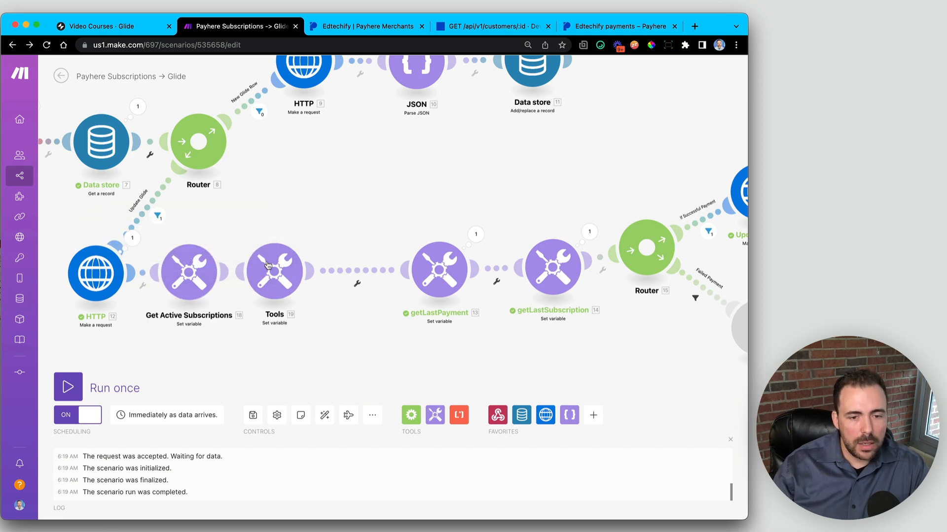
Rename the second Set variable module, which holds previously_active, Get Previously Active Subscriptions
right_click(275, 270)
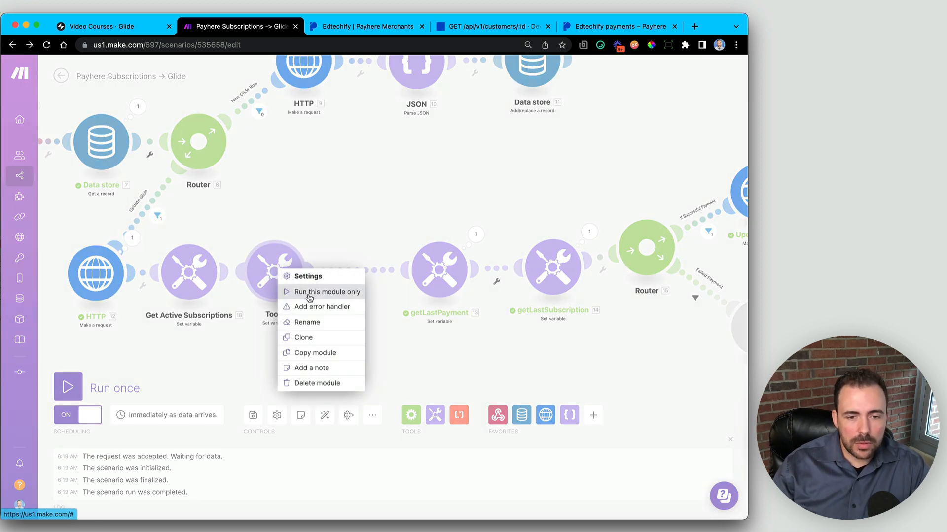
left_click(307, 322)
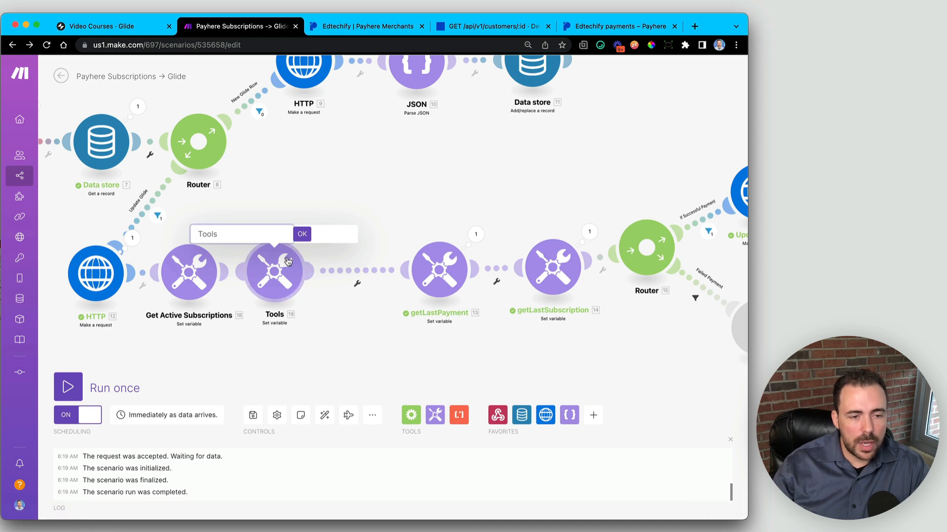
key("super+v")
left_click(215, 235)
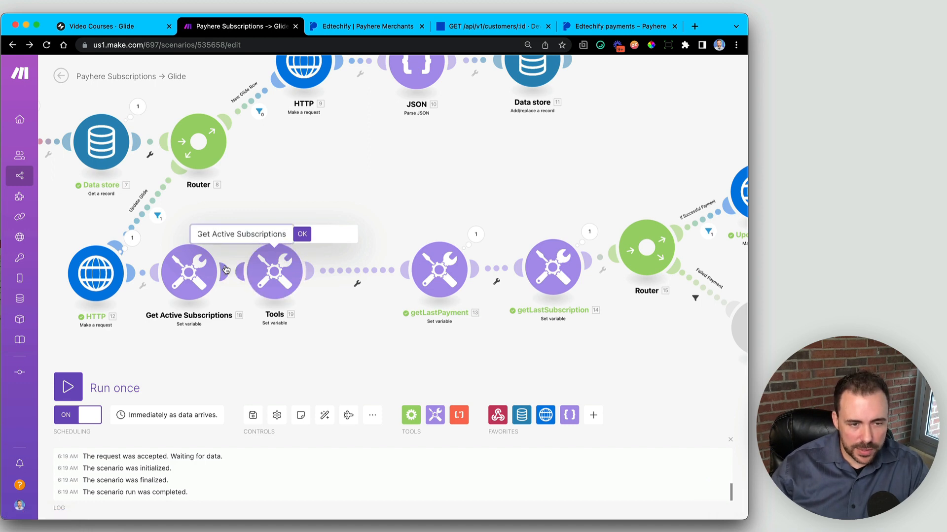
type("Previously")
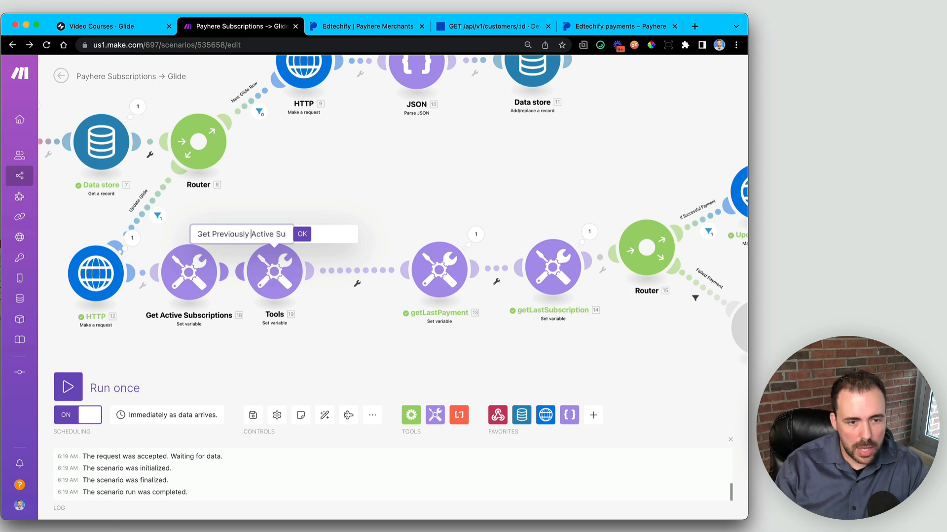
left_click(302, 236)
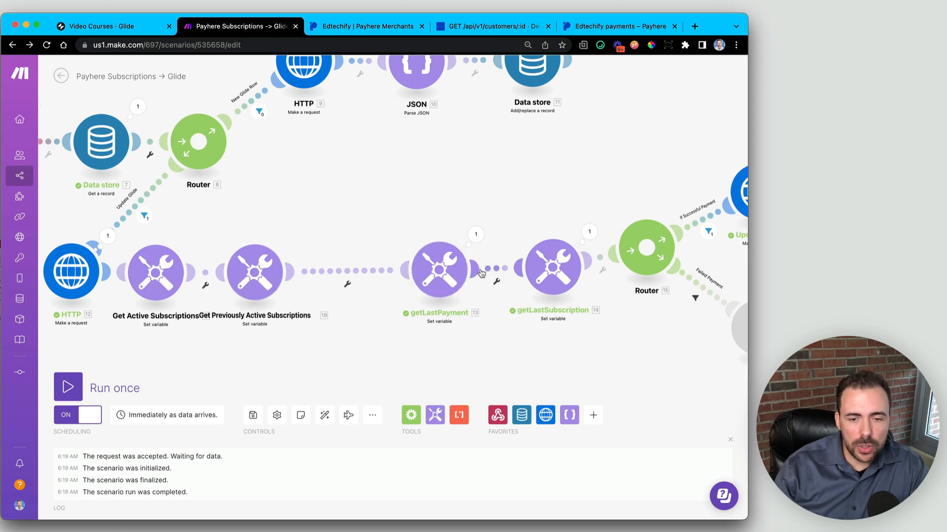
Adjust the spacing between Get Previously Active Subscriptions and getLastPayment, and add a Router module above the link between them
mouse_move(436, 271)
left_mouse_down()
mouse_move(466, 270)
mouse_move(451, 271)
left_mouse_up()
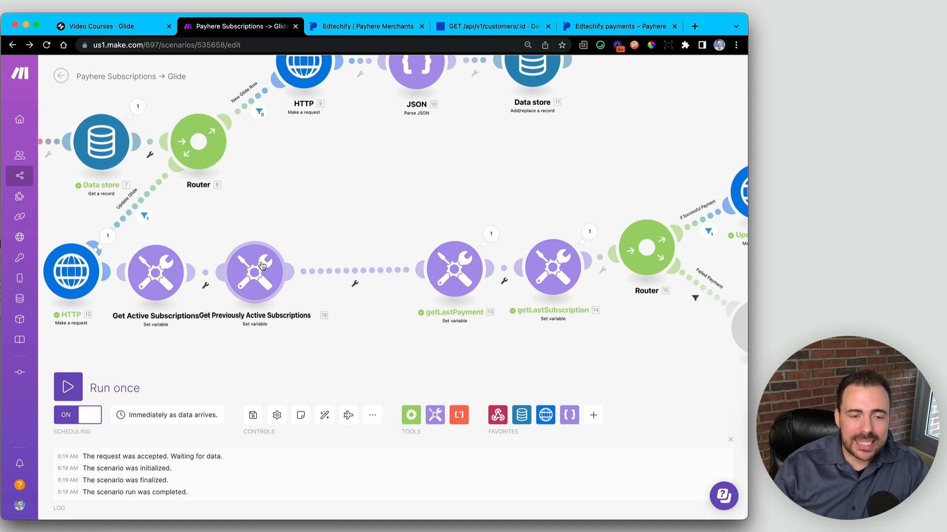
left_click_drag(269, 281, 242, 294)
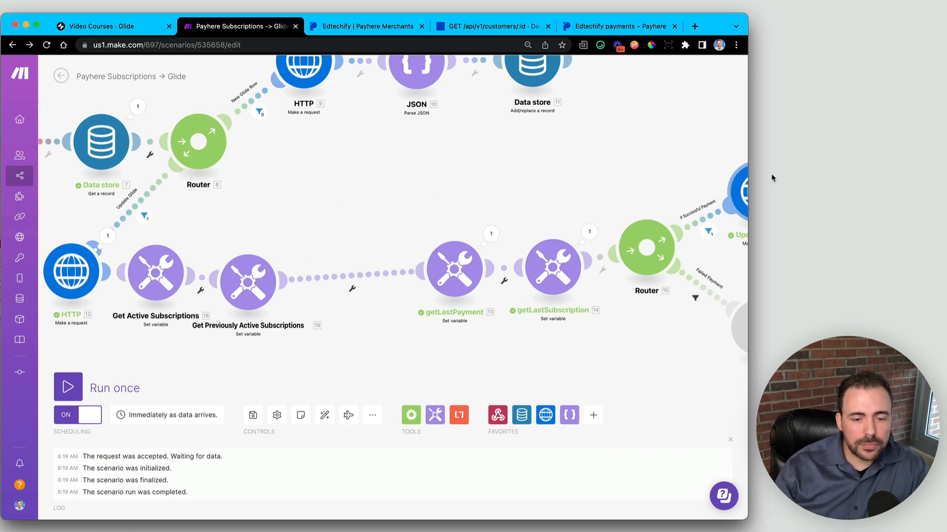
left_click(411, 417)
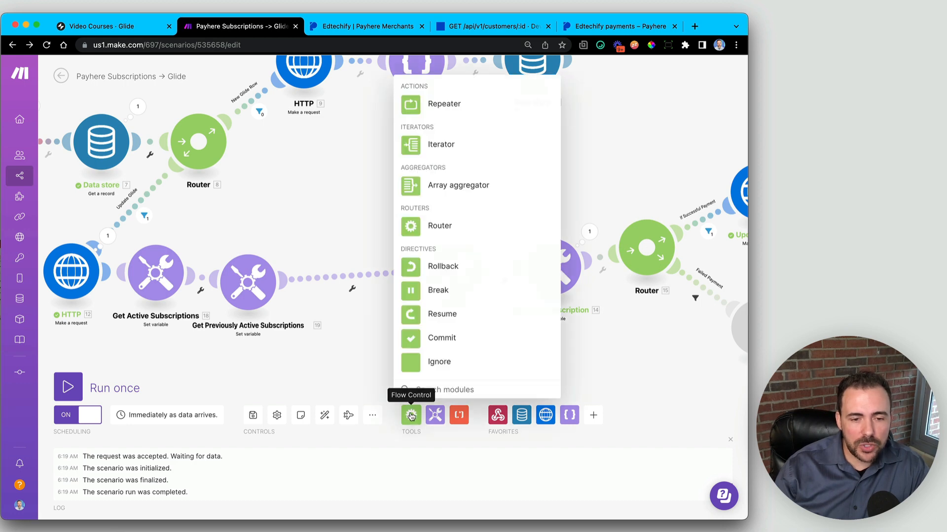
left_click(424, 226)
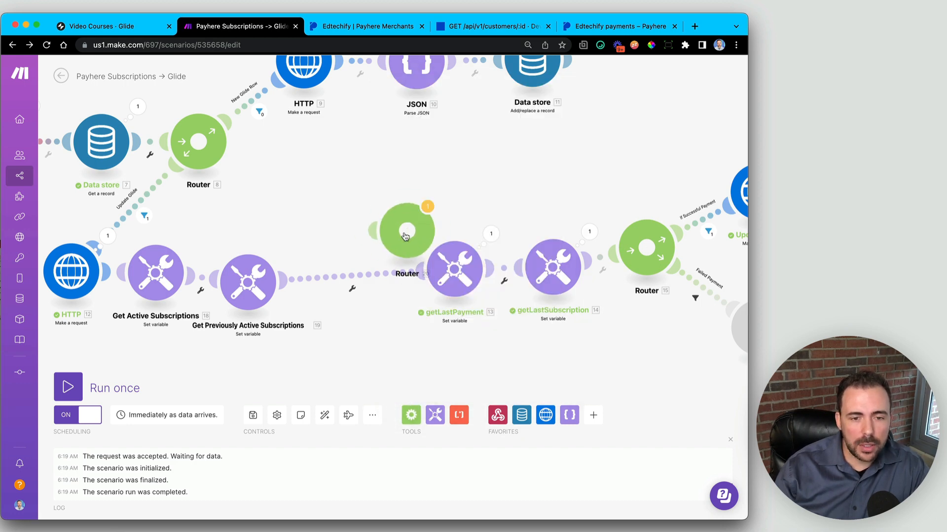
left_click_drag(405, 228, 355, 198)
Unlink Get Previously Active Subscriptions from getLastPayment and connect the new router between the two modules
right_click(349, 275)
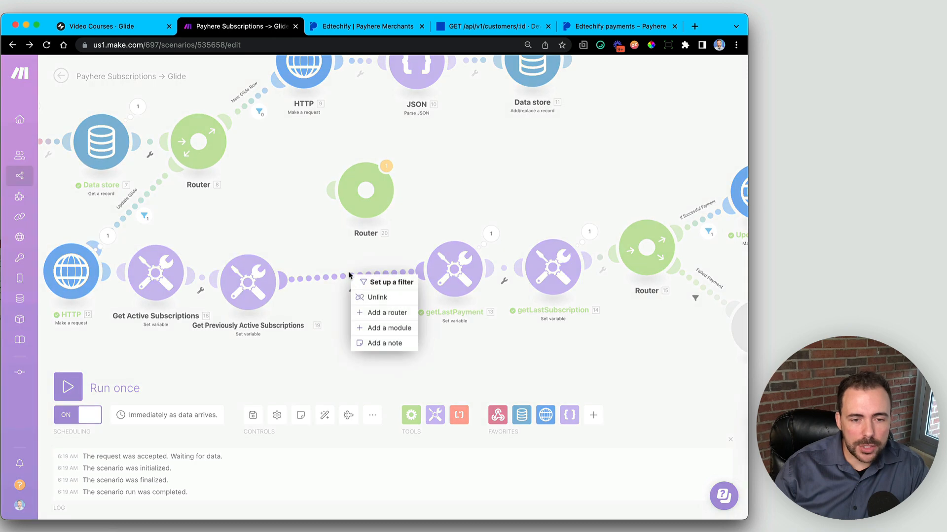
left_click(378, 297)
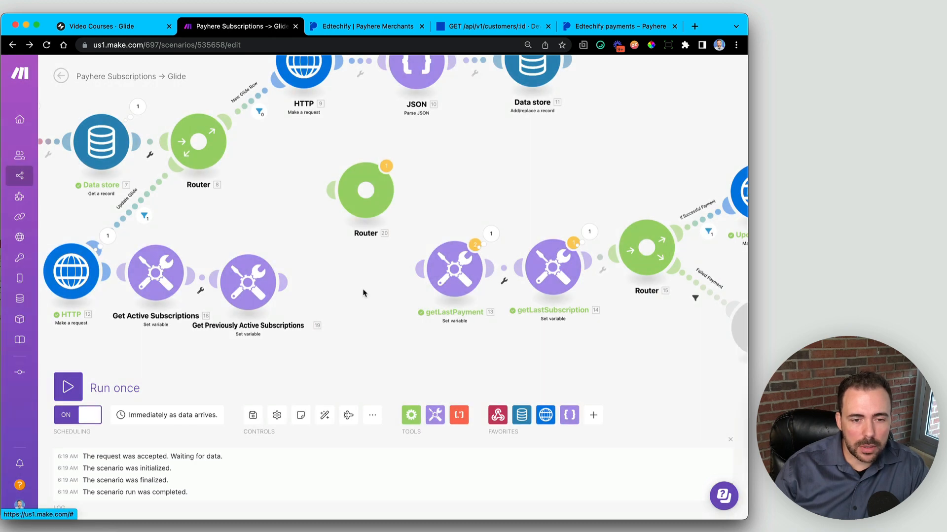
left_click_drag(357, 210, 341, 291)
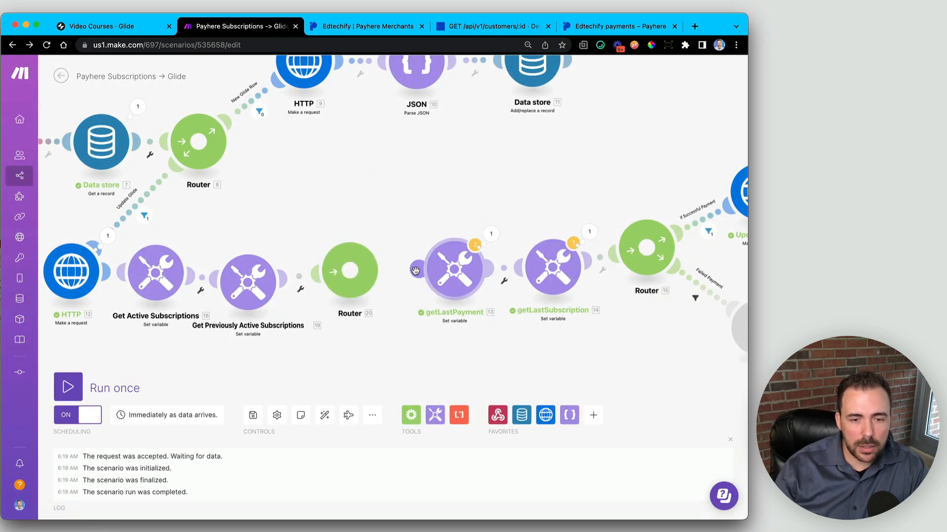
left_click_drag(417, 270, 349, 274)
Add a second route to the new router, place its empty module well below, and align Get Previously Active Subscriptions with the row
scroll(403, 275, "down", 5)
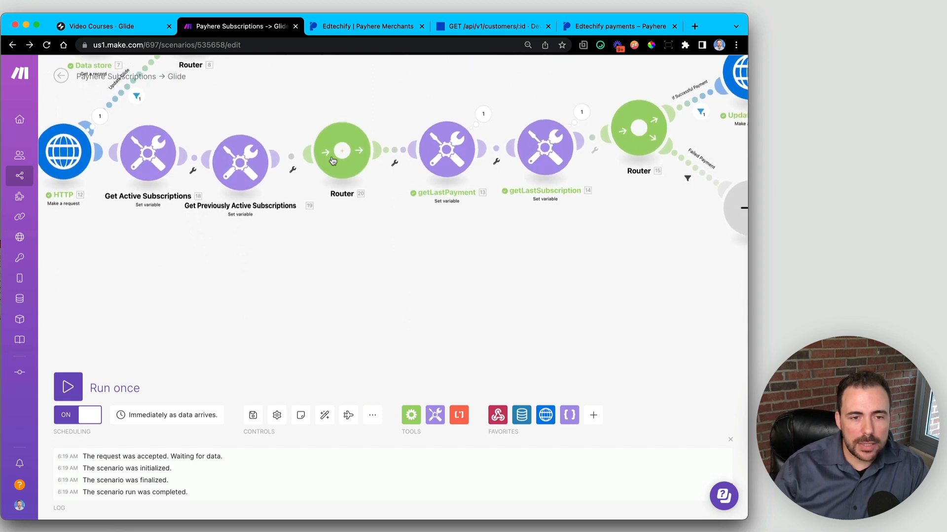
left_click(344, 169)
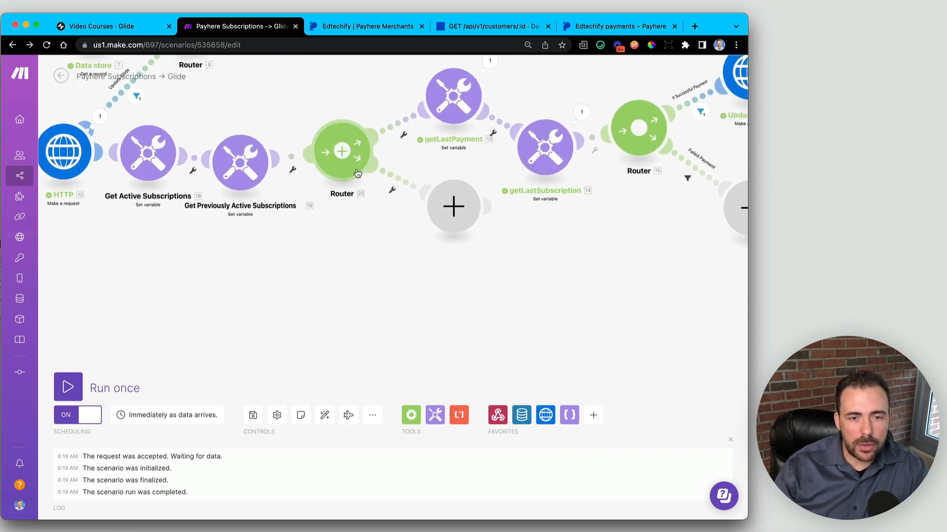
left_click_drag(445, 206, 436, 351)
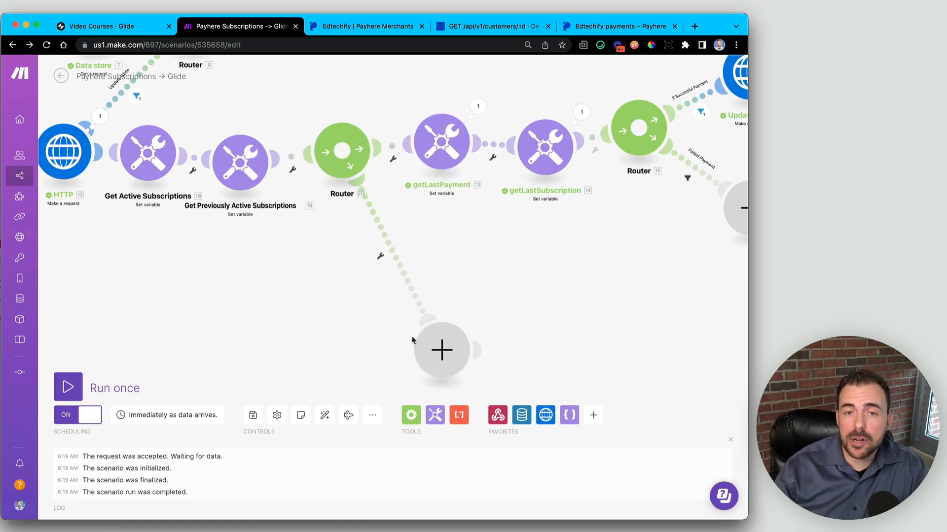
mouse_move(241, 169)
left_mouse_down()
mouse_move(236, 195)
mouse_move(235, 172)
mouse_move(245, 168)
left_mouse_up()
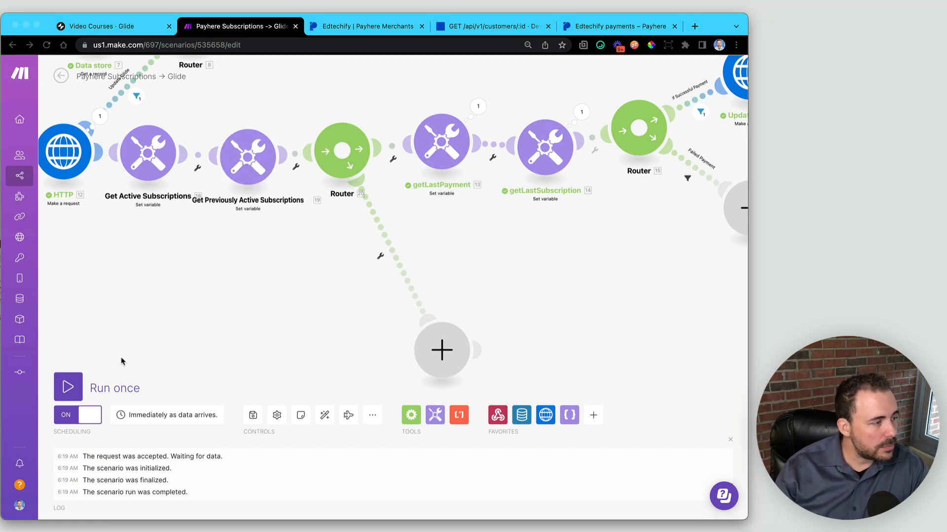
Set up a filter on the router's new lower route and label it Cancel Previous Subscriptions
left_click(381, 257)
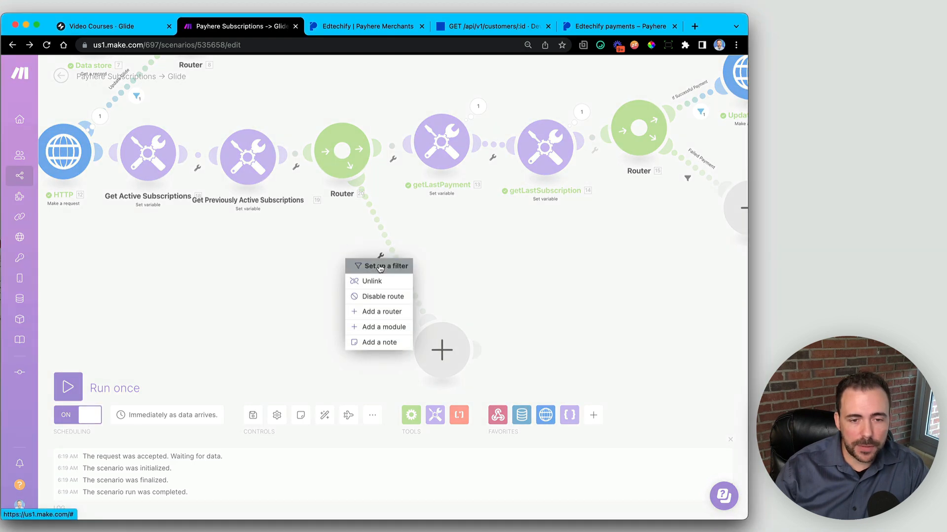
left_click(380, 266)
left_click(442, 180)
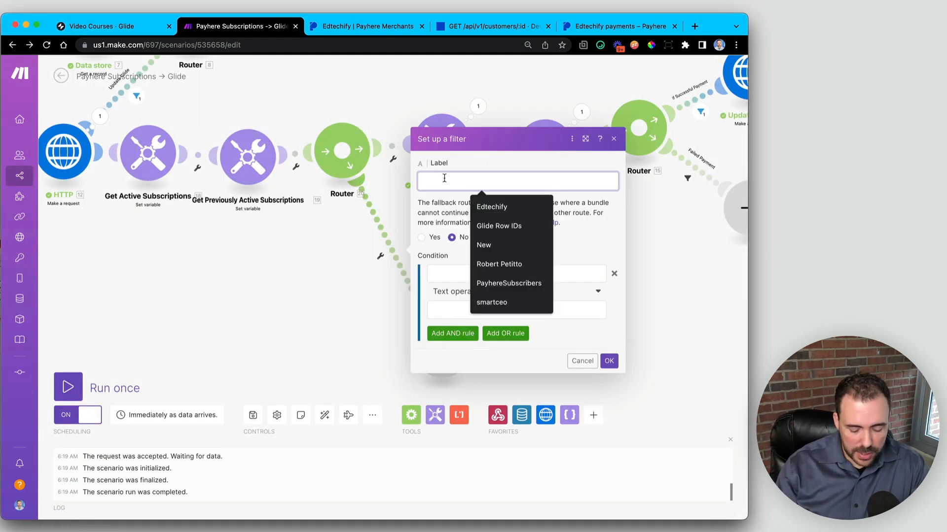
type("Can")
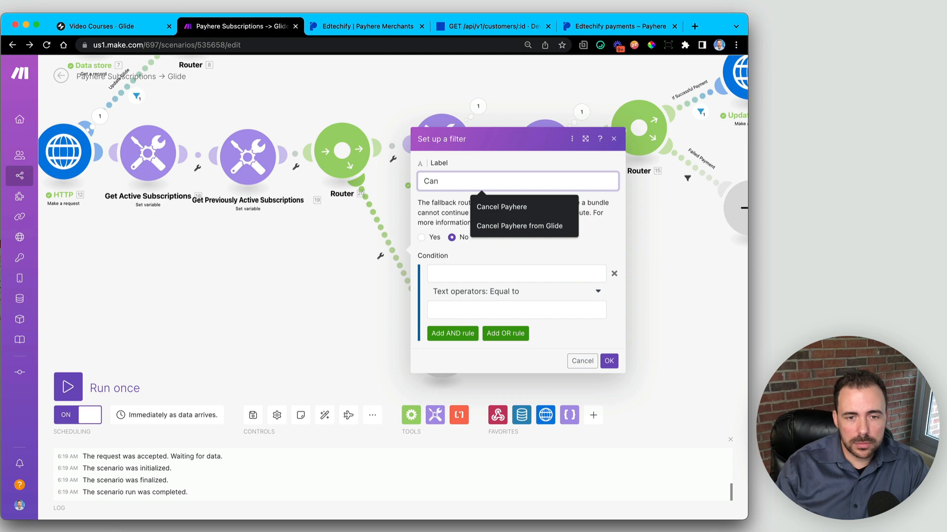
type("cel Pre")
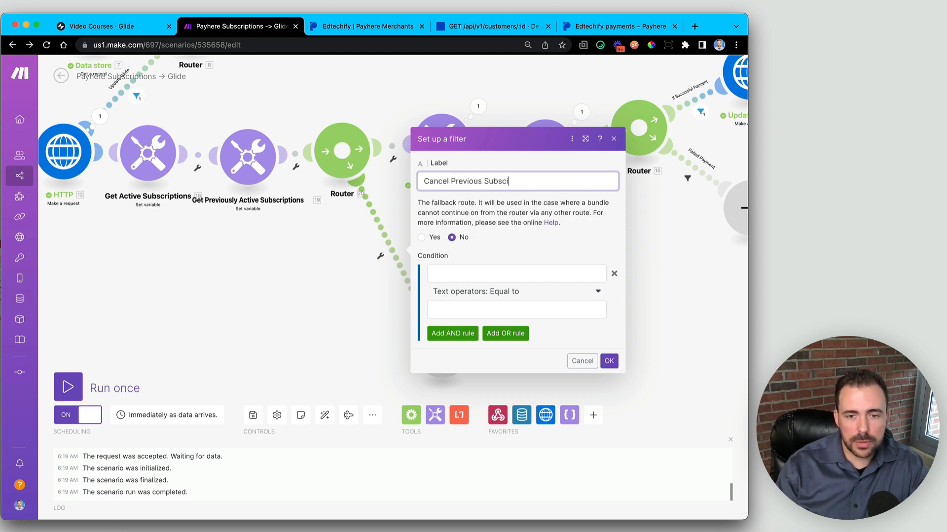
type("vious Subscriptions")
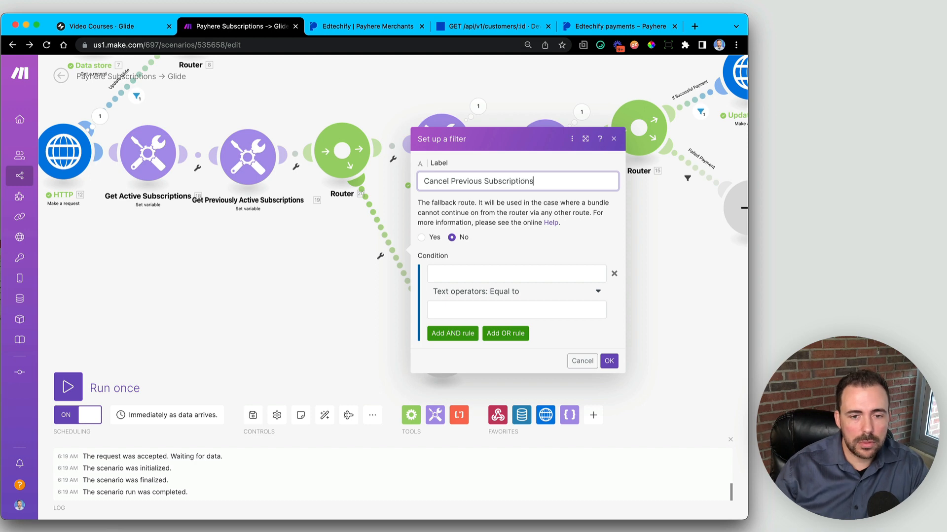
Enter length(previously_active) as the first operand of the Cancel Previous Subscriptions filter condition
left_click(459, 275)
type("len")
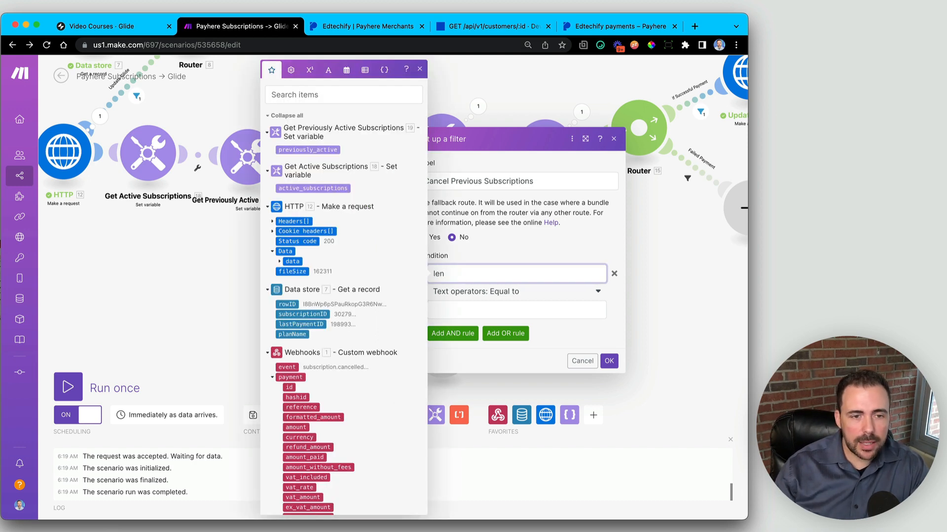
type("gth")
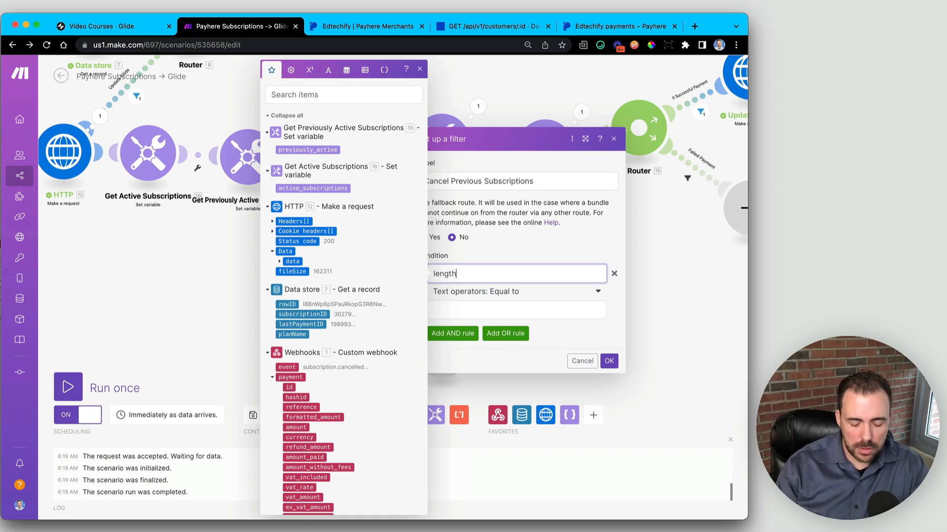
type("(")
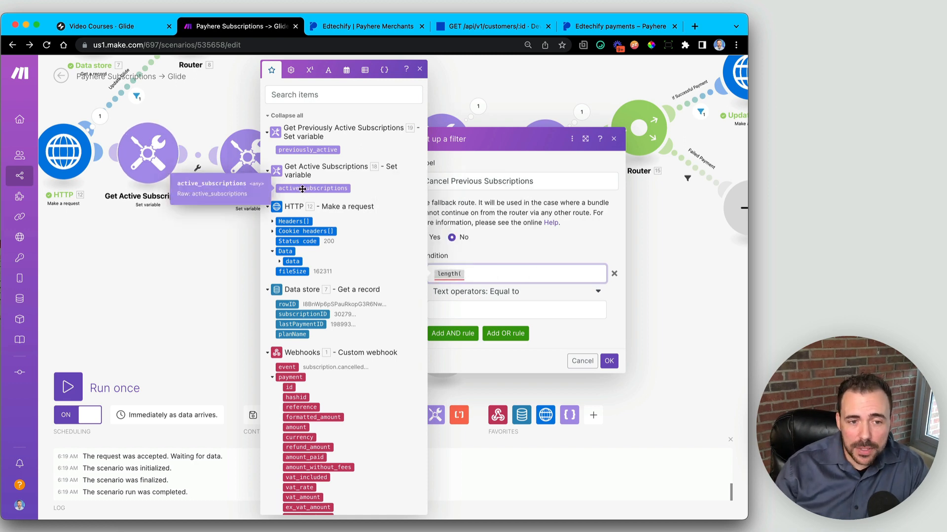
left_click(308, 149)
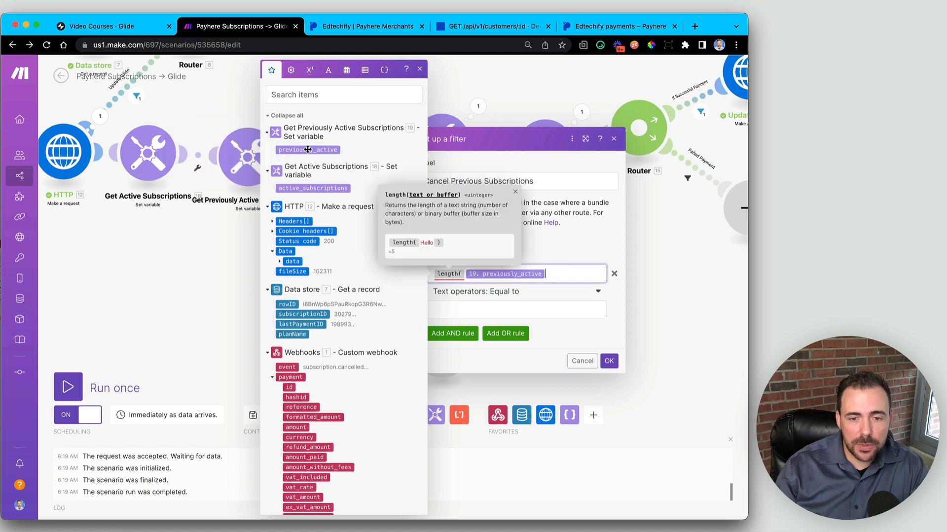
type(")")
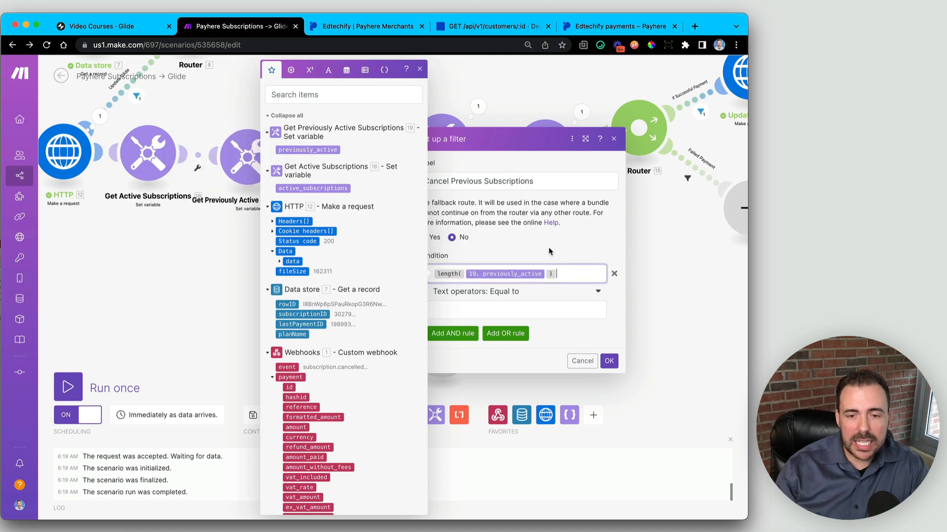
Set the filter condition's operator to numeric Greater than and its comparison value to 0
left_click(504, 294)
scroll(499, 469, "down", 5)
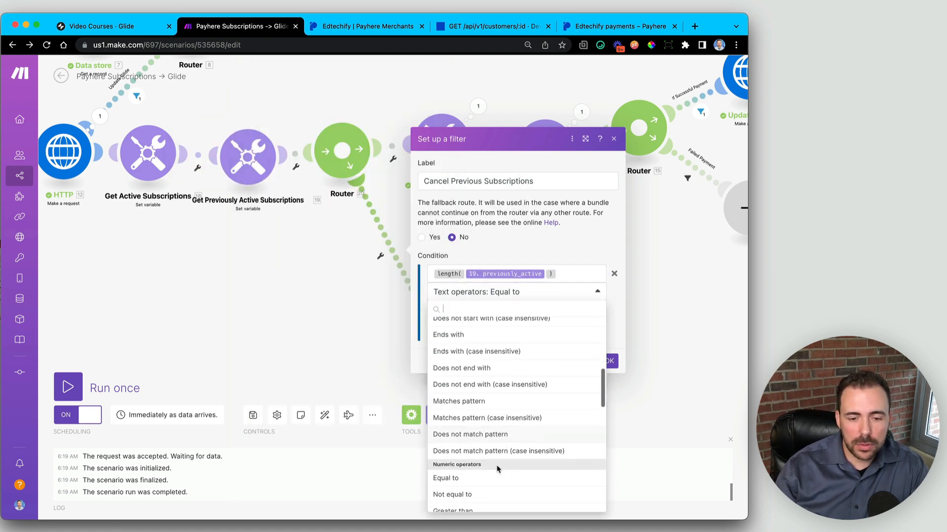
scroll(496, 469, "down", 2)
left_click(472, 347)
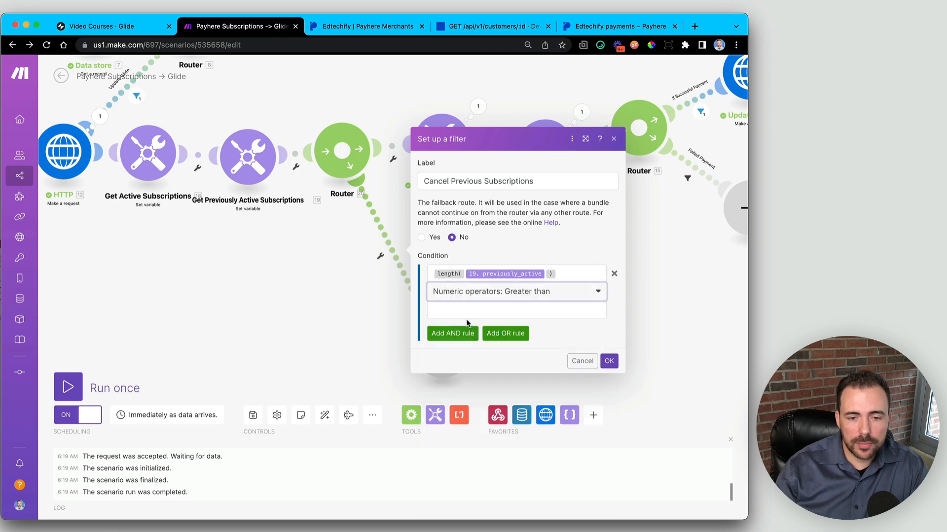
left_click(465, 310)
type("0")
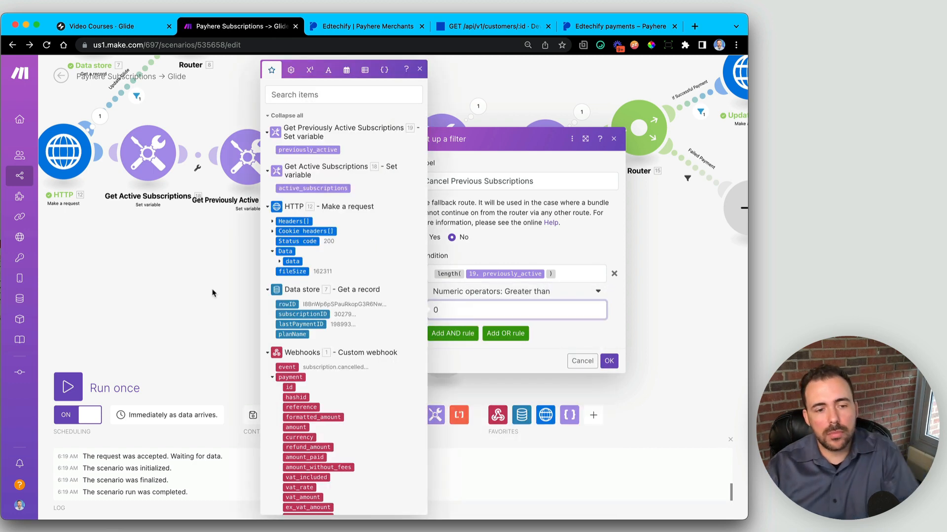
left_click(190, 289)
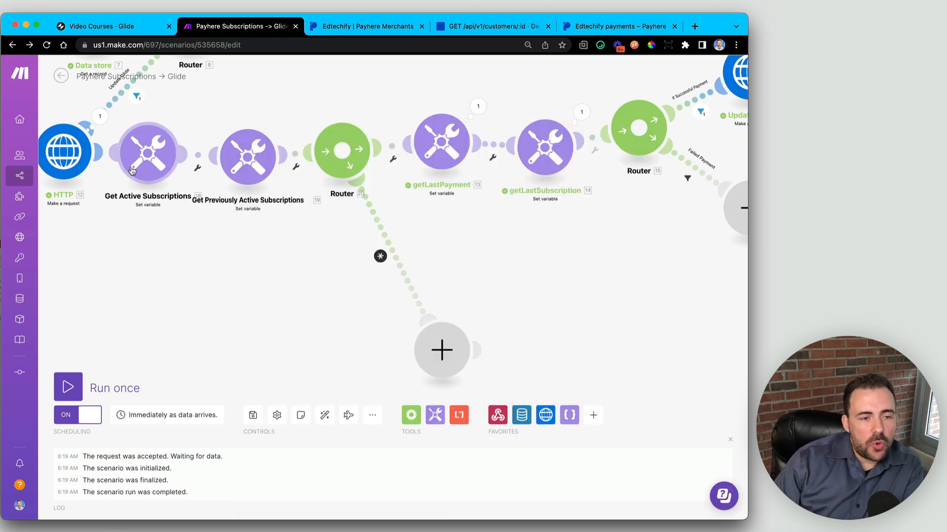
Realign the Get Active Subscriptions and Get Previously Active Subscriptions modules, and save the Cancel Previous Subscriptions filter
mouse_move(153, 164)
left_mouse_down()
mouse_move(143, 187)
mouse_move(136, 160)
mouse_move(161, 165)
mouse_move(150, 166)
left_mouse_up()
mouse_move(248, 171)
left_mouse_down()
mouse_move(266, 173)
mouse_move(240, 181)
mouse_move(229, 166)
mouse_move(250, 165)
mouse_move(233, 176)
mouse_move(243, 170)
left_mouse_up()
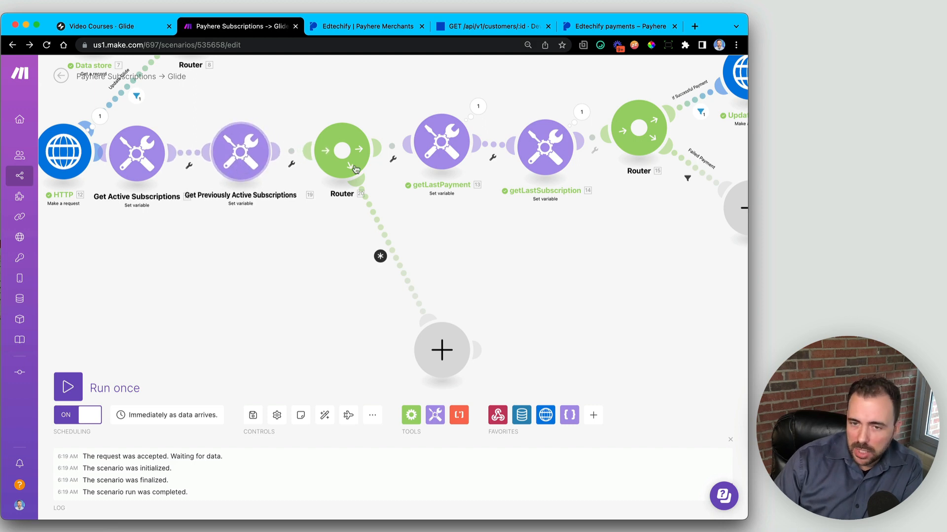
mouse_move(237, 156)
left_mouse_down()
mouse_move(235, 147)
mouse_move(246, 152)
mouse_move(233, 159)
mouse_move(246, 160)
left_mouse_up()
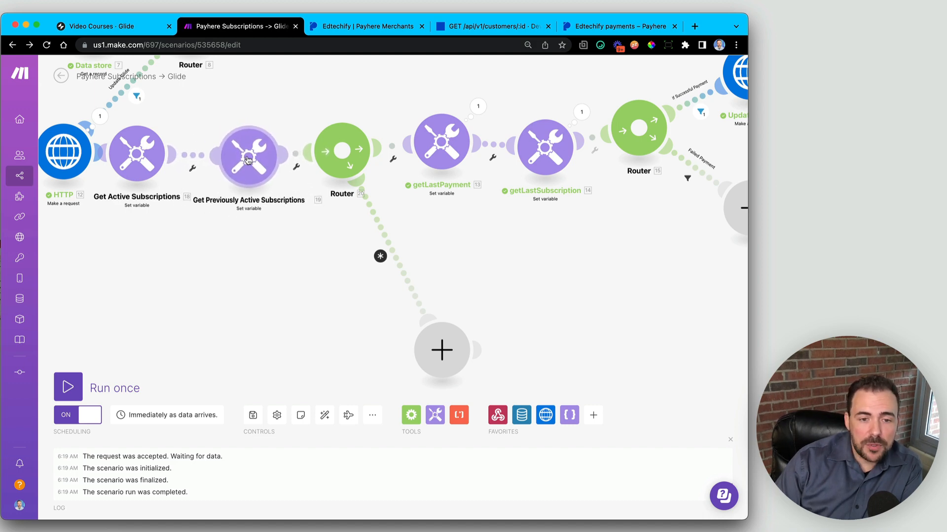
left_click(380, 256)
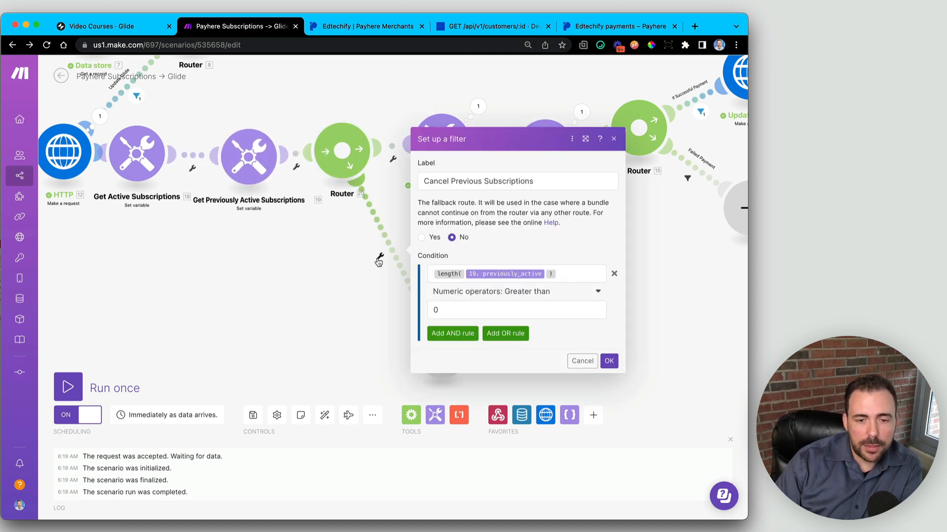
left_click(609, 361)
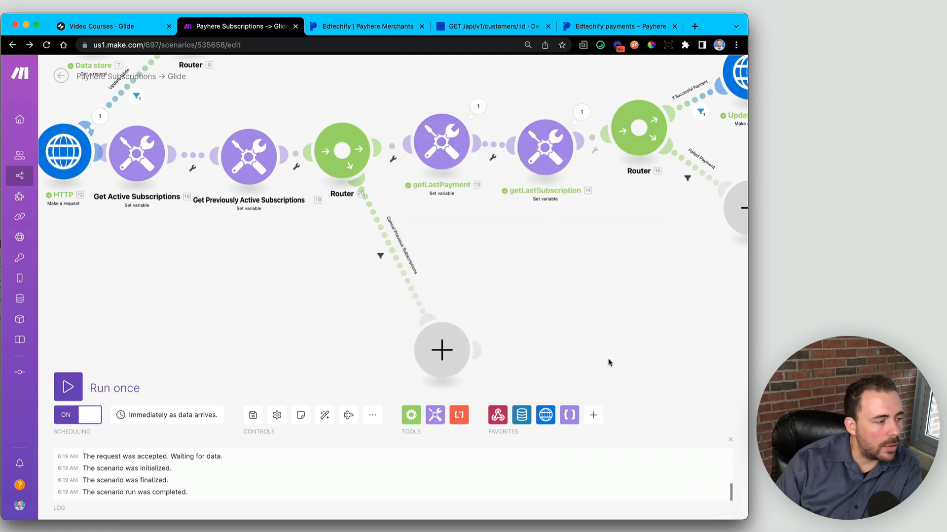
Reposition the empty module of the Cancel Previous Subscriptions route closer beneath the new router
key("super+Tab")
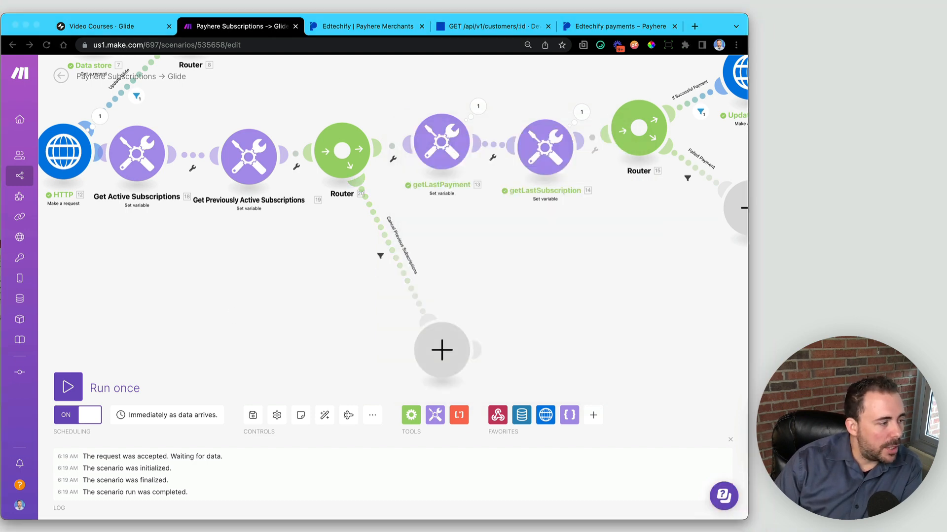
left_click_drag(444, 351, 344, 338)
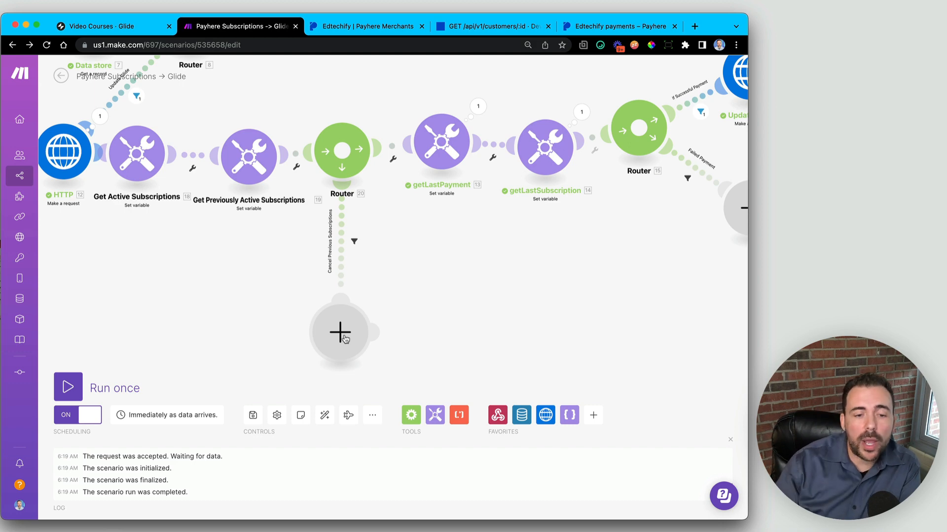
left_click_drag(337, 331, 363, 336)
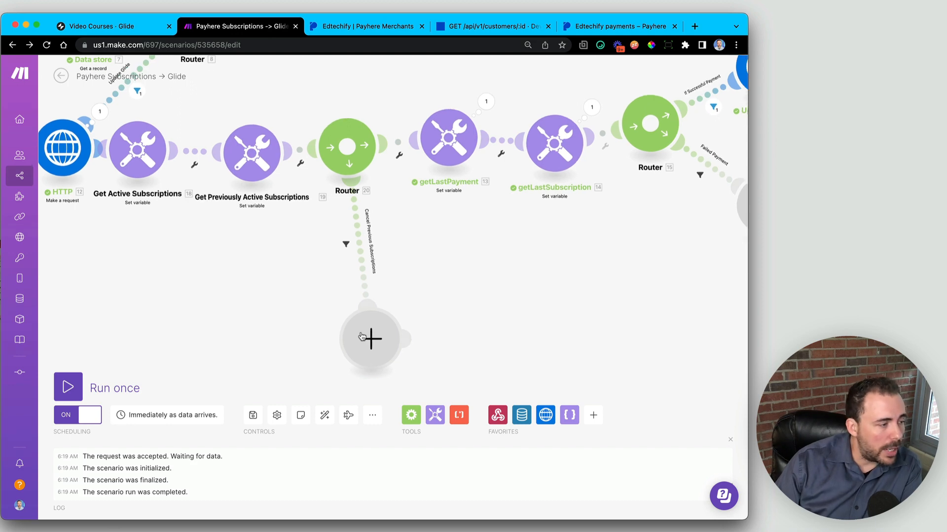
left_click_drag(363, 336, 390, 333)
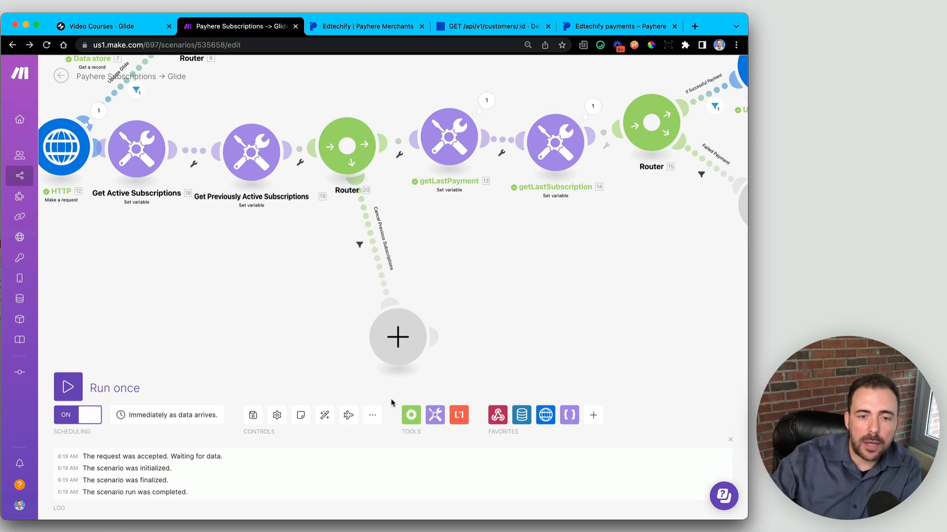
Add an Iterator module directly to the Cancel Previous Subscriptions route, deleting the empty placeholder module
left_click(412, 415)
left_click_drag(410, 155, 539, 353)
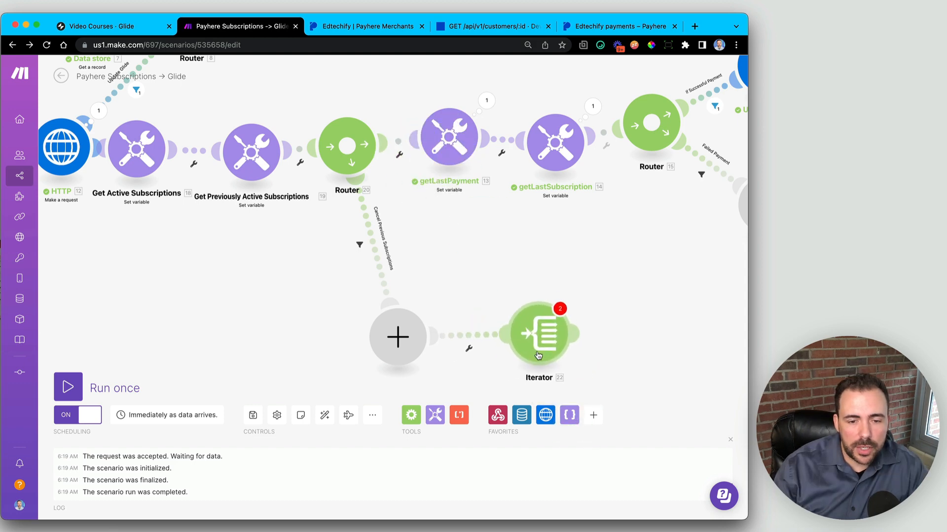
right_click(395, 337)
left_click(449, 249)
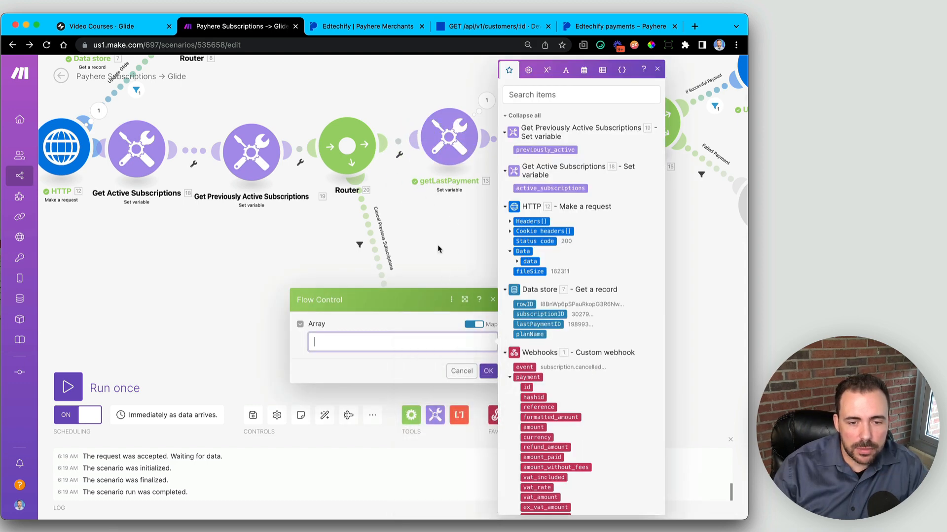
left_click(438, 247)
right_click(404, 327)
left_click(430, 351)
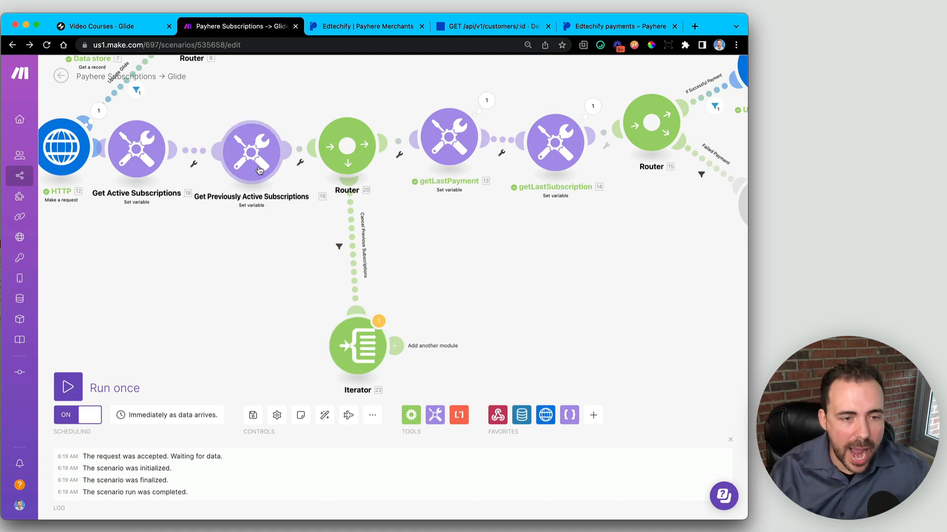
Map previously_active as the Iterator's array, save it, and line the module up beneath the router
left_click(361, 347)
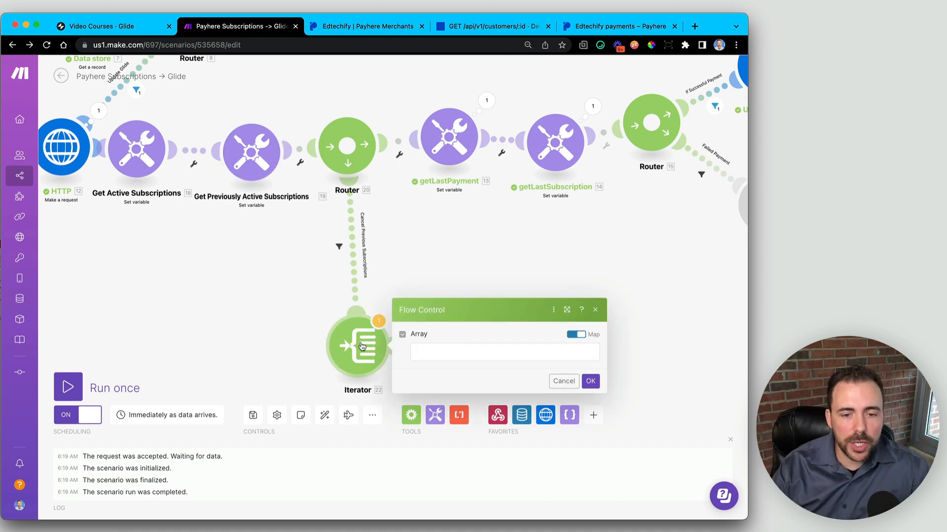
left_click(441, 351)
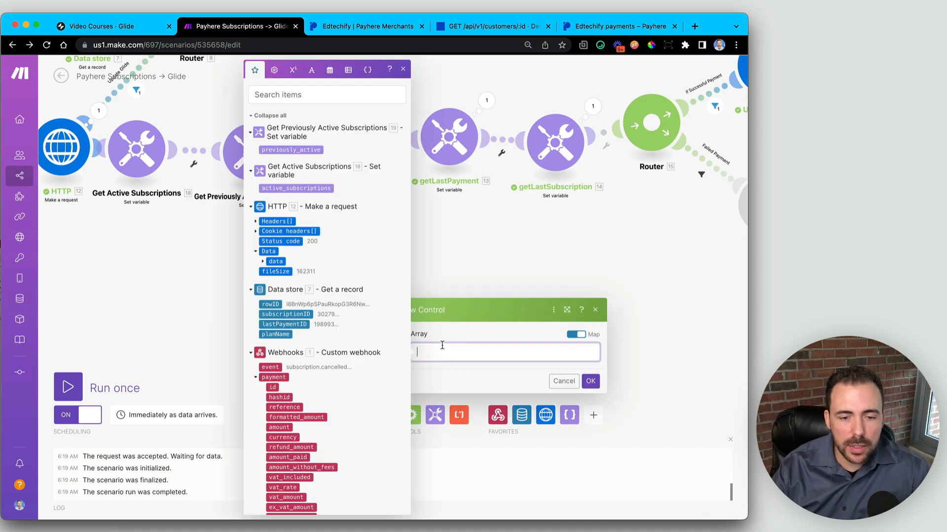
left_click(292, 150)
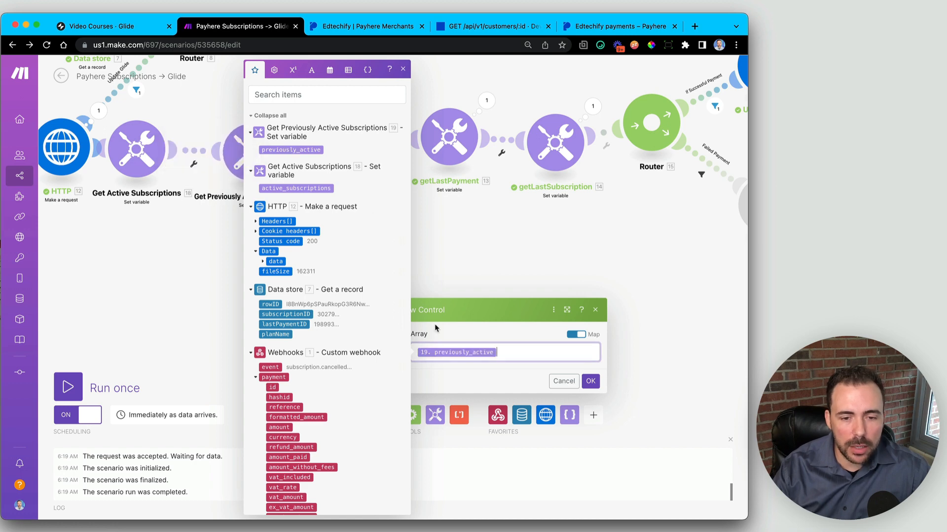
left_click(590, 381)
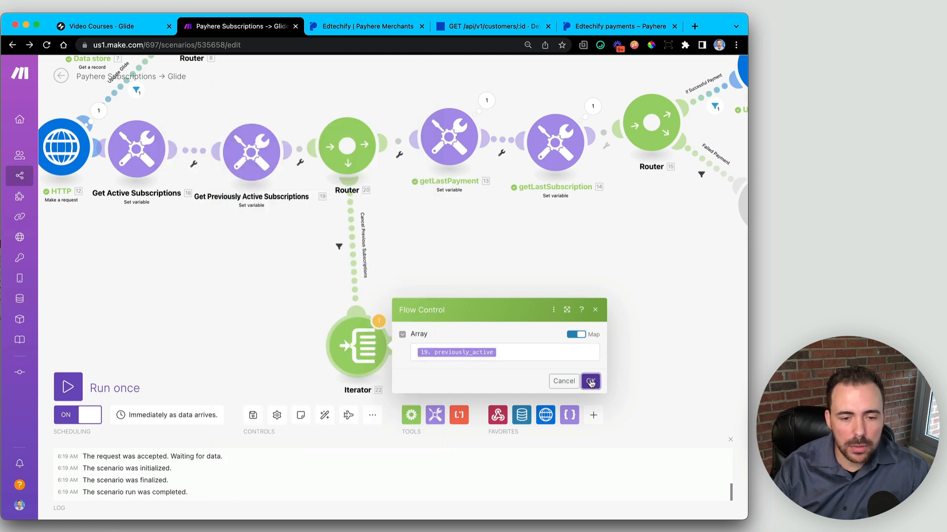
left_click_drag(346, 308, 346, 318)
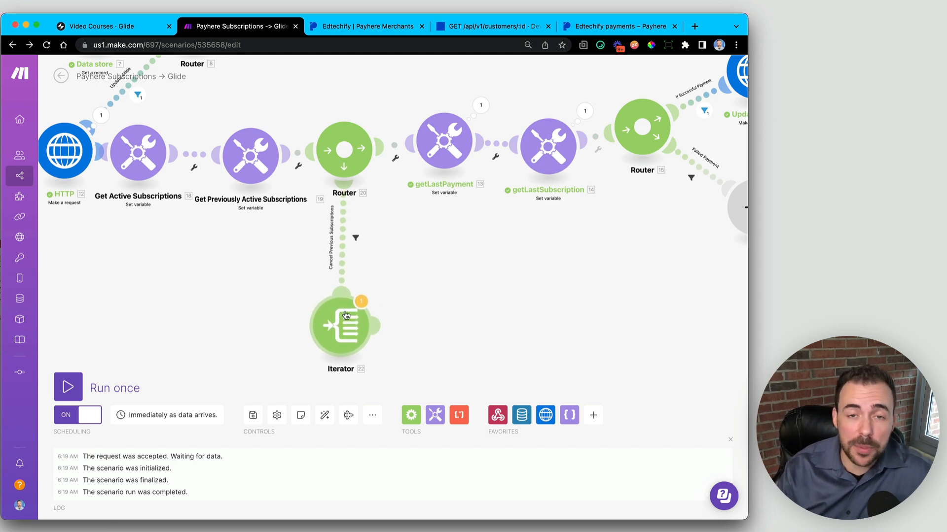
left_click_drag(346, 316, 347, 316)
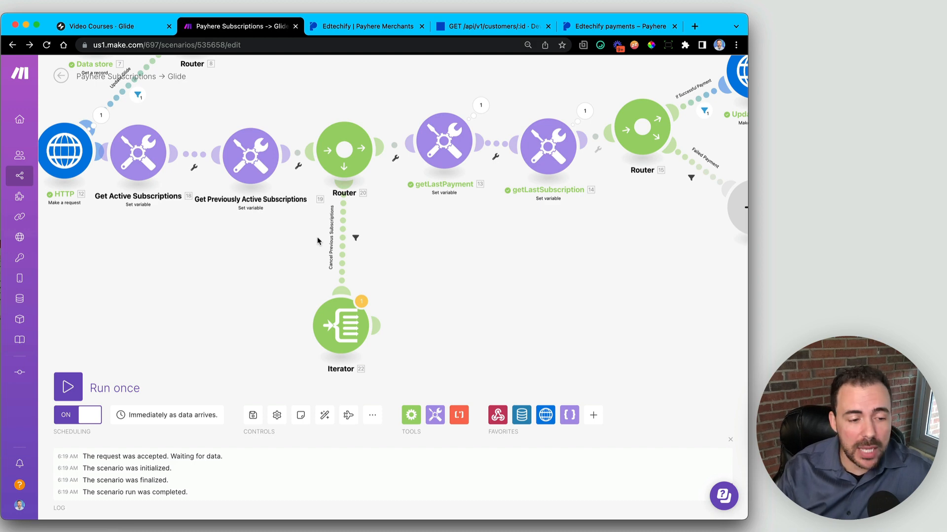
Add an HTTP Make a request module after the Iterator
left_click(545, 416)
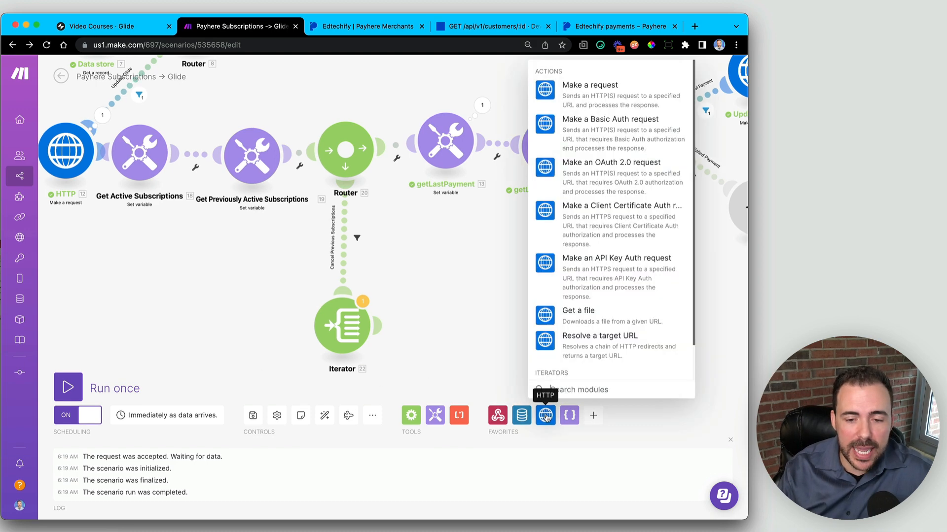
left_click(551, 90)
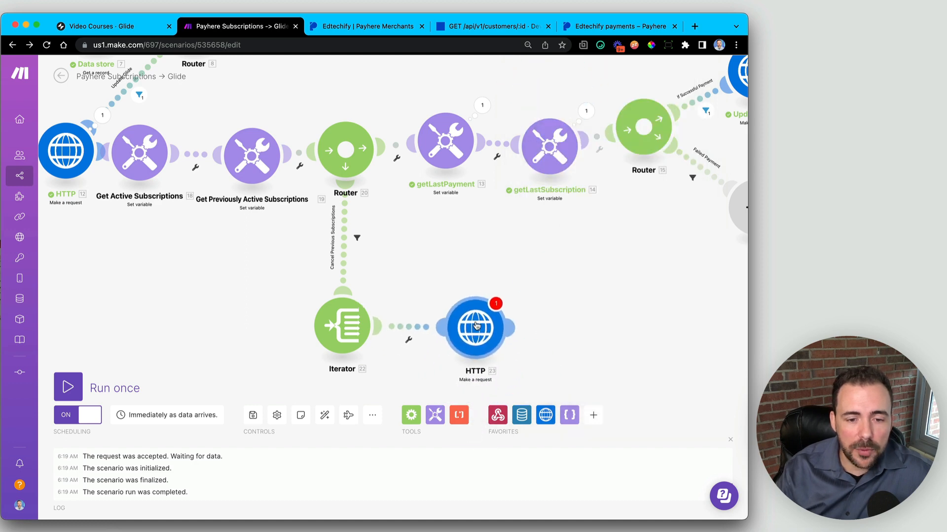
left_click(473, 324)
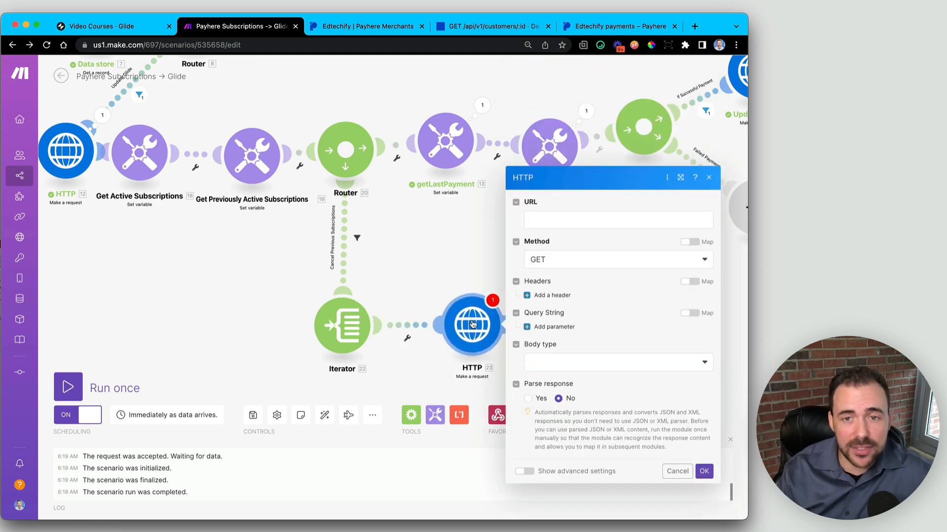
left_click(445, 234)
Switch to the Payhere developer docs and open the DELETE /:id endpoint under /v1/subscriptions
left_click(472, 29)
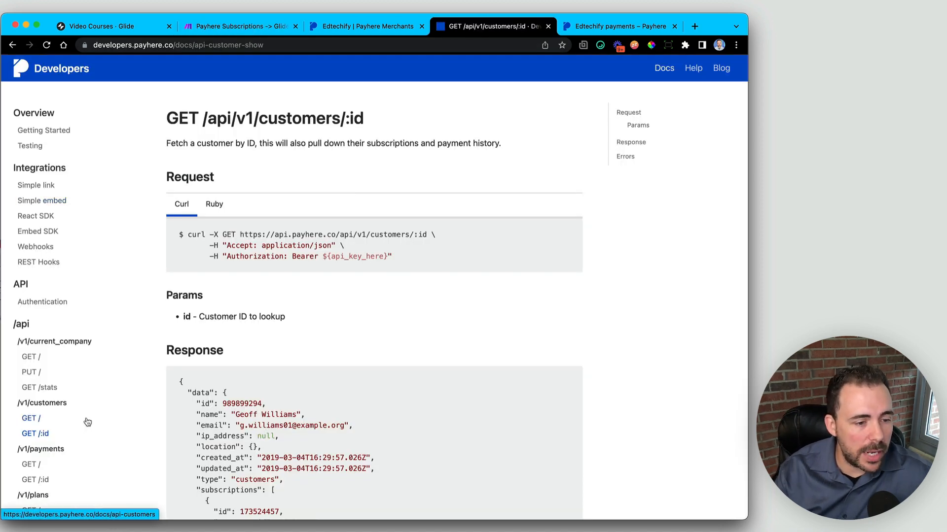
scroll(88, 421, "down", 5)
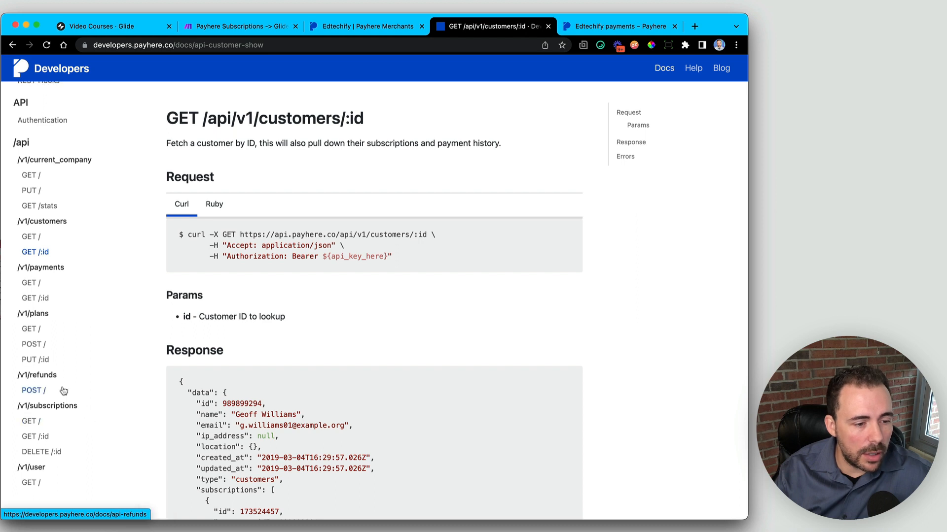
left_click_drag(18, 407, 90, 409)
left_click(8, 456)
left_click_drag(6, 454, 77, 452)
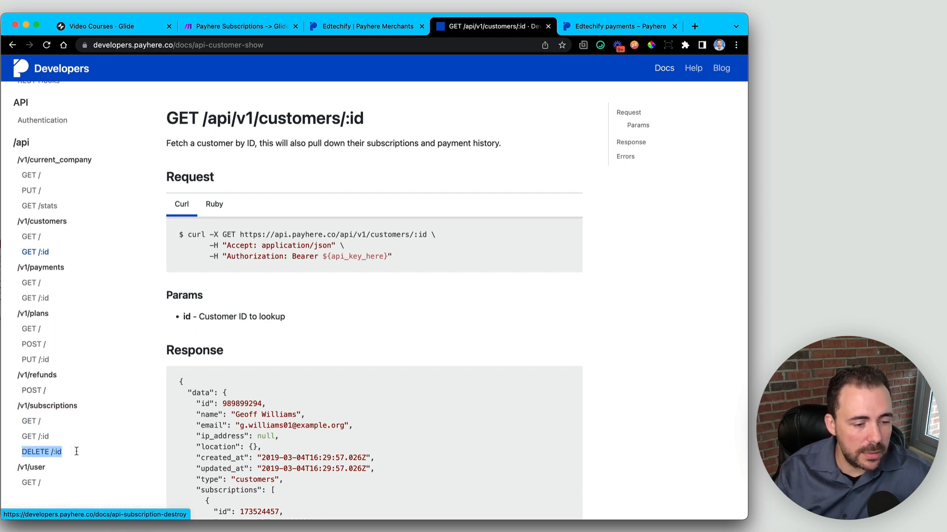
left_click(41, 454)
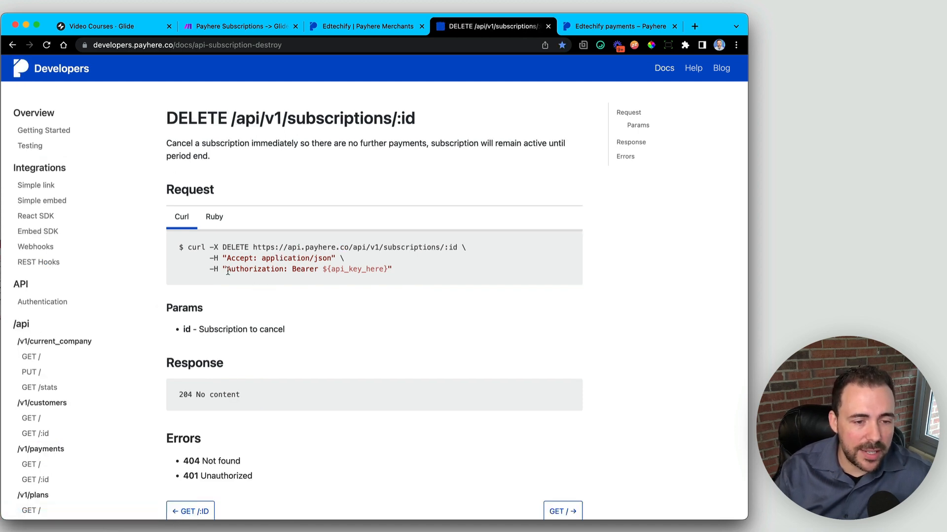
Examine the authorization header, request URL and method in the endpoint's Curl example
left_click_drag(227, 271, 393, 271)
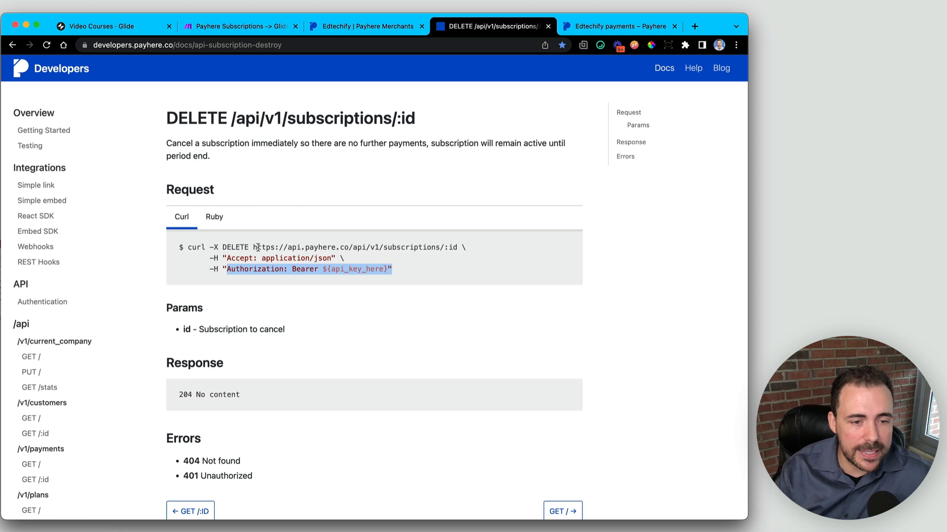
left_click_drag(254, 248, 444, 247)
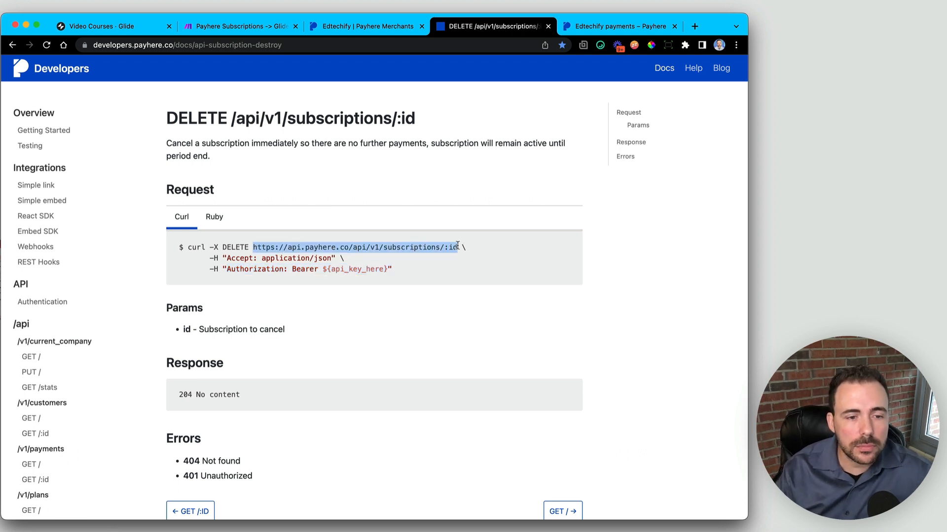
double_click(234, 248)
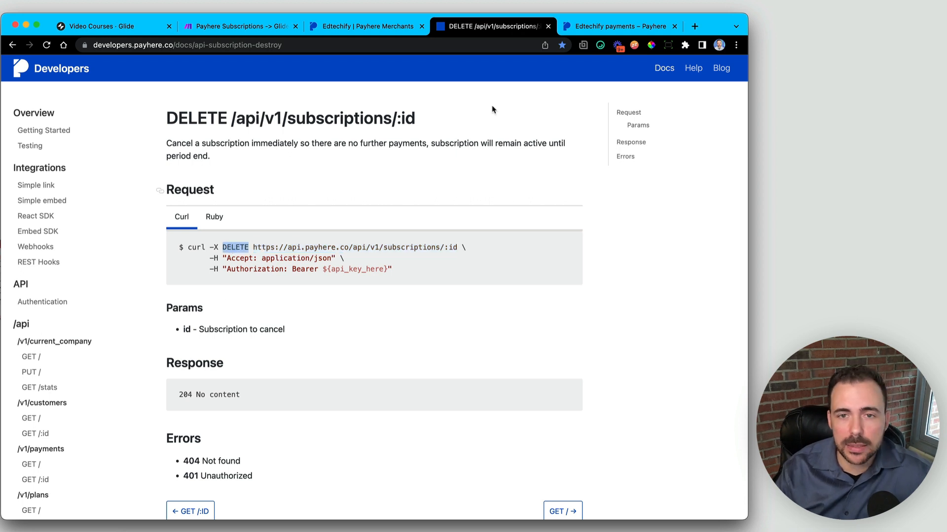
left_click(209, 27)
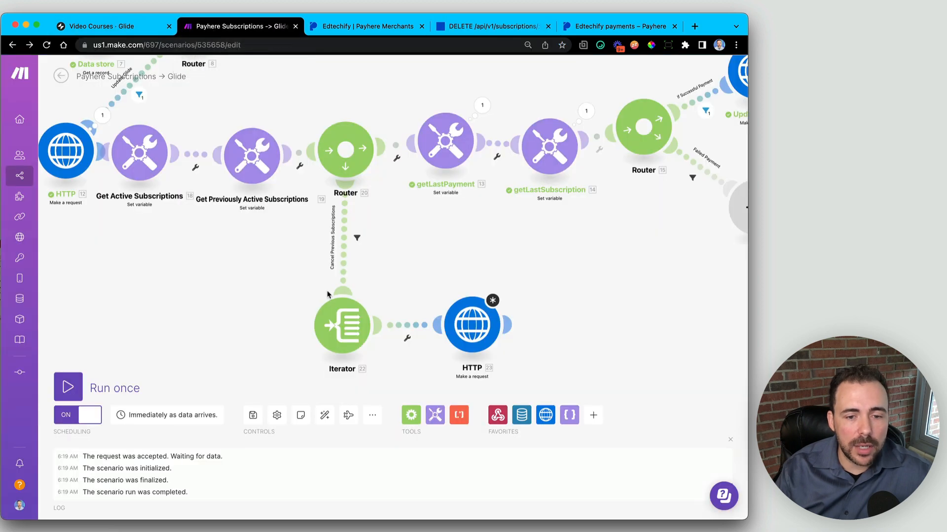
left_click(471, 324)
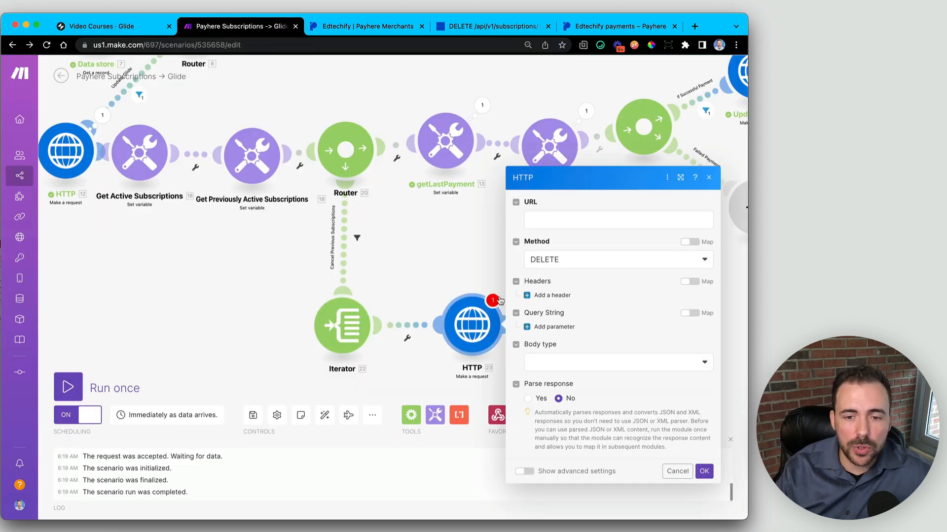
left_click(545, 259)
left_click(545, 261)
left_click(546, 223)
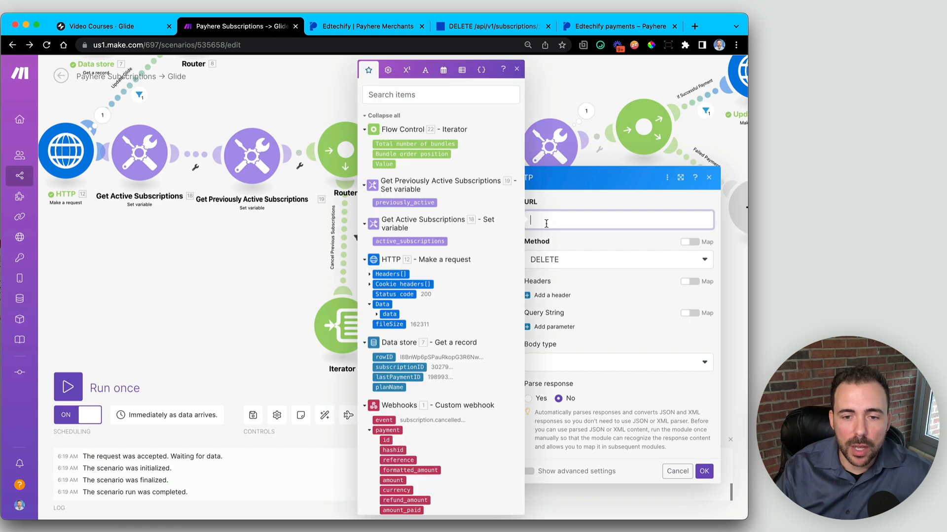
type("https://api.payhere.co/api/v1/subscriptions/:id")
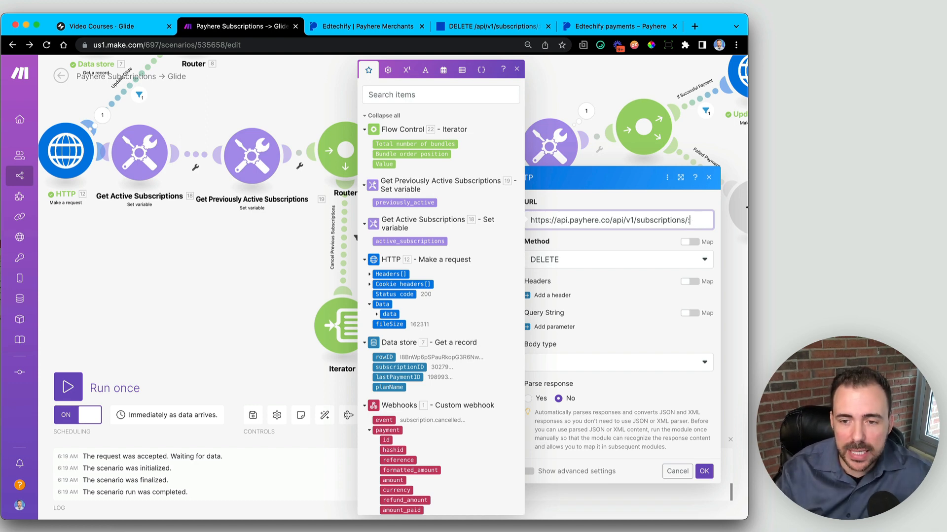
left_click(383, 164)
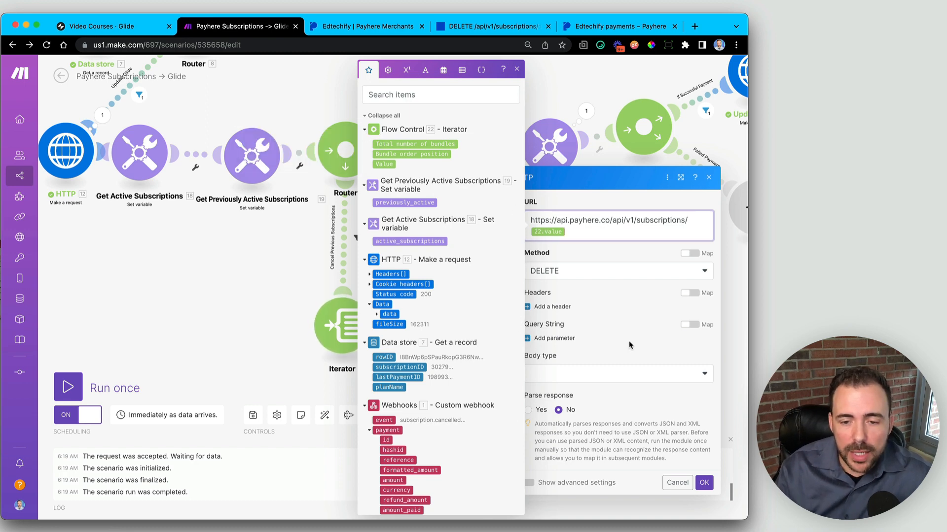
Set the HTTP request's body type to Raw
left_click(607, 377)
left_click(587, 405)
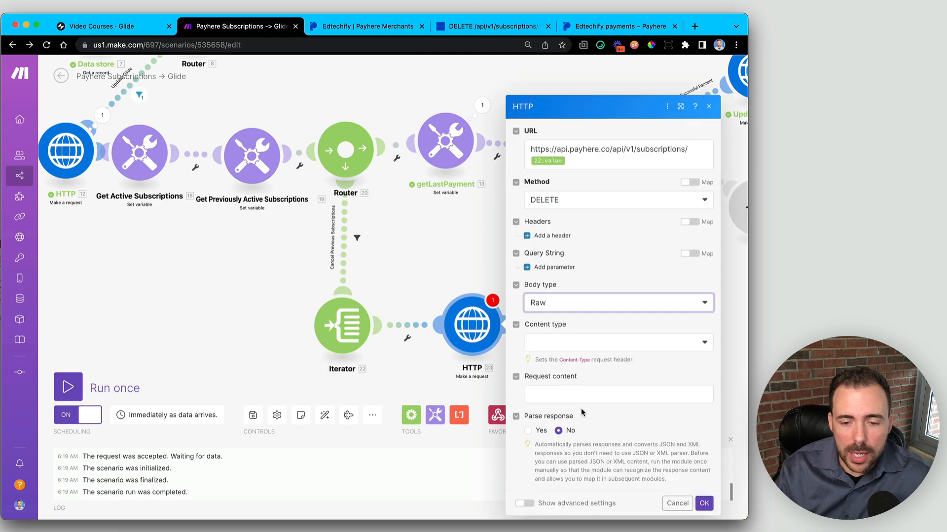
Set the DELETE request's content type to JSON (application/json) in the HTTP module
left_click(586, 389)
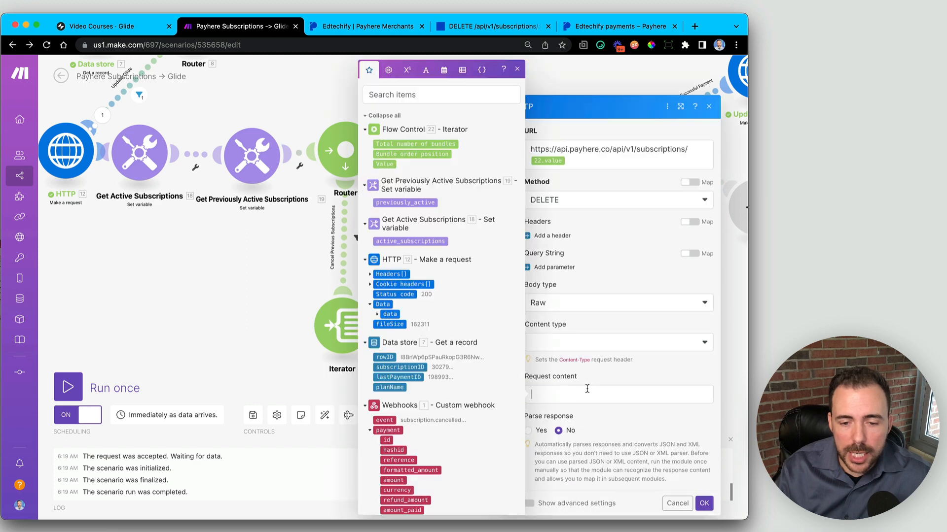
left_click(585, 342)
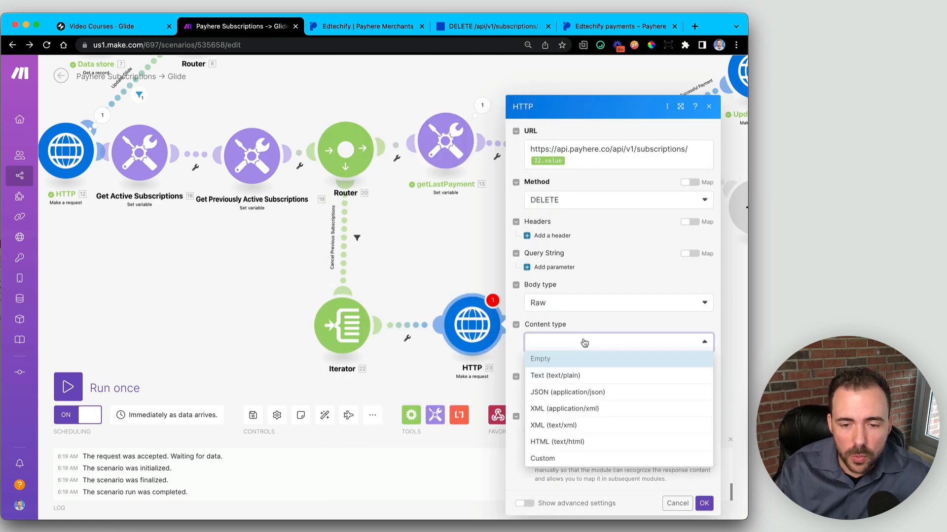
left_click(549, 392)
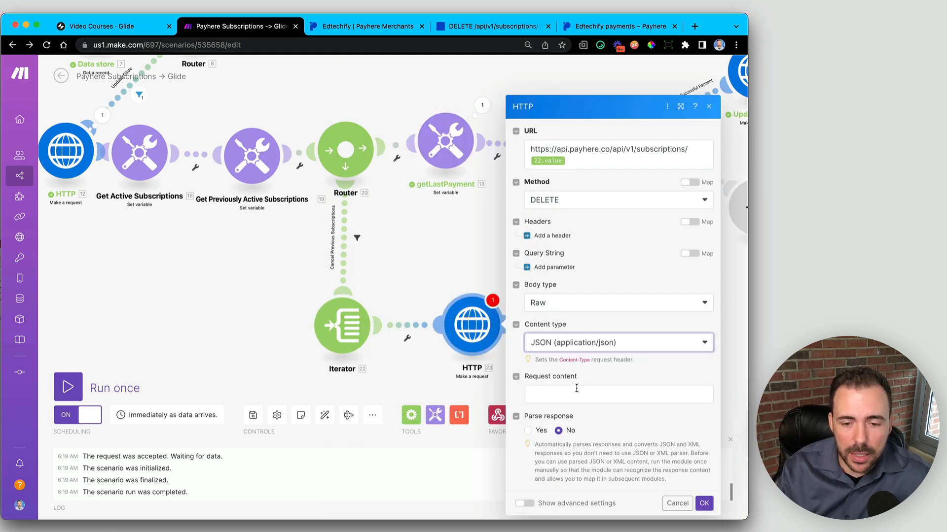
Add an Authorization header with the API token to the DELETE request and save the HTTP module's settings
left_click(551, 236)
left_click(580, 233)
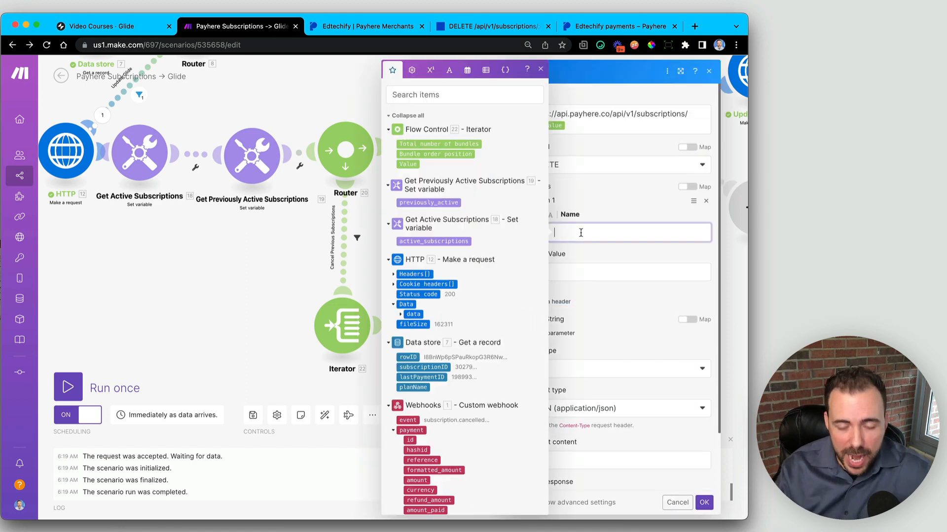
type("Authorization")
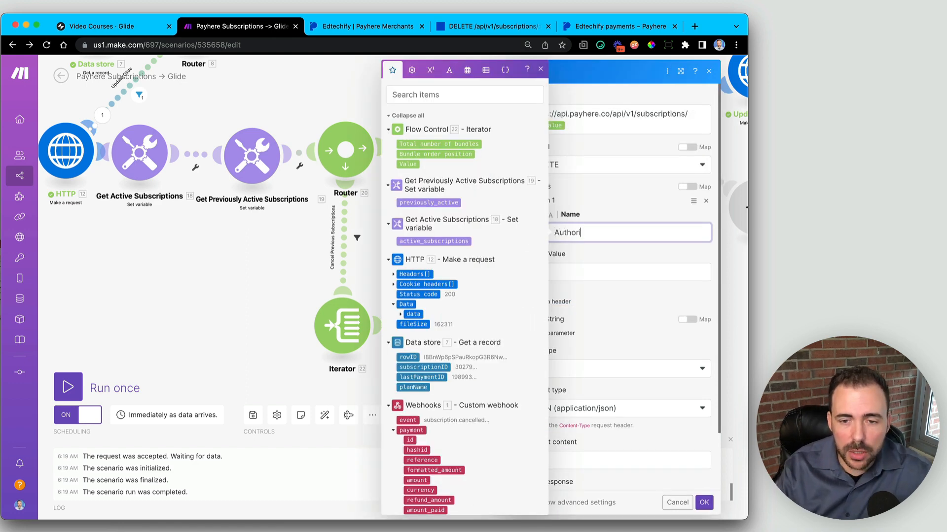
left_click(580, 273)
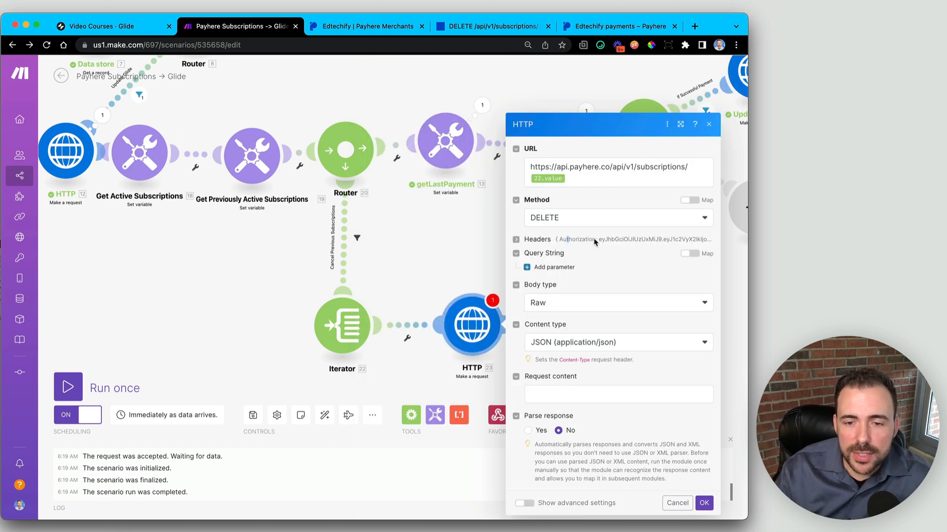
left_click(544, 240)
left_click(541, 240)
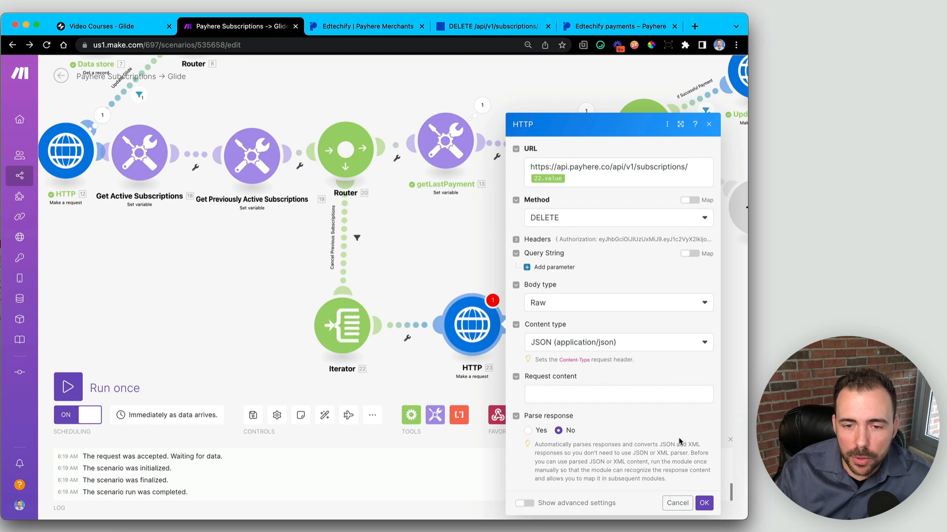
left_click(704, 502)
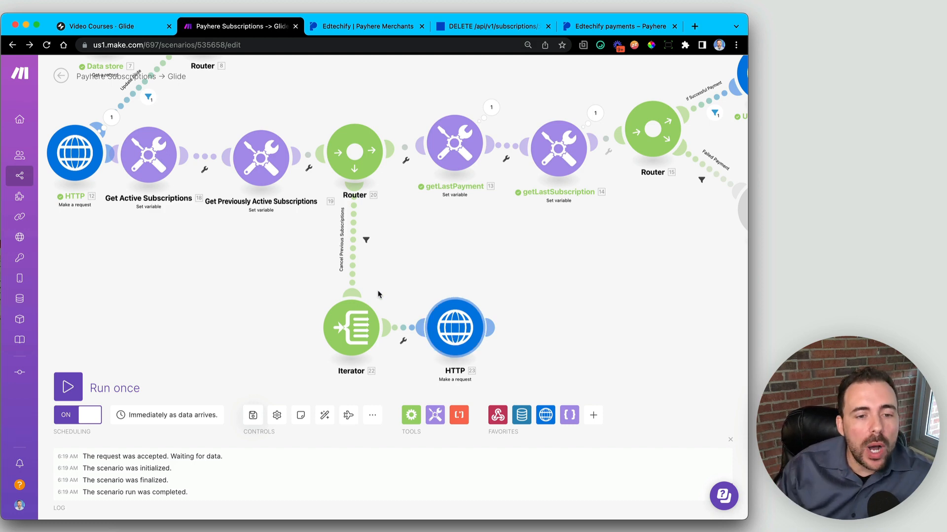
Spread out the webhook, Iterator's HTTP, Update Glide, final Data store and empty Failed Payment modules on the scenario canvas
scroll(223, 258, "down", 5)
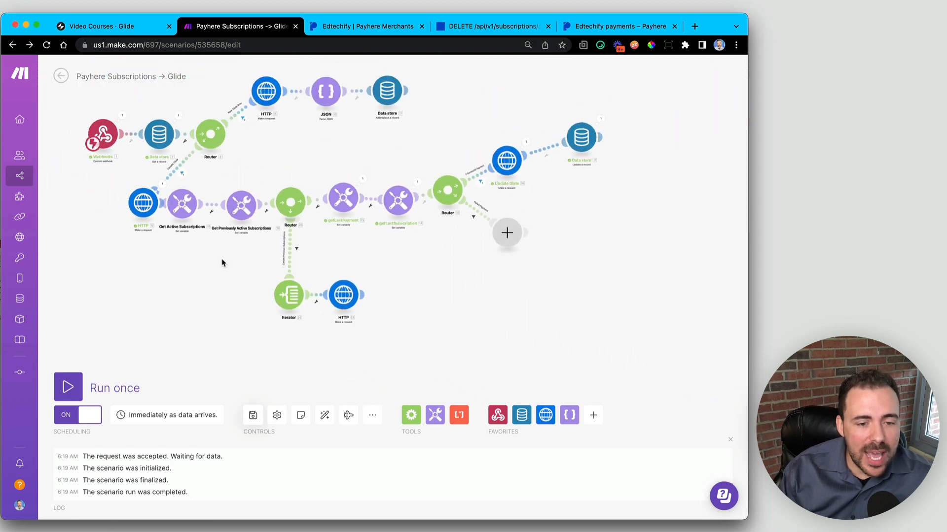
mouse_move(391, 326)
left_mouse_down()
mouse_move(397, 304)
mouse_move(424, 315)
mouse_move(424, 330)
mouse_move(404, 331)
mouse_move(395, 318)
mouse_move(413, 318)
mouse_move(403, 325)
left_mouse_up()
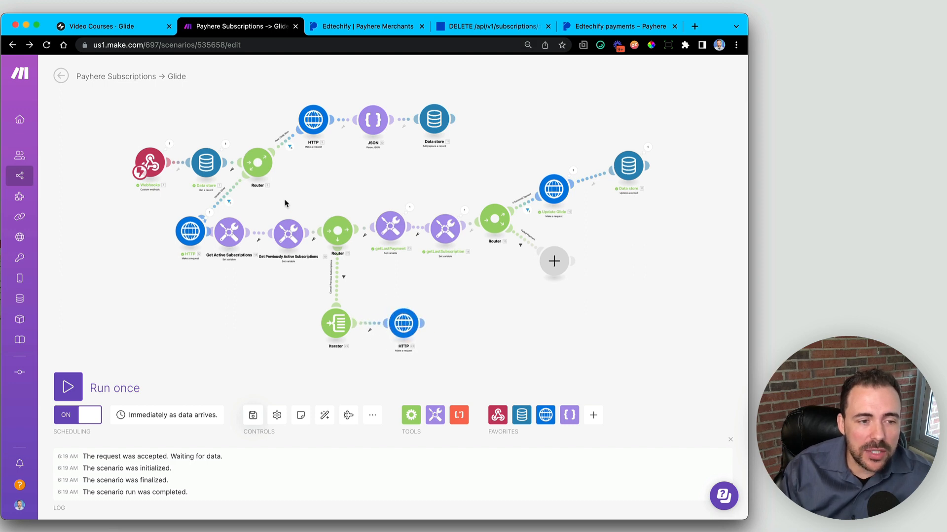
mouse_move(149, 163)
left_mouse_down()
mouse_move(130, 162)
mouse_move(142, 168)
left_mouse_up()
left_click_drag(416, 328, 395, 327)
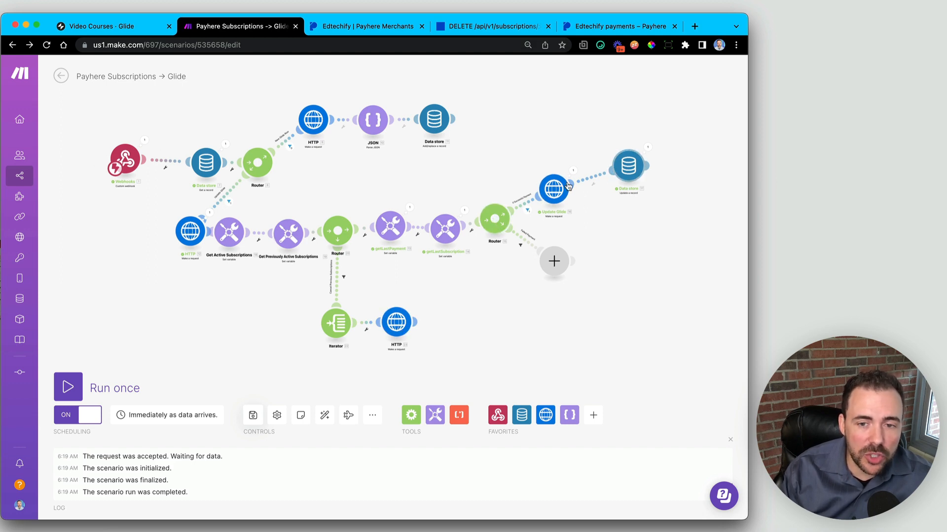
left_click_drag(628, 167, 656, 175)
left_click_drag(571, 181, 584, 174)
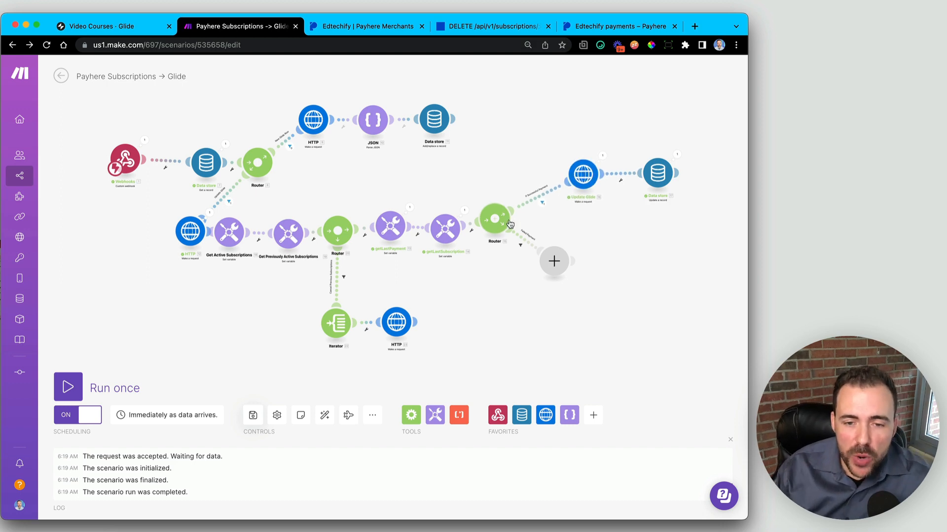
left_click_drag(556, 265, 586, 263)
Add an AND rule to the If Successful Payment filter: webhook event Does not contain (case insensitive) "cancel", and save it
scroll(542, 247, "up", 5)
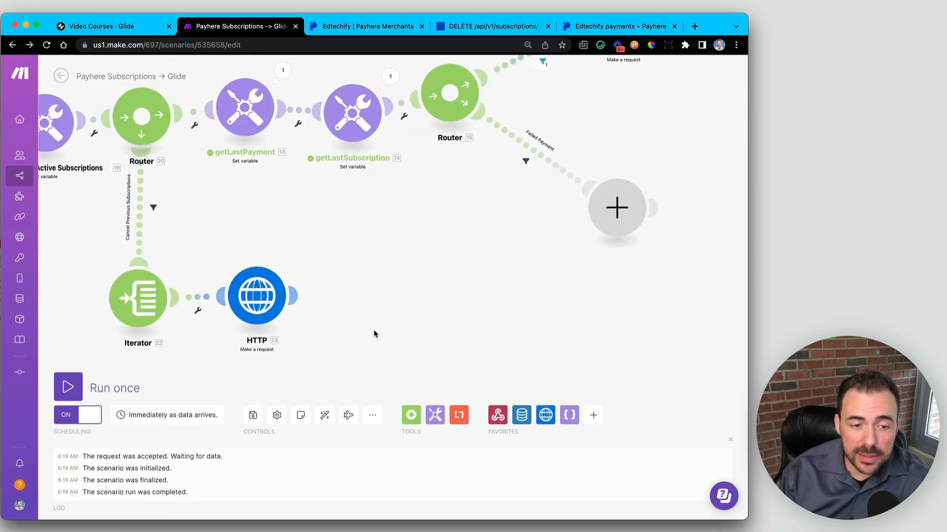
left_click_drag(509, 231, 348, 373)
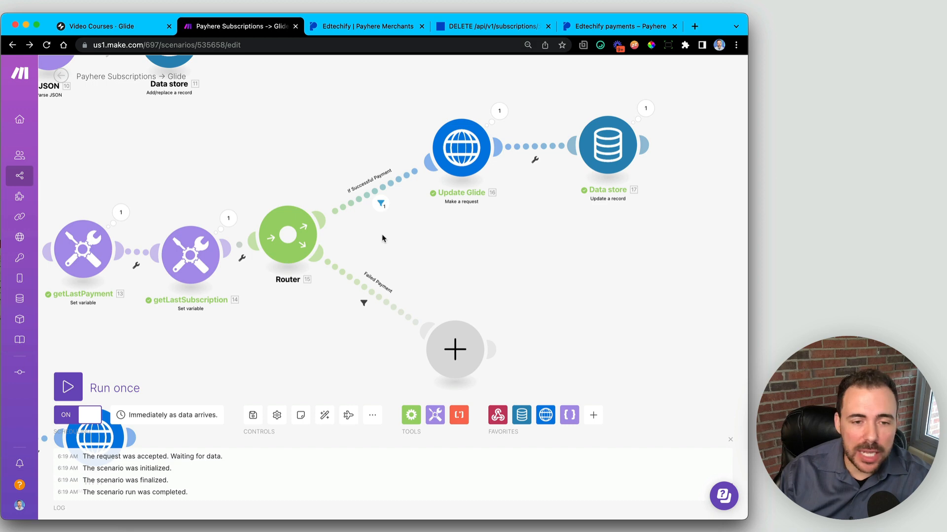
left_click(377, 192)
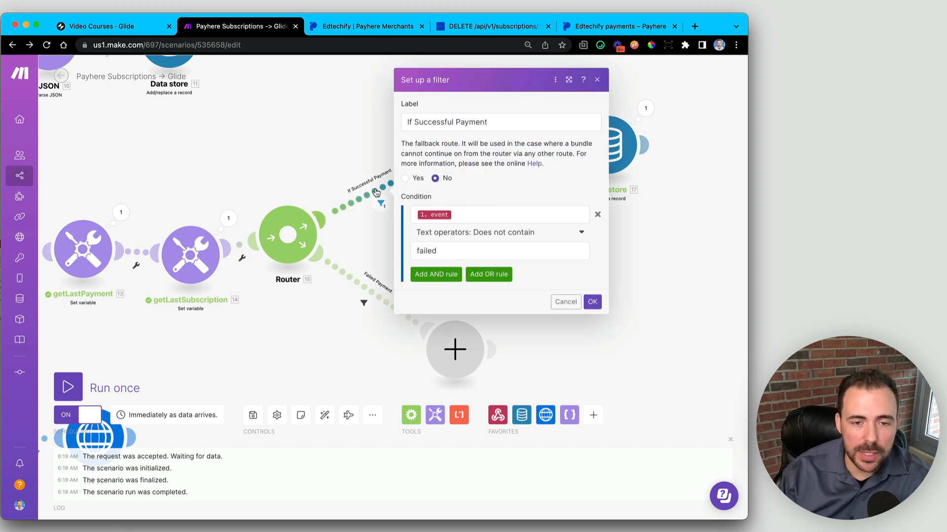
left_click(437, 276)
left_click(469, 282)
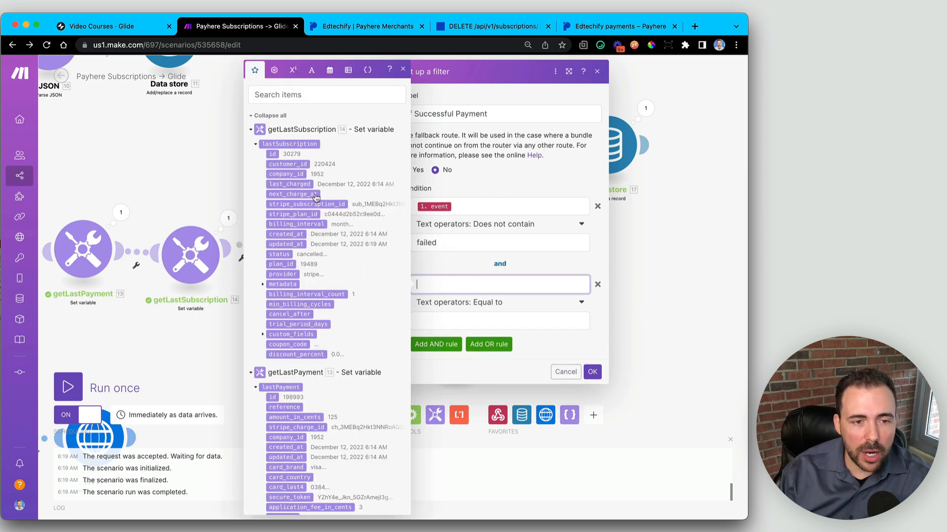
scroll(316, 198, "down", 15)
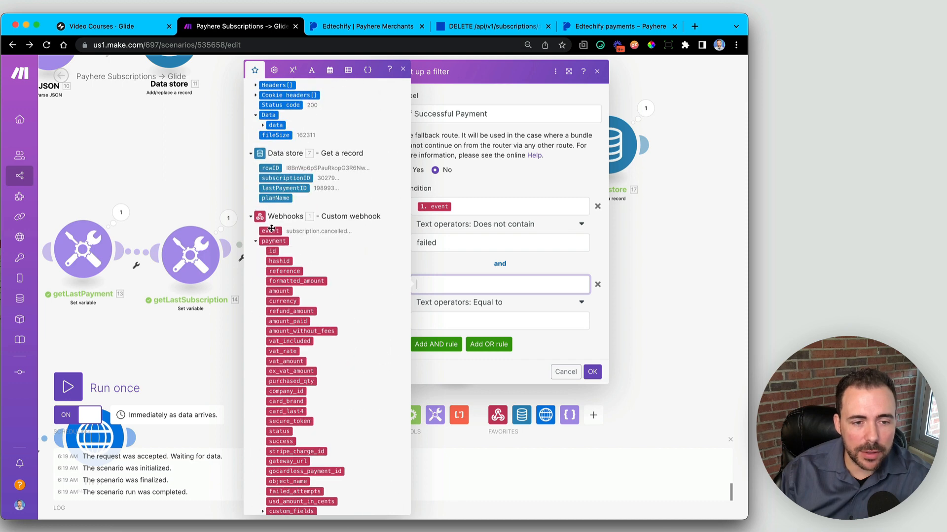
left_click(271, 230)
left_click(493, 302)
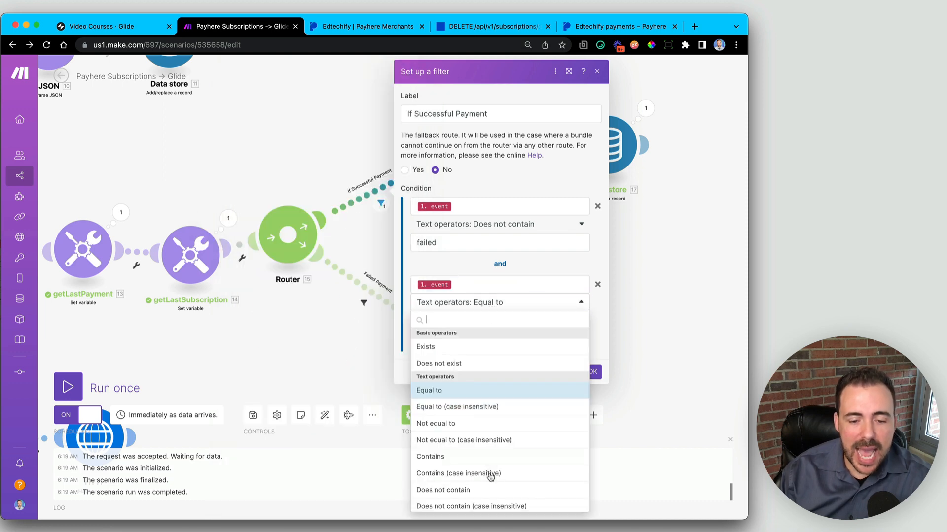
left_click(483, 510)
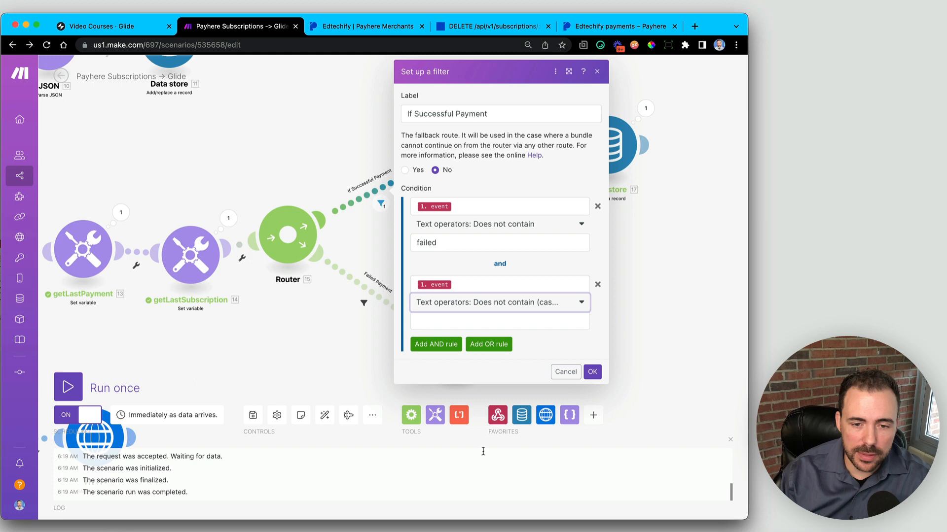
left_click(493, 321)
type("cancel")
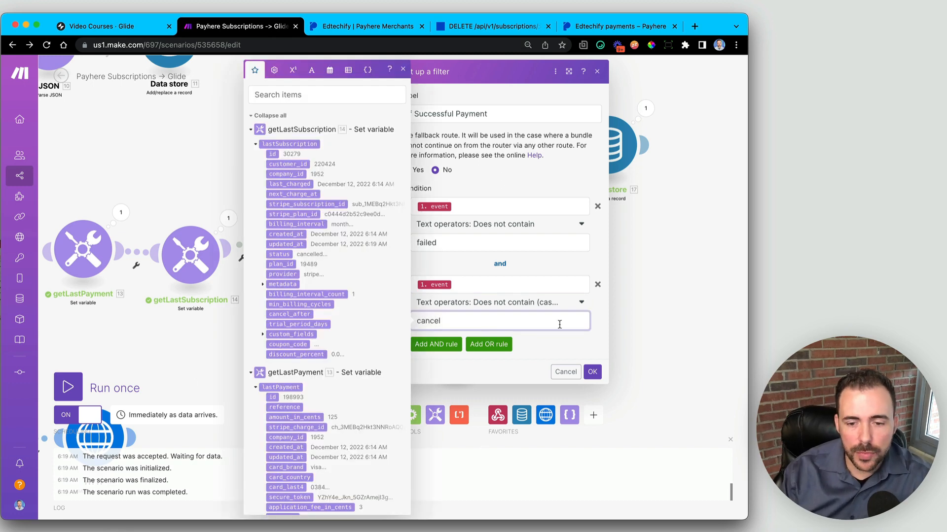
left_click(593, 373)
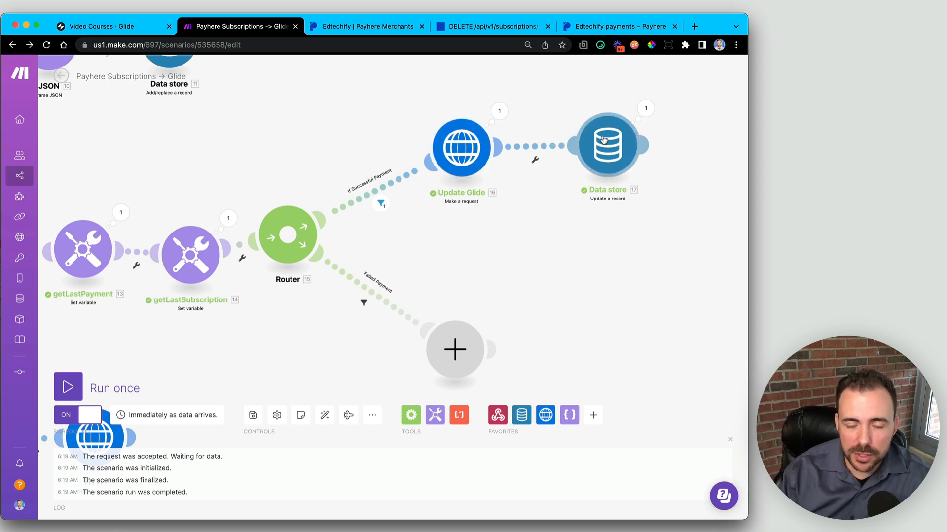
Move the empty Failed Payment module further down and add another route to the last router
left_click_drag(539, 293, 514, 214)
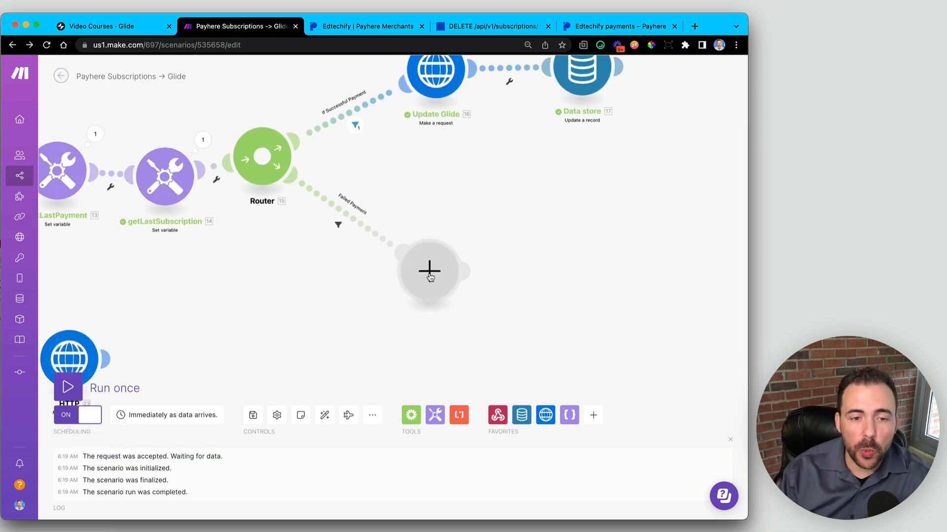
left_click_drag(429, 271, 377, 369)
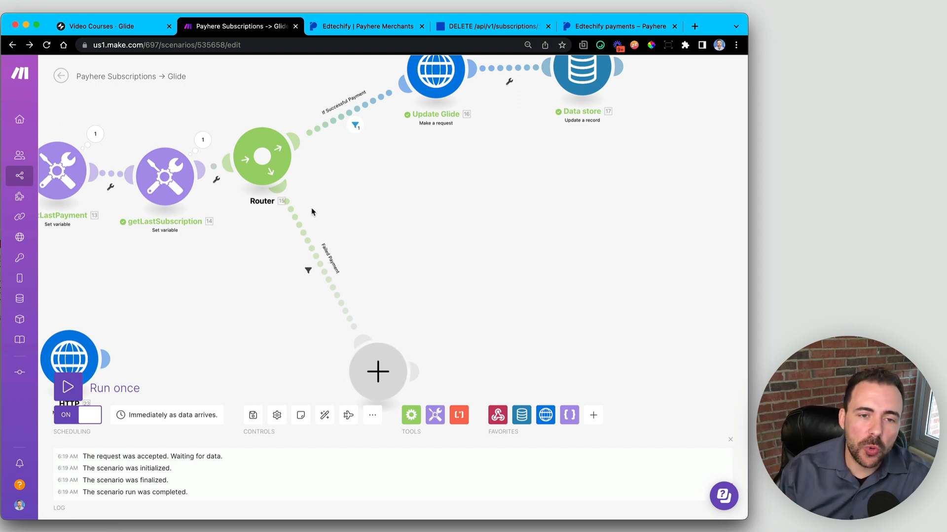
left_click(262, 157)
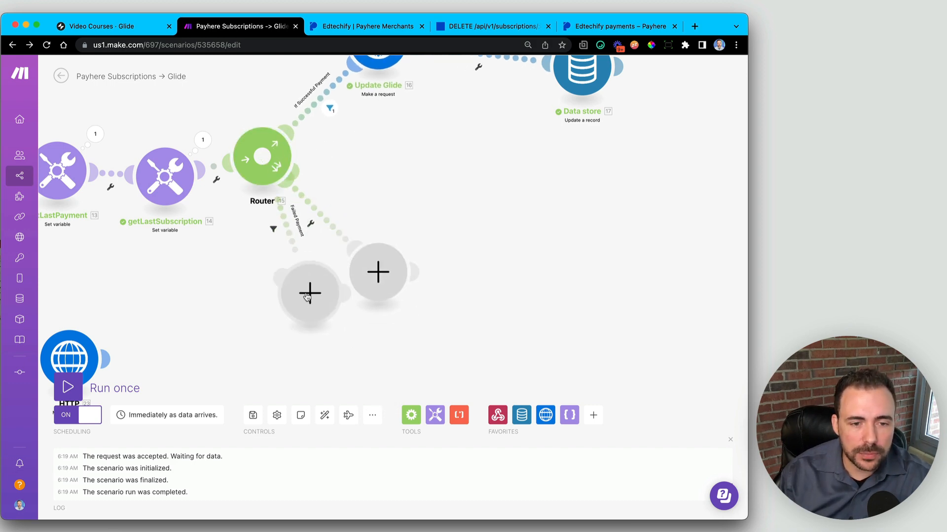
Set up a filter on the new route with the label "cancel most recent subscription"
left_click(350, 161)
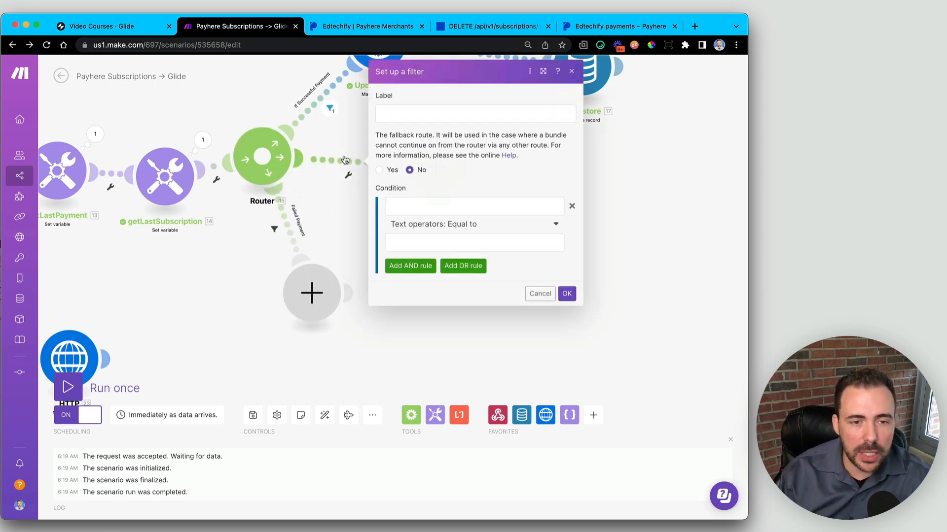
left_click(425, 115)
type("cancel l")
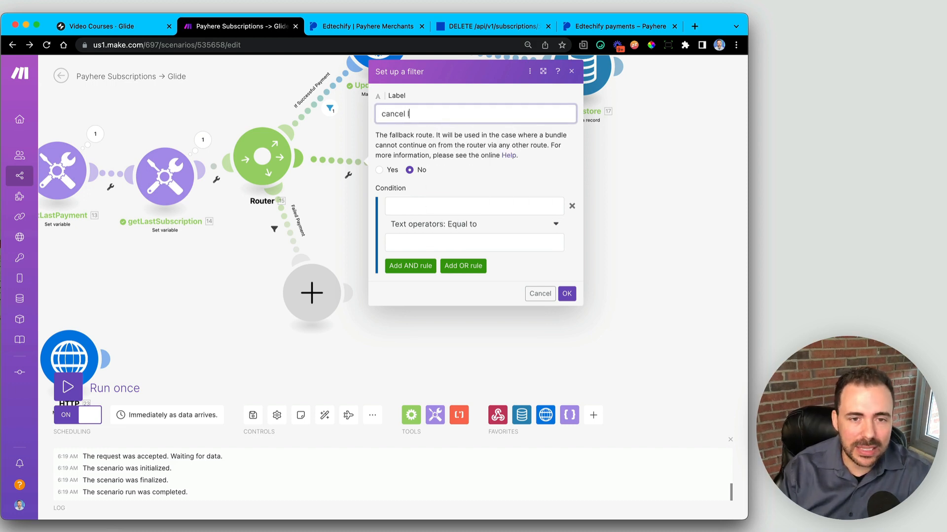
type("ast sub")
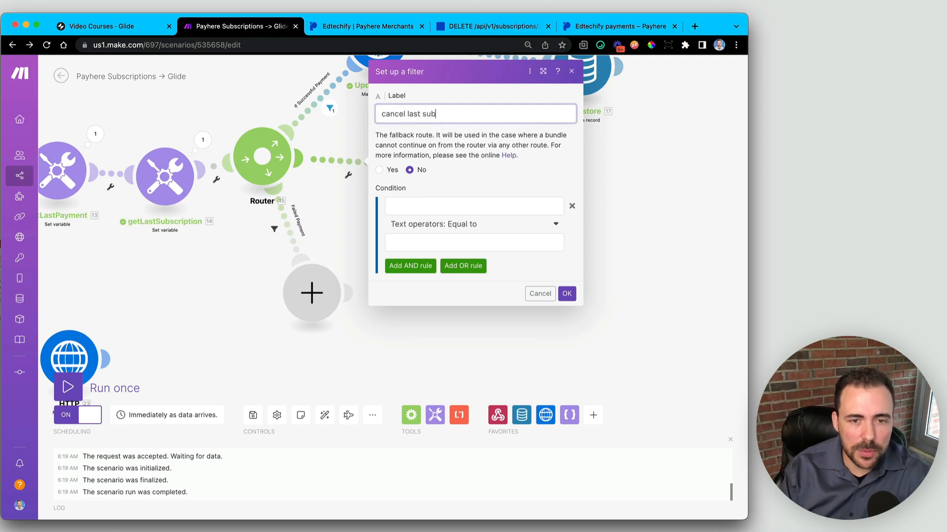
type("sc")
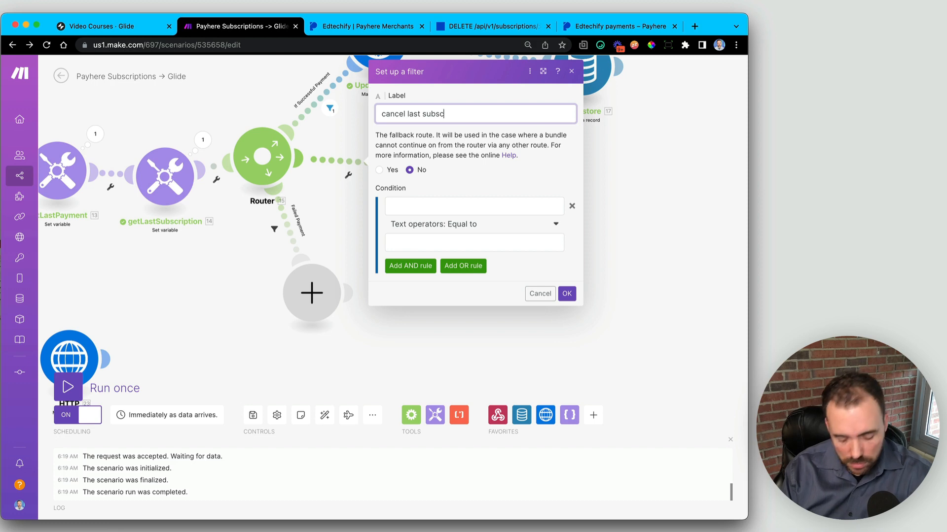
type("ription")
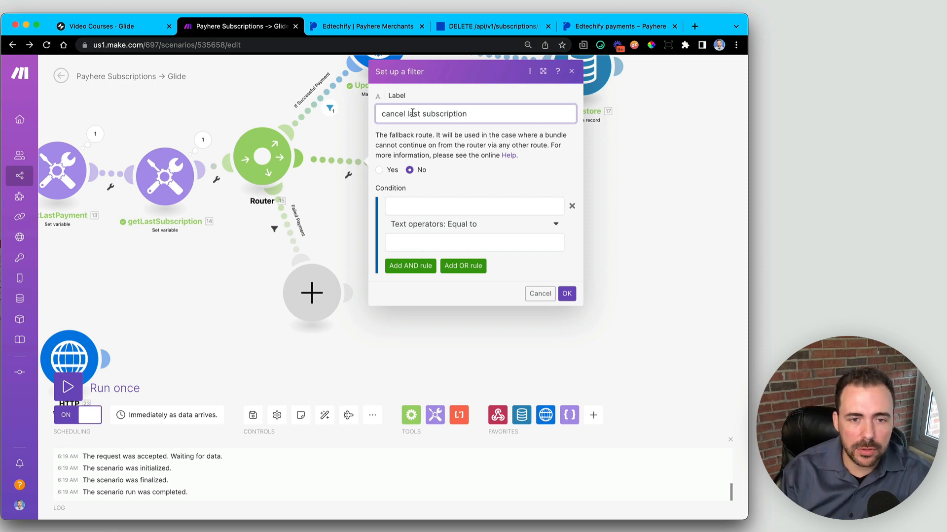
double_click(412, 113)
type("most recent")
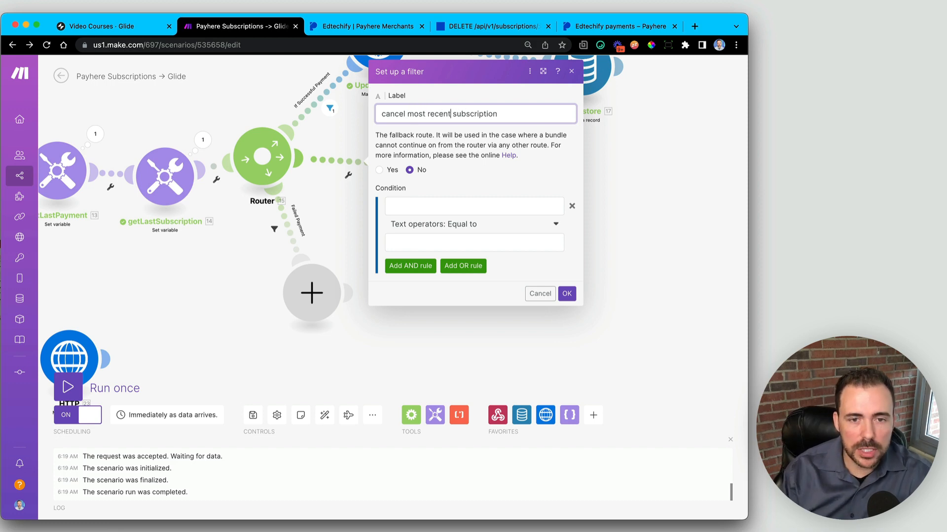
Set the filter condition to lastSubscription id Equal to (case insensitive) the webhook's subscription id, and save the filter
left_click(422, 205)
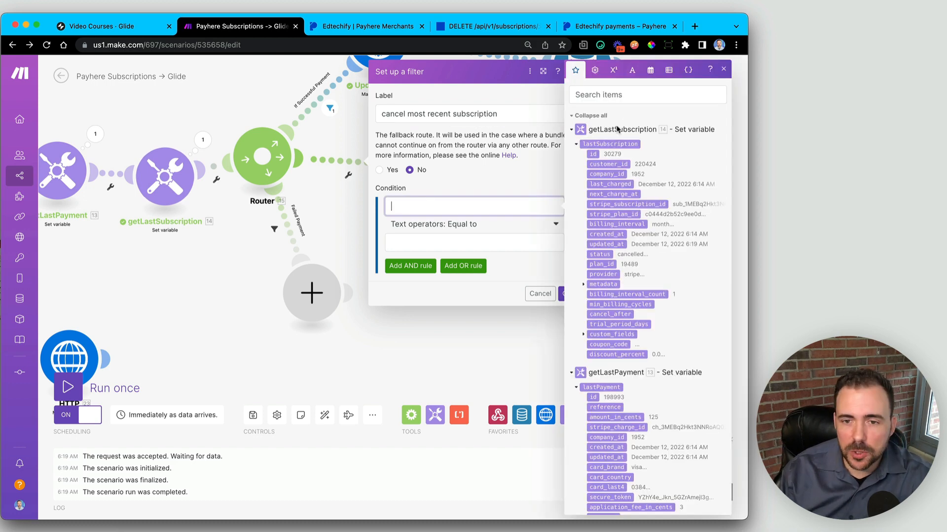
left_click(592, 154)
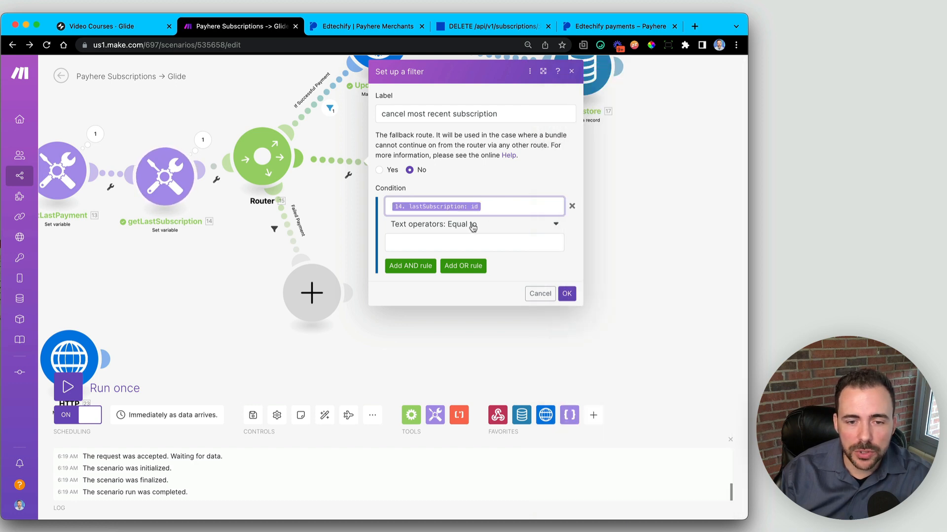
left_click(473, 225)
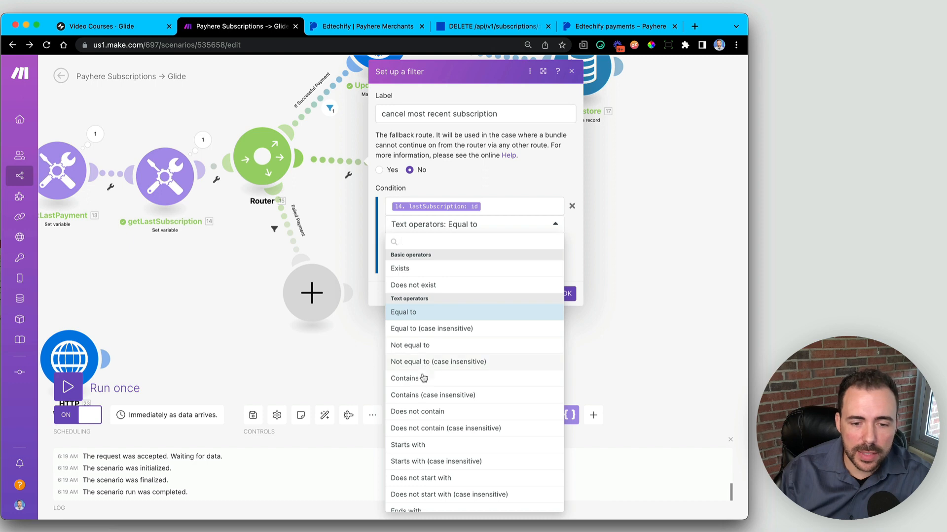
left_click(417, 329)
left_click(445, 243)
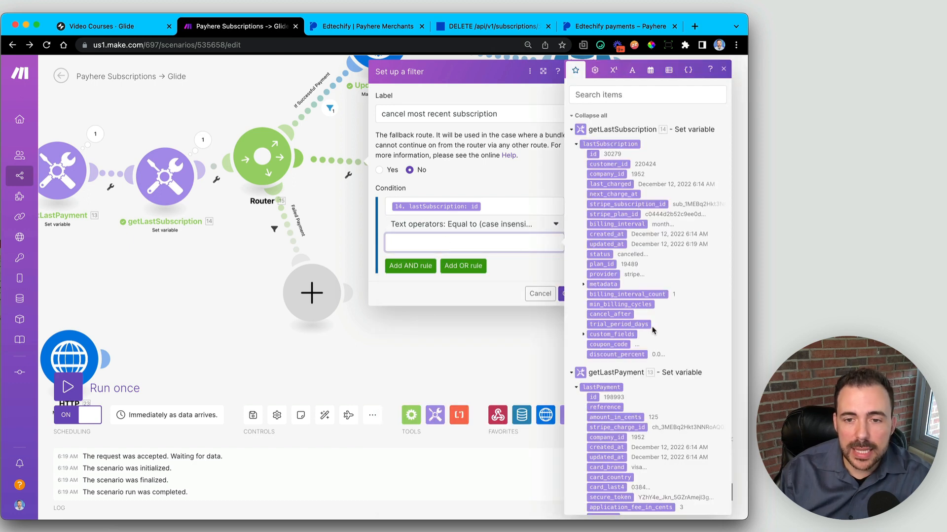
scroll(654, 330, "down", 15)
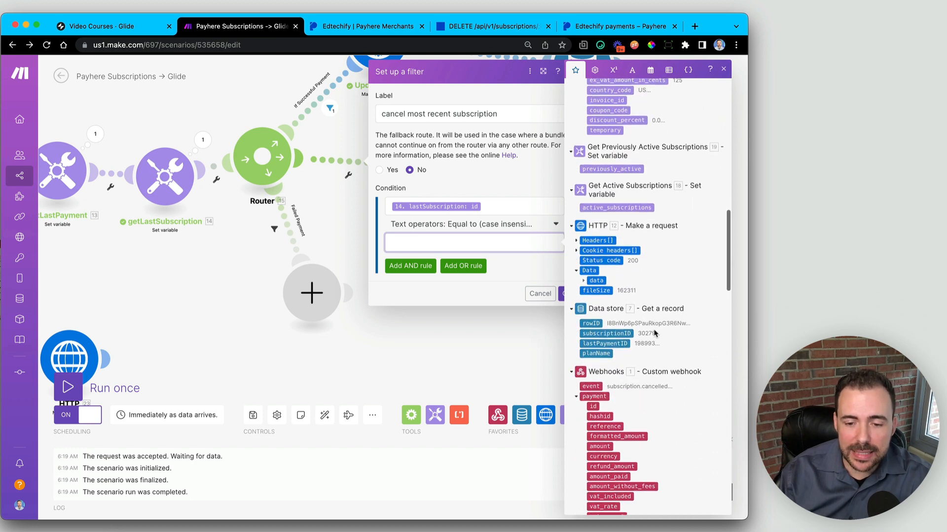
scroll(655, 334, "down", 5)
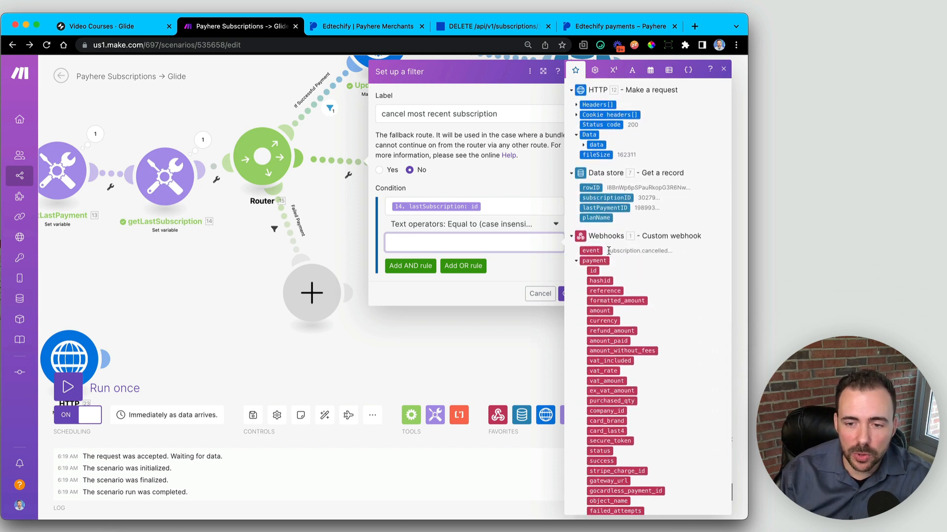
scroll(648, 293, "down", 10)
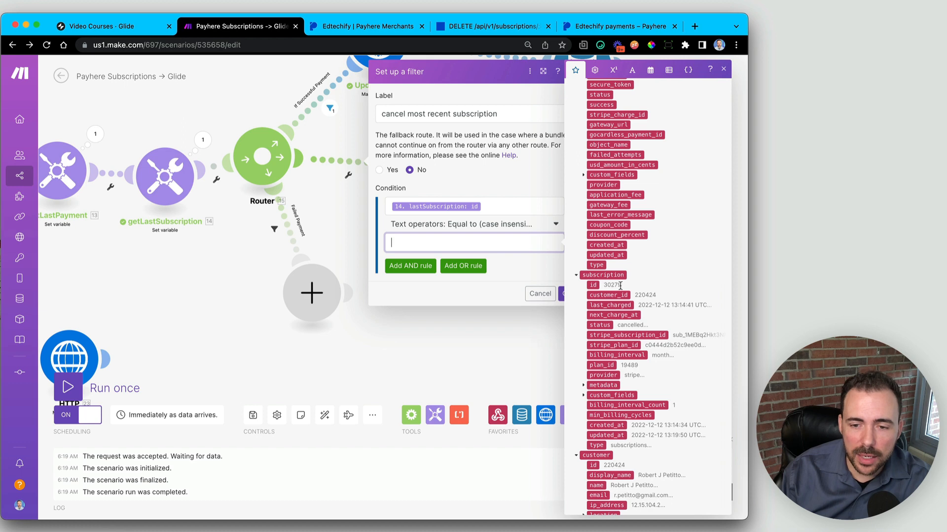
left_click(594, 286)
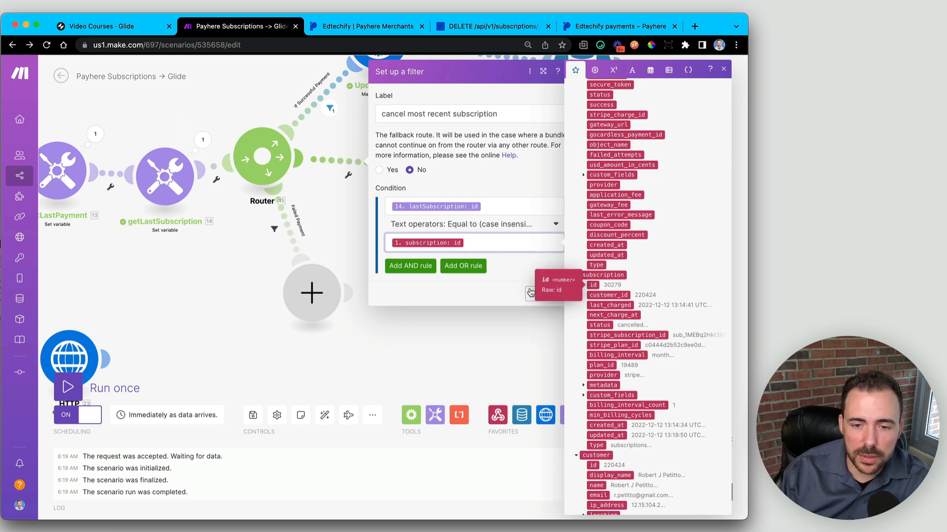
left_click(502, 205)
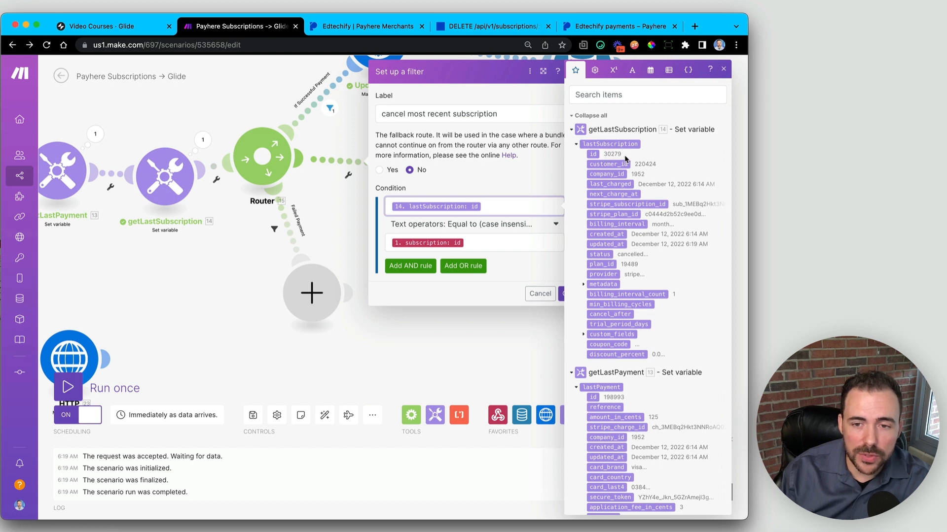
left_click(563, 294)
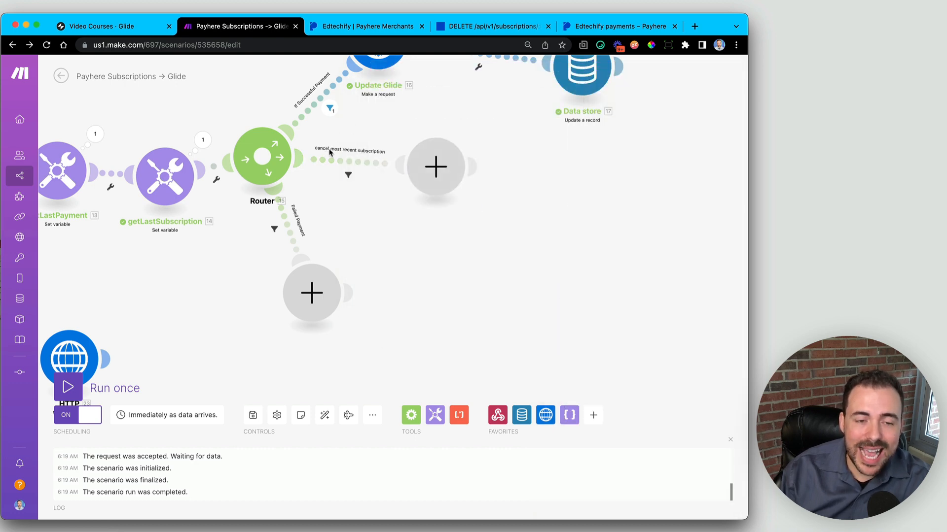
Replace the empty module on the "cancel most recent subscription" route with a clone of the Update Glide module
left_click_drag(444, 166, 430, 188)
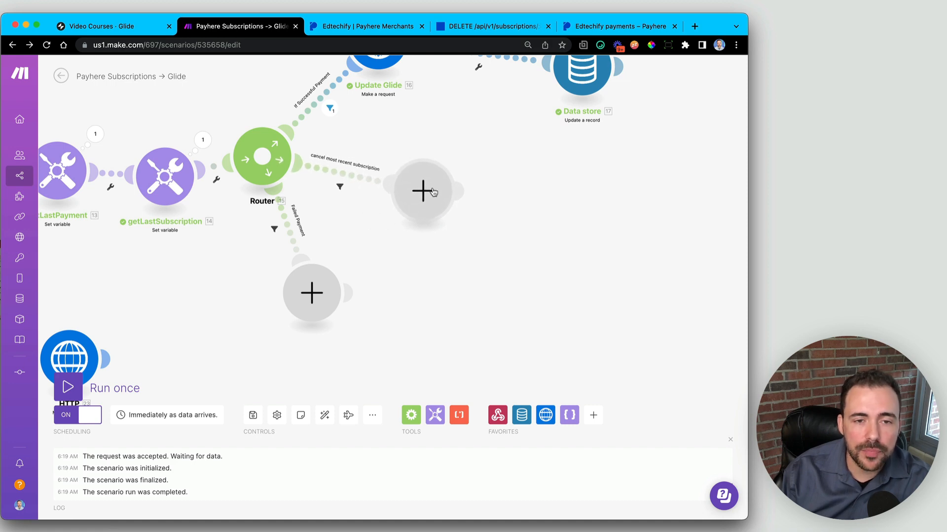
scroll(433, 192, "up", 2)
scroll(433, 192, "down", 3)
left_click_drag(192, 261, 466, 191)
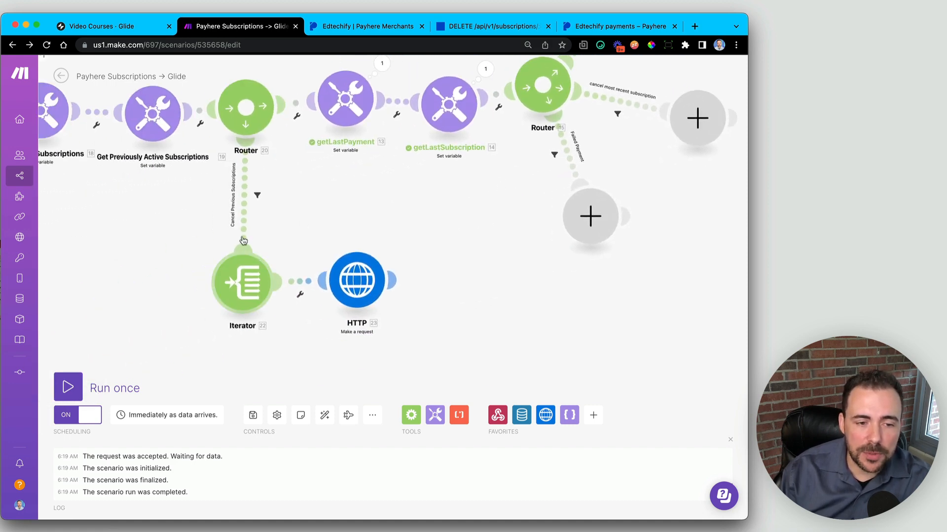
left_click_drag(473, 244, 380, 339)
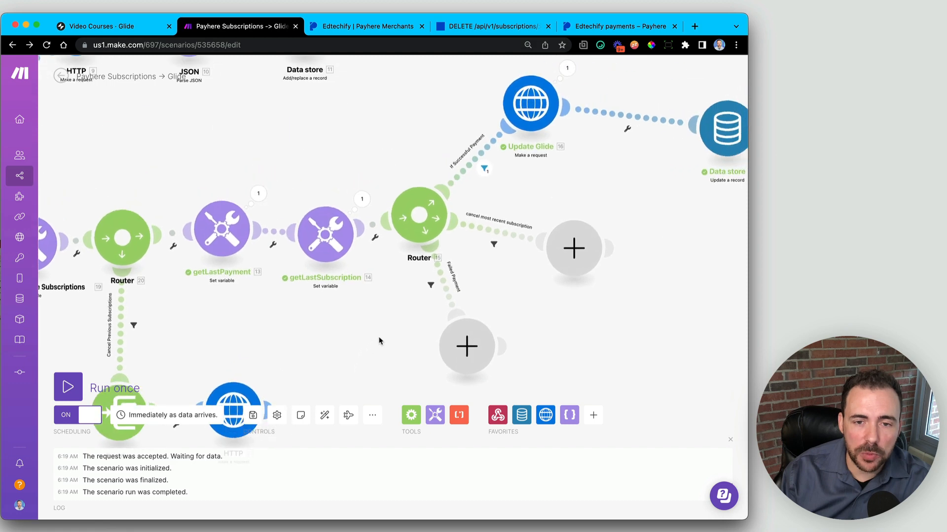
left_click_drag(602, 191, 448, 178)
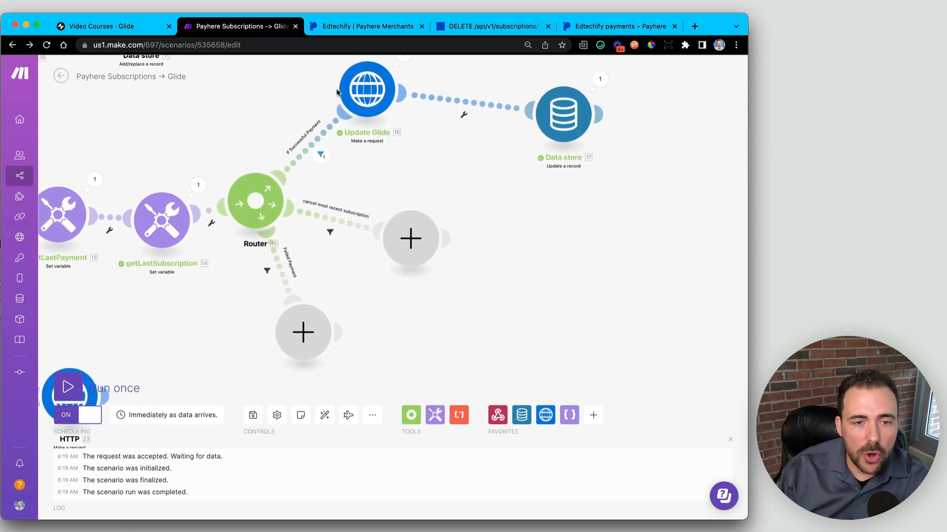
right_click(374, 93)
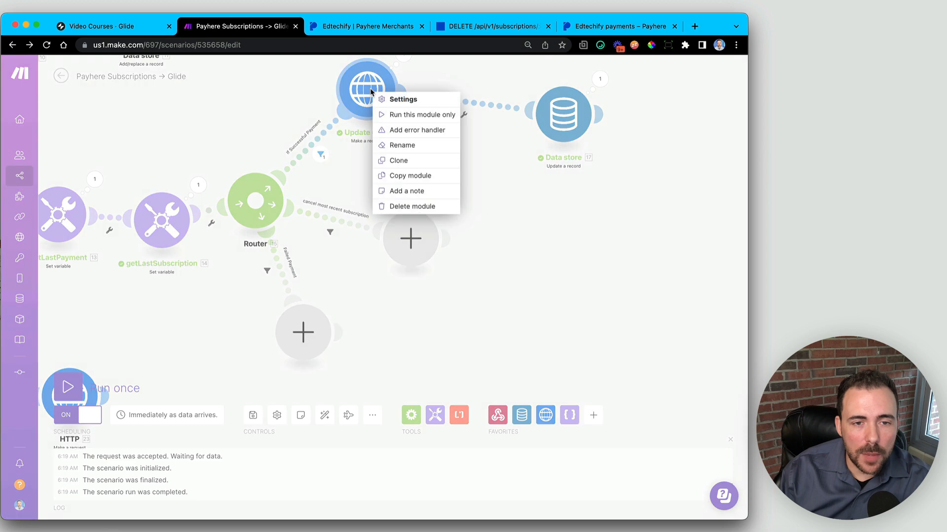
left_click(406, 161)
left_click(513, 254)
right_click(430, 263)
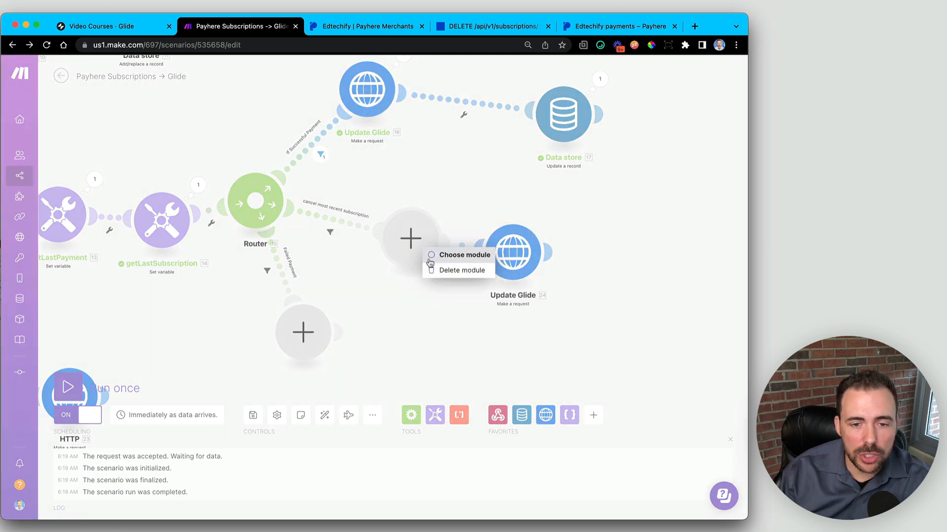
left_click(431, 269)
left_click_drag(507, 251, 423, 199)
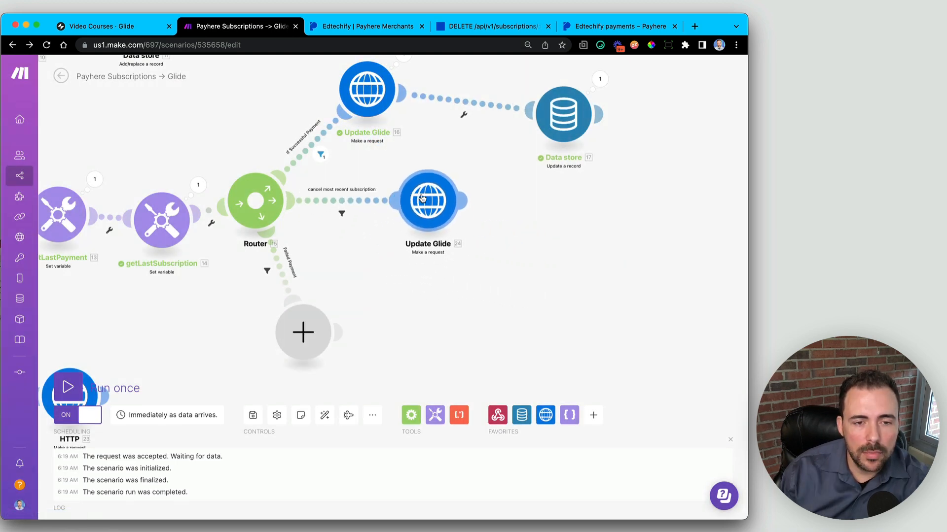
Delete the planLevel entry and the comma before it from the cloned Update Glide module's request content
left_click(422, 198)
scroll(581, 405, "down", 4)
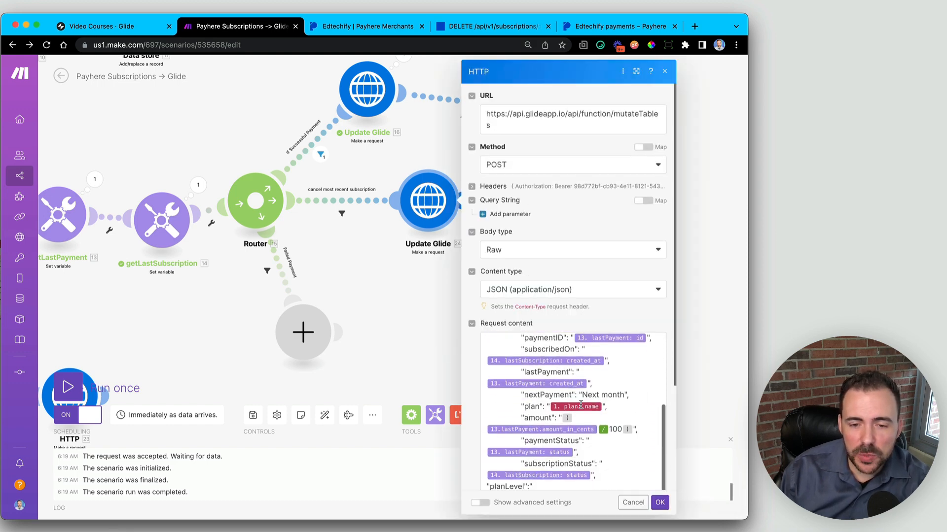
scroll(581, 405, "down", 8)
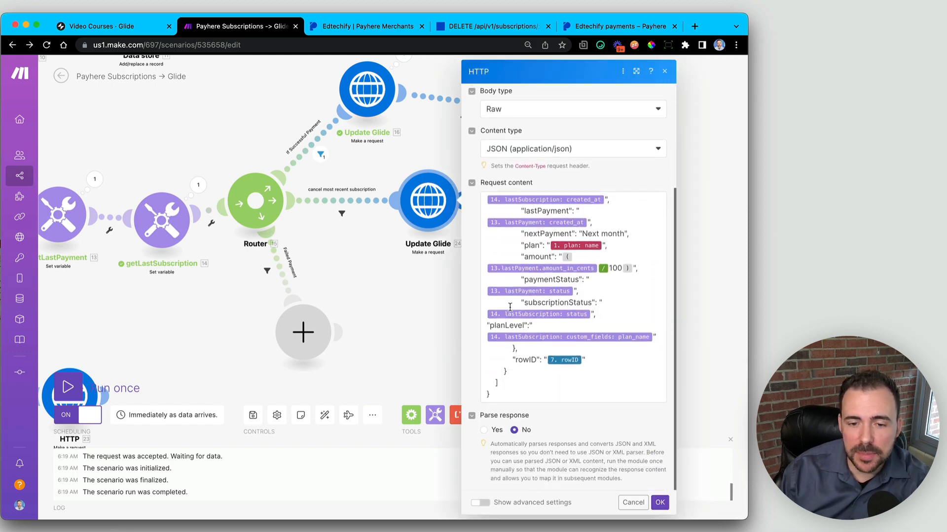
left_click_drag(515, 302, 609, 304)
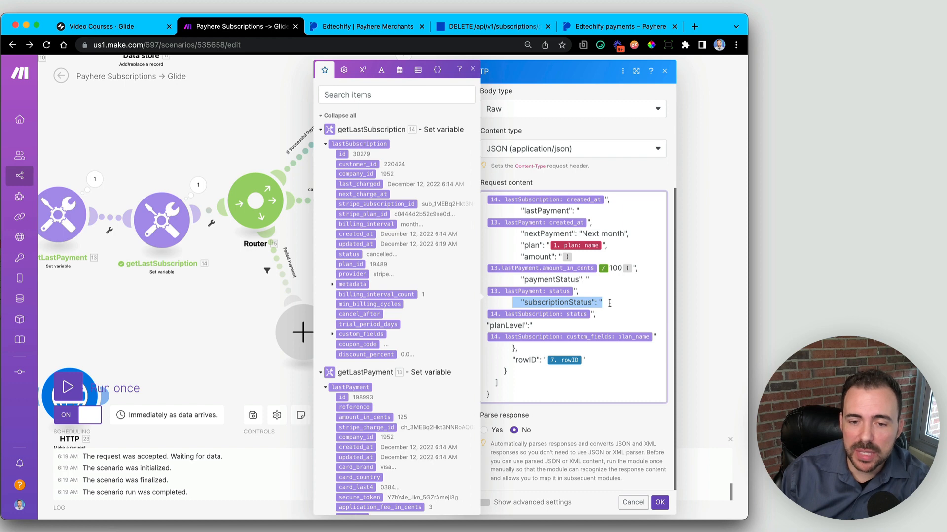
left_click(516, 347)
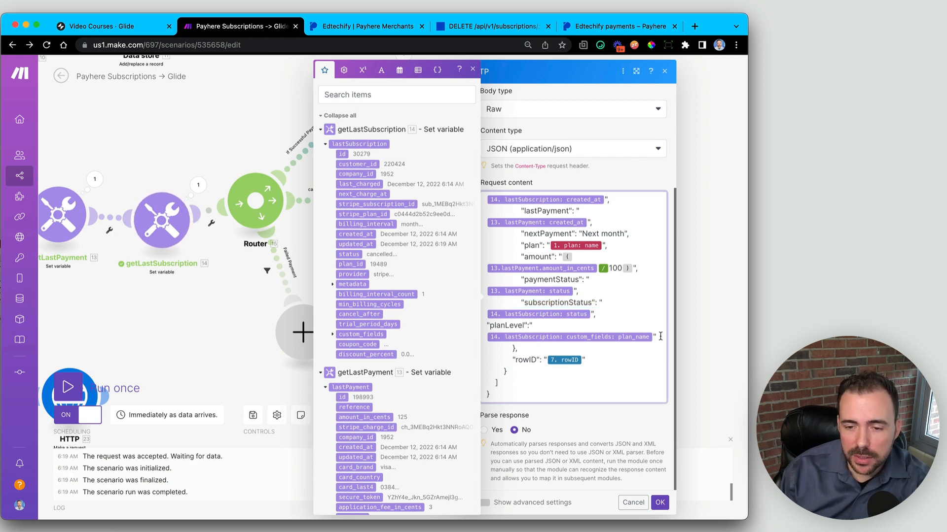
left_click_drag(661, 337, 472, 327)
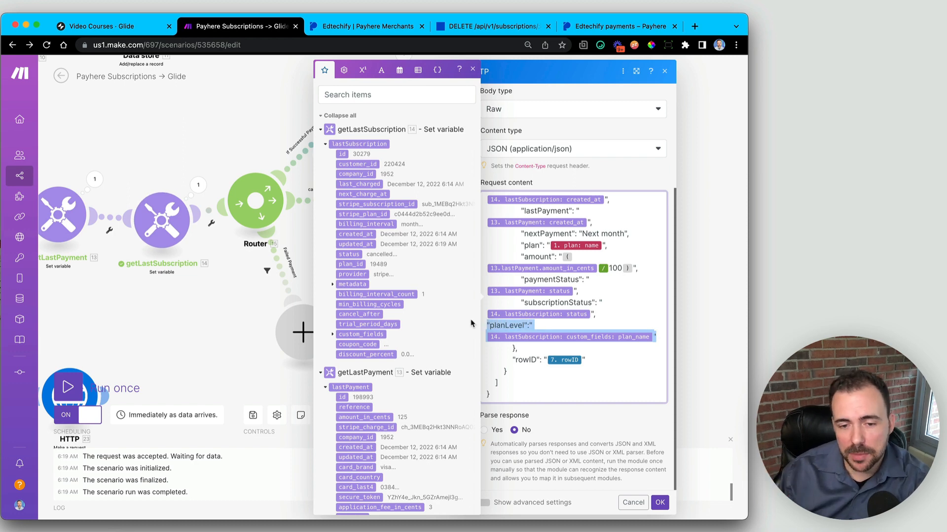
left_click(661, 335)
left_click_drag(661, 336, 473, 329)
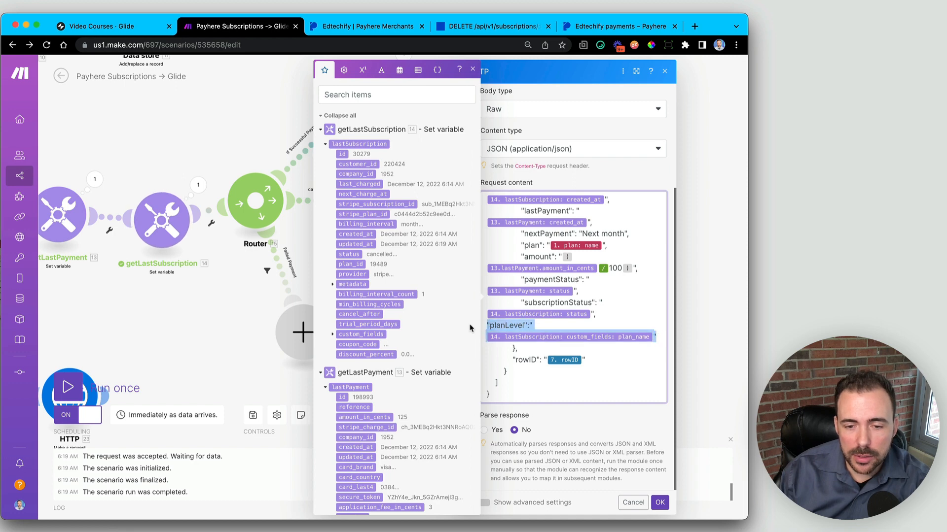
key("BackSpace")
key("BackSpace")
key("BackSpace")
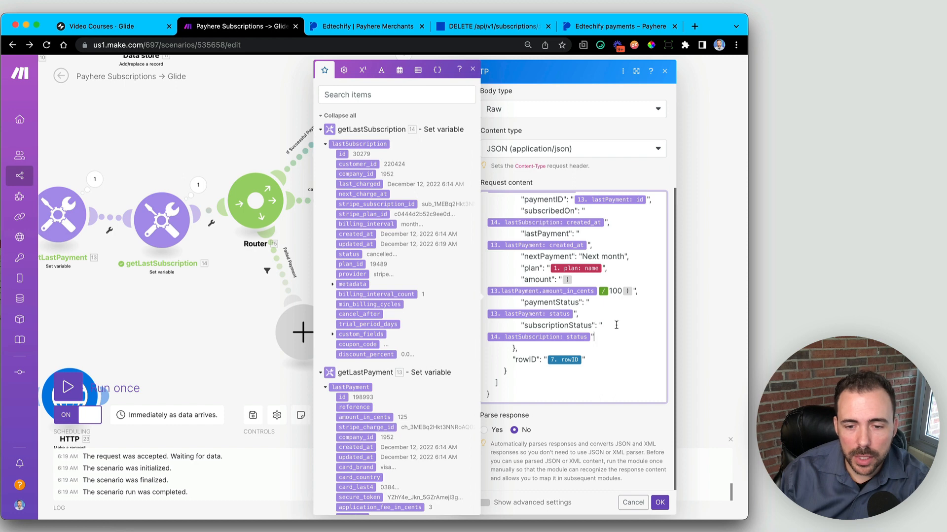
Remove all column values before subscriptionStatus from the cloned module's request content, and save the module
left_click_drag(590, 314, 479, 295)
key("BackSpace")
key("BackSpace")
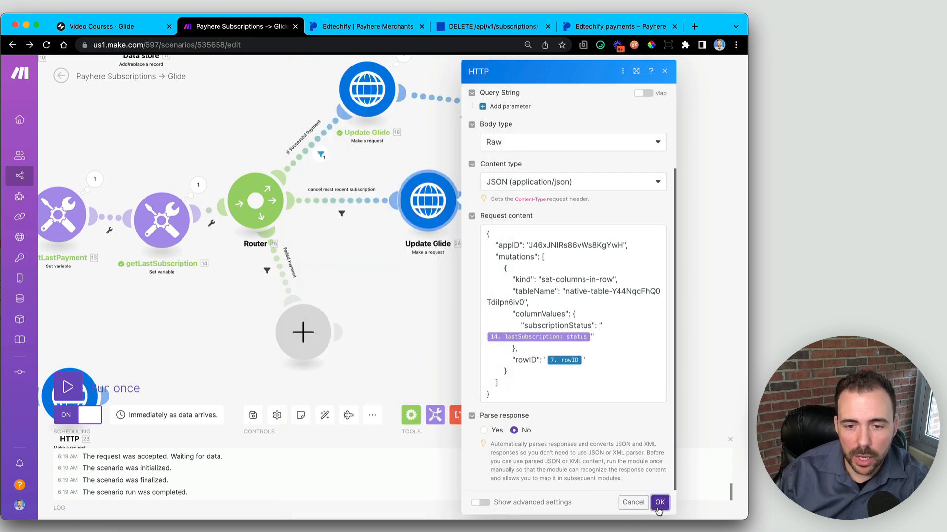
left_click(659, 503)
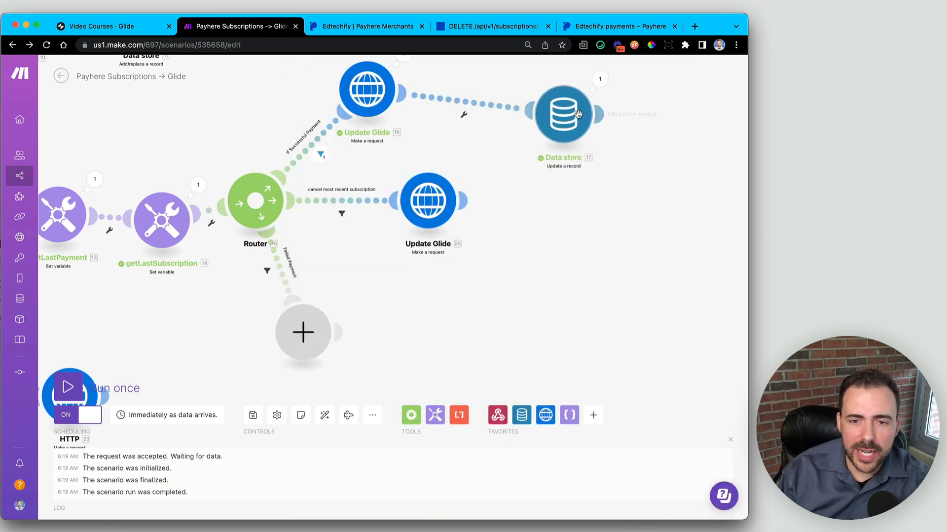
Tidy the positions of the final Data store and the cloned Update Glide module, and save the scenario
left_click_drag(567, 135, 513, 107)
mouse_move(424, 200)
left_mouse_down()
mouse_move(400, 200)
mouse_move(417, 210)
mouse_move(411, 202)
left_mouse_up()
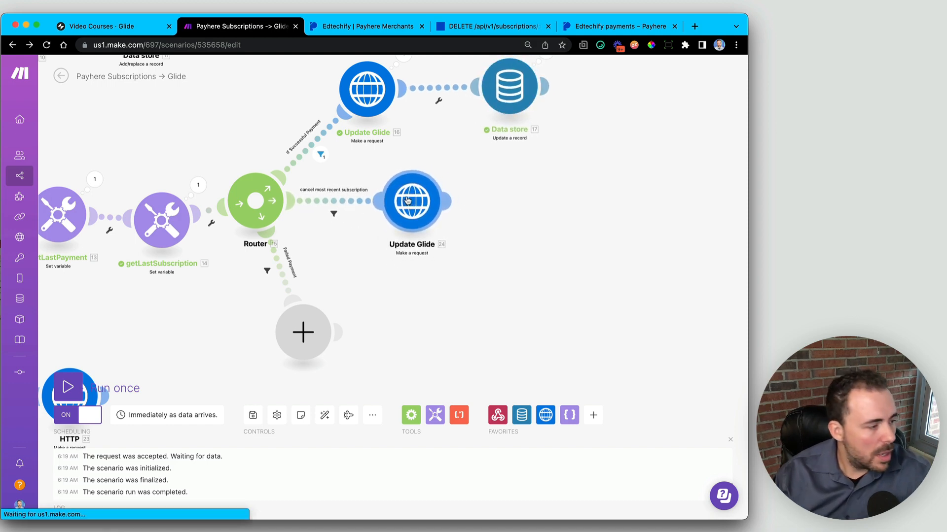
left_click(253, 417)
Review the DELETE request settings of the Iterator's HTTP module, and move that module slightly lower on the canvas
left_click_drag(194, 361, 449, 202)
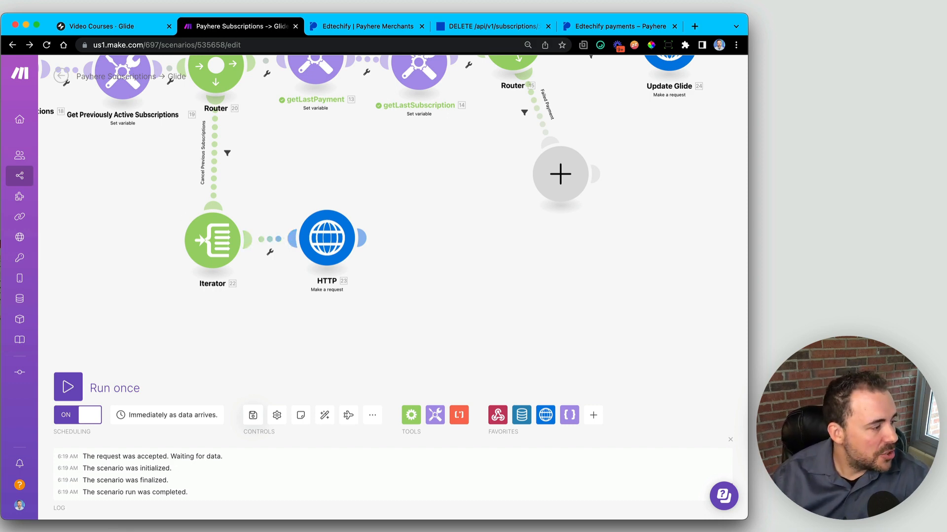
left_click(266, 329)
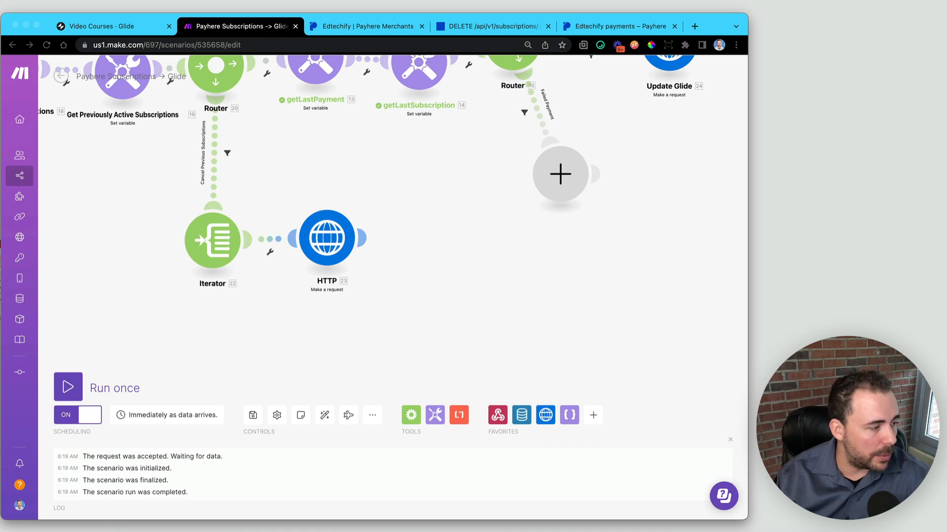
left_click(329, 241)
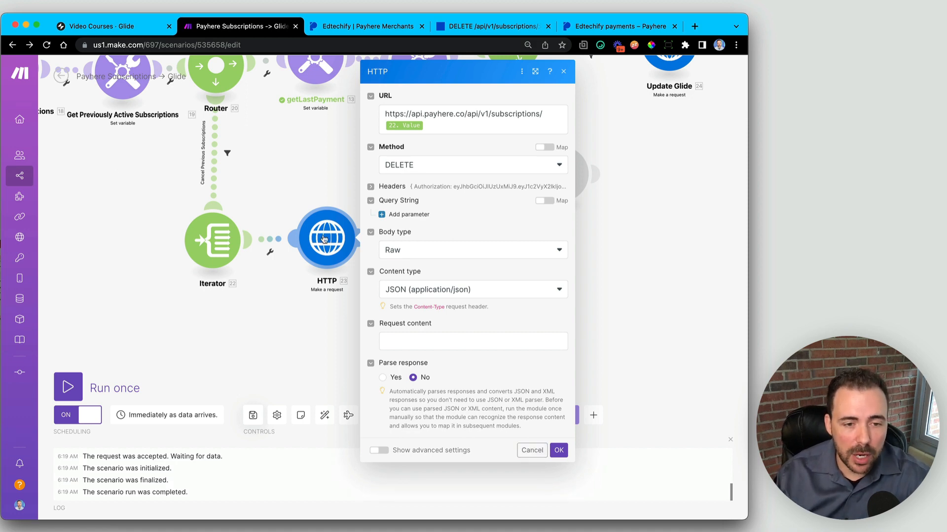
left_click(552, 451)
left_click_drag(326, 238, 356, 283)
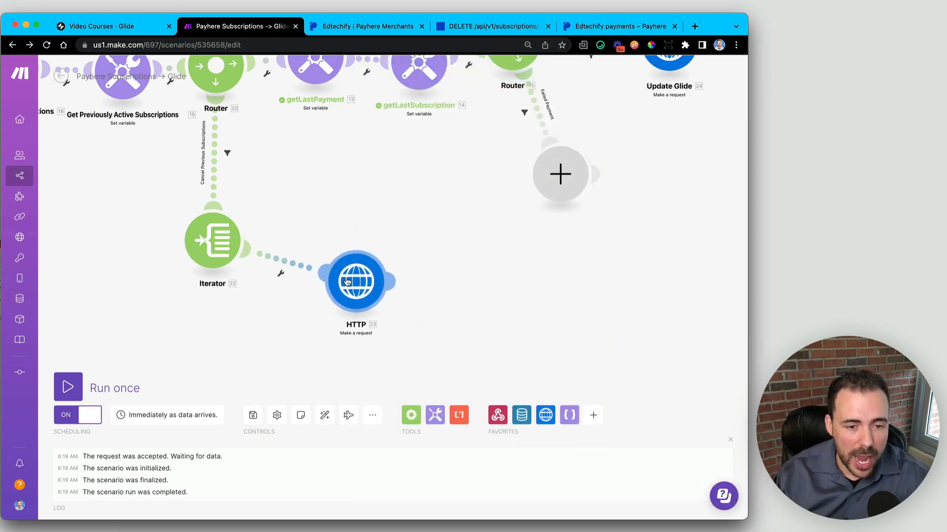
left_click_drag(354, 282, 344, 280)
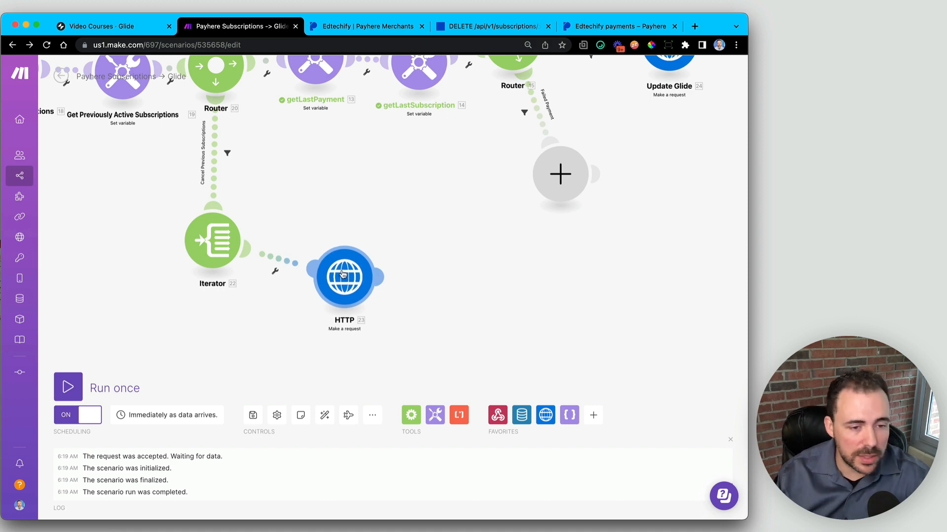
Review the variable settings of the Get Active Subscriptions module, and close them without changes
key("super+Tab")
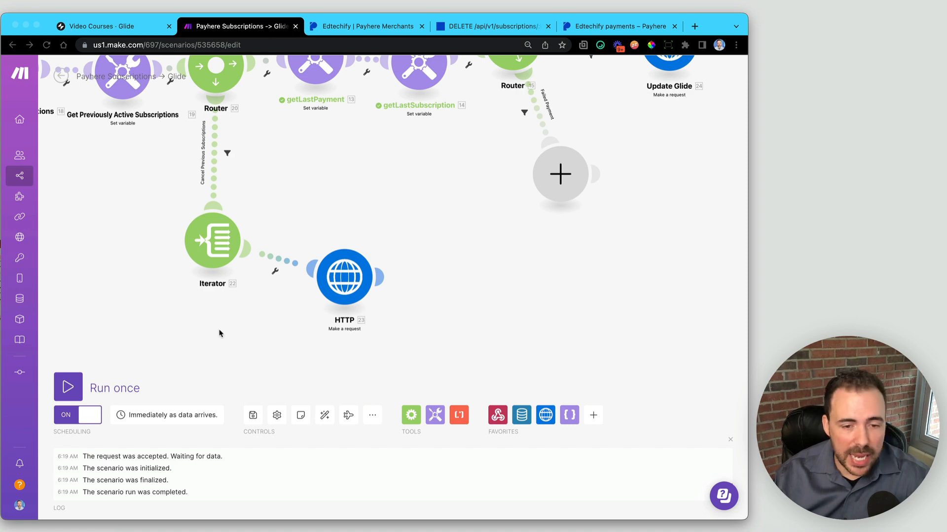
left_click(145, 175)
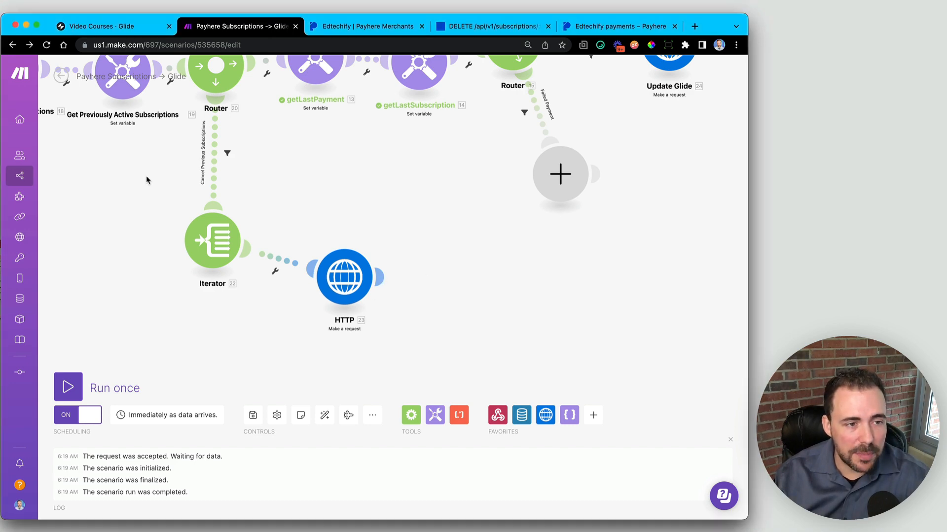
left_click_drag(145, 176, 274, 223)
left_click(140, 132)
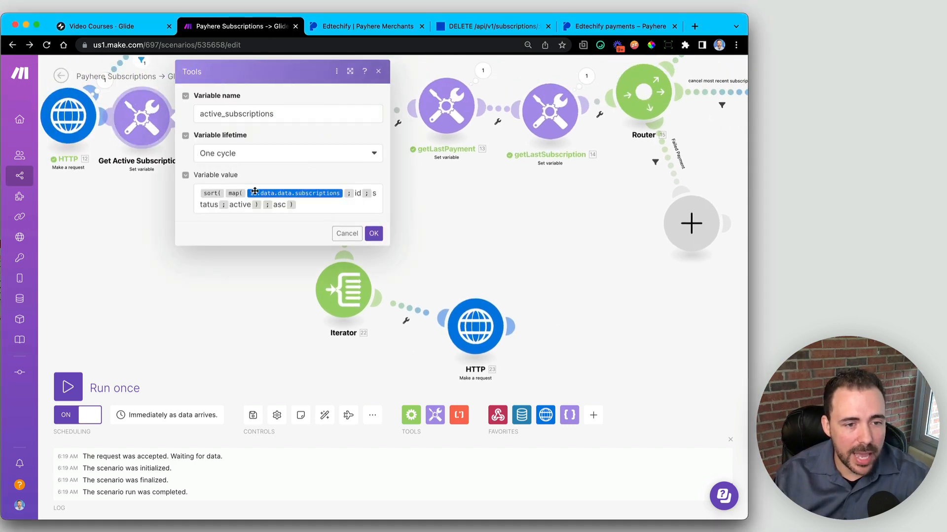
left_click(269, 301)
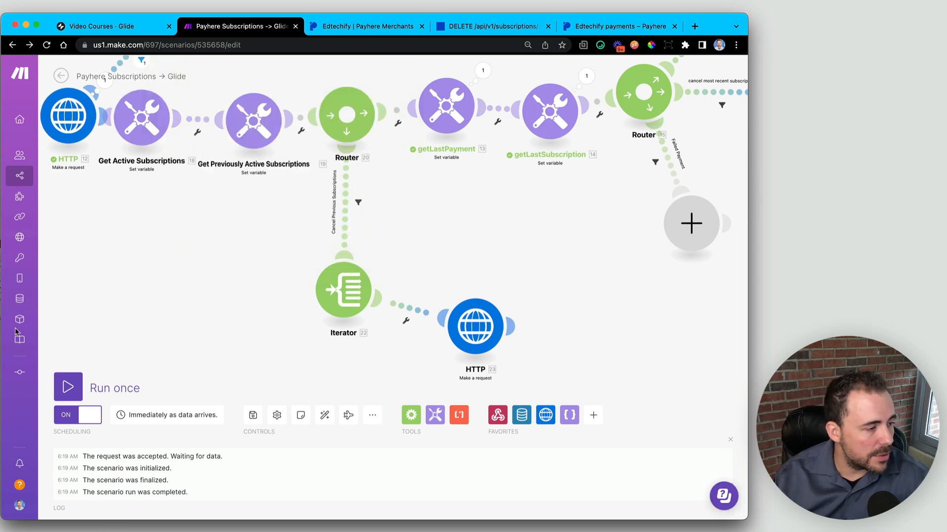
Add a Tools Set variable module after the Iterator's HTTP module and tidy the positions of both modules
left_click(435, 415)
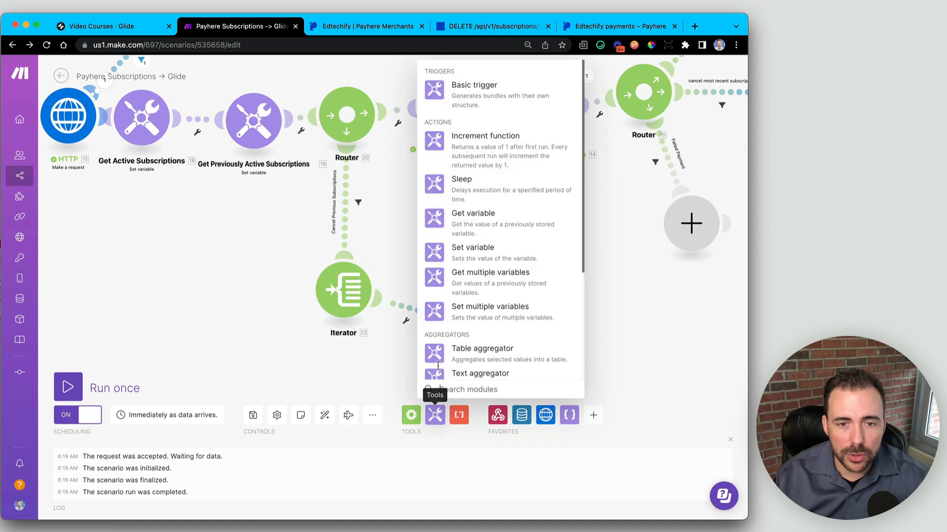
left_click(472, 253)
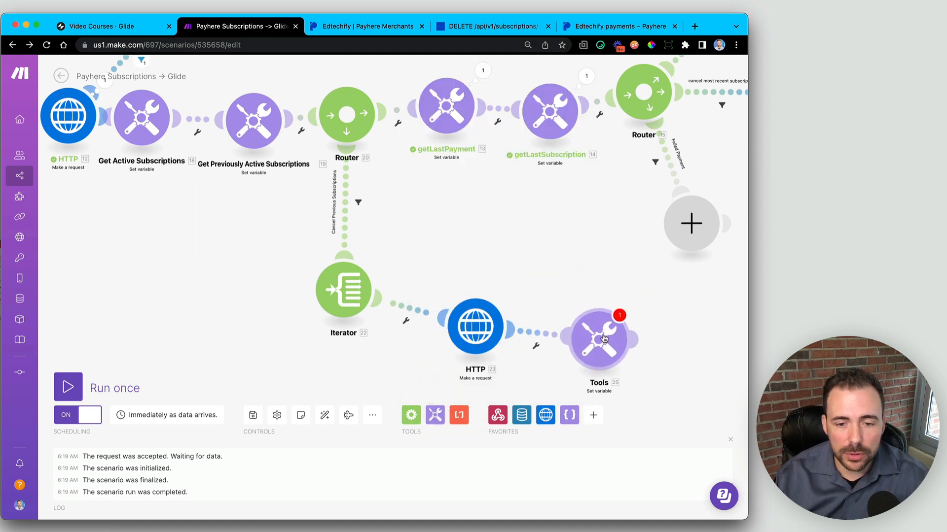
left_click(592, 332)
left_click(544, 258)
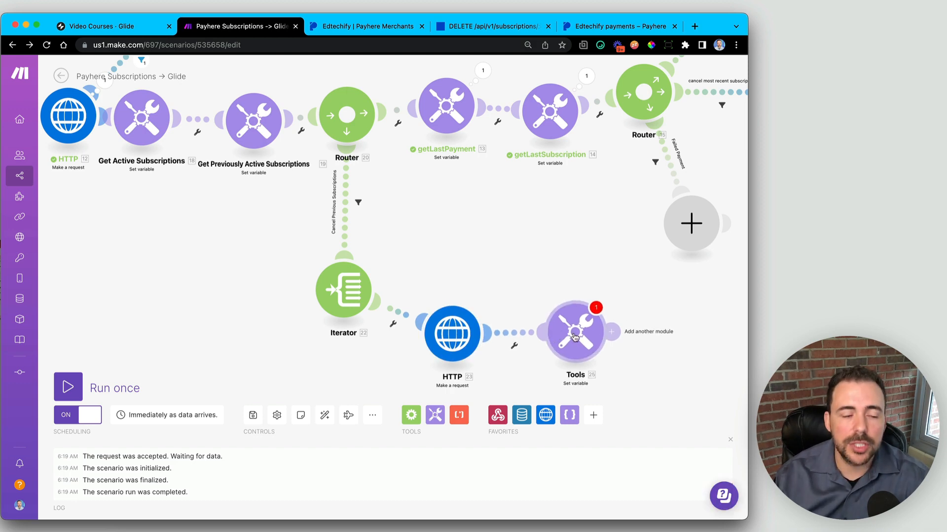
Name the new module's variable cancelled_subscription_payment_id
left_click(579, 337)
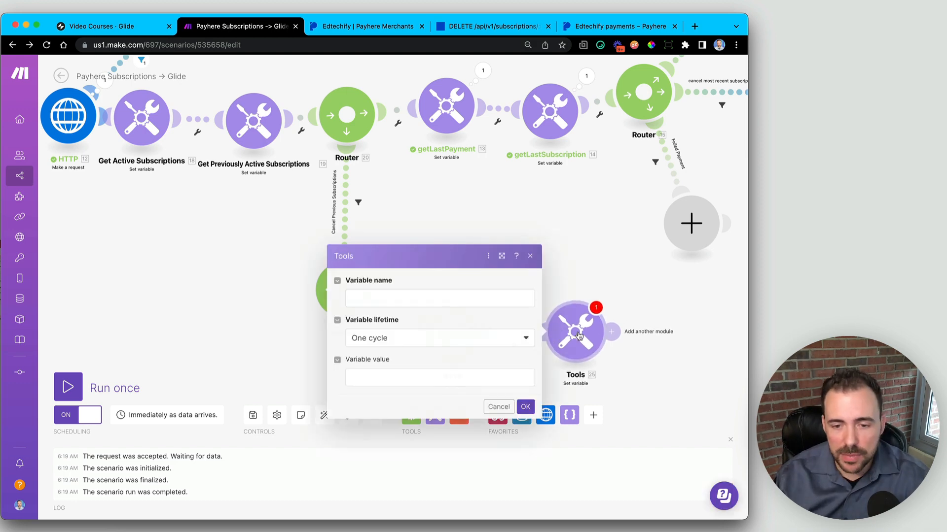
left_click(416, 306)
type("cancel")
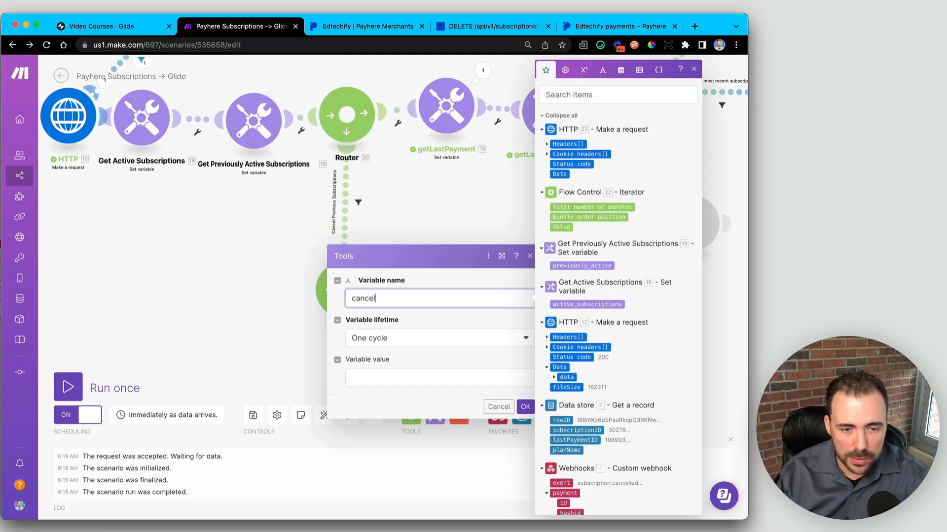
type("led_subscr")
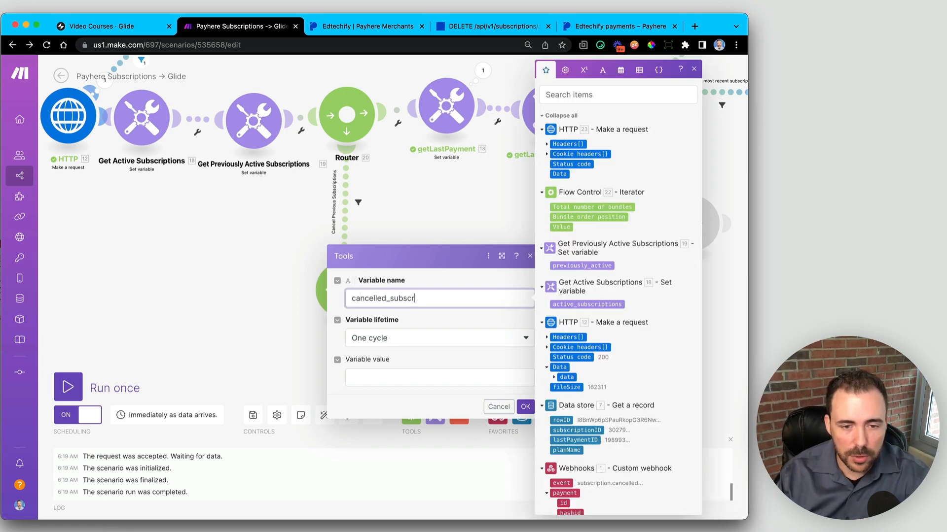
type("iption_pa")
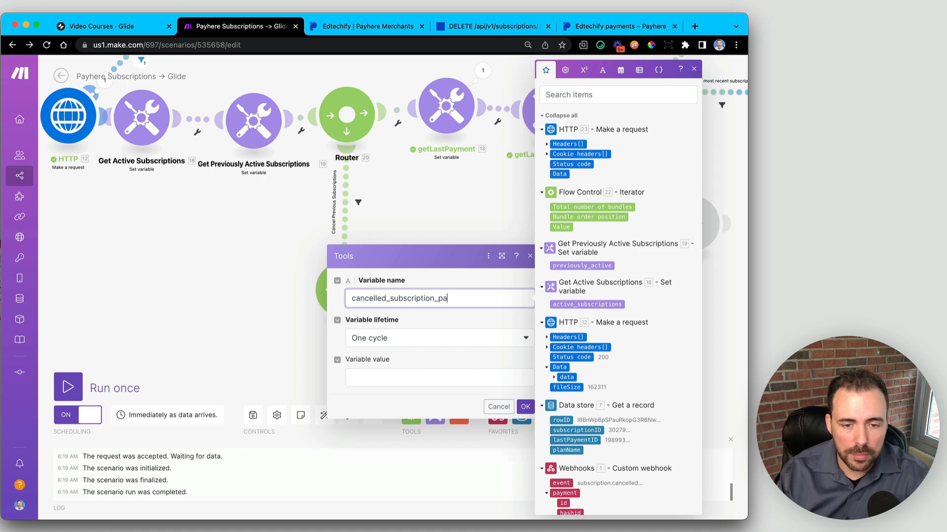
type("yment")
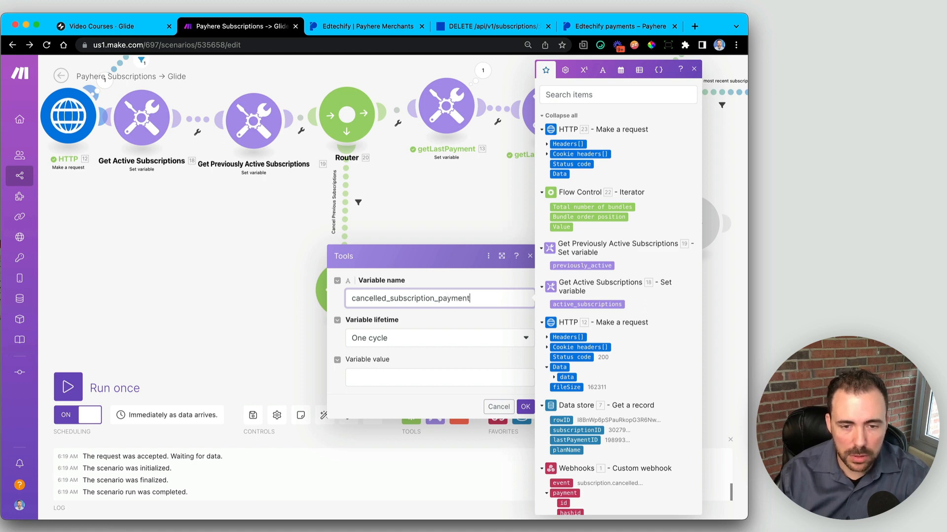
type("_id")
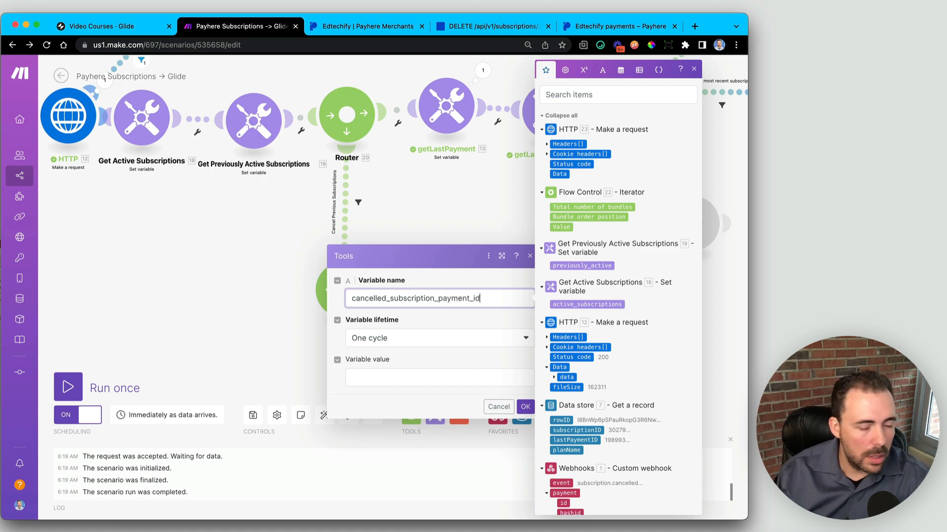
Start the variable value with a map function over the payments[] array from the first HTTP module's (12) data
left_click(410, 377)
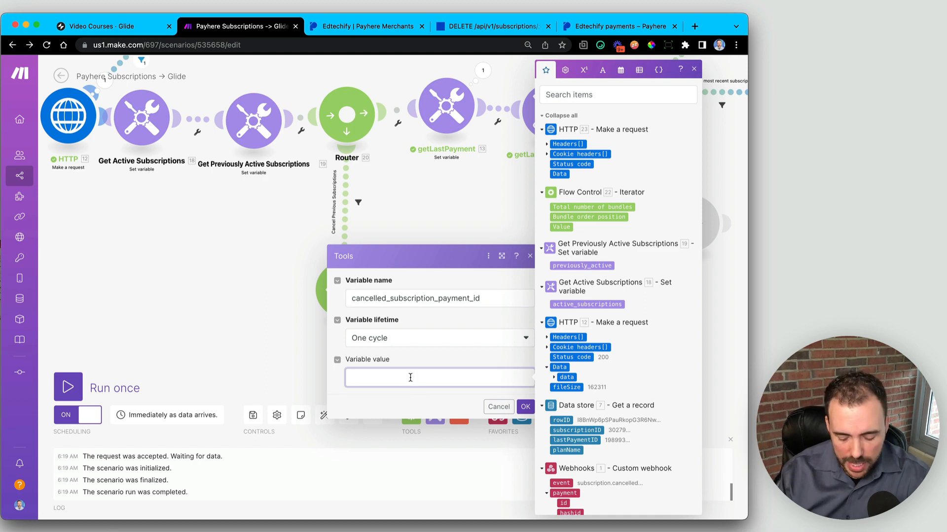
type("mAP")
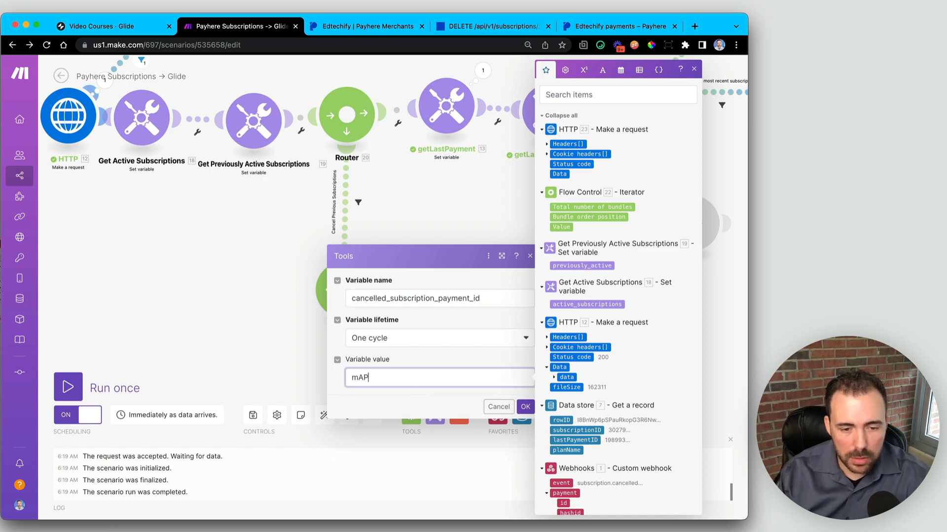
key("BackSpace")
key("BackSpace")
type("ap(")
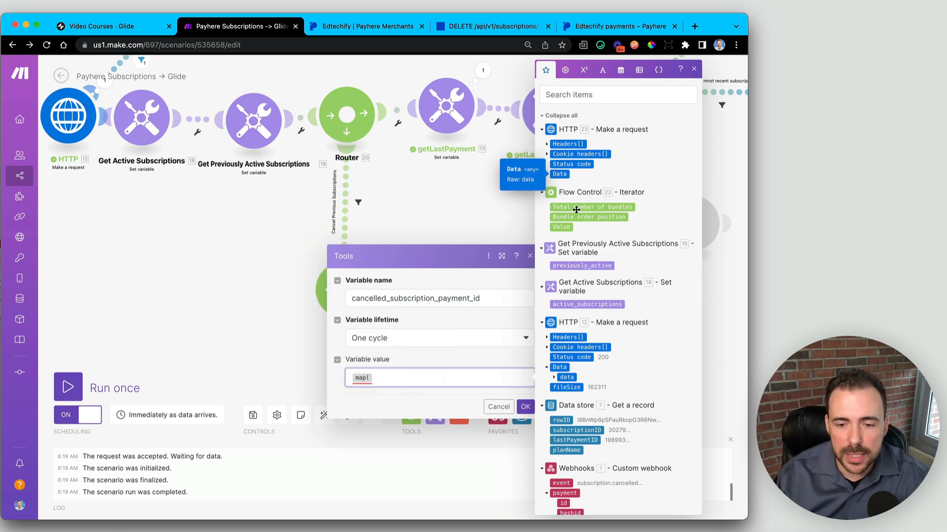
scroll(589, 338, "down", 1)
left_click(554, 344)
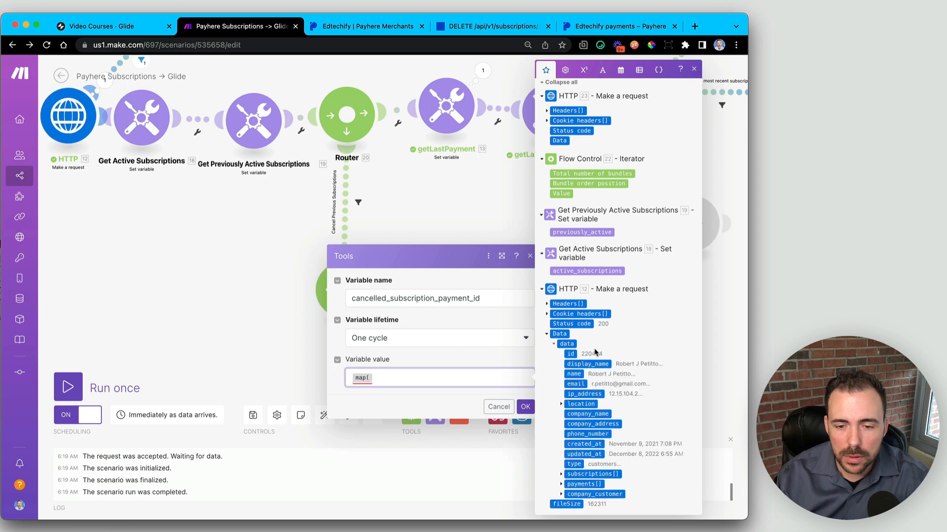
scroll(595, 352, "down", 3)
left_click(581, 389)
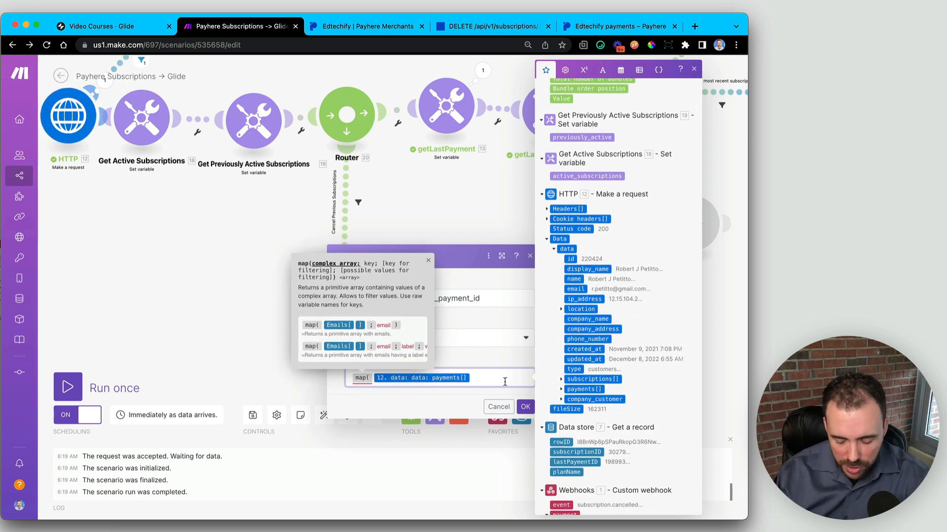
Complete the map function with key id, filter key subscription_id and the Iterator's Value as filter value, and save the module
type(";")
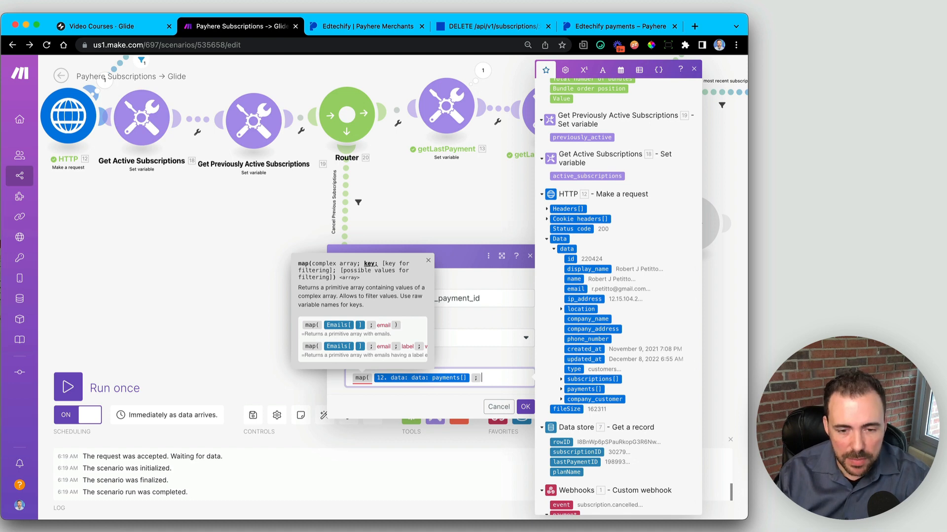
type("if")
type("d")
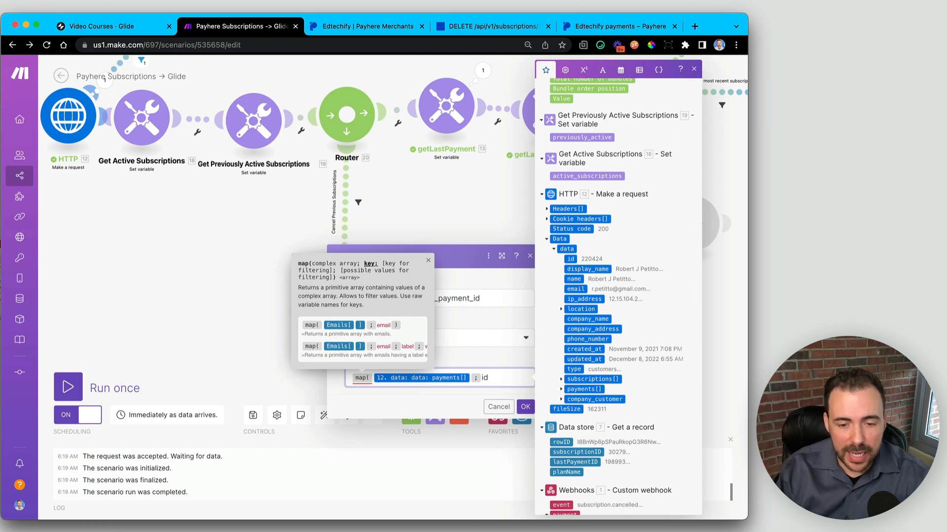
type("; ")
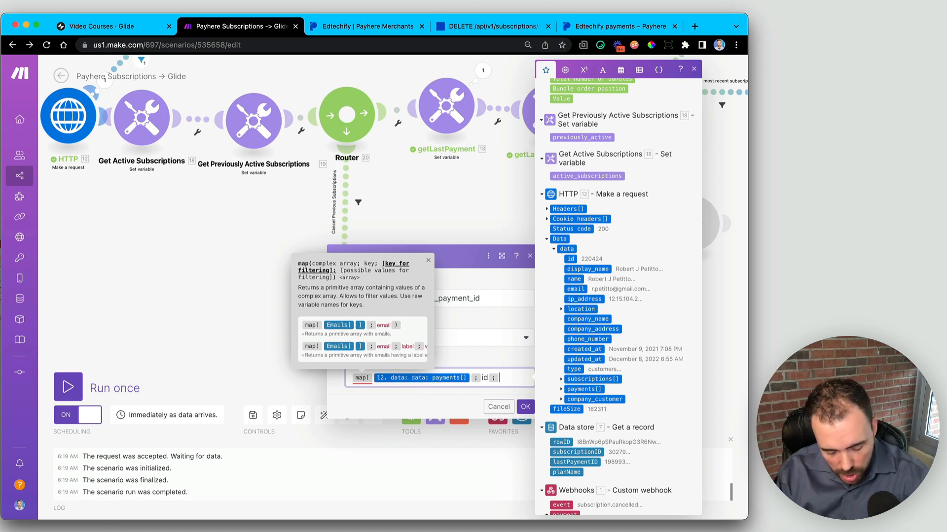
type("su")
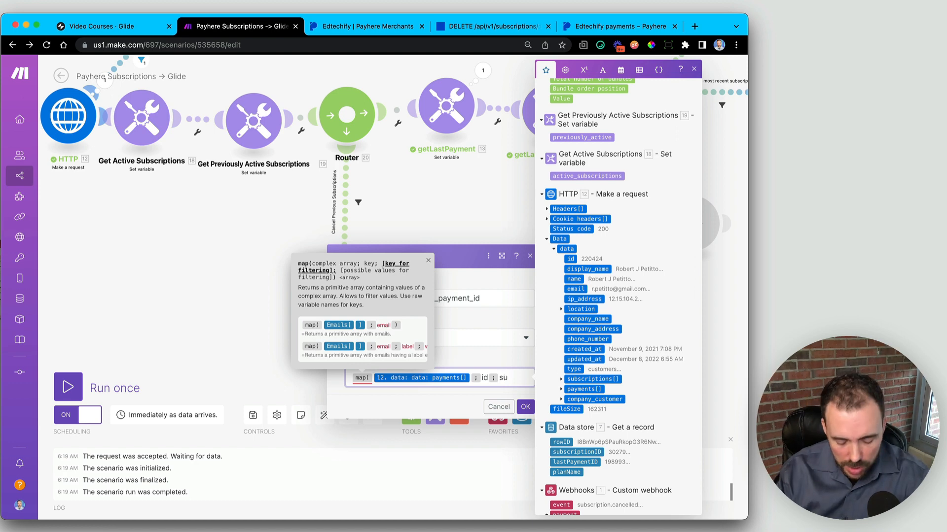
type("bscription")
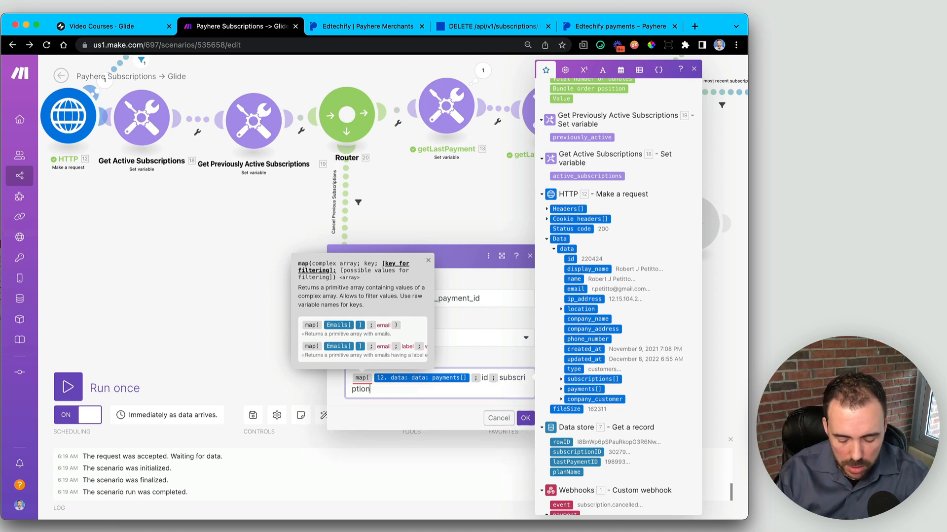
type("_id ")
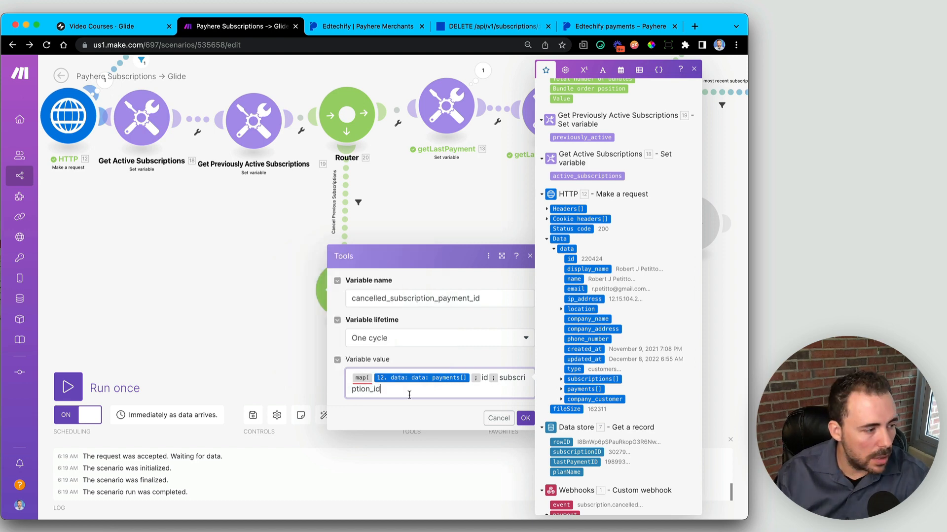
type(";")
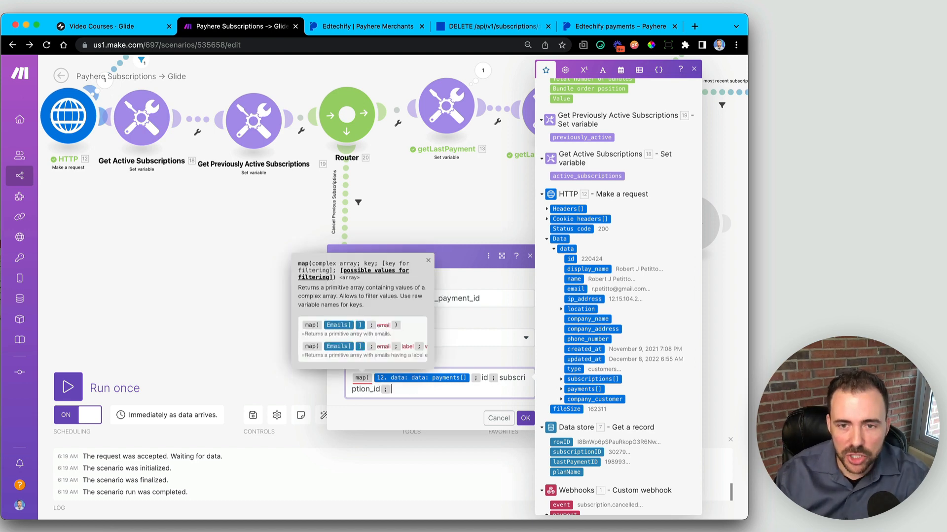
left_click(560, 99)
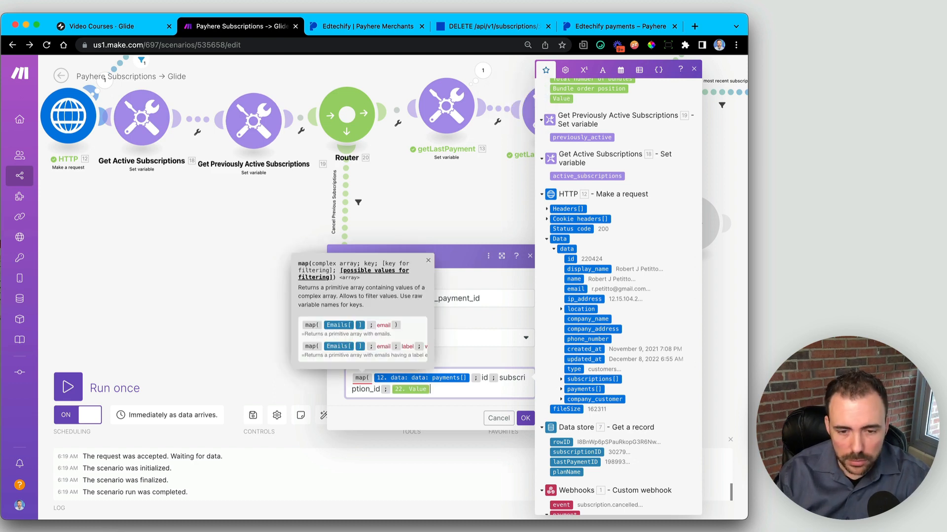
type(")")
left_click(525, 413)
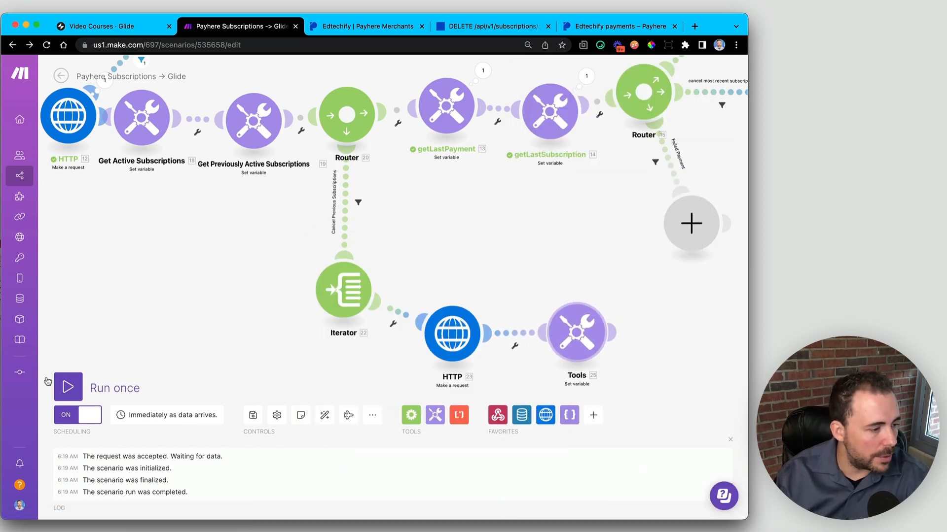
Review the map formula in the cancelled_subscription_payment_id variable module, and close its settings
left_click(578, 339)
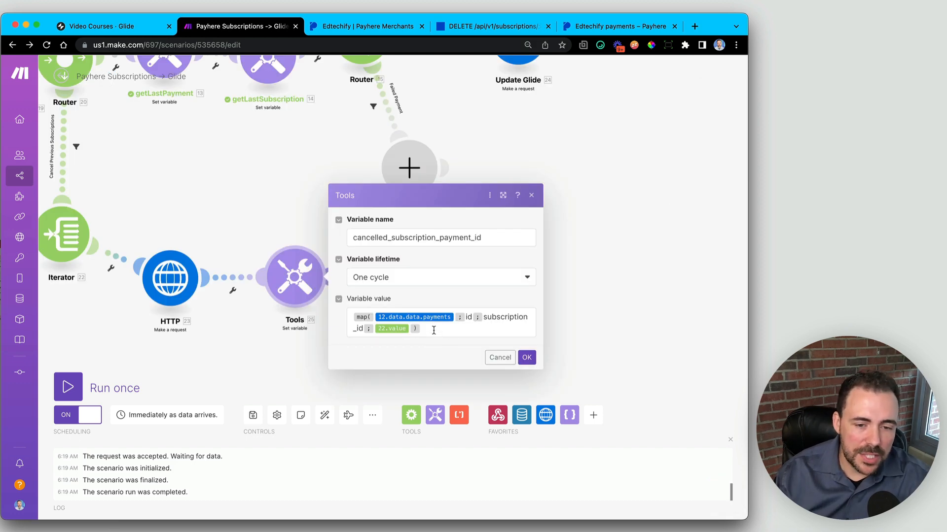
left_click(434, 330)
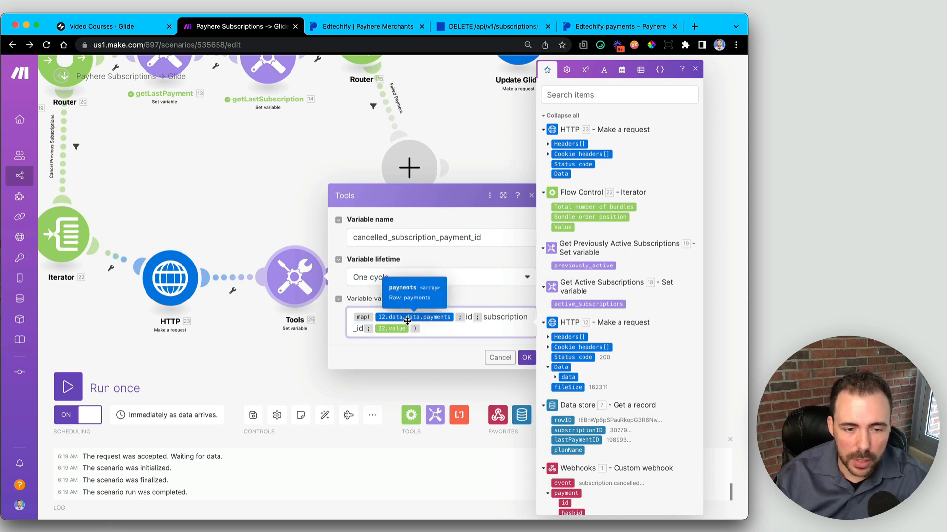
left_click(524, 358)
Add a Flow Control Iterator, connect it after the new Set variable module, and open its Array value for mapping
left_click(411, 416)
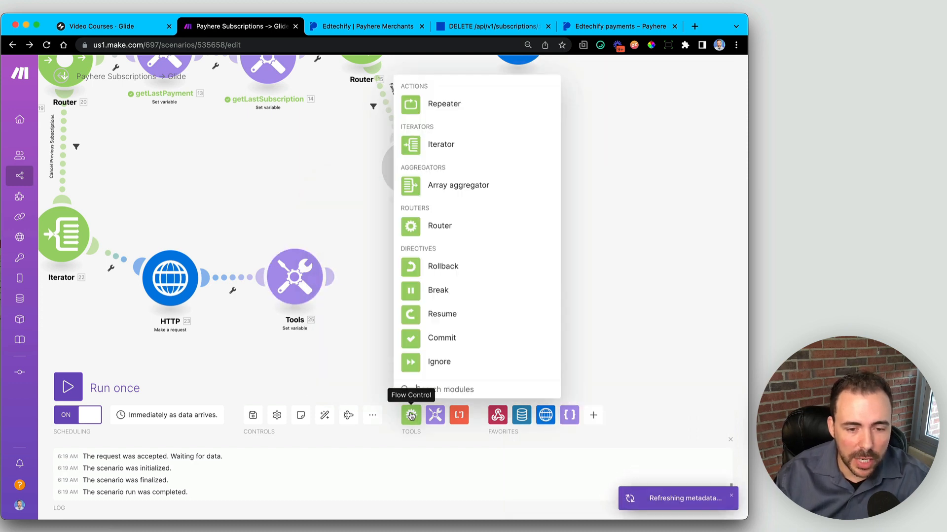
left_click(412, 145)
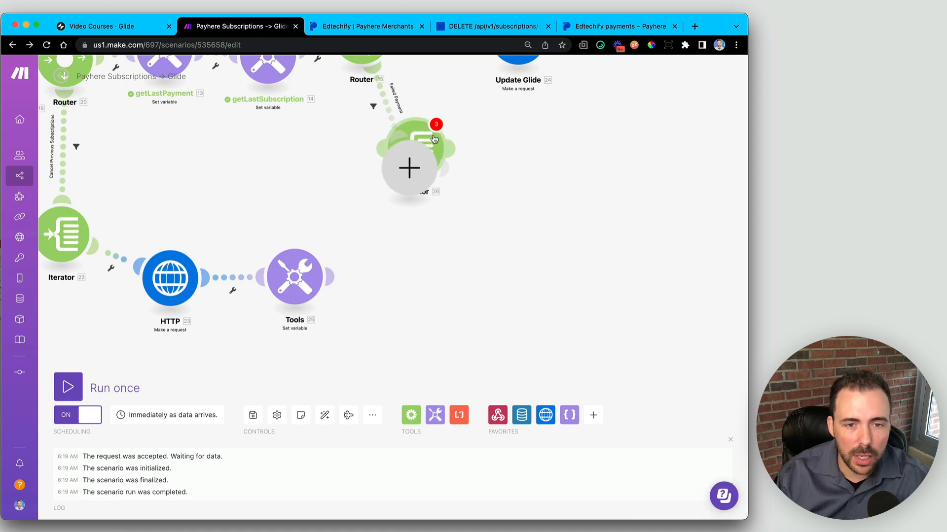
left_click_drag(434, 138, 413, 270)
left_click(414, 273)
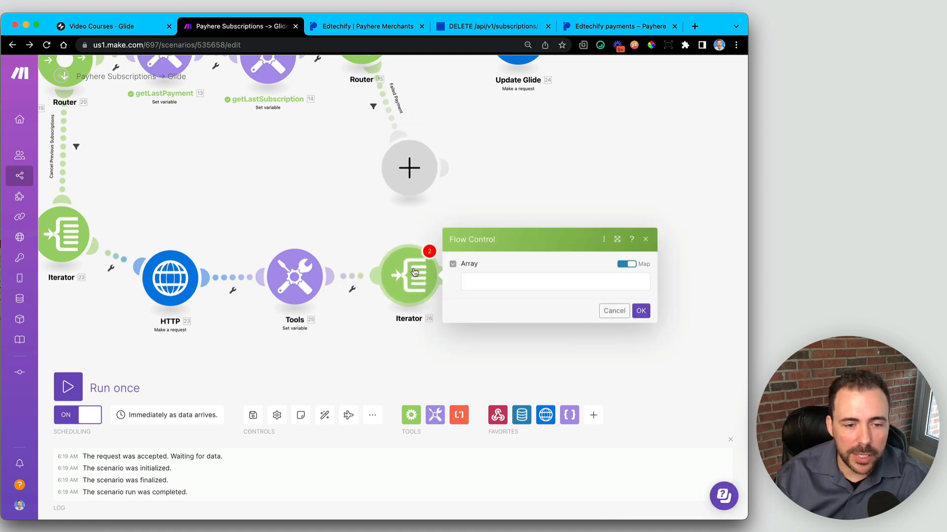
left_click(501, 278)
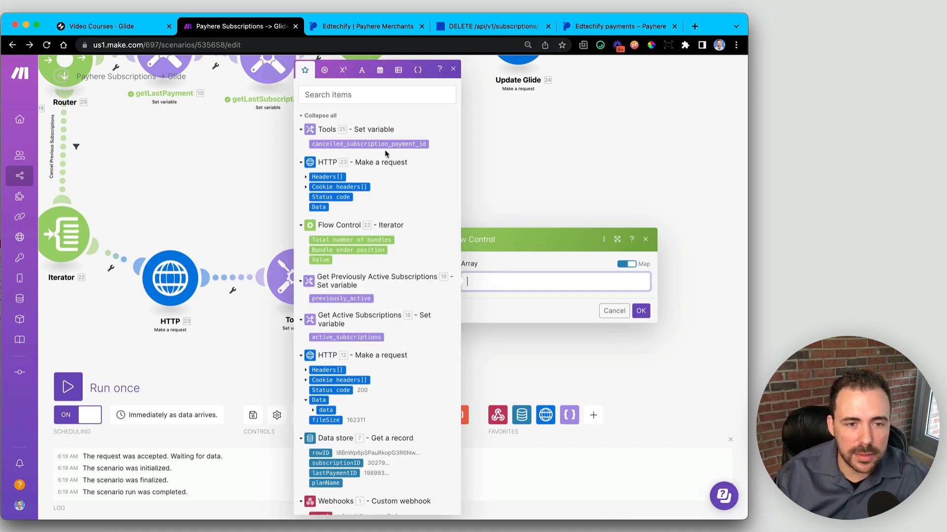
Rename the Set variable module between the HTTP module and the new Iterator to cancelled_payment_array
right_click(282, 277)
left_click(320, 326)
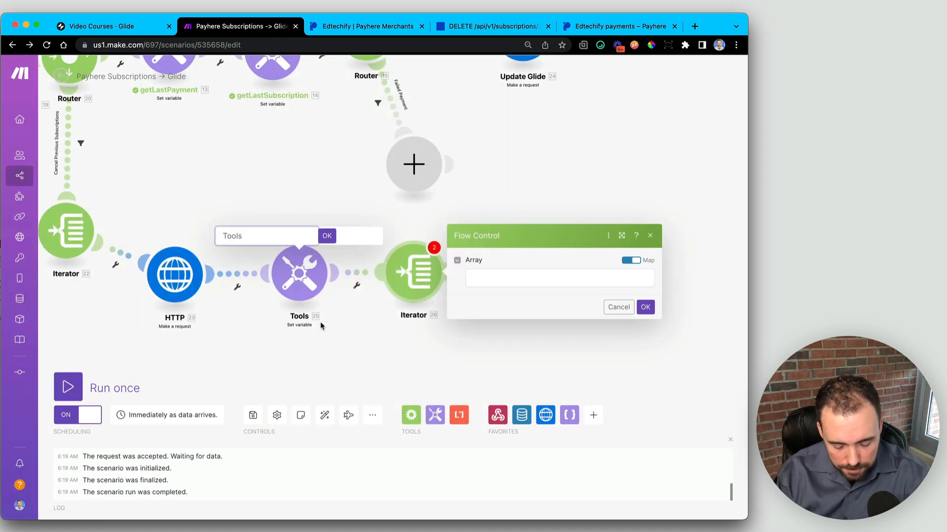
type("payment")
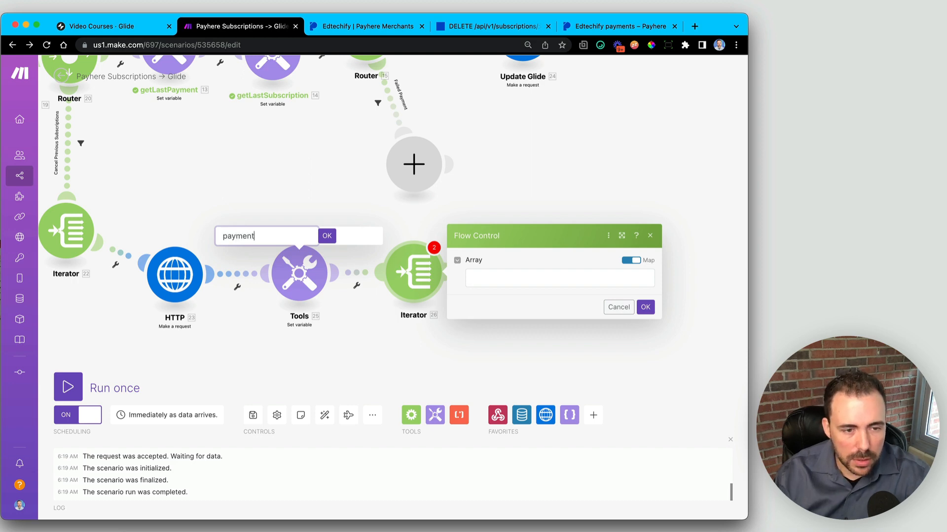
key("super+Left")
type("canceled payment")
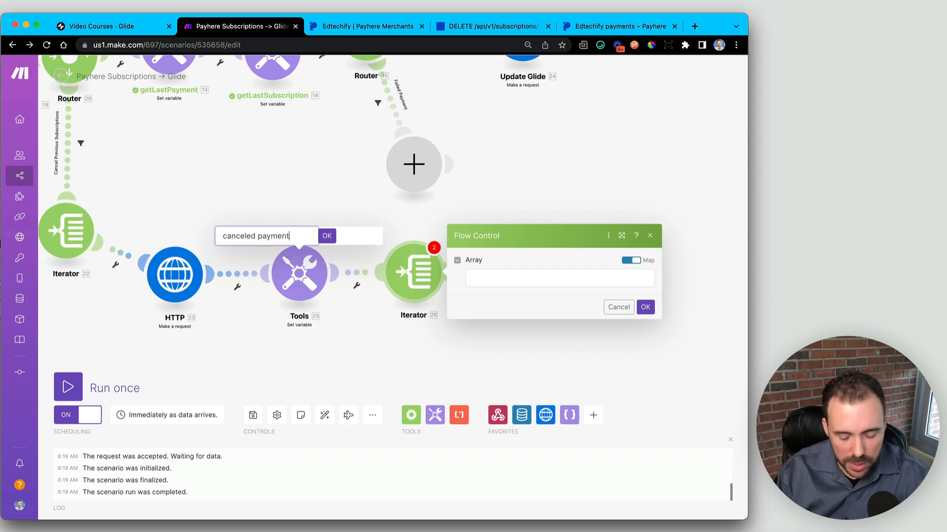
type(" array")
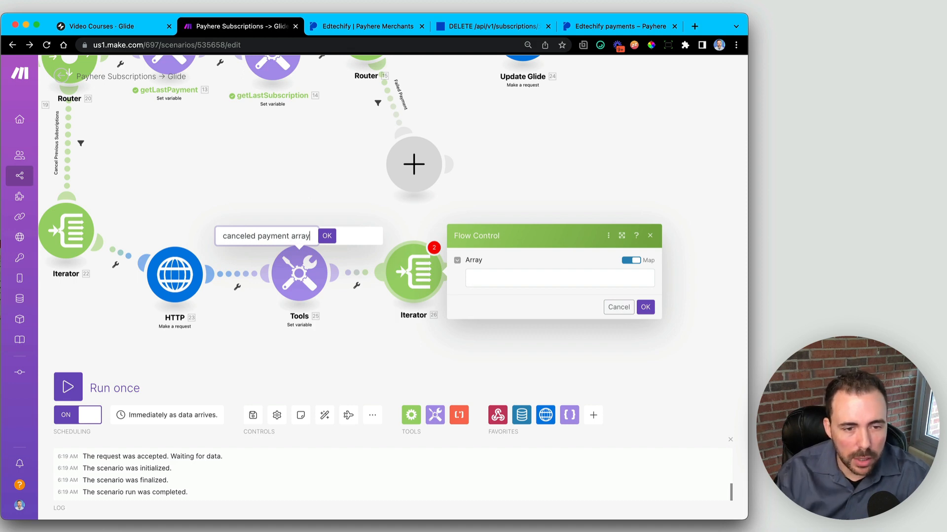
scroll(317, 324, "right", 2)
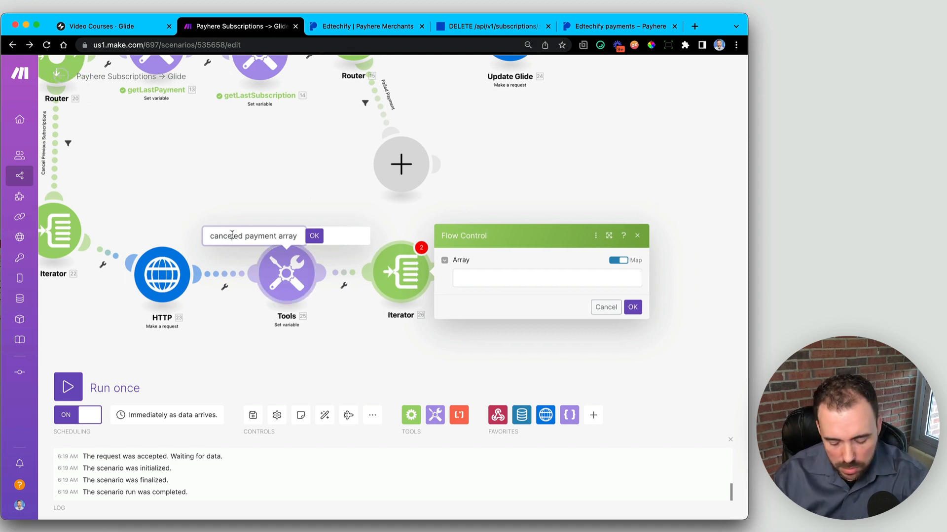
type("l")
left_click(314, 235)
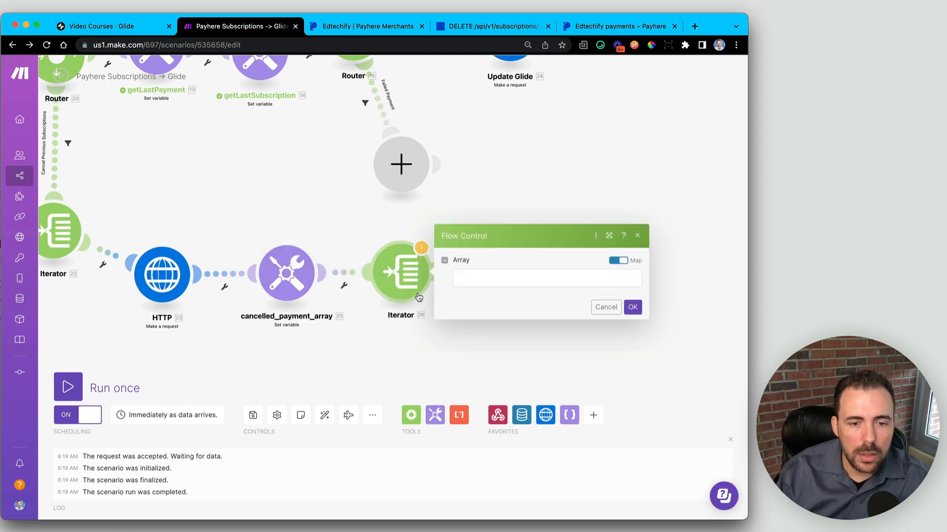
Map cancelled_subscription_payment_id from the cancelled_payment_array module as the new Iterator's array, and save the settings
left_click(497, 274)
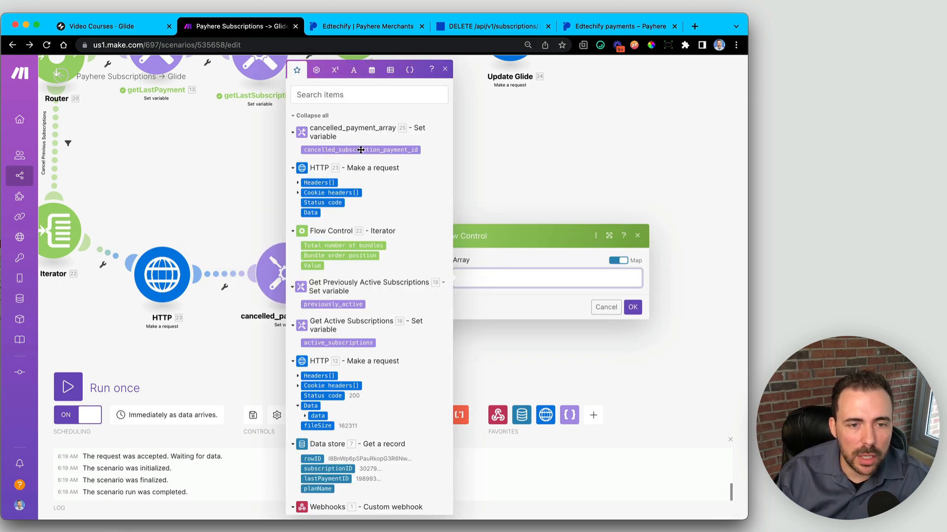
left_click(360, 150)
left_click(632, 307)
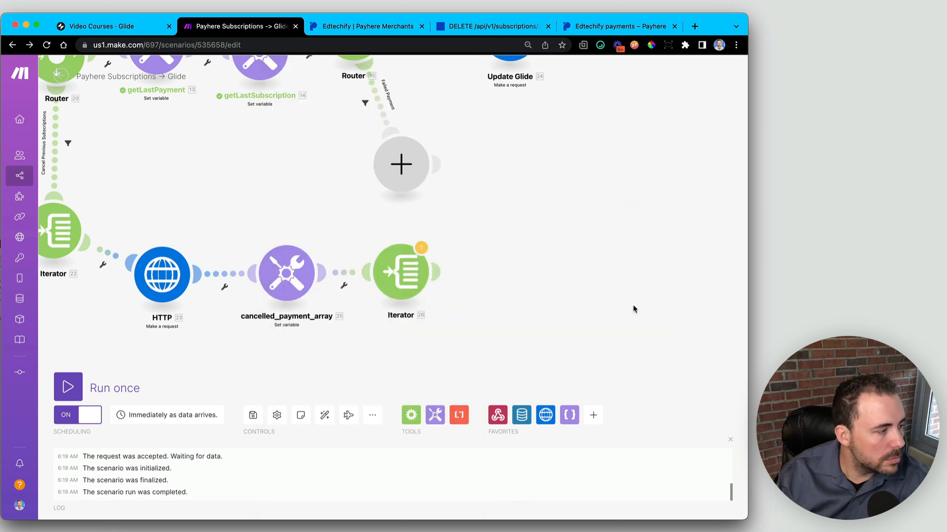
left_click(546, 302)
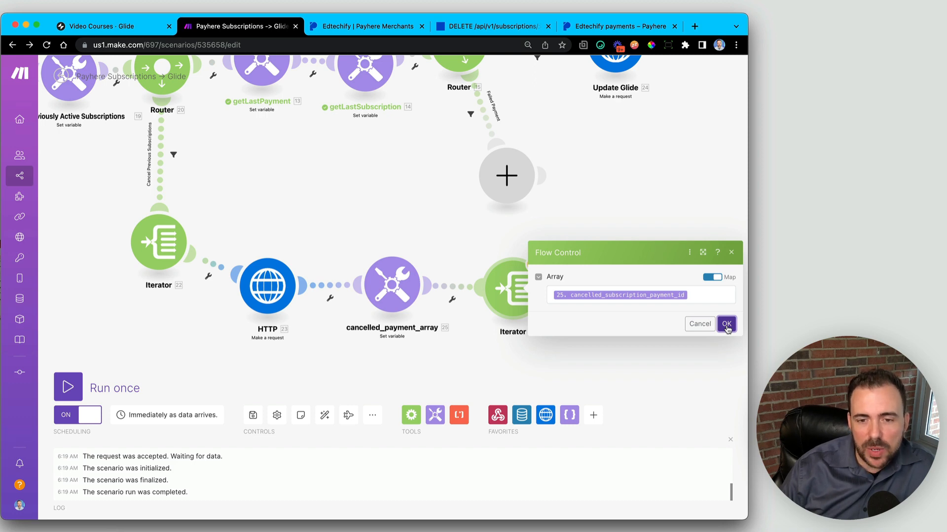
left_click(727, 324)
left_click_drag(650, 338, 472, 331)
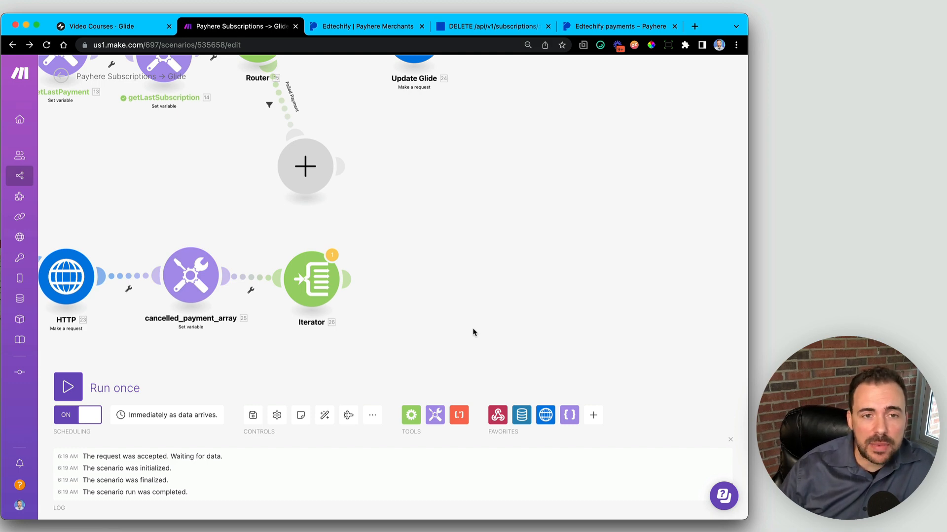
Switch to the Payhere API docs, open the GET /v1/payments/:id reference, and copy its request URL
left_click(472, 27)
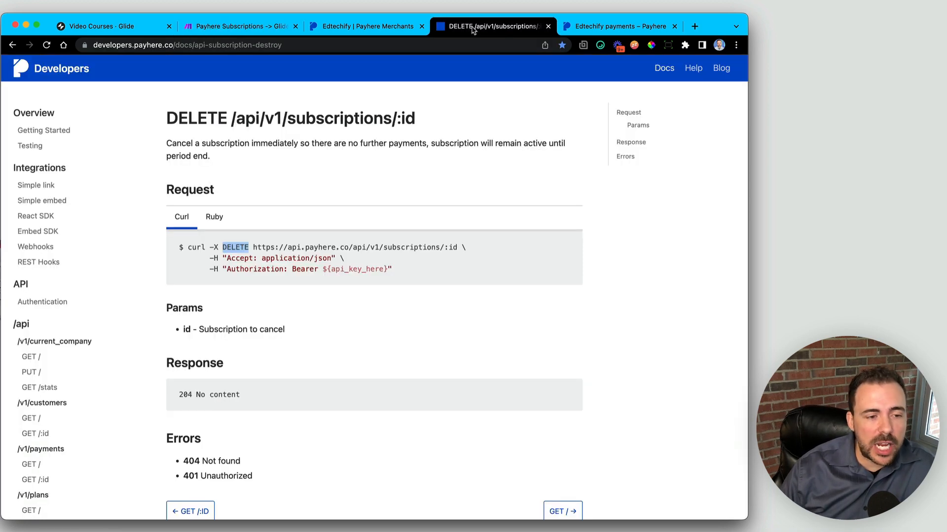
scroll(80, 354, "down", 4)
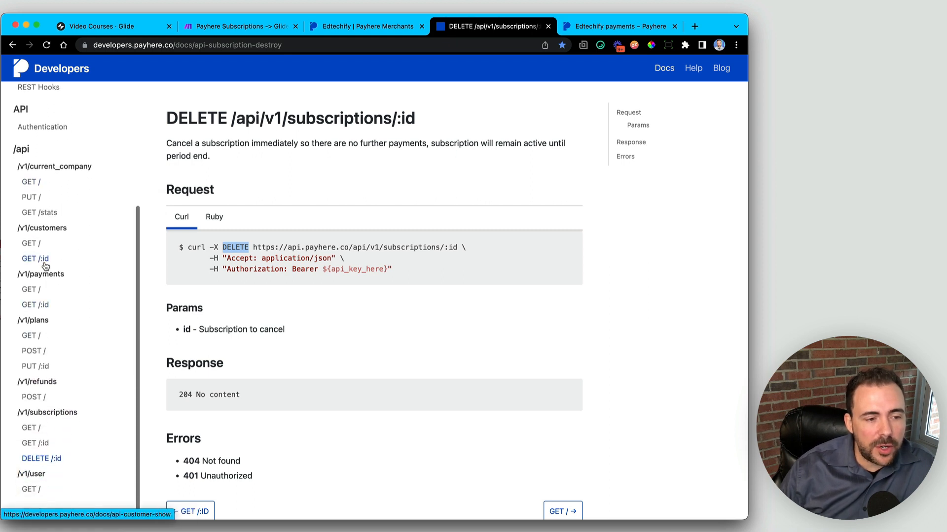
left_click_drag(14, 308, 57, 306)
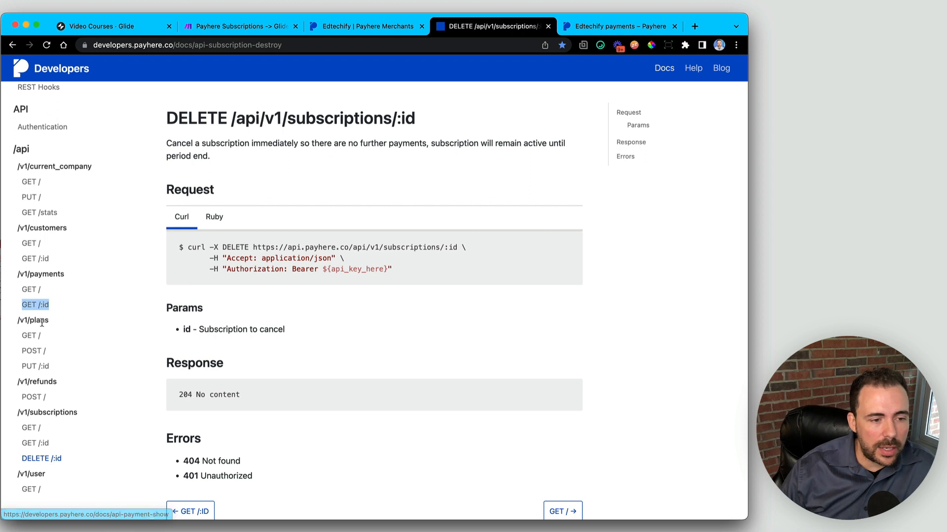
left_click(35, 305)
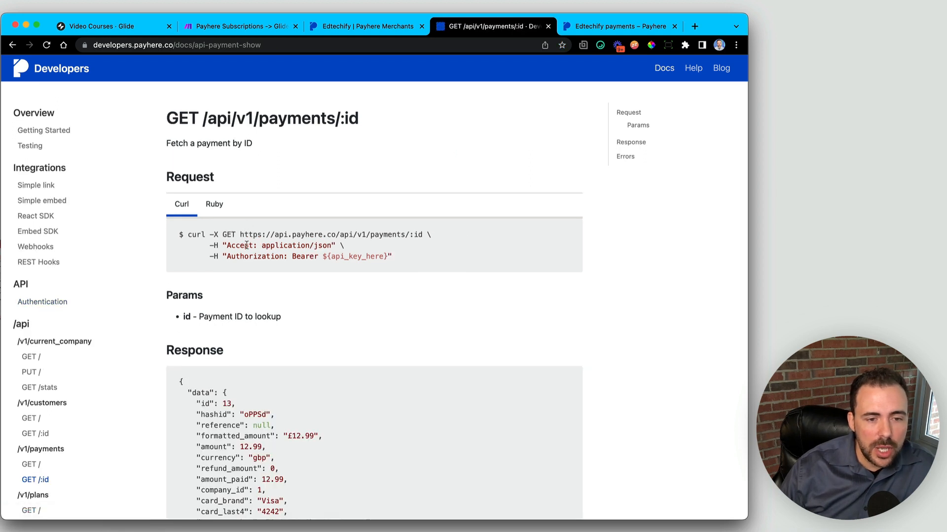
left_click_drag(228, 258, 386, 257)
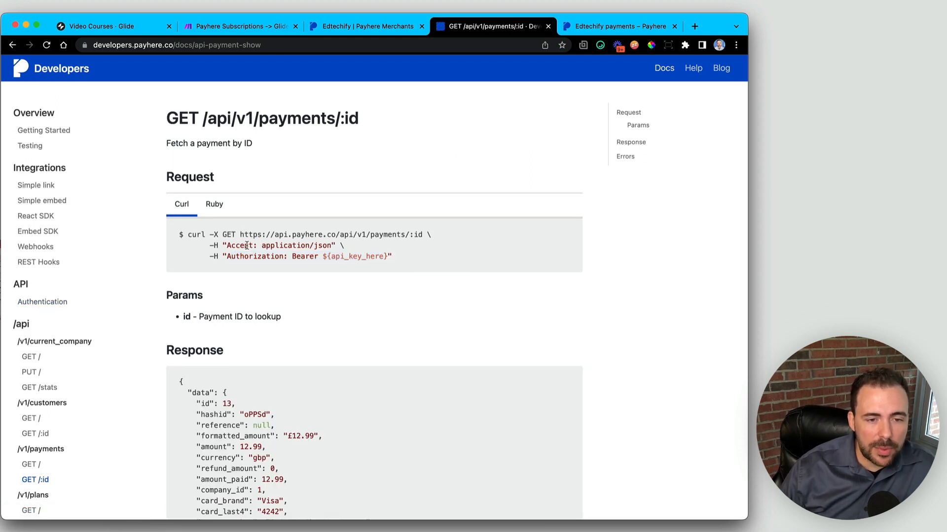
left_click_drag(244, 246, 349, 251)
left_click_drag(240, 235, 420, 236)
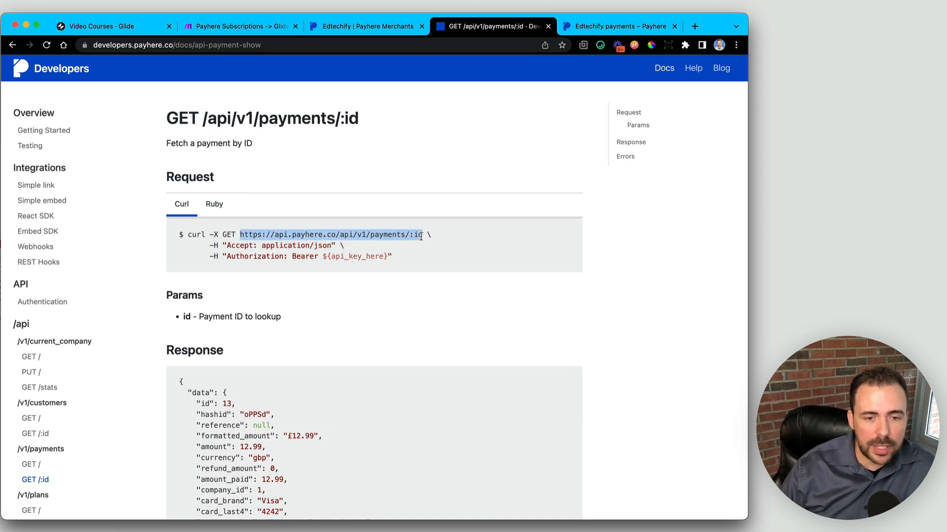
Return to the Make scenario and add an HTTP Make a request module connected after the last Iterator
left_click(232, 27)
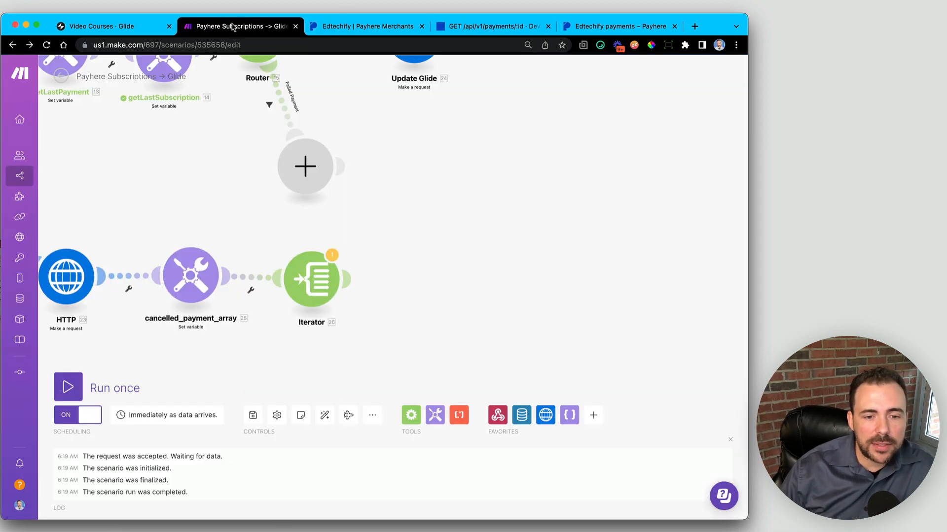
left_click(545, 415)
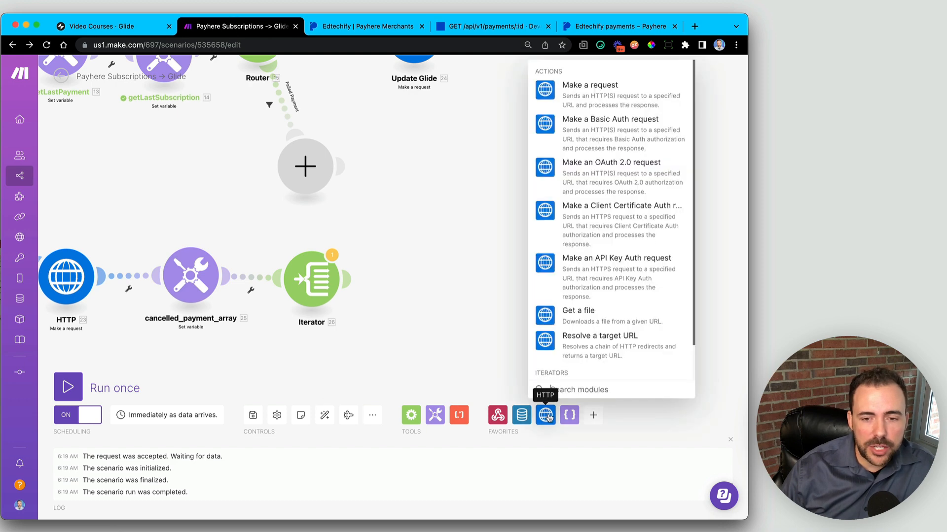
left_click(550, 93)
left_click_drag(549, 95, 431, 285)
left_click(431, 285)
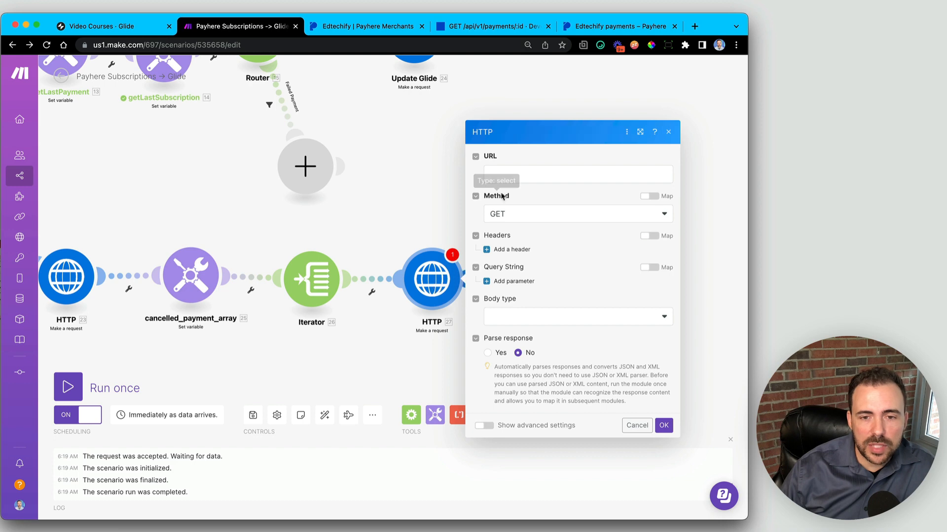
left_click(510, 177)
type("https://api.payhere.co/api/v1/payments/:id")
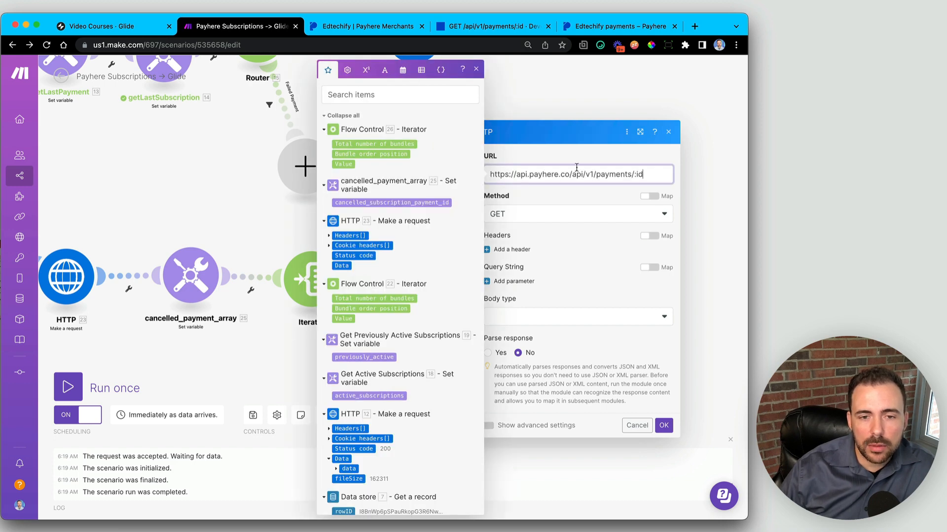
key("BackSpace")
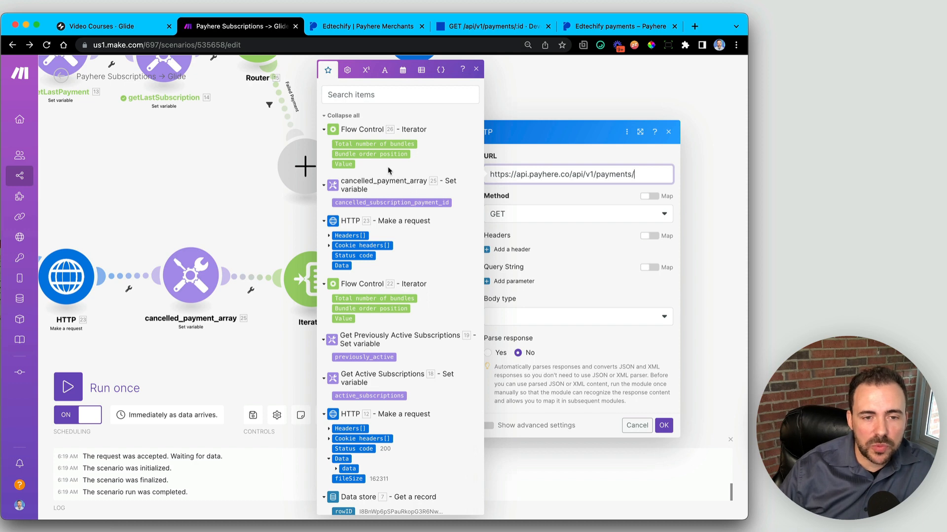
left_click_drag(339, 165, 581, 177)
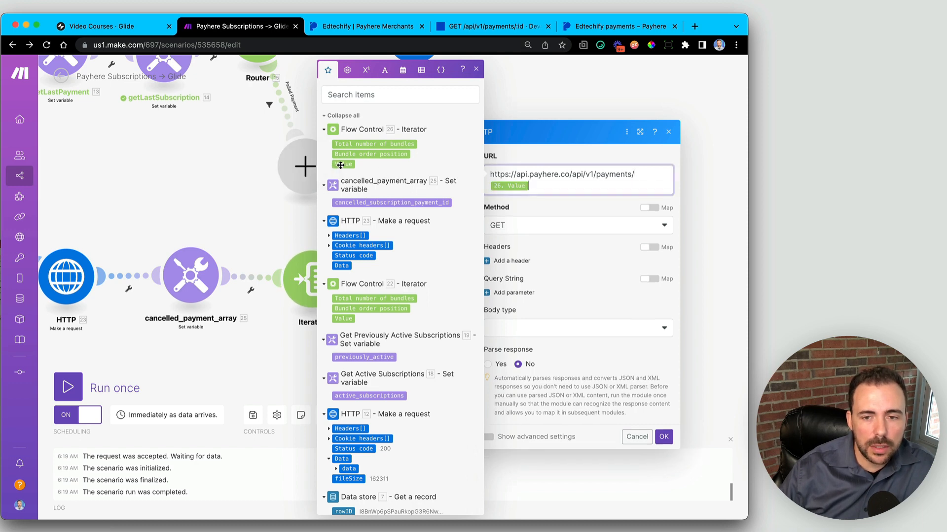
left_click(529, 226)
left_click(528, 225)
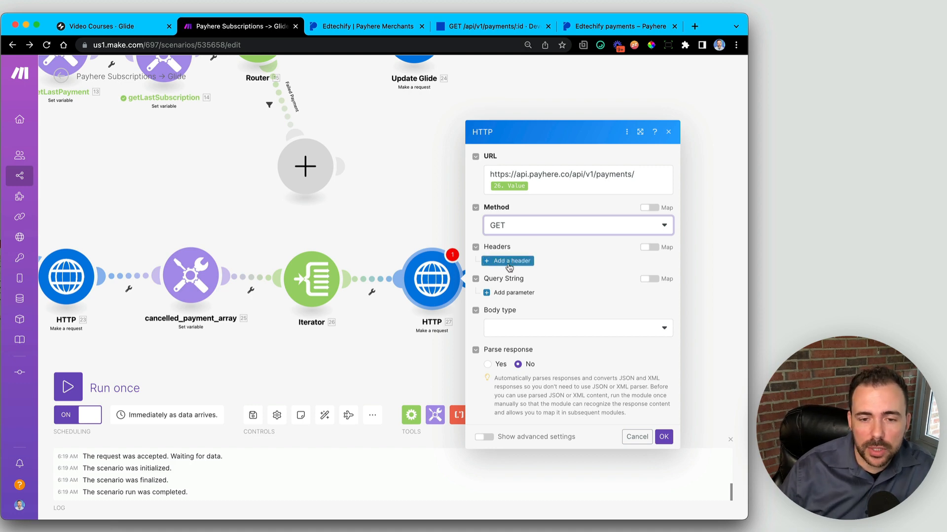
Set the request's body type to Raw and its content type to JSON (application/json)
left_click(516, 335)
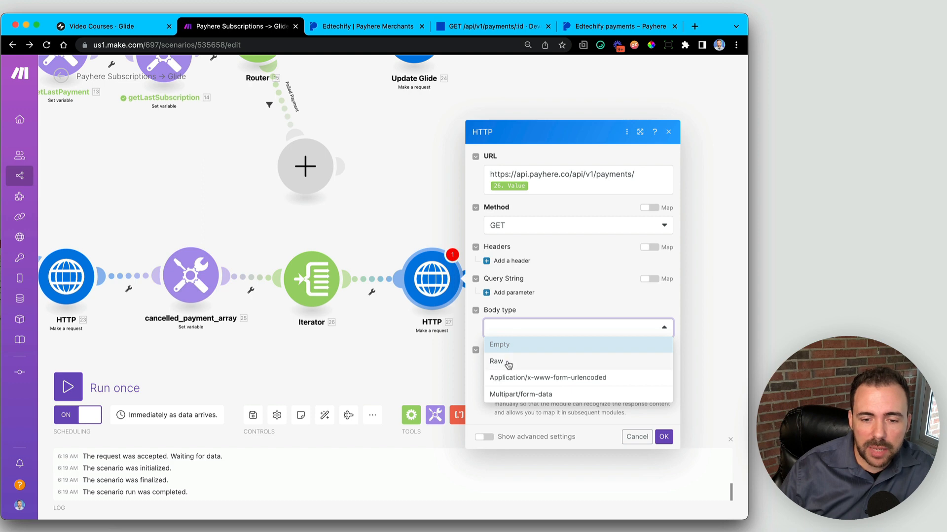
left_click(508, 363)
left_click(513, 362)
left_click(516, 318)
left_click(515, 318)
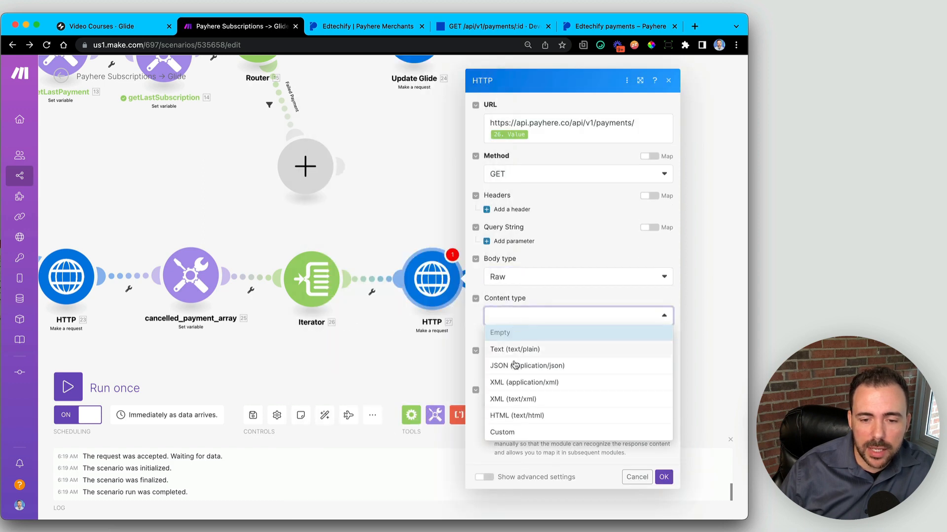
left_click(518, 362)
Add a header named Authorization with the API token as its value, and save the HTTP module
left_click(512, 209)
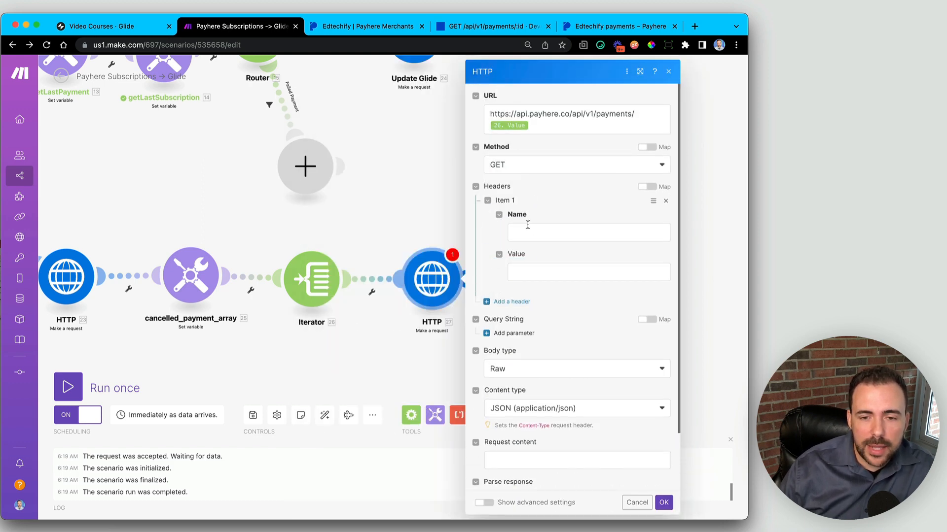
left_click(527, 229)
type("Authorizat")
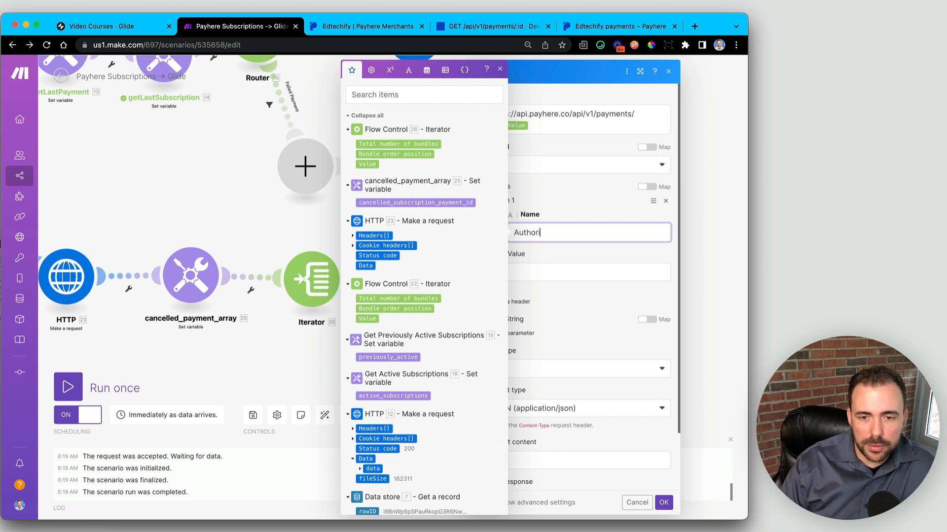
type("ion")
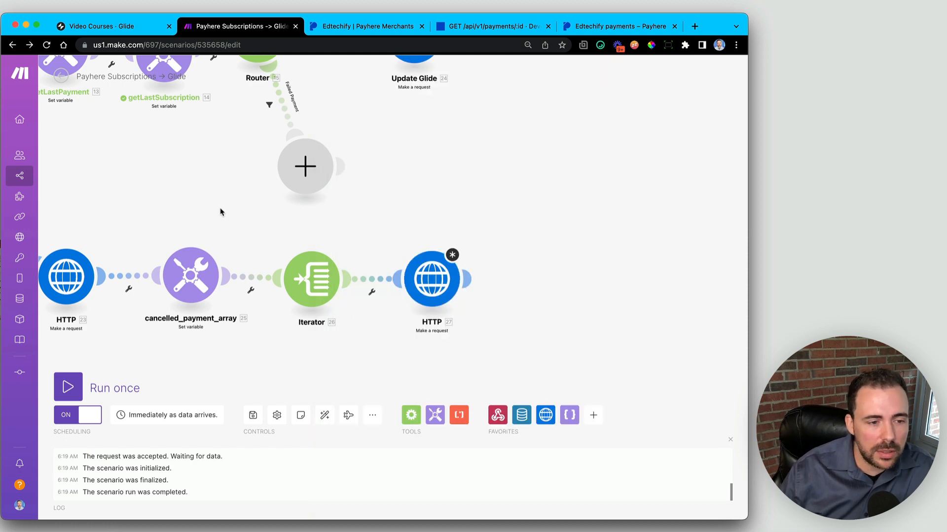
left_click(429, 279)
left_click(485, 202)
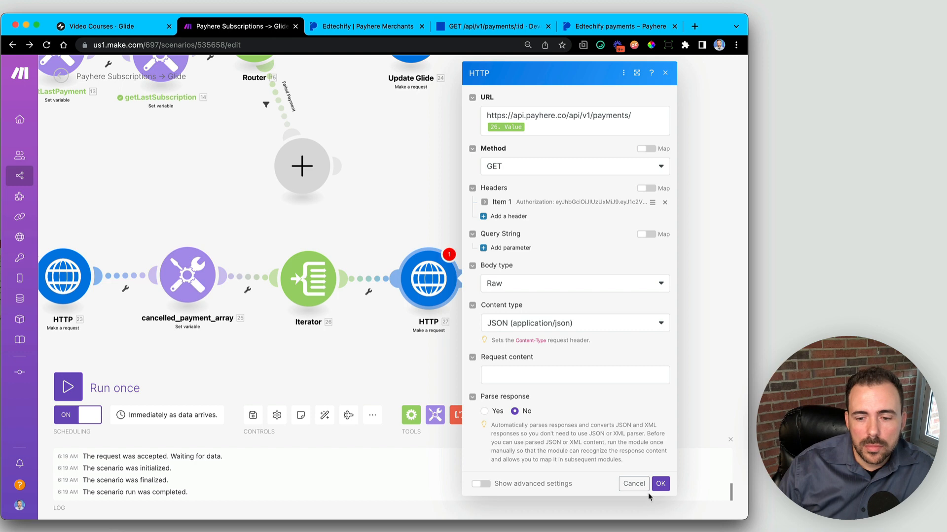
left_click(660, 484)
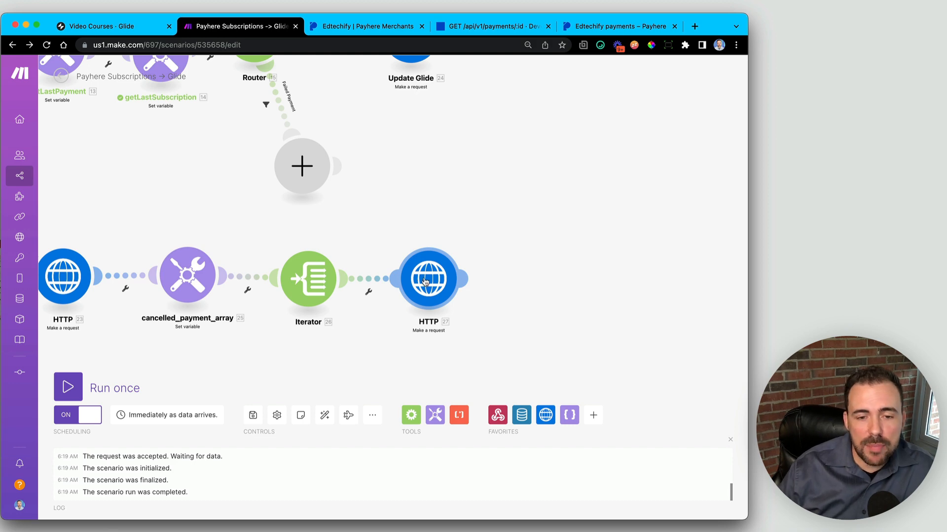
Rename the last HTTP module to getCancelledPaymentInfo
right_click(426, 281)
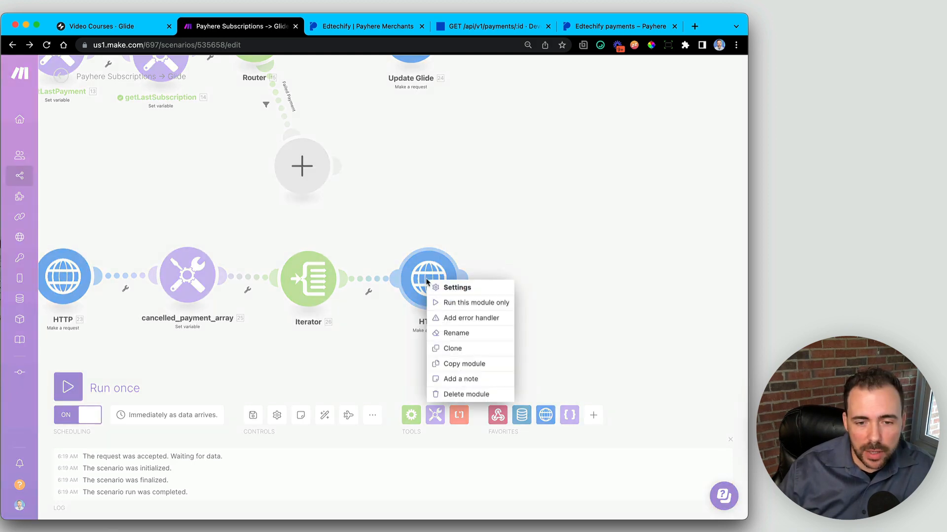
left_click(453, 334)
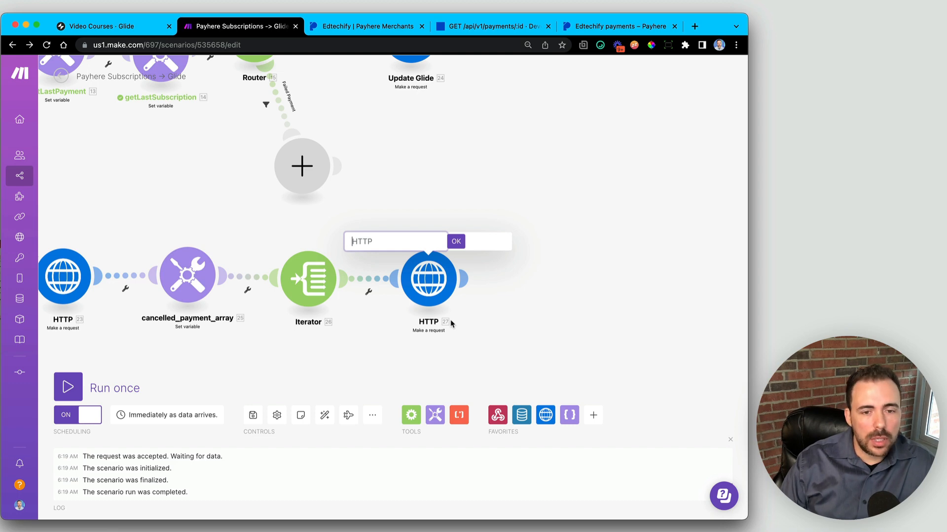
type("getCancelled")
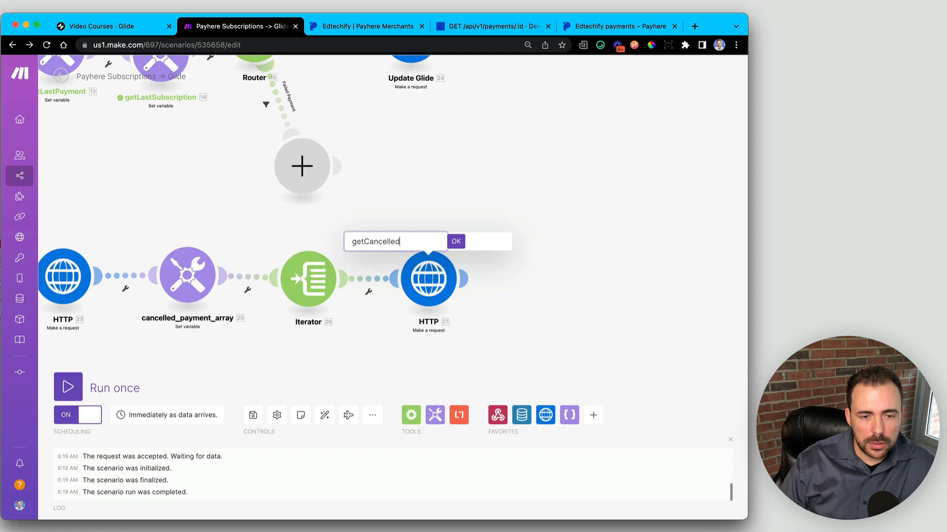
type("fo")
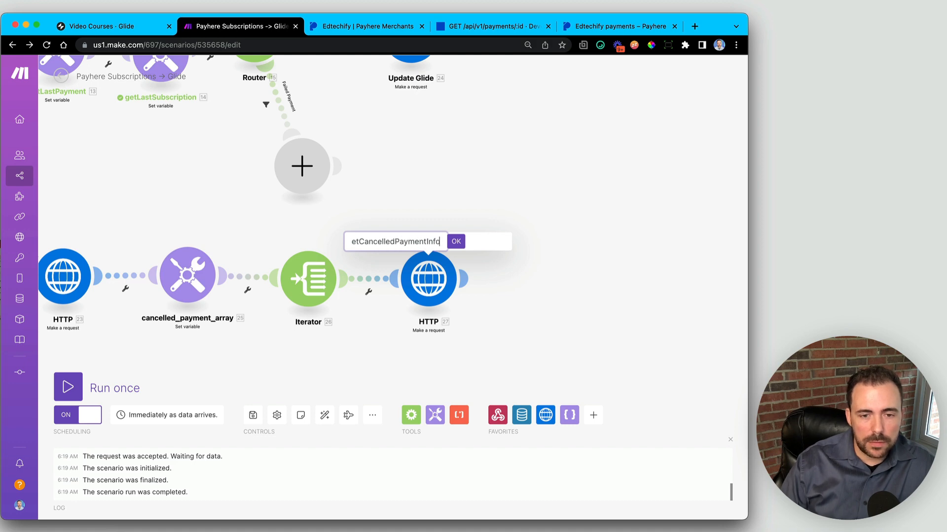
left_click(456, 241)
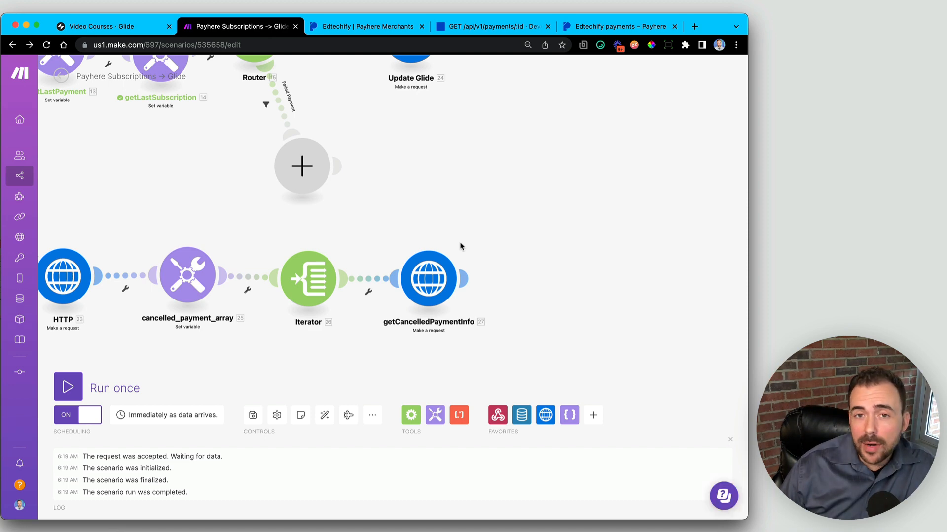
Add a Tools Set variable module and connect it after getCancelledPaymentInfo
left_click(467, 279)
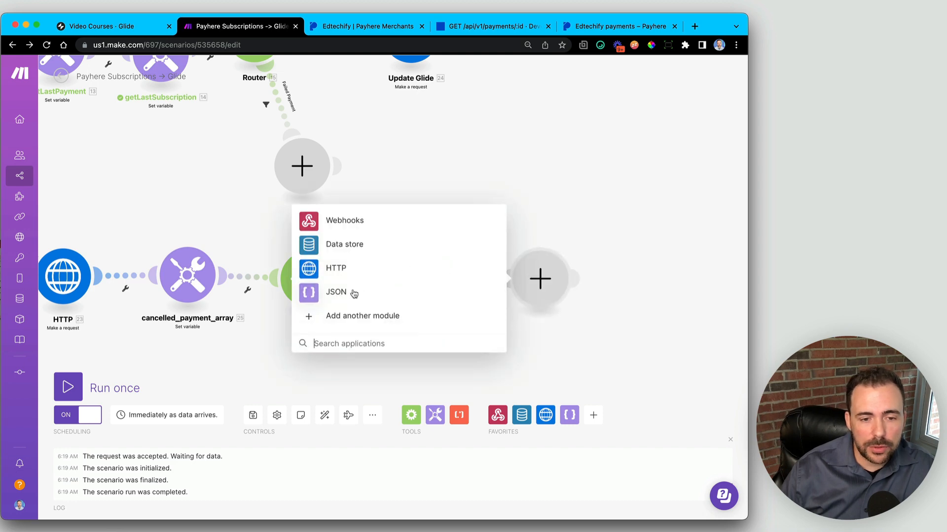
left_click(435, 415)
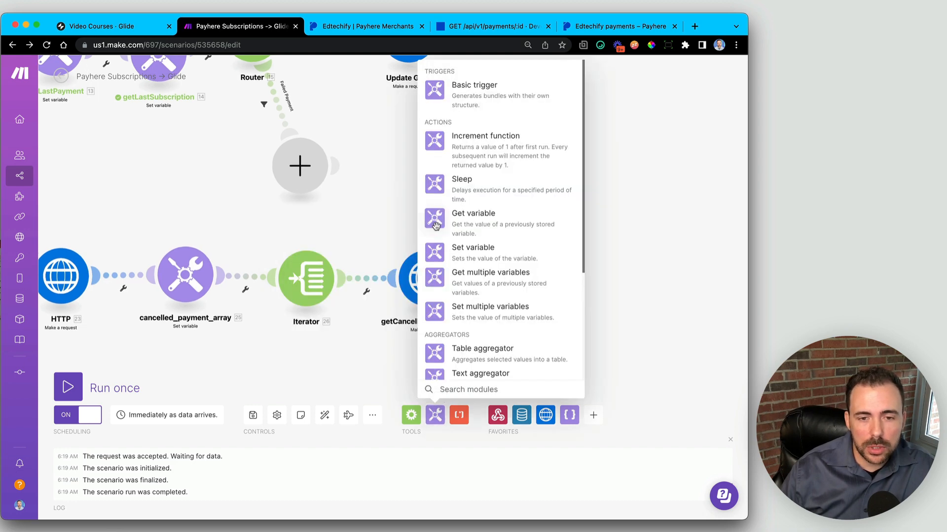
left_click(472, 251)
left_click_drag(449, 254, 577, 279)
left_click(577, 280)
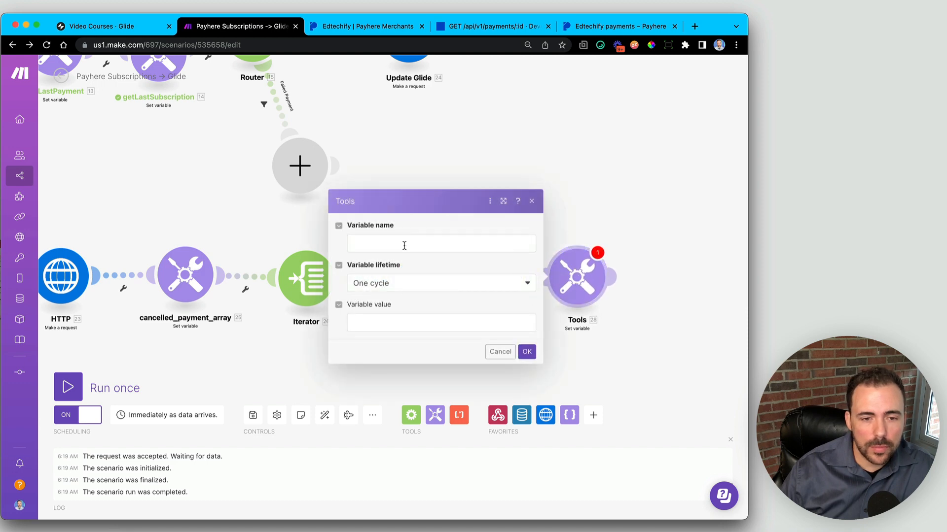
Name the new module's variable refundAmount and save the module with its variable value empty
left_click(404, 246)
type("refun")
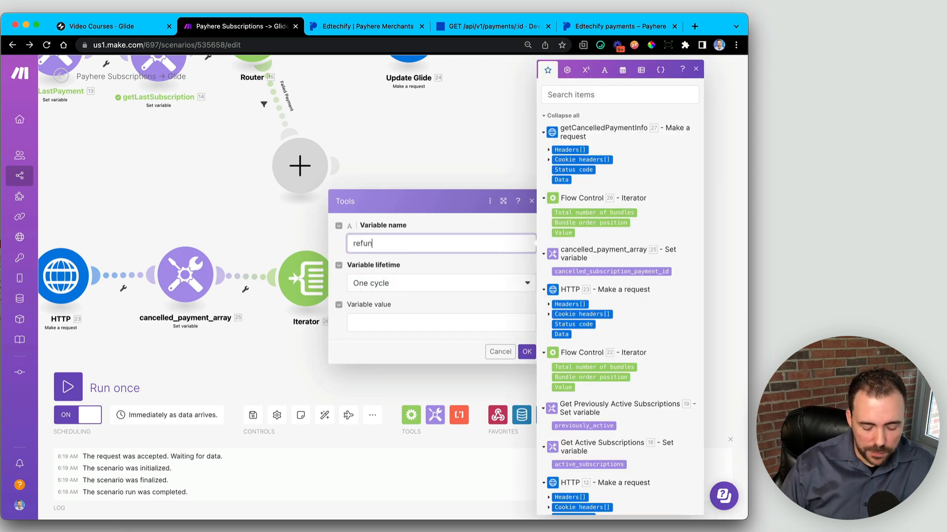
type("dAmount")
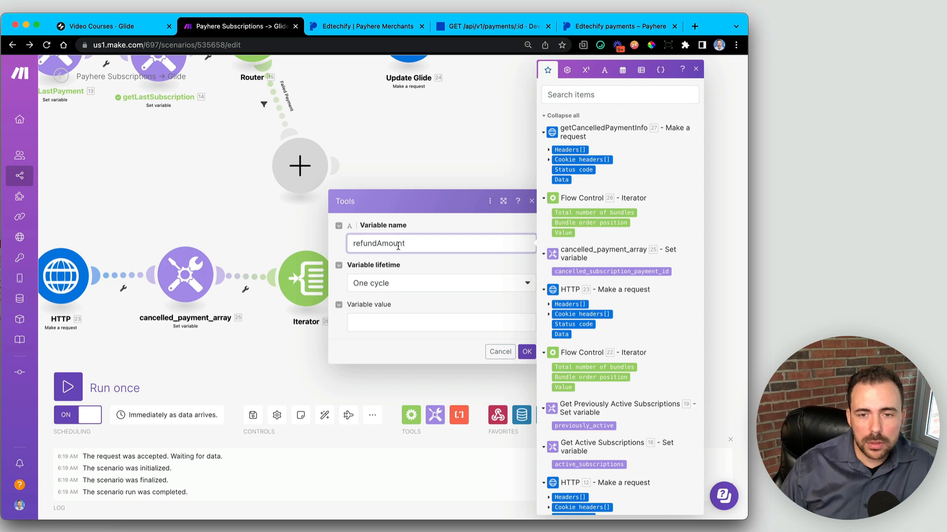
left_click(382, 322)
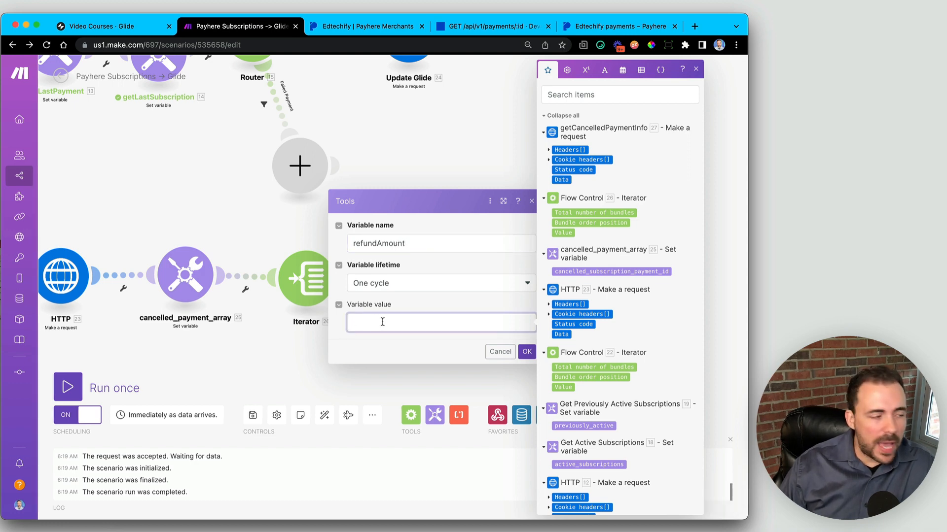
key("super+Tab")
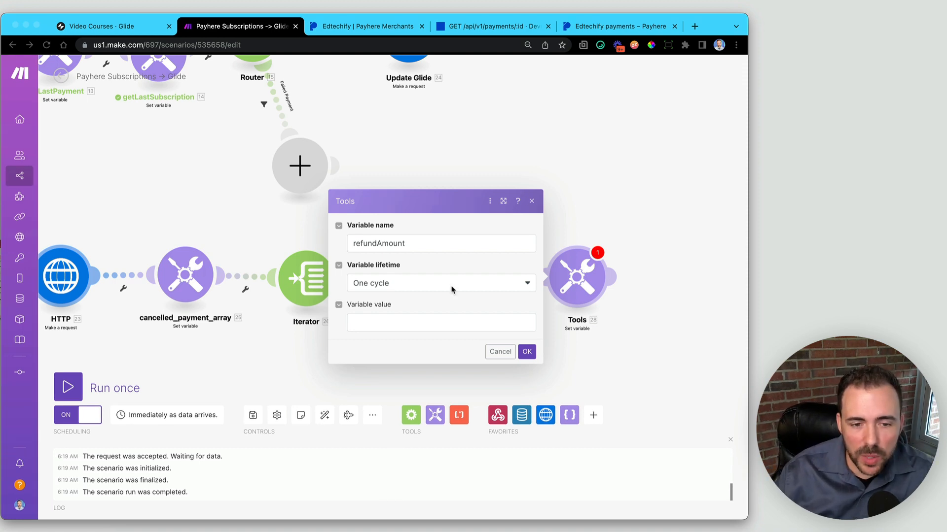
left_click(384, 323)
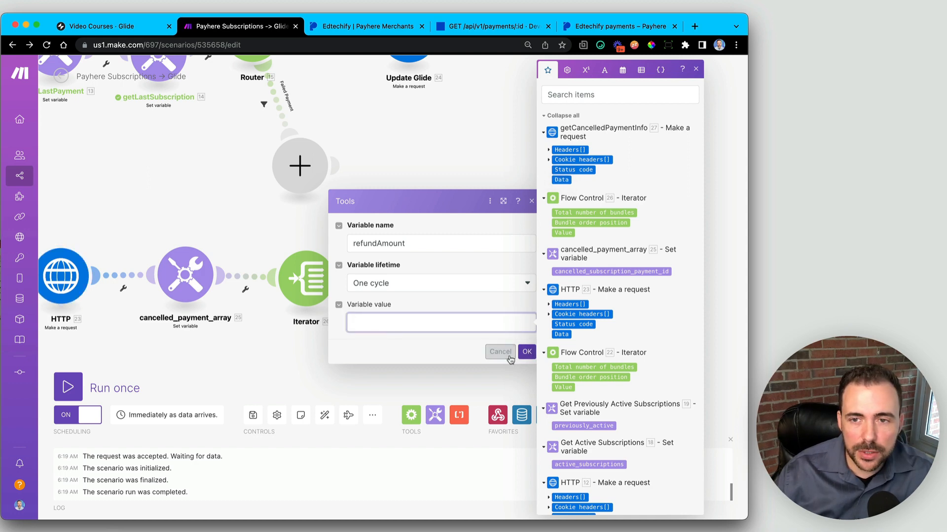
left_click(524, 353)
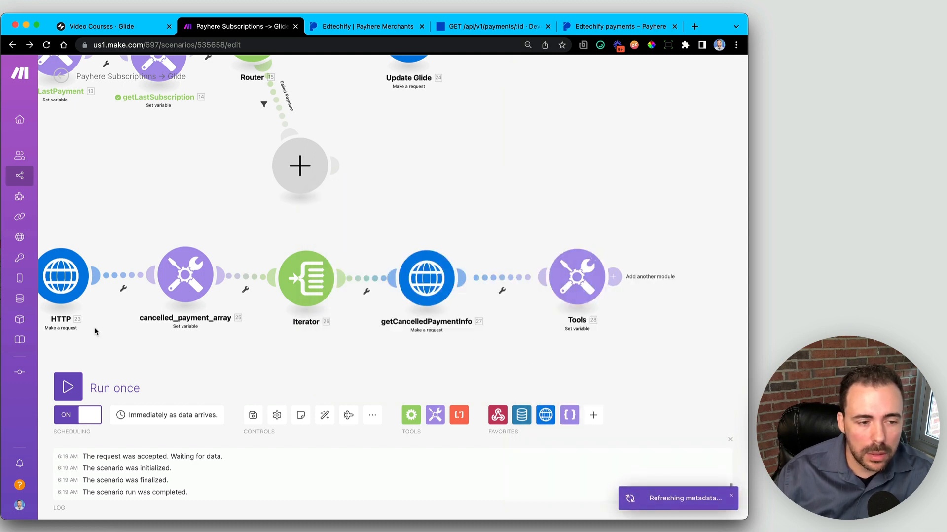
Save the scenario and run it once to await webhook data
scroll(302, 374, "left", 5)
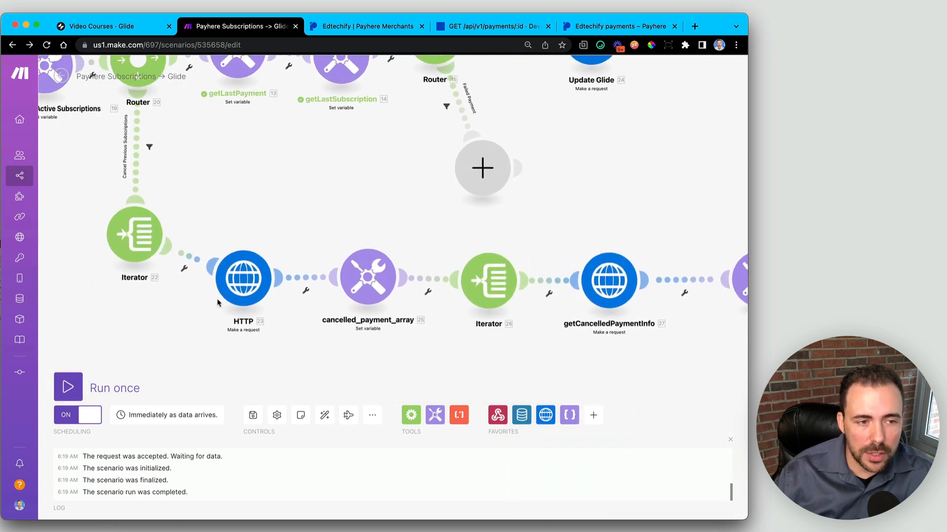
scroll(507, 363, "right", 3)
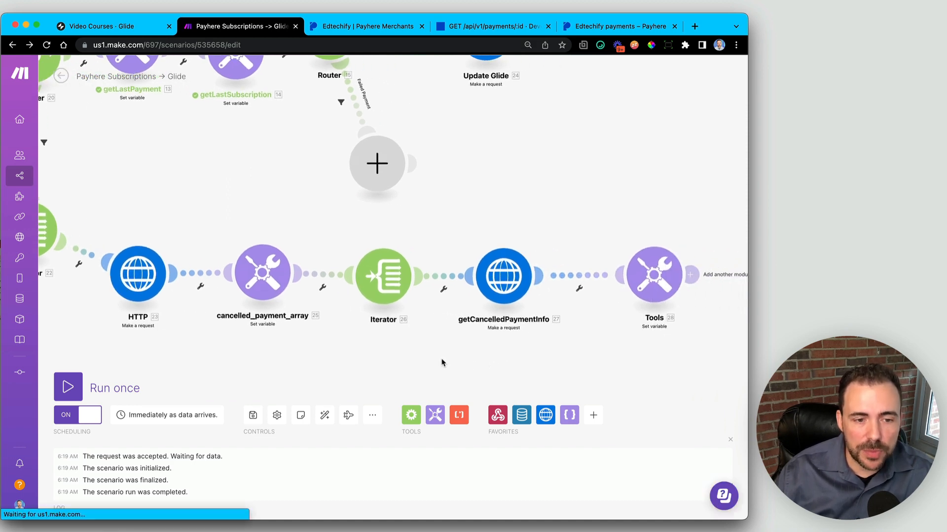
scroll(513, 368, "left", 4)
scroll(513, 368, "up", 1)
scroll(298, 194, "left", 2)
scroll(298, 194, "up", 1)
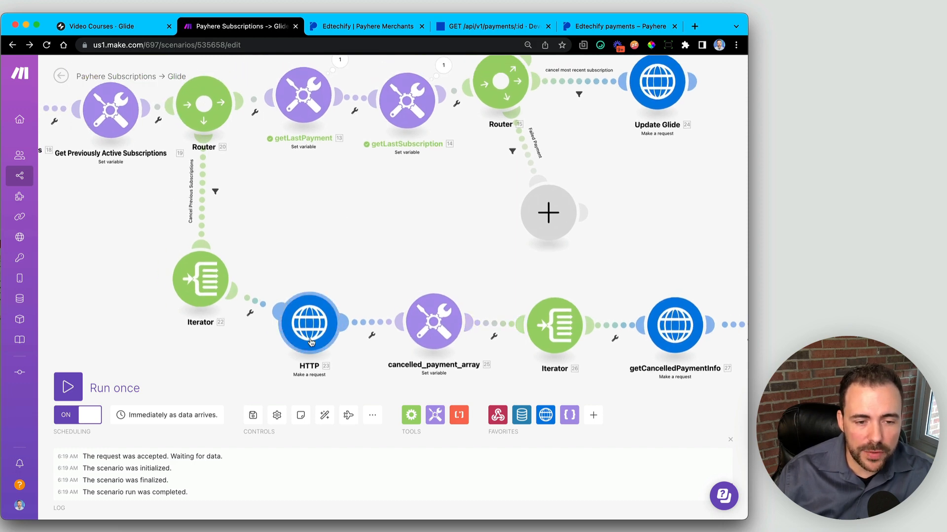
scroll(581, 275, "right", 5)
scroll(581, 274, "down", 1)
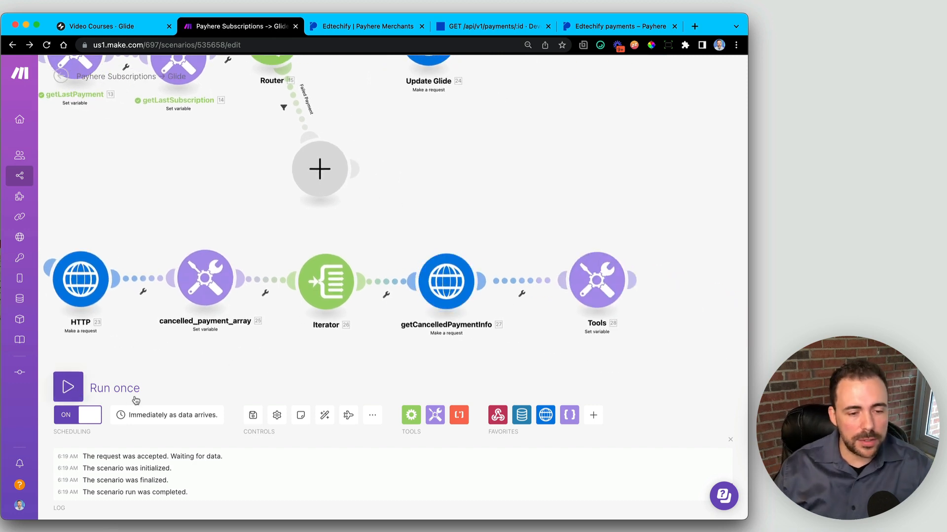
left_click(253, 417)
left_click(68, 387)
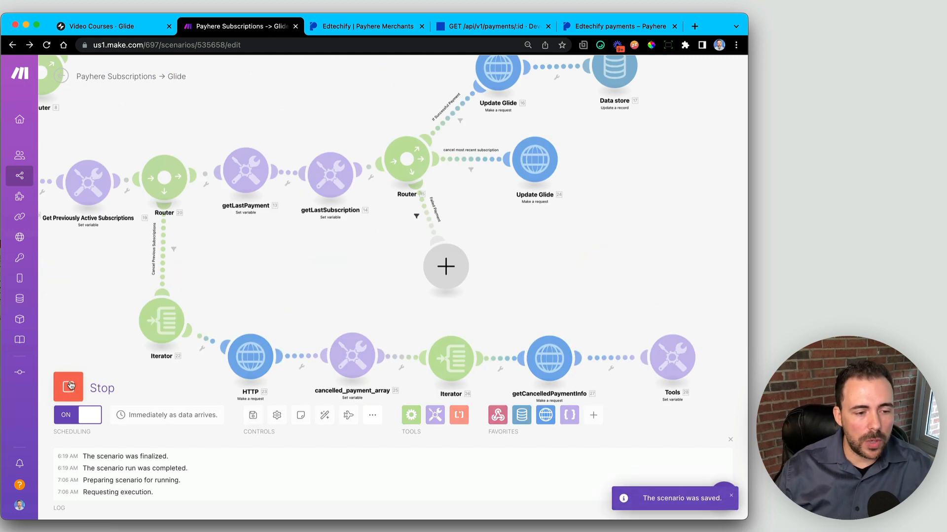
Copy the Silver Plan's payhereLink from Glide's Promo Screen table and load it in the Edtechify payments browser tab
left_click(123, 29)
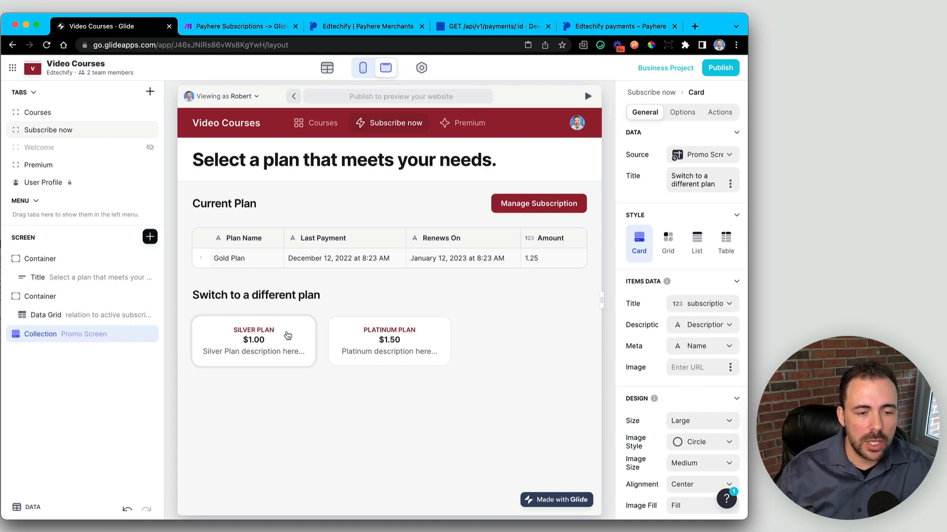
left_click(327, 68)
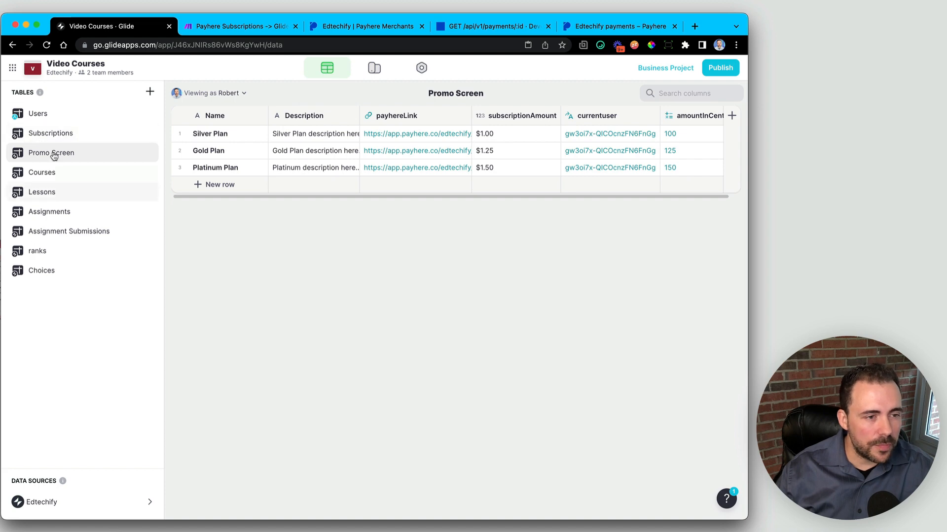
left_click(436, 137)
left_click(482, 28)
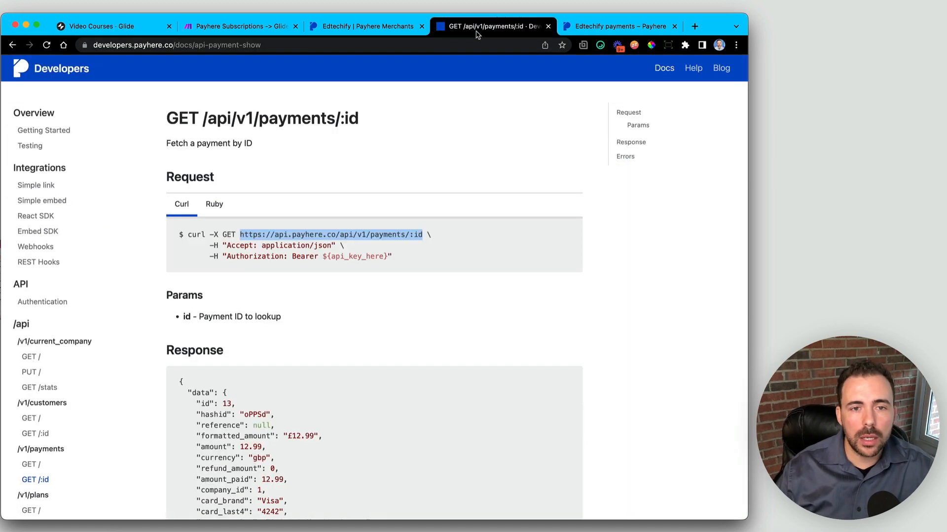
left_click(358, 27)
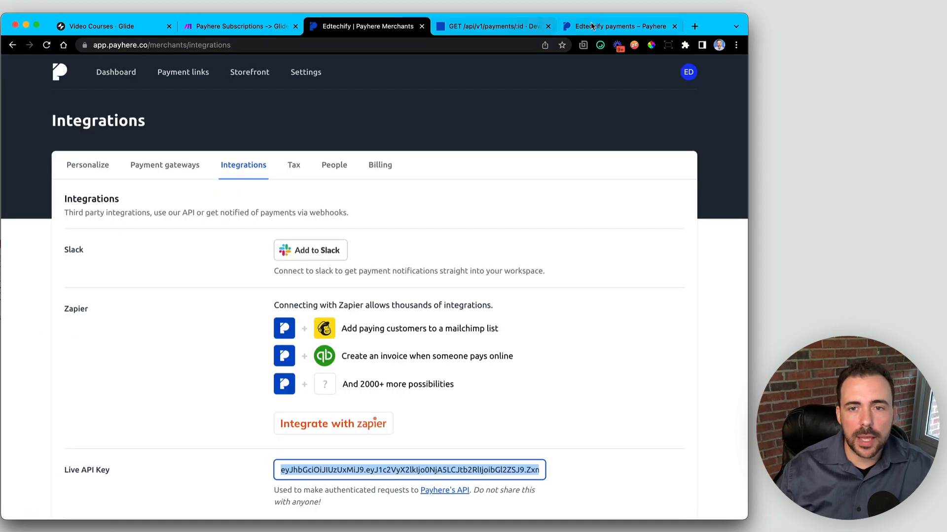
left_click(620, 26)
left_click(408, 45)
key("super+v")
key("Return")
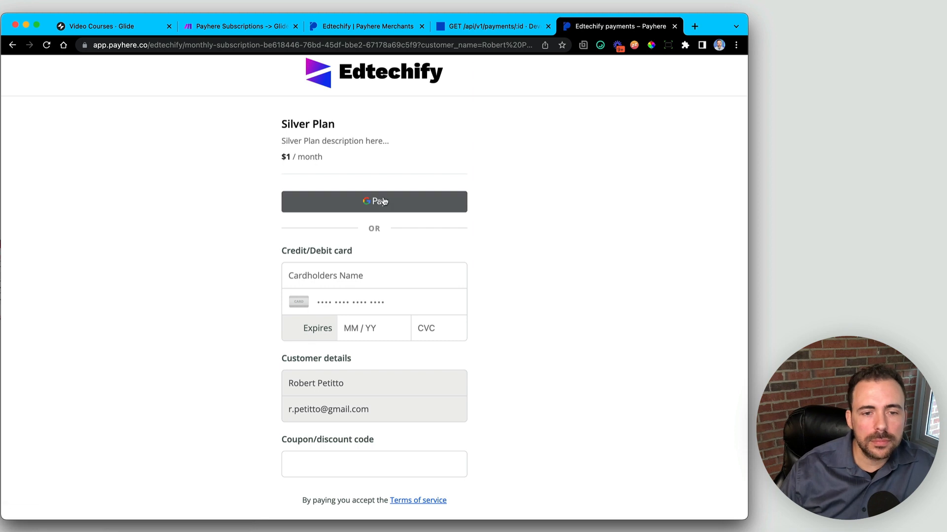
Subscribe to the Silver Plan with Google Pay, and return to the Make scenario to follow the run
left_click(384, 200)
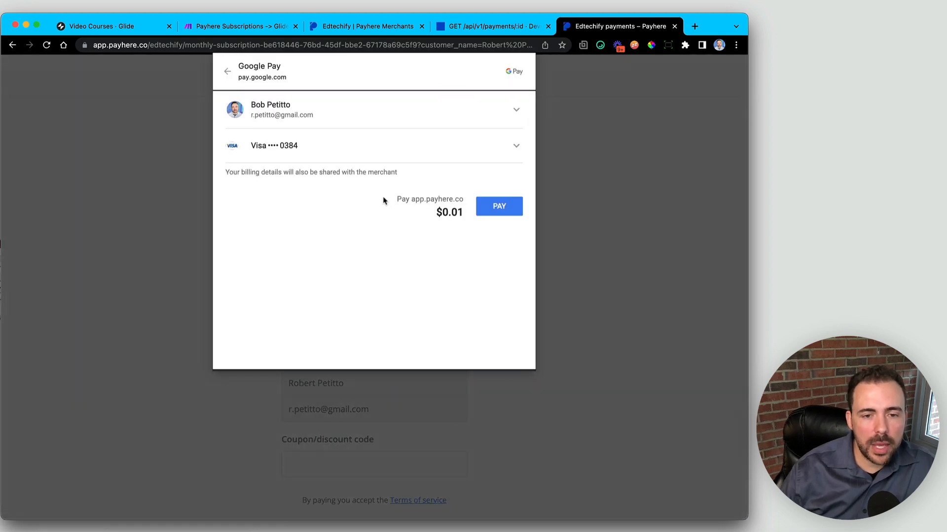
left_click(497, 210)
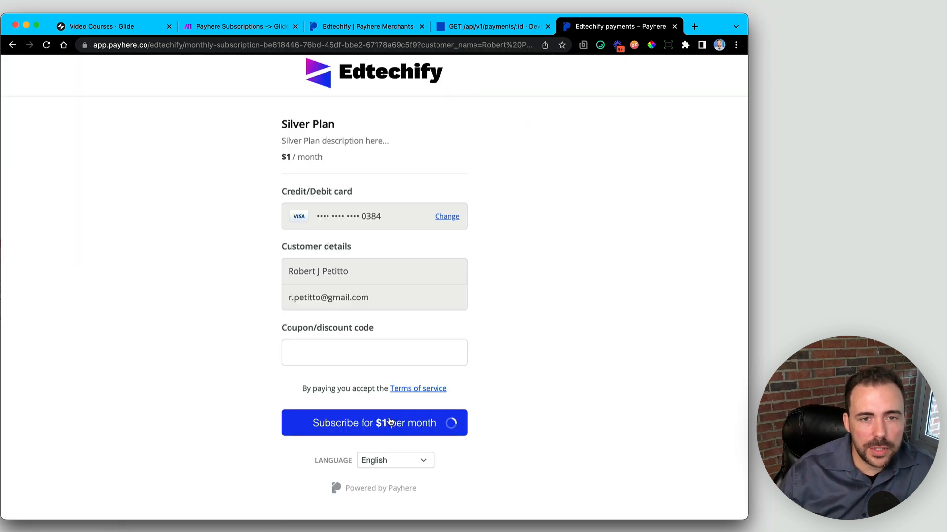
left_click(212, 27)
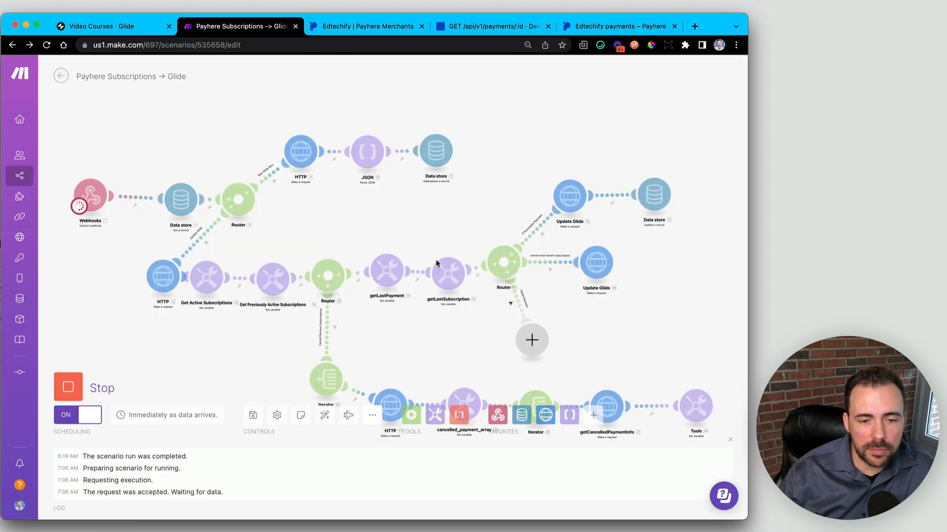
left_click_drag(486, 366, 445, 283)
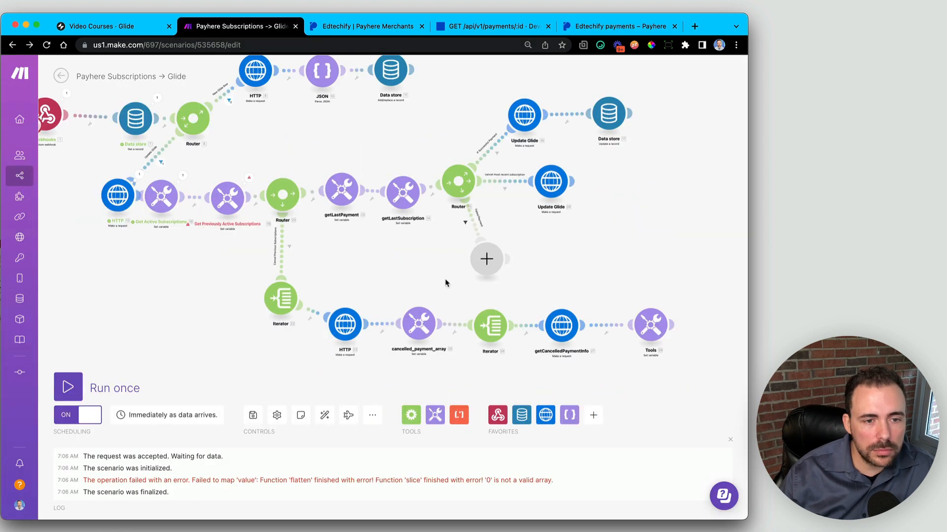
Insert the active_subscriptions array (18) as slice's first argument, before 0, in Get Previously Active Subscriptions, and save the module
left_click_drag(226, 250, 315, 307)
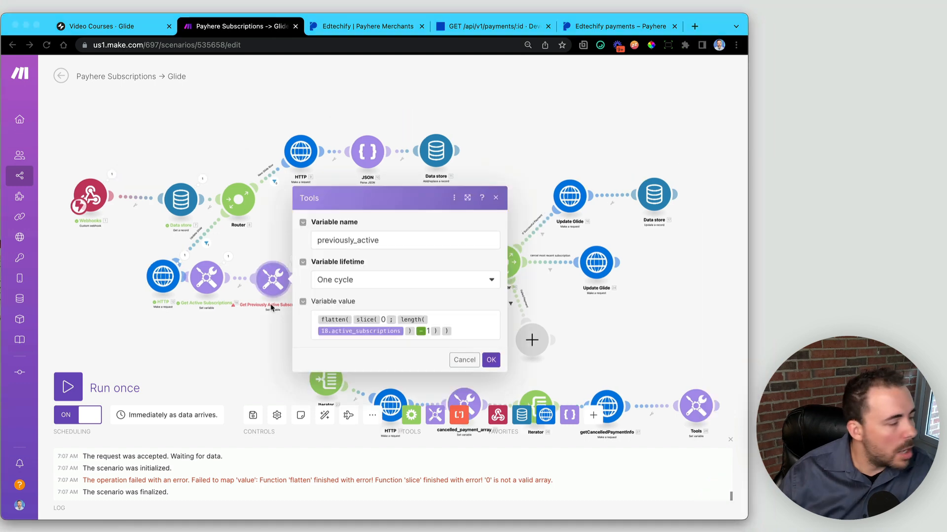
left_click(388, 323)
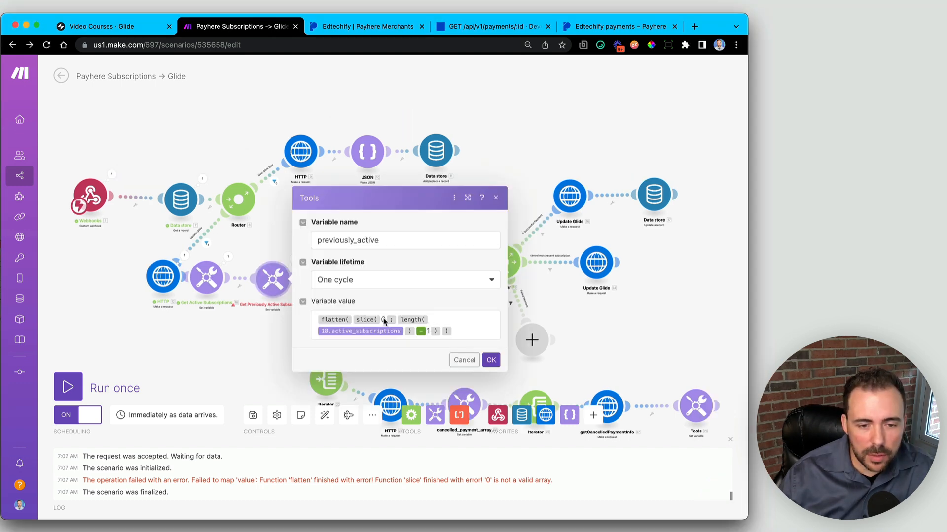
left_click(542, 150)
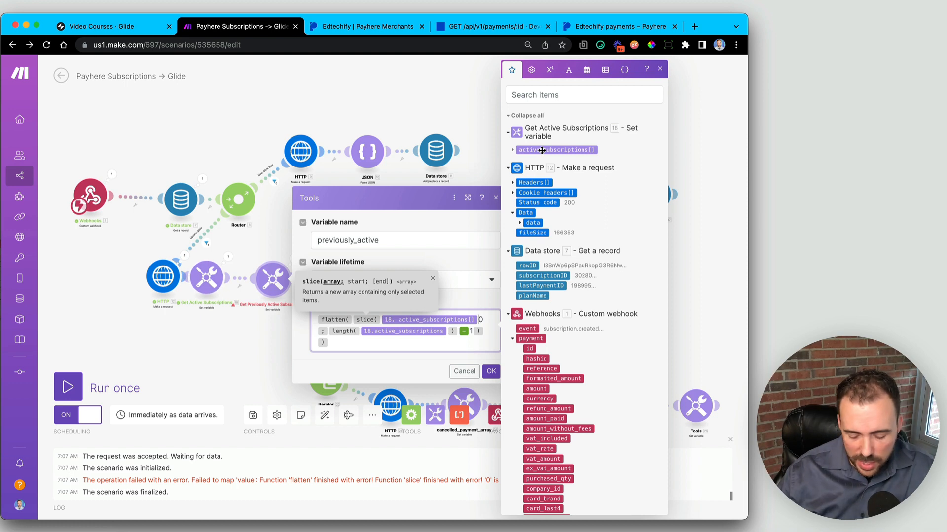
type(";")
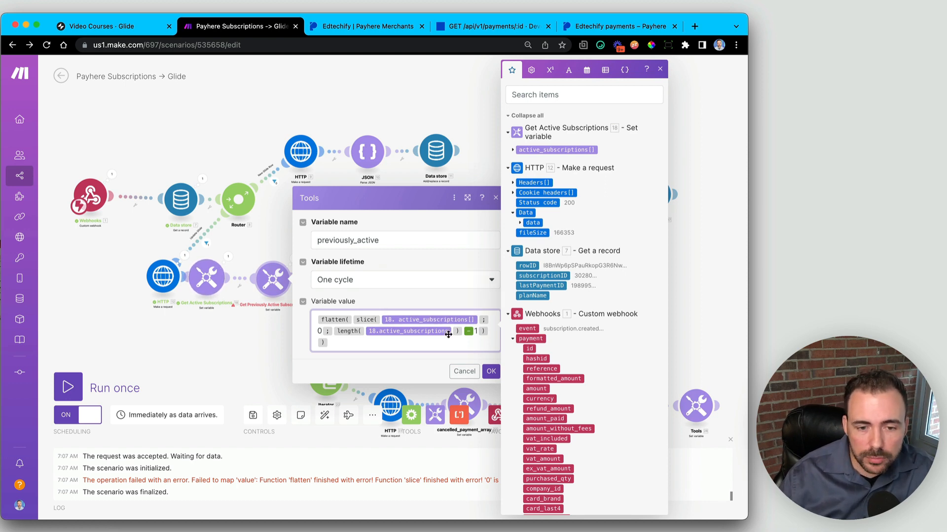
left_click(491, 372)
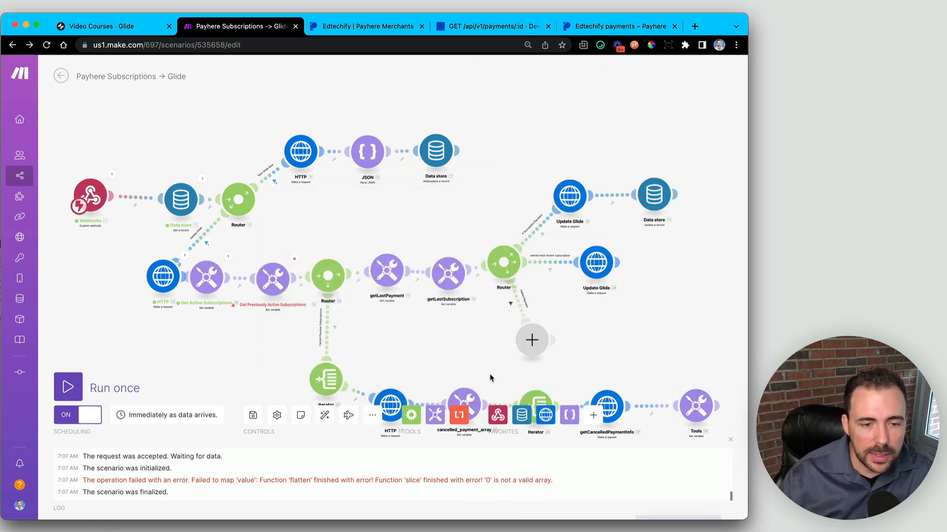
Run the scenario once again and follow it through the cancelled payment branch
left_click(79, 390)
left_click(291, 432)
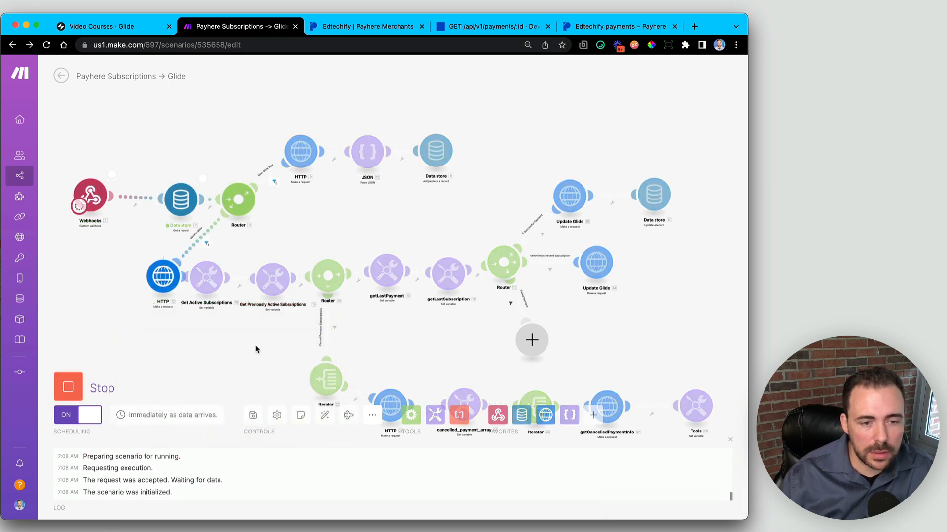
left_click_drag(275, 370, 217, 268)
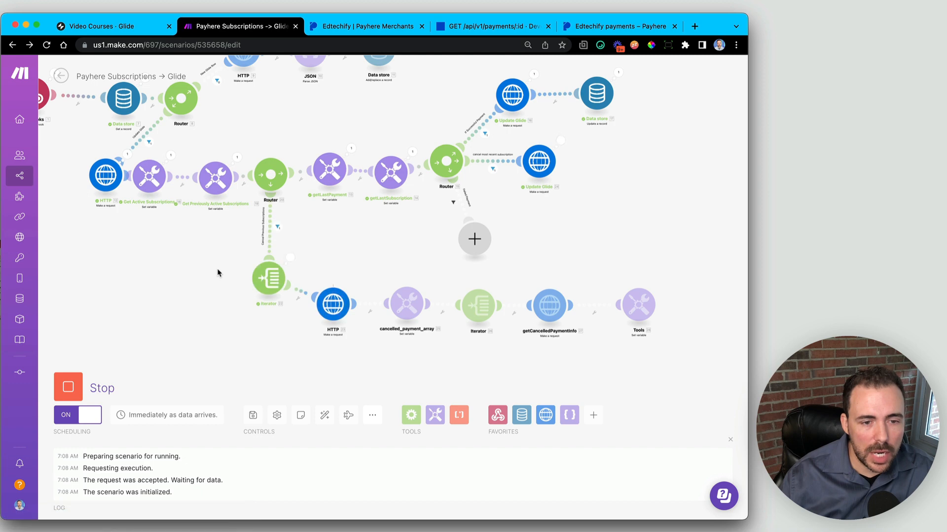
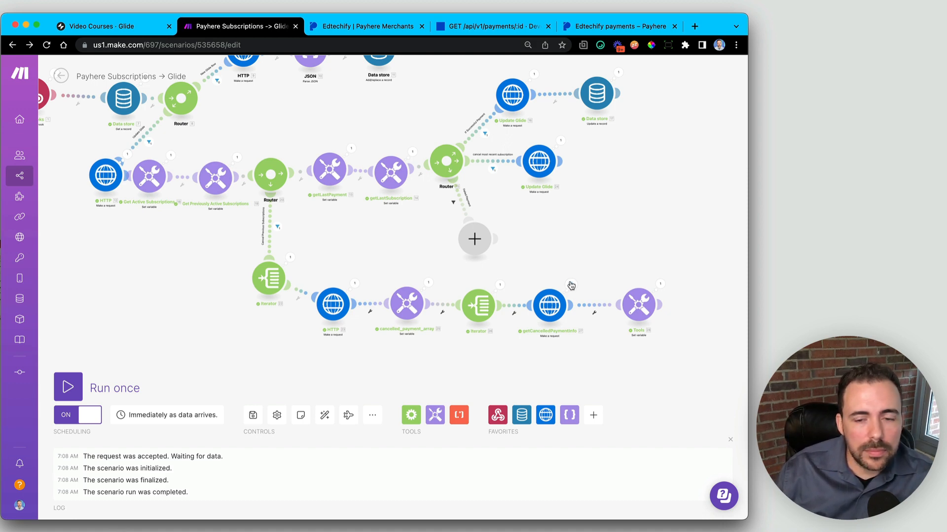
left_click_drag(688, 357, 475, 330)
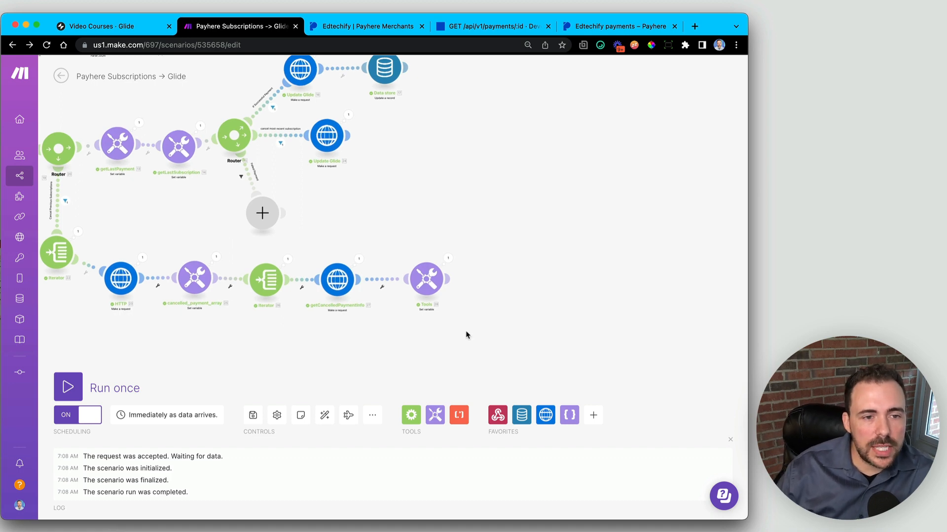
Check the payment dates, plan level and amount of the subscriber's row in Glide's Subscriptions table
left_click(95, 27)
left_click(55, 133)
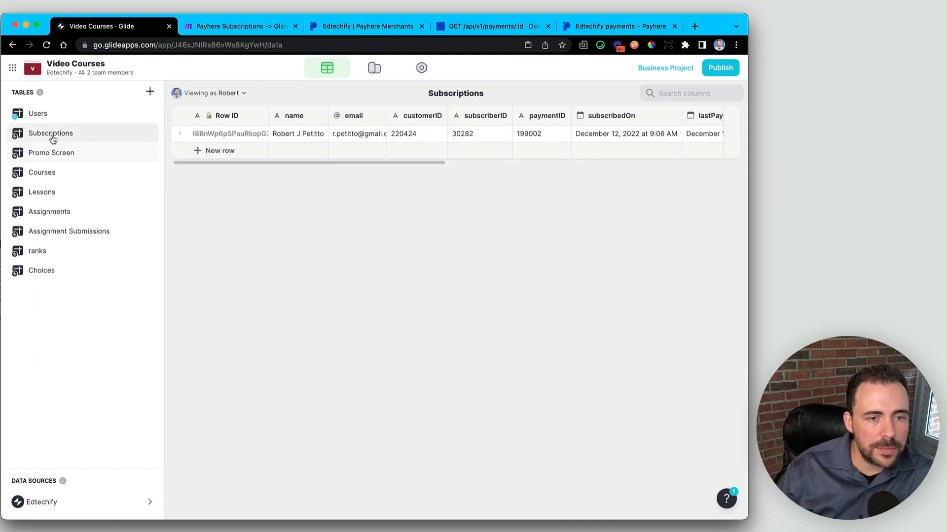
scroll(386, 140, "right", 3)
scroll(386, 141, "right", 4)
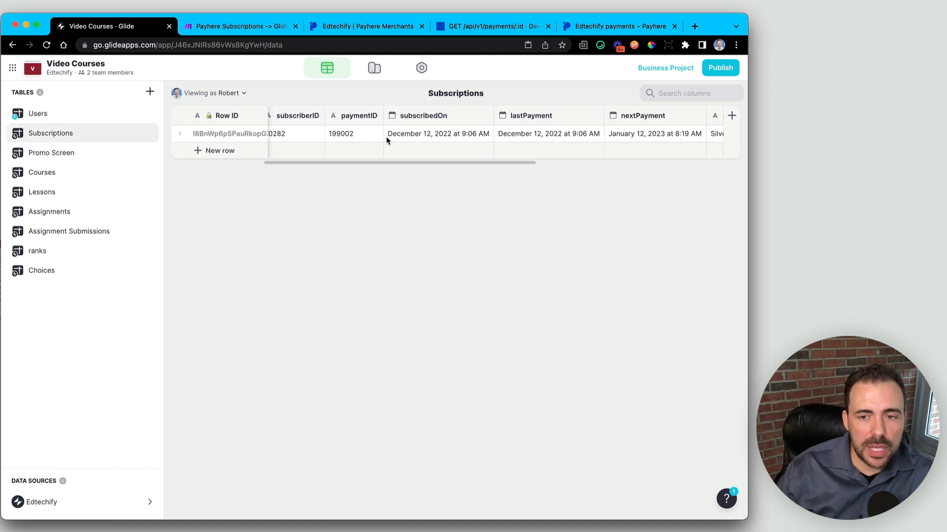
left_click(660, 136)
scroll(659, 136, "right", 8)
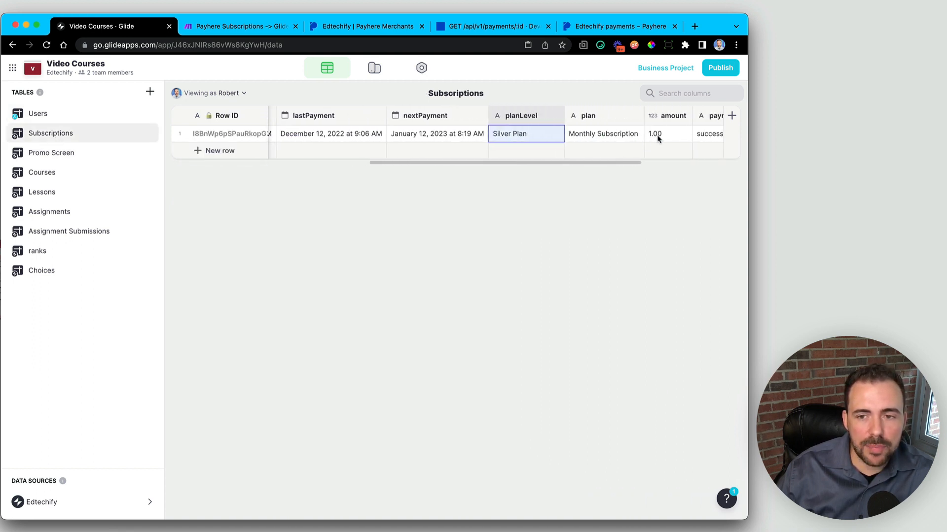
Check the paymentStatus and subscriptionStatus values in the subscriber's row of Glide's Subscriptions table
left_click(641, 138)
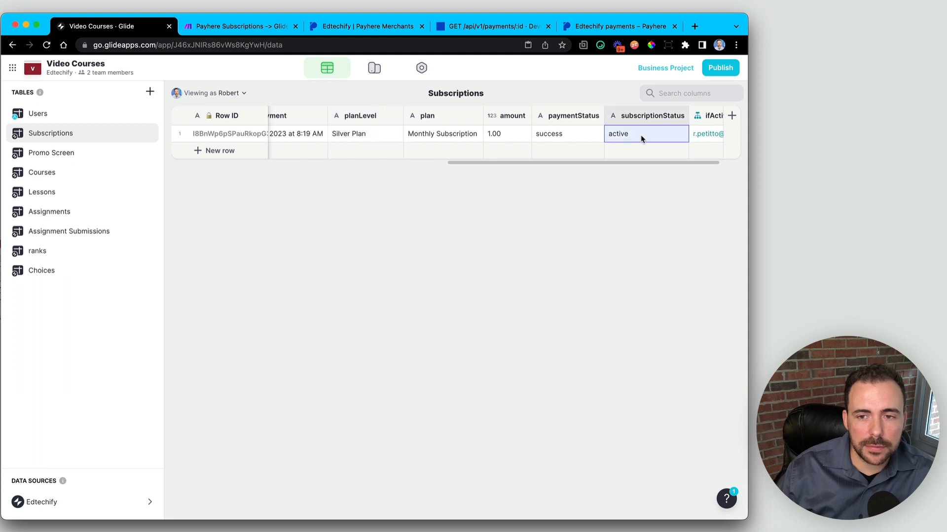
scroll(641, 138, "right", 2)
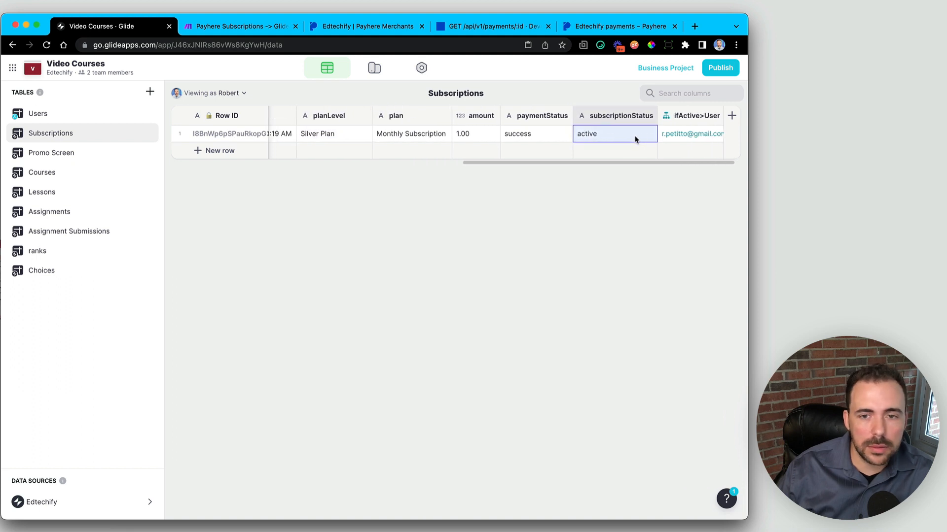
scroll(635, 139, "left", 1)
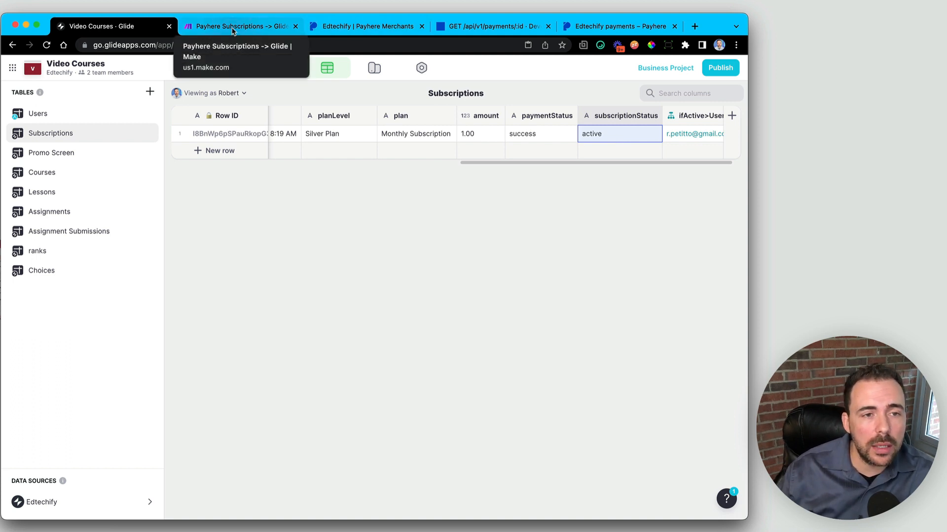
Check the subscriber's plan and status in Payhere's Subscriptions list, leave the CSV export without downloading, and return to Glide
left_click(359, 26)
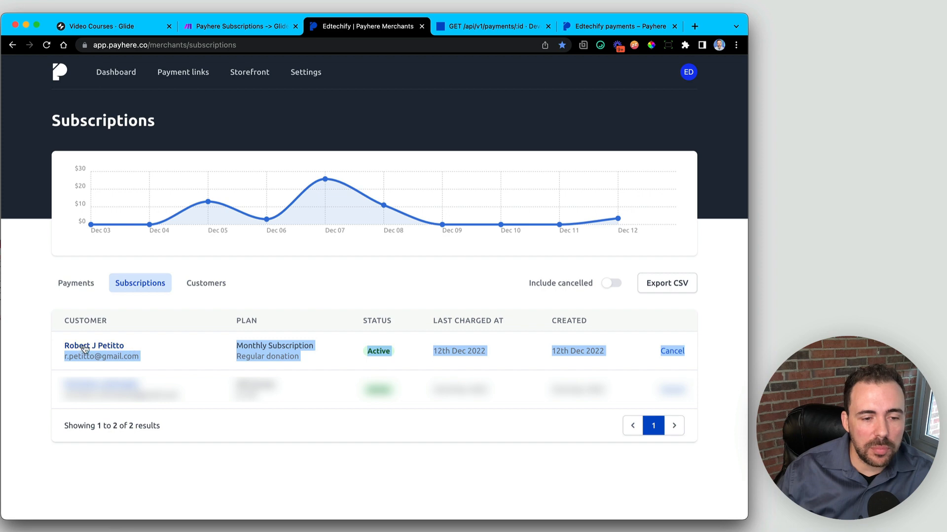
left_click(367, 318)
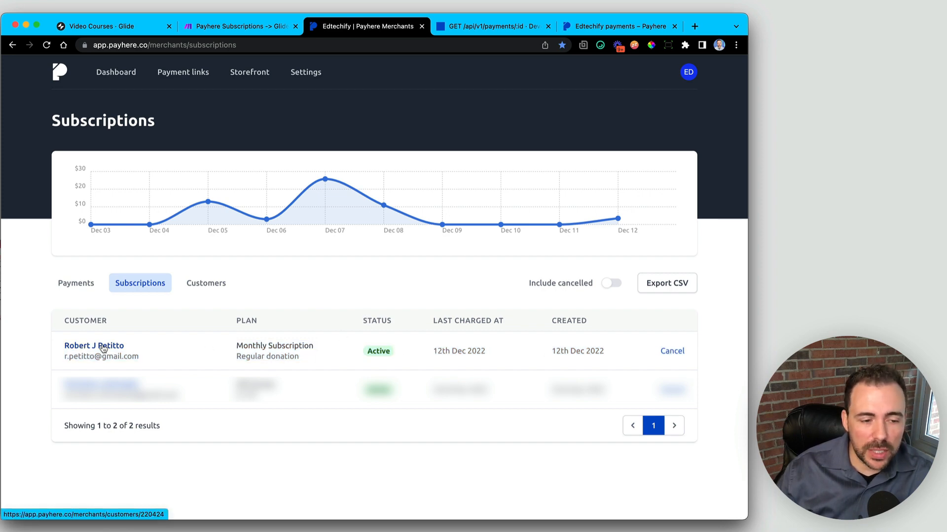
left_click(666, 286)
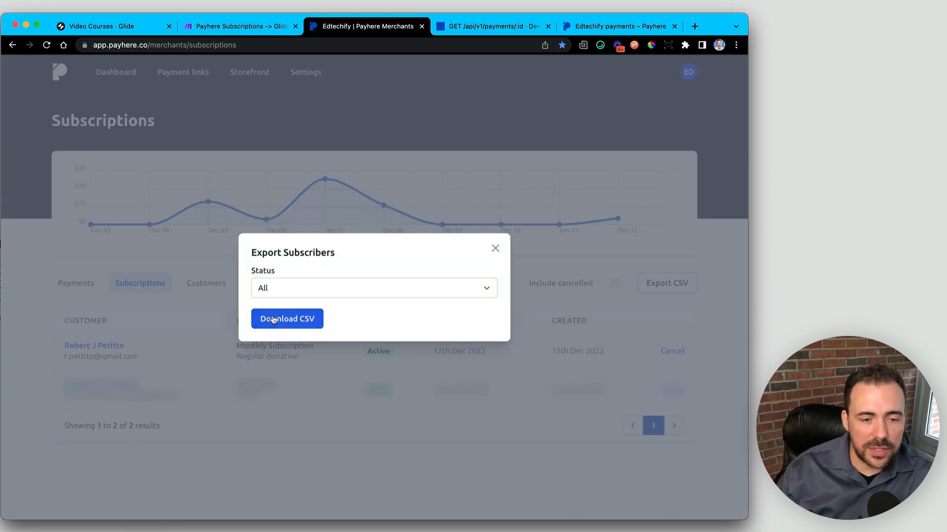
left_click(497, 249)
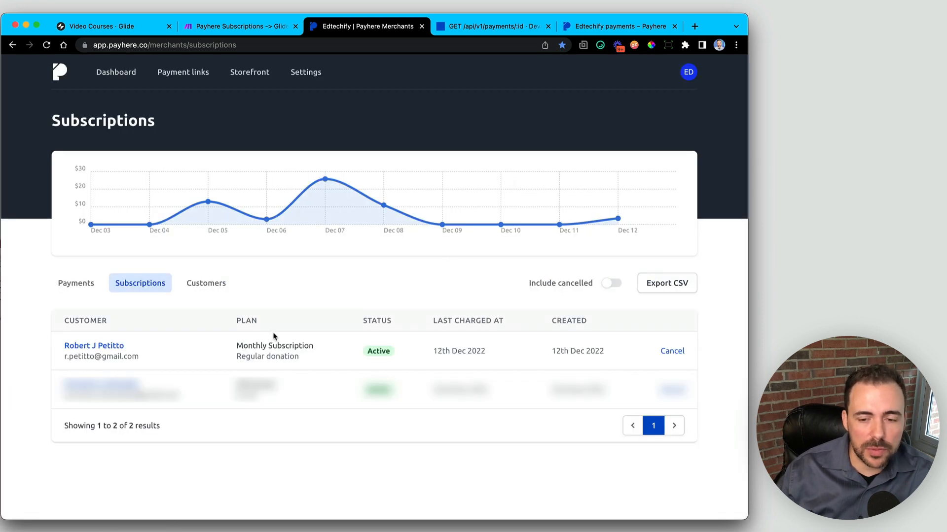
left_click(123, 30)
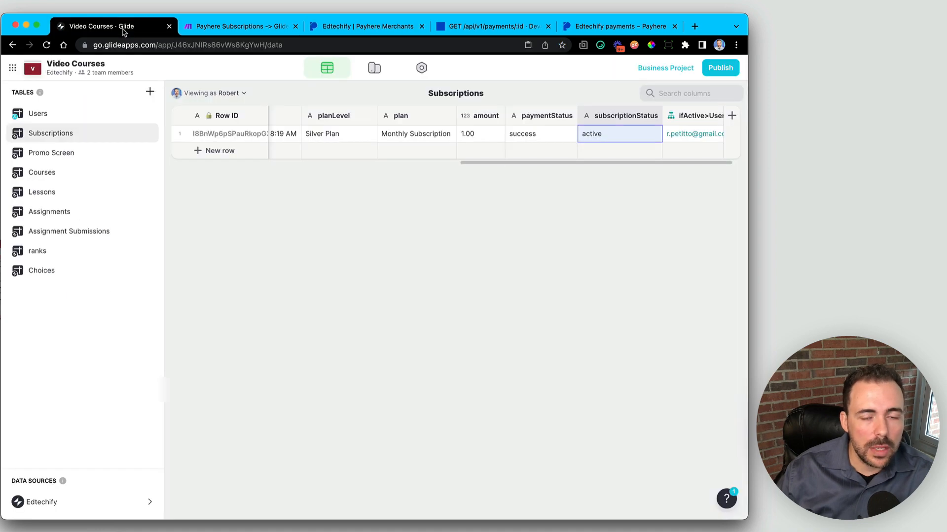
In the Make scenario, set Parse response to Yes in the getCancelledPaymentInfo module and save the scenario
left_click(243, 30)
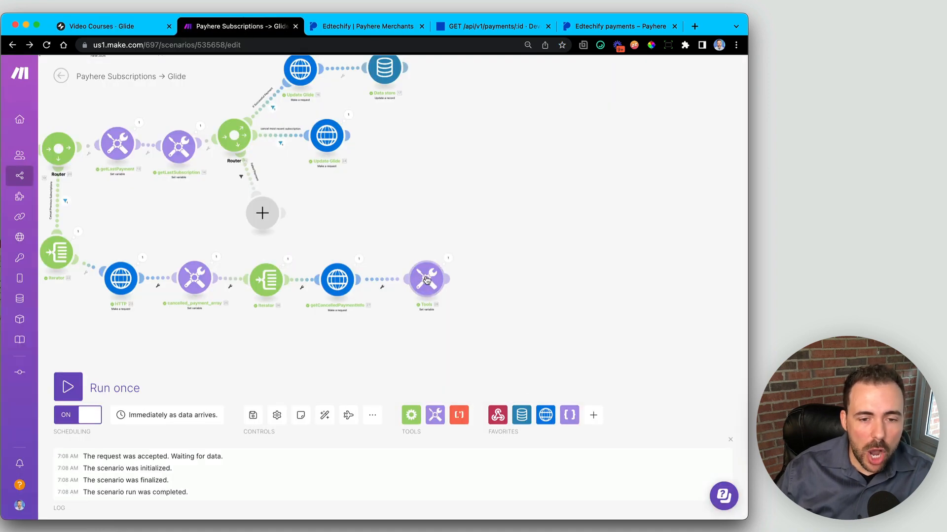
left_click_drag(427, 279, 435, 280)
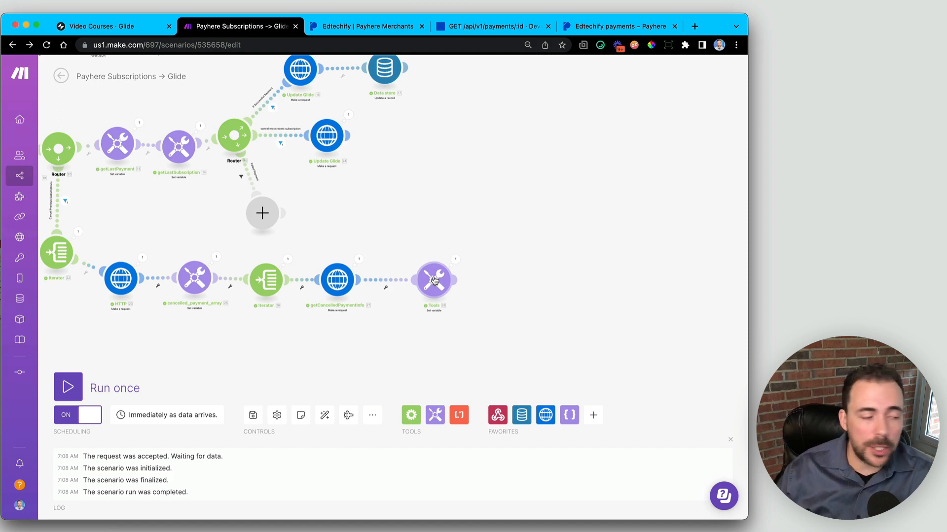
left_click(434, 280)
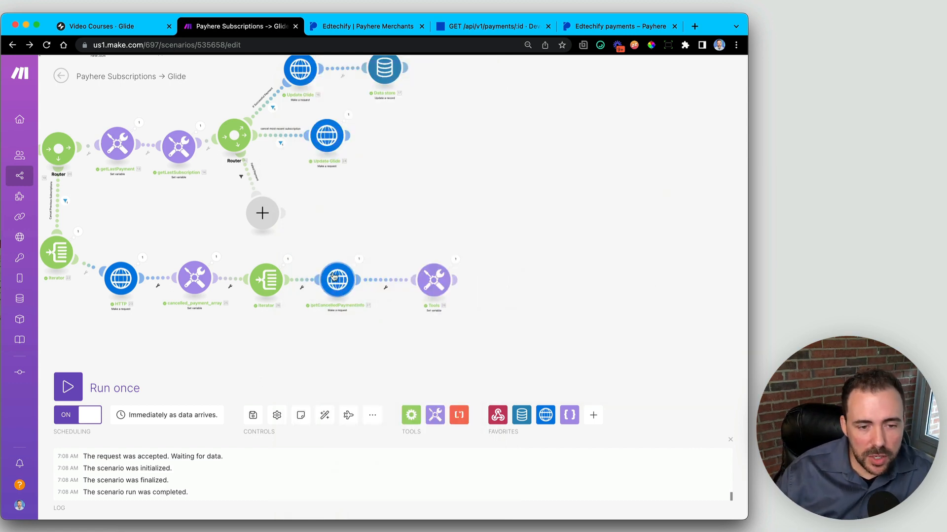
left_click(336, 281)
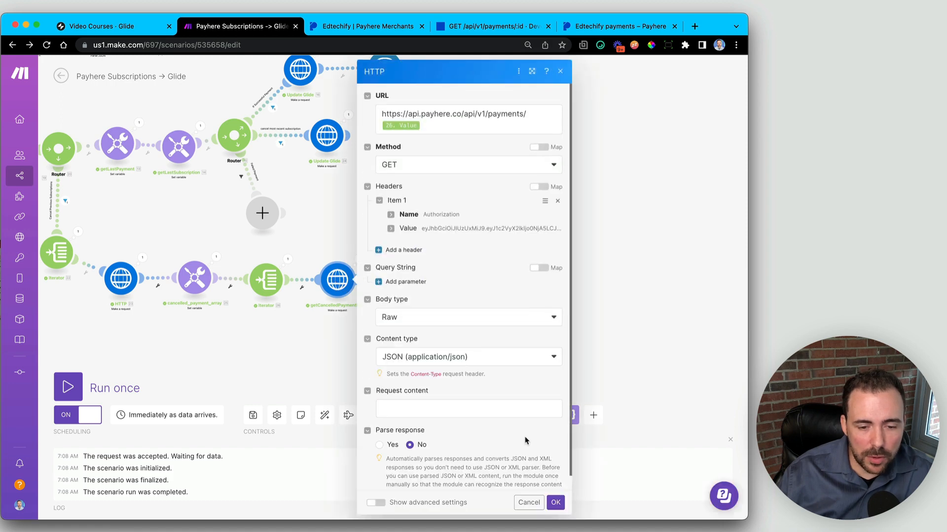
scroll(525, 440, "down", 1)
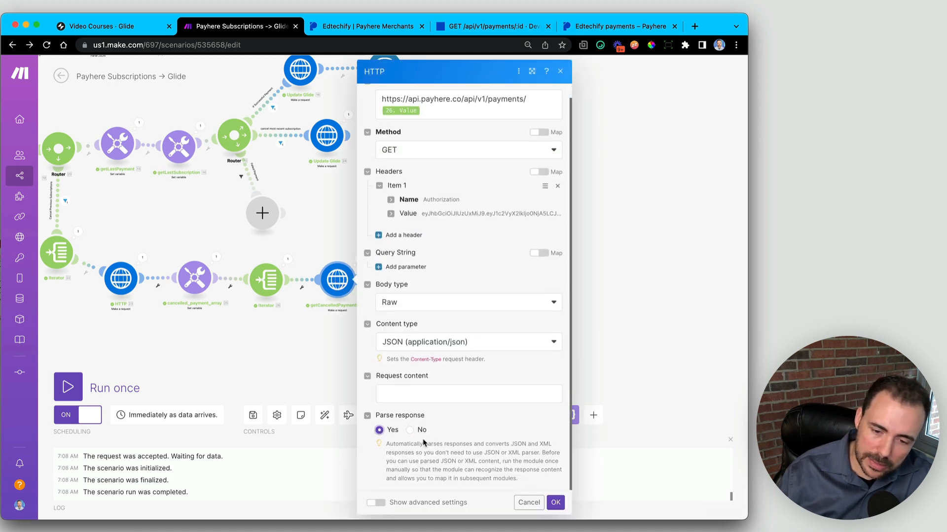
left_click(555, 502)
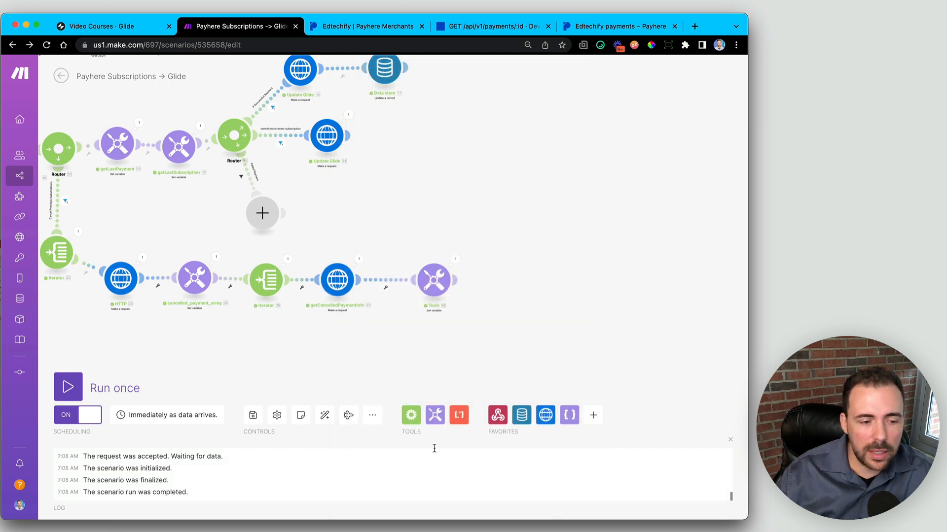
left_click(253, 417)
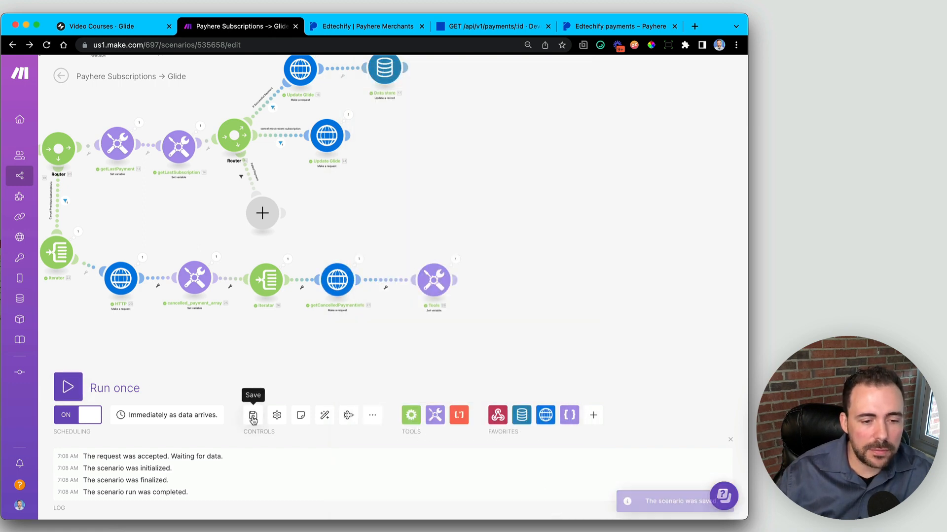
Run the scenario with response parsing enabled, stop the extra waiting run, run it again and follow it to the last Tools module
left_click(69, 389)
left_click(316, 434)
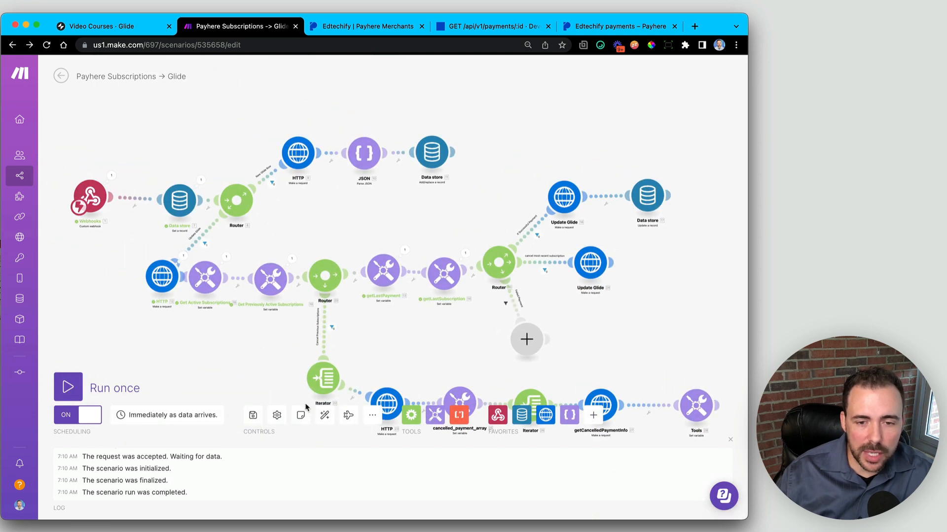
left_click(78, 388)
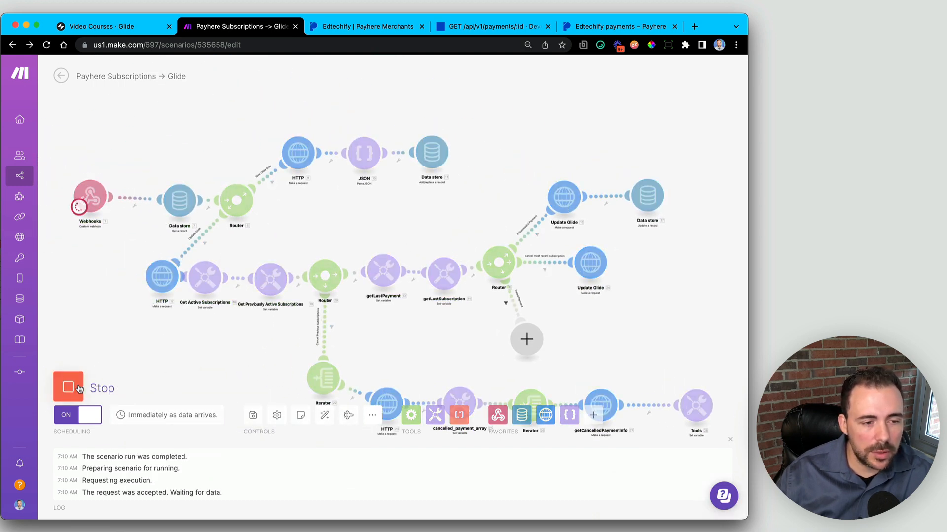
left_click(79, 389)
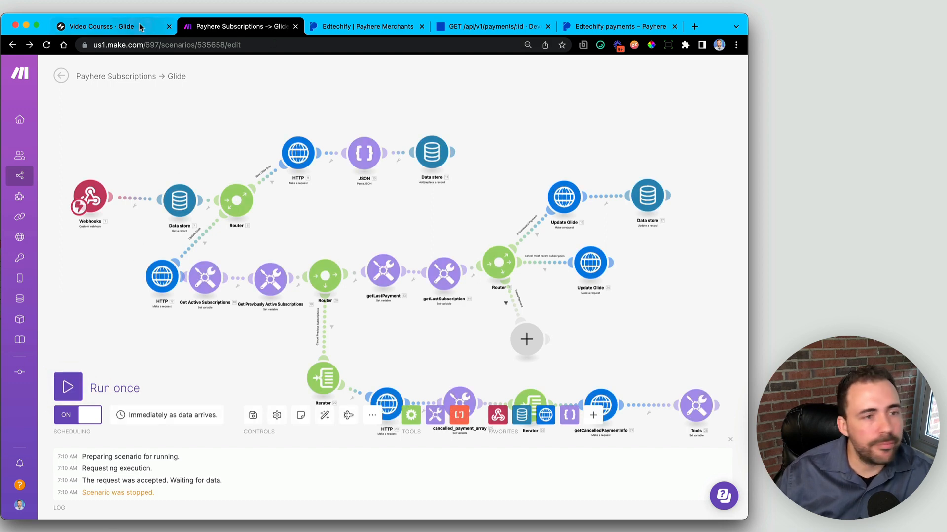
left_click(69, 387)
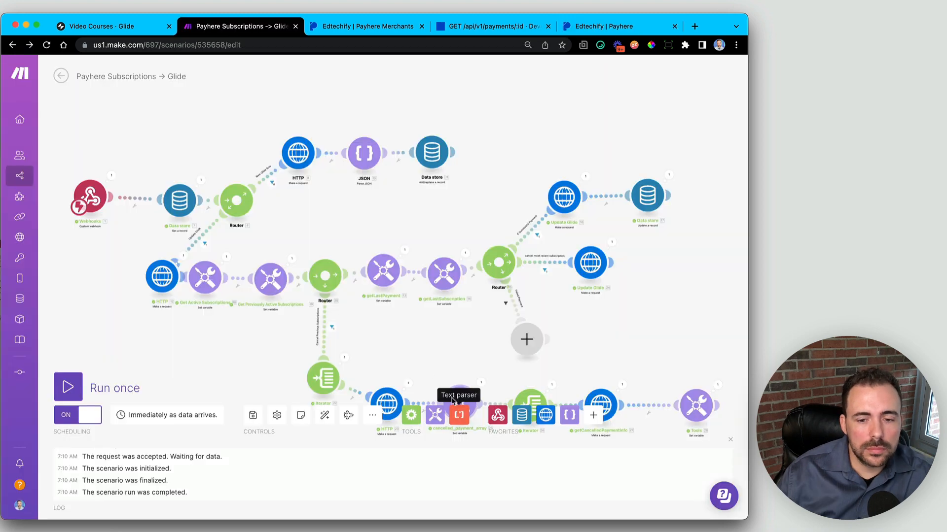
scroll(386, 321, "up", 5)
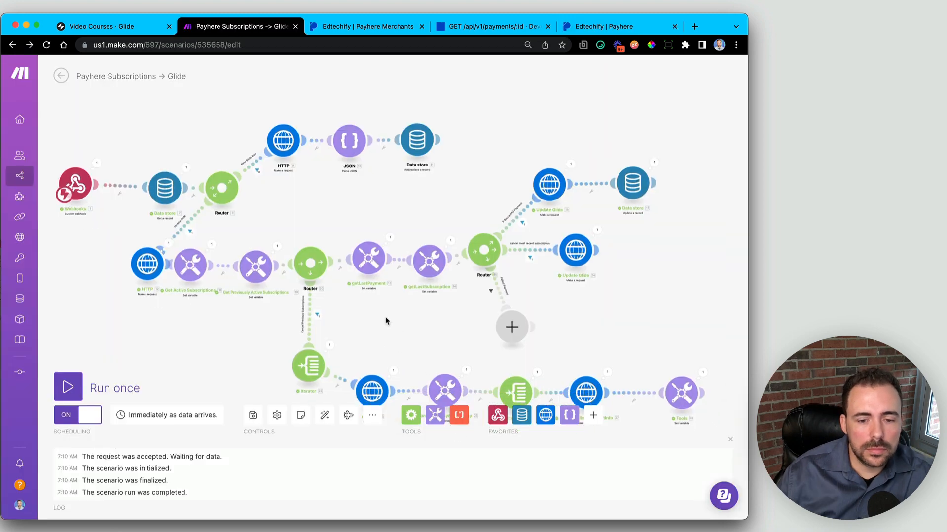
left_click_drag(510, 328, 368, 328)
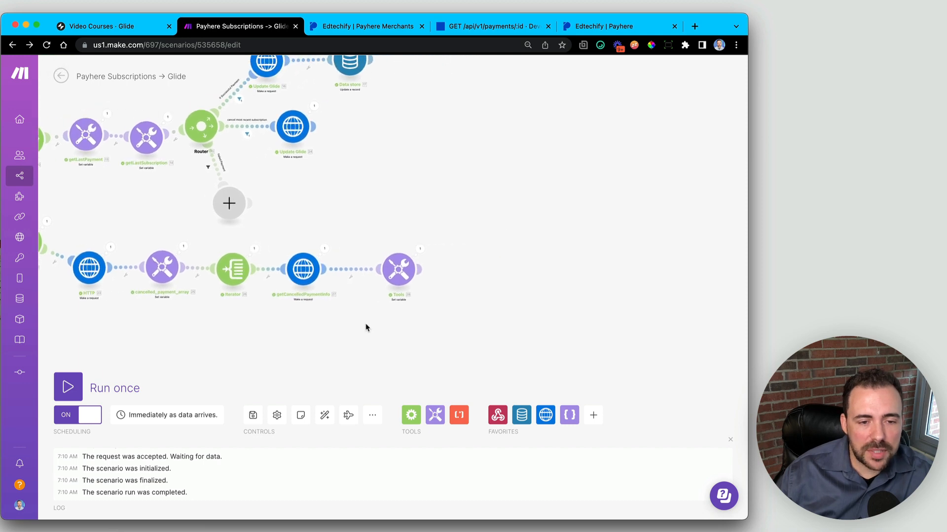
scroll(368, 330, "up", 3)
Examine the payment fields in getCancelledPaymentInfo's data that are available for the refundAmount variable, and close the Refund module's settings
left_click(425, 224)
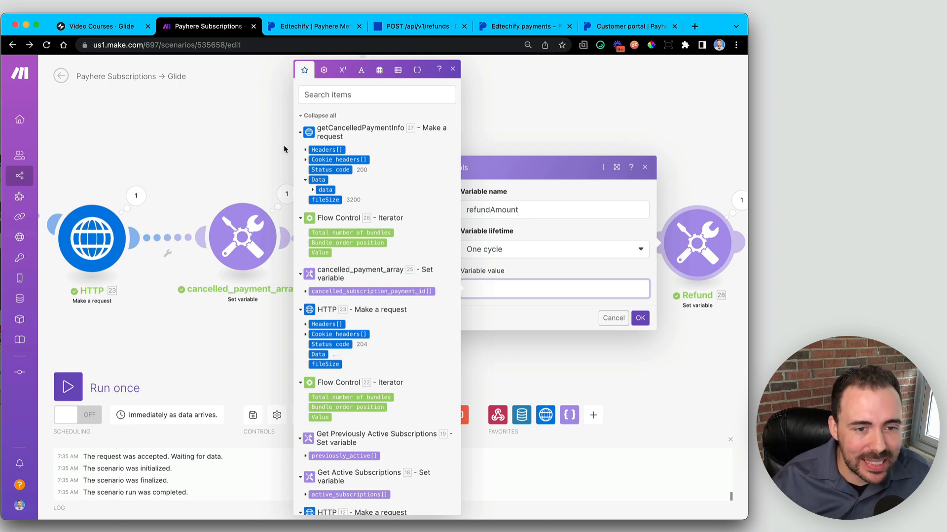
left_click(312, 190)
scroll(387, 368, "down", 5)
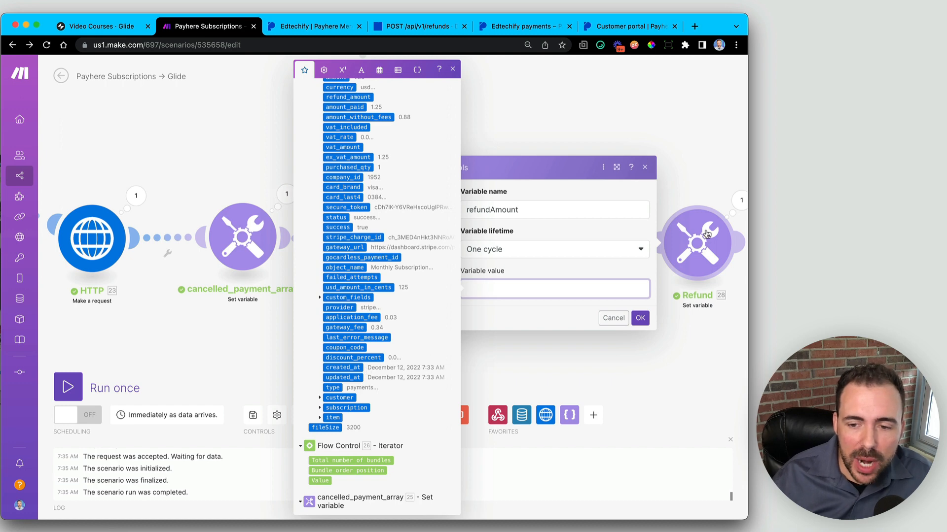
left_click(579, 348)
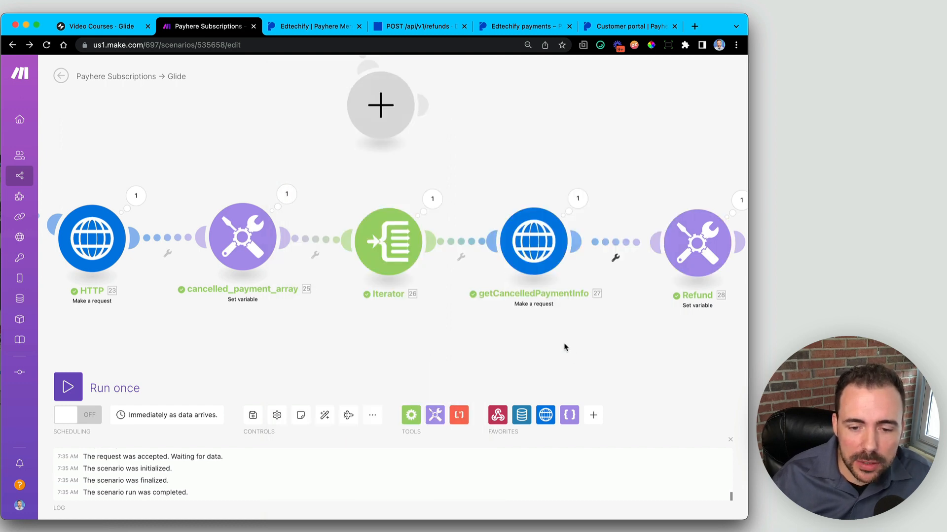
Insert a Set variable module between getCancelledPaymentInfo and Refund, and name its variable paymentDate
left_click(570, 417)
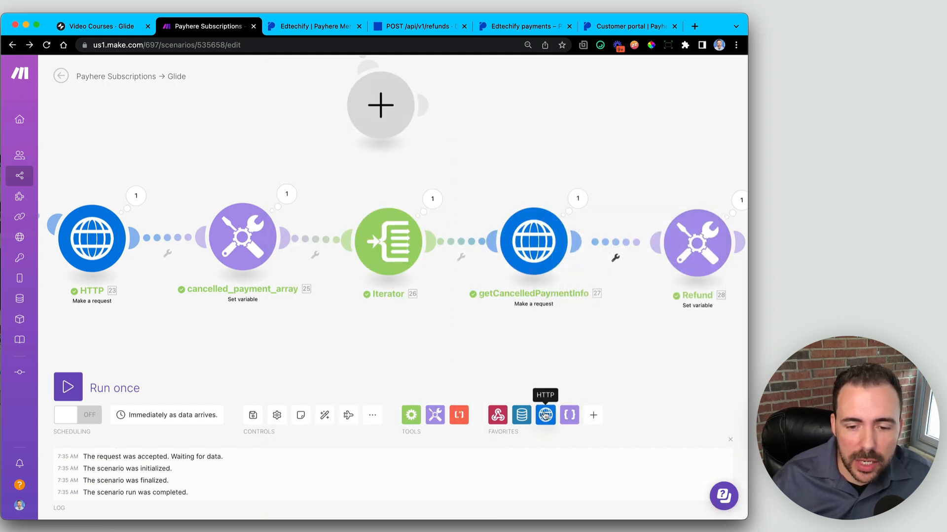
mouse_move(432, 419)
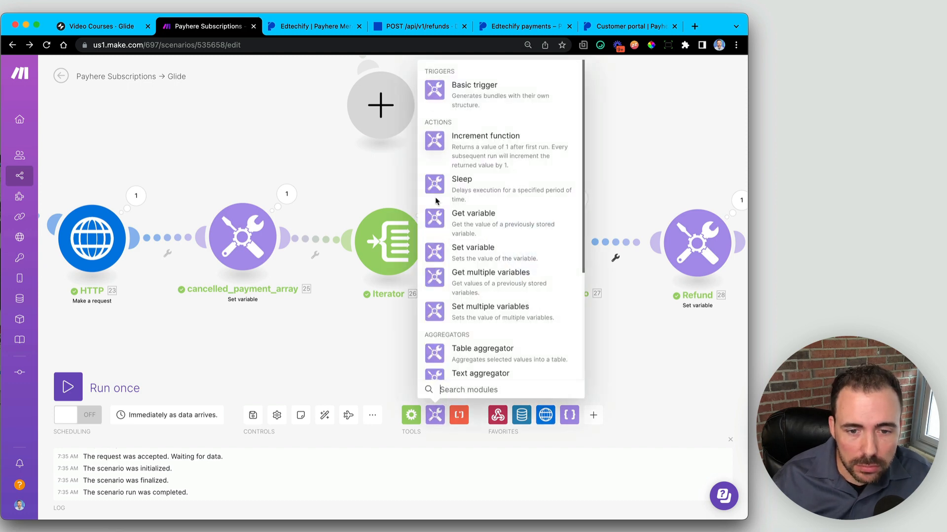
left_click(435, 252)
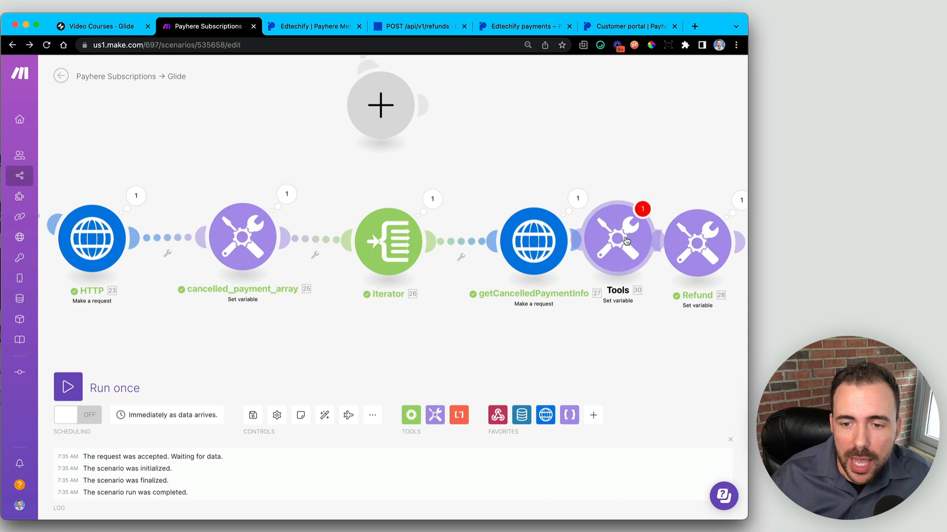
left_click(620, 246)
left_click(419, 199)
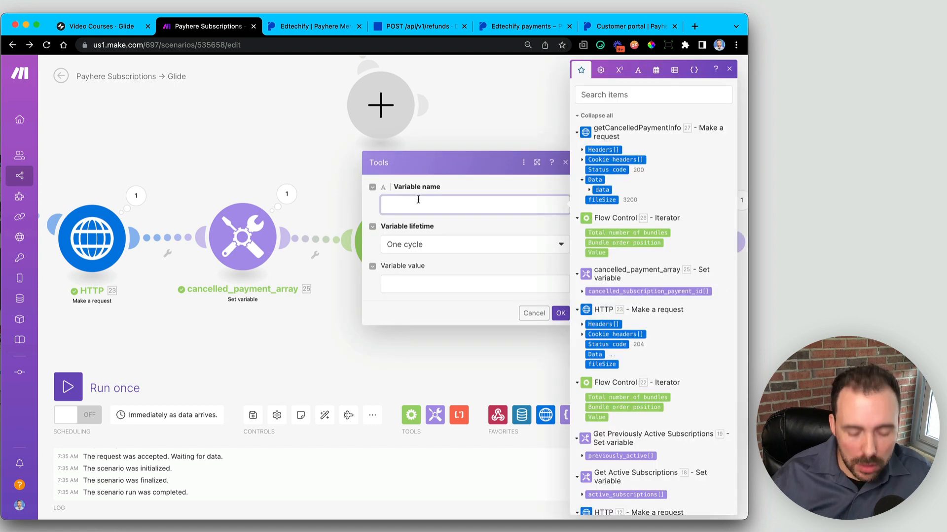
type("paymentDate")
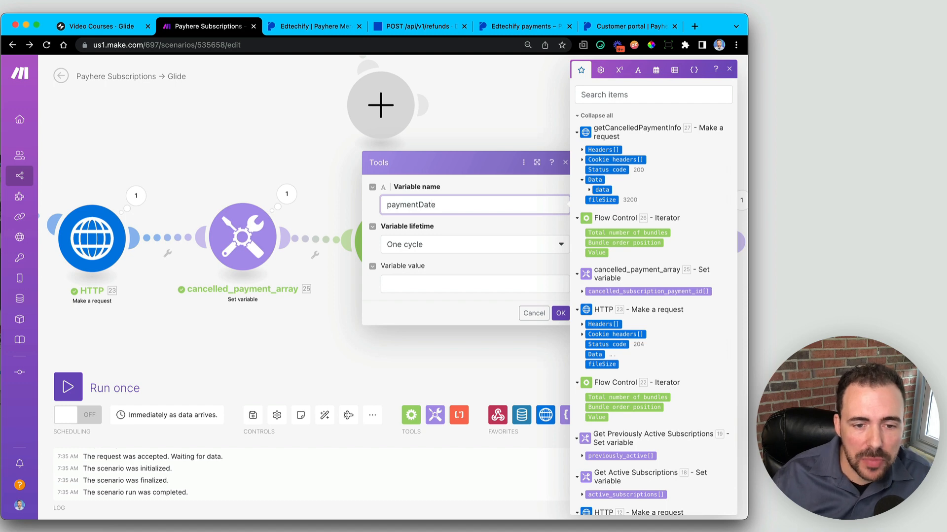
Set the paymentDate variable's value to a parseDate function with created_at from getCancelledPaymentInfo's data as its date
left_click(434, 284)
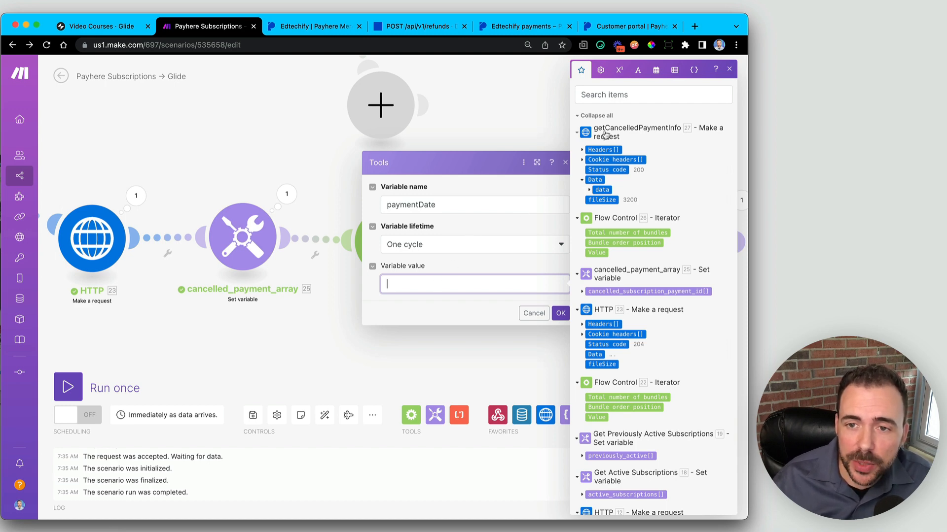
left_click(656, 71)
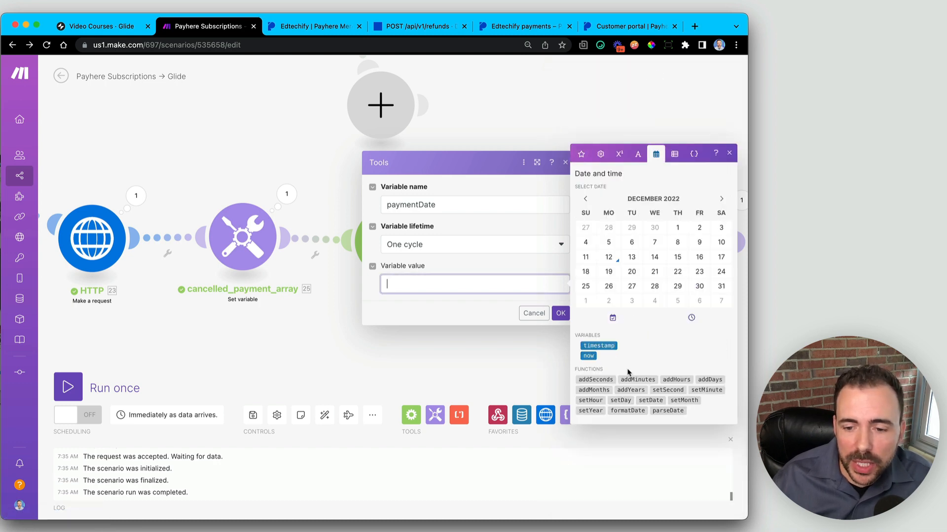
left_click(667, 412)
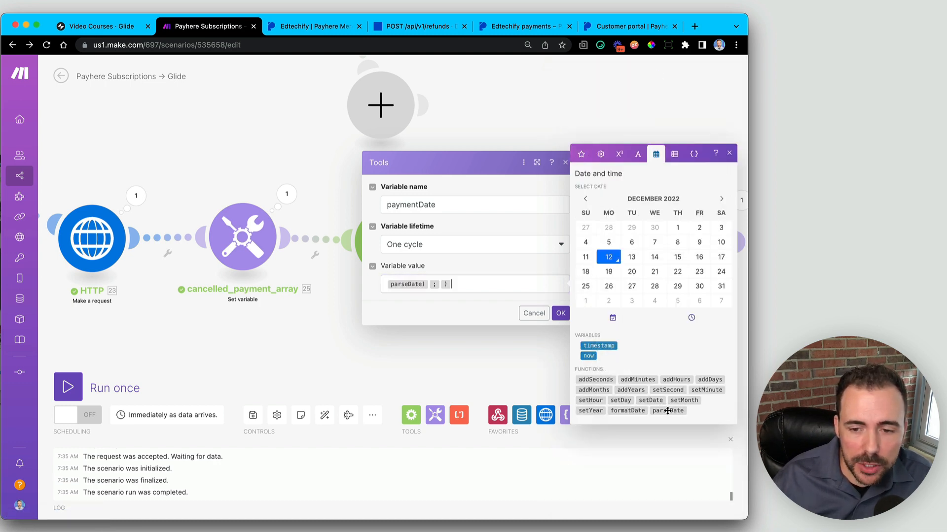
left_click(429, 284)
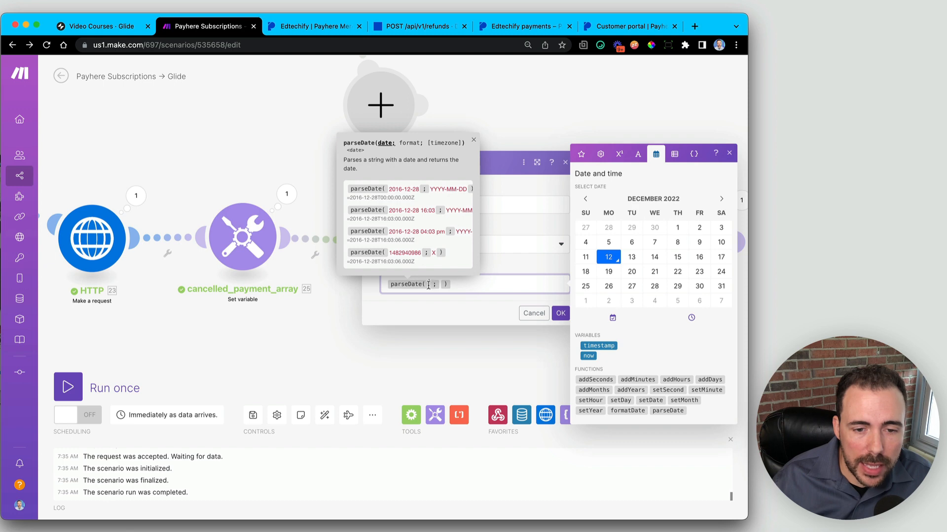
left_click(582, 154)
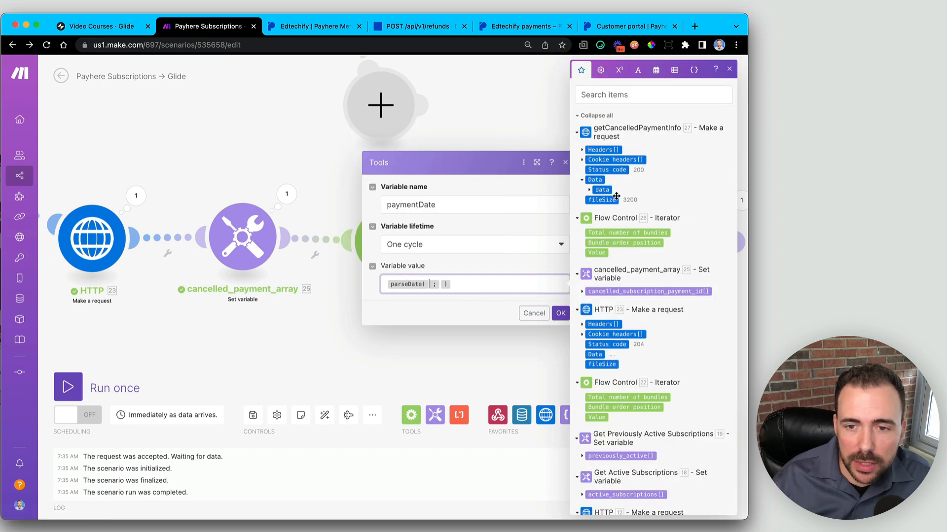
left_click(590, 189)
scroll(647, 344, "down", 5)
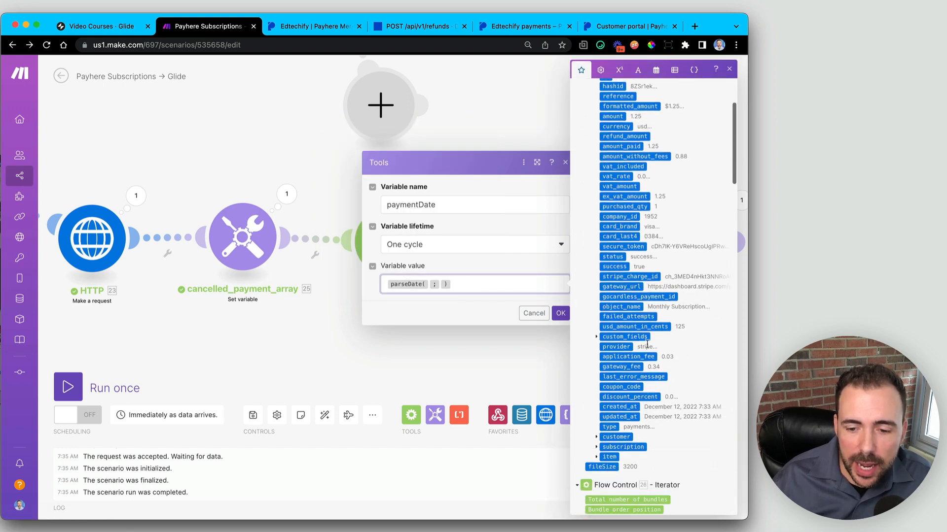
scroll(646, 344, "down", 2)
scroll(634, 367, "up", 10)
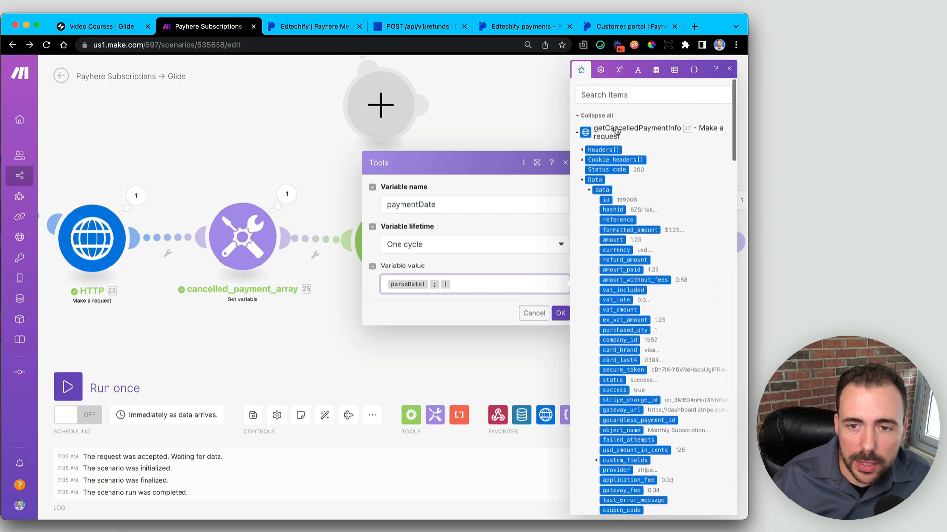
scroll(656, 308, "down", 5)
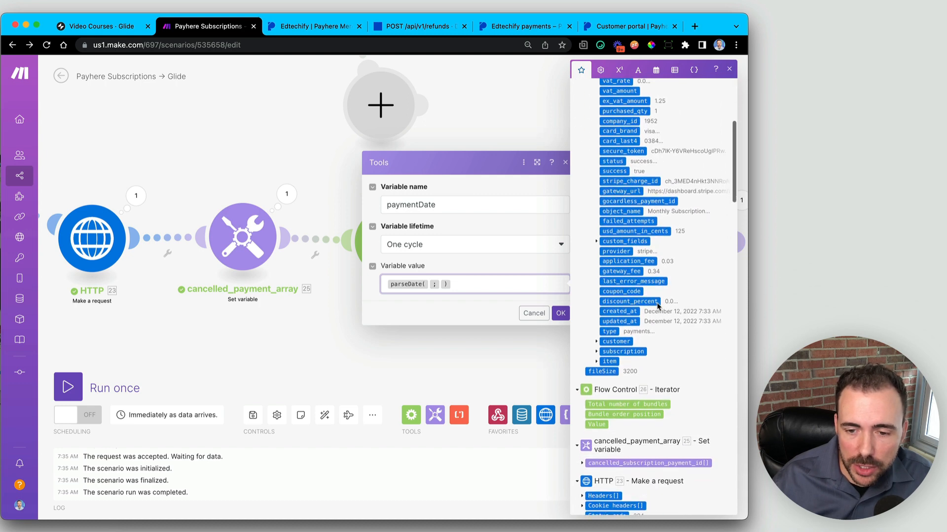
left_click(619, 311)
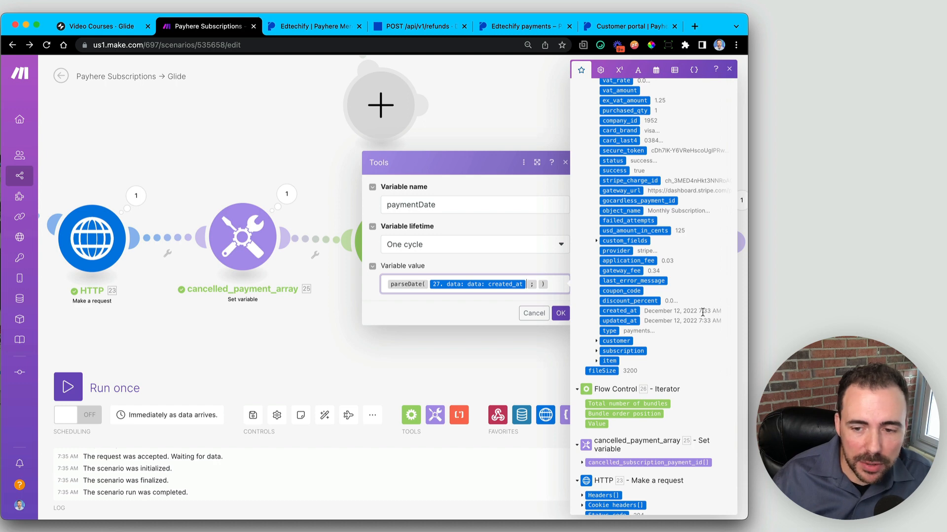
Enter "MMMM D, YYYY h:mm a" as the format argument of the parseDate function
left_click(538, 285)
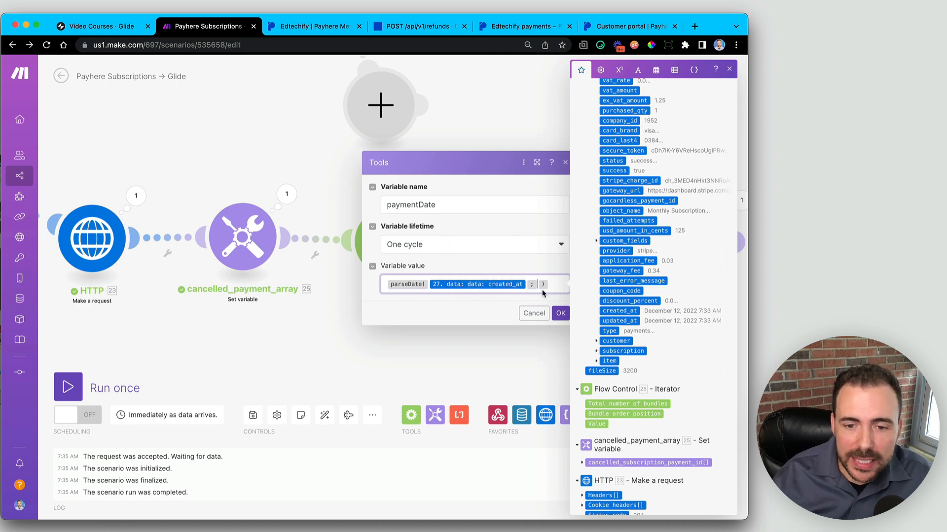
type("MMMM")
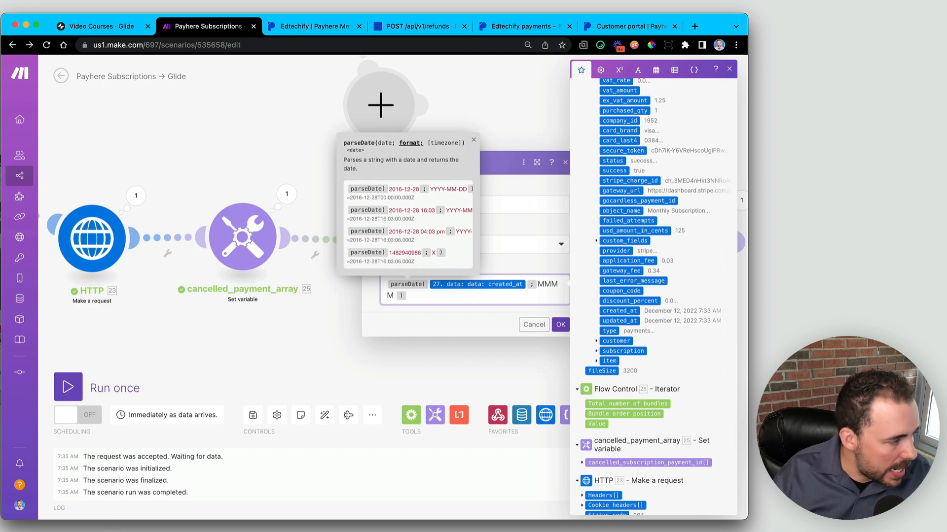
type("D")
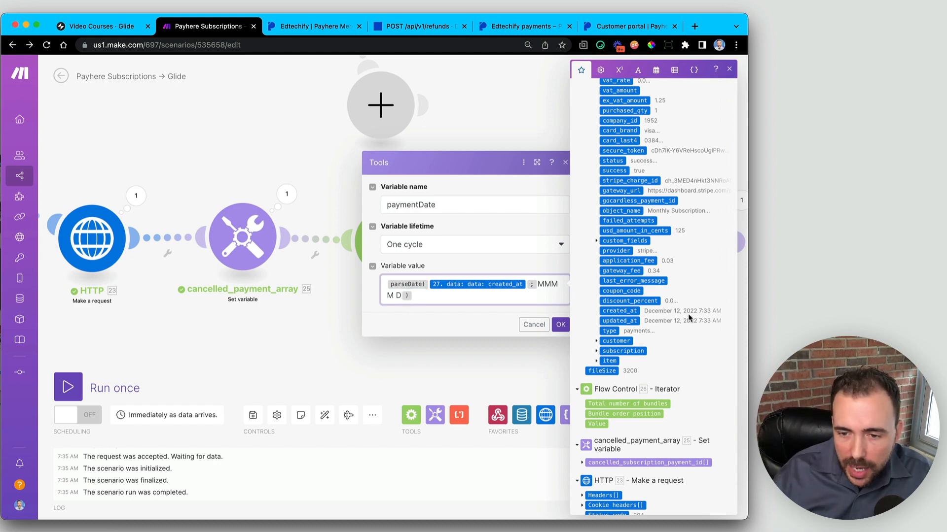
type(", ")
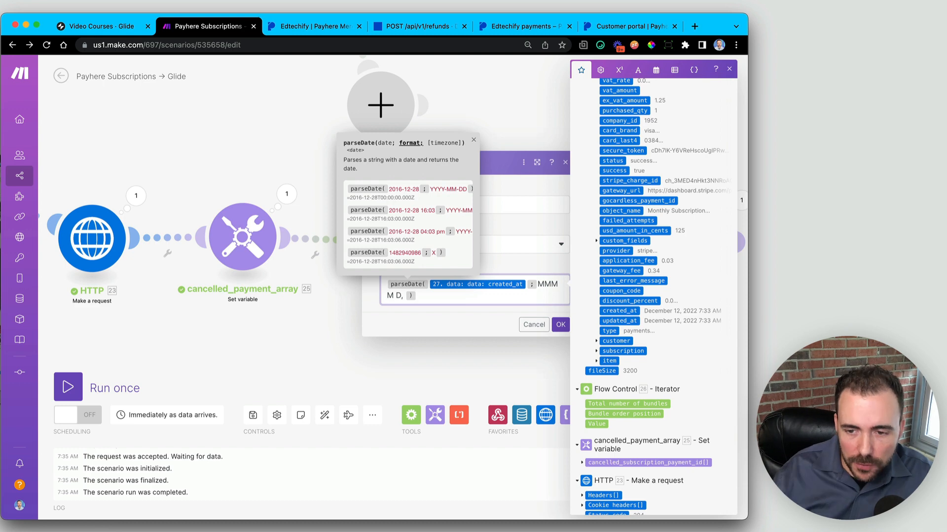
type("YYYY")
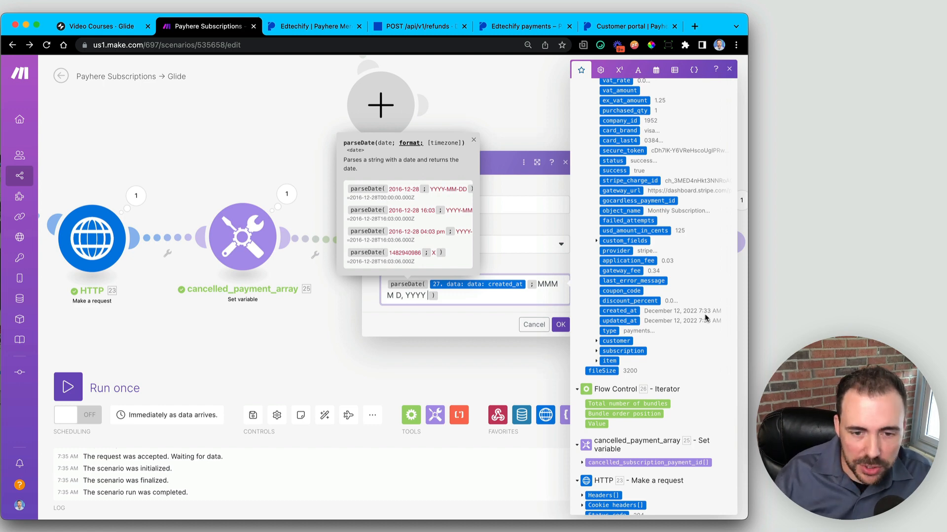
type("h ")
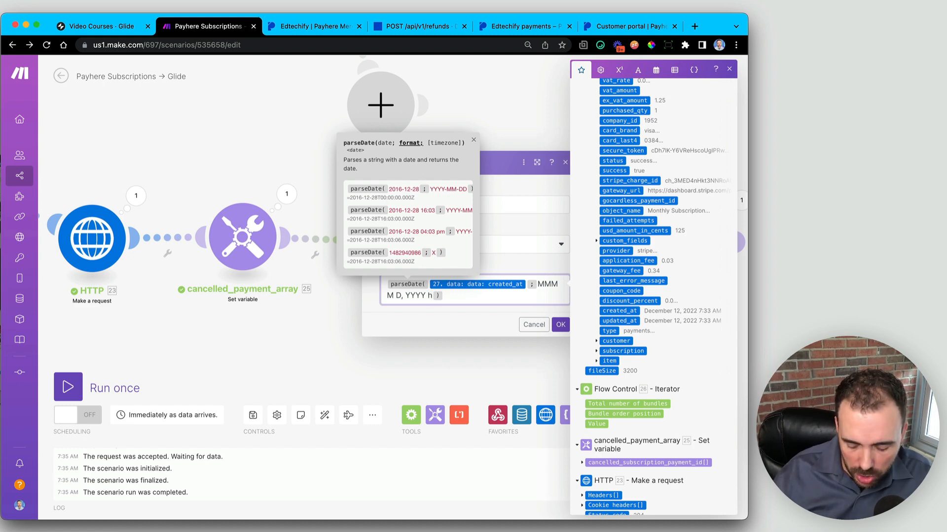
type(":mm")
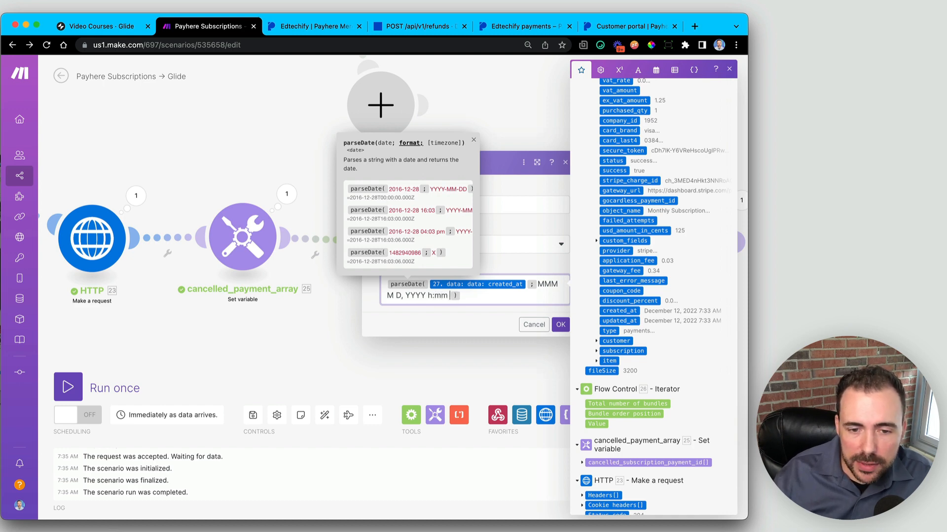
type(" a")
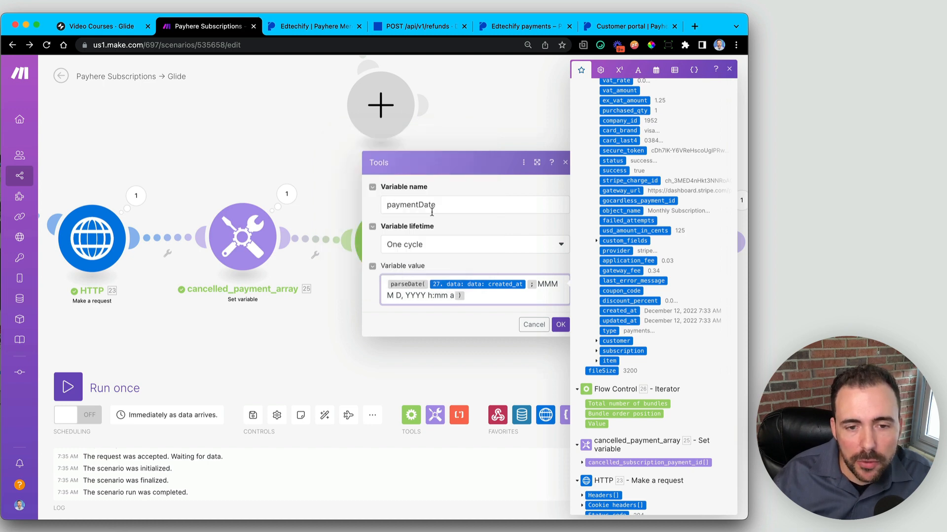
Rename the variable to paymentDateFormatted and accept the Set variable module's settings
left_click(447, 208)
type("For")
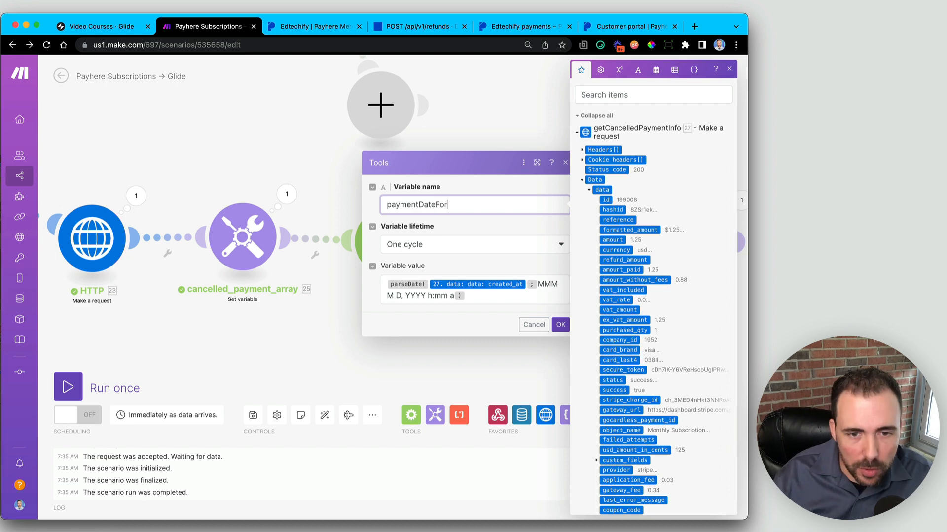
type("matted")
key("ctrl+a")
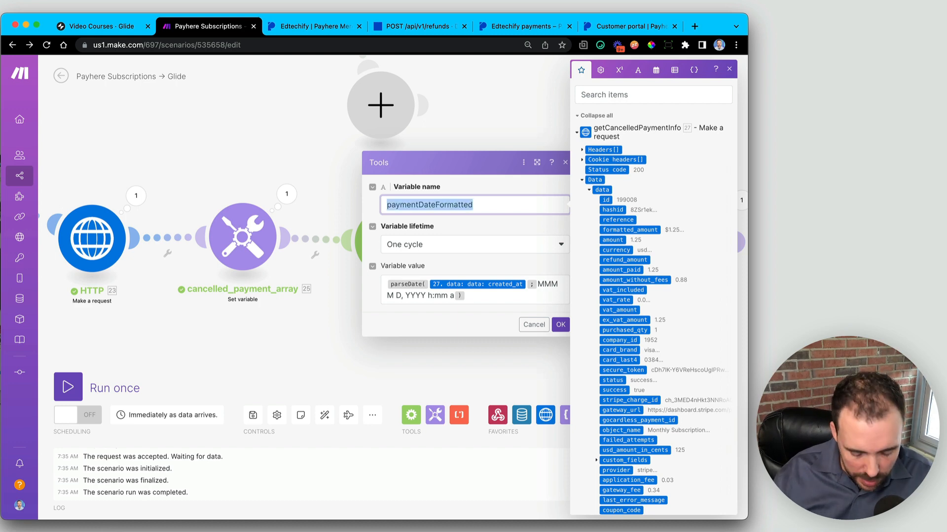
left_click(560, 324)
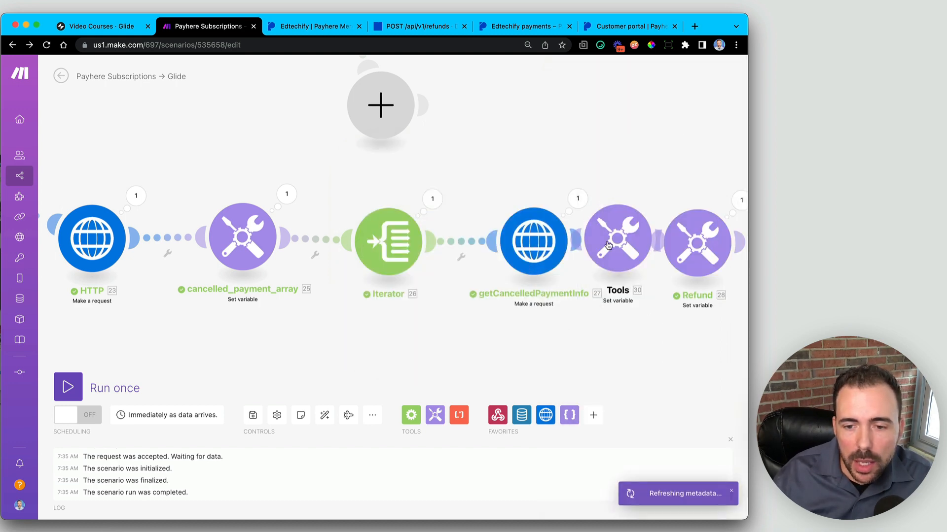
Rename the new Set variable module between getCancelledPaymentInfo and Refund to "format date"
right_click(617, 240)
left_click(647, 293)
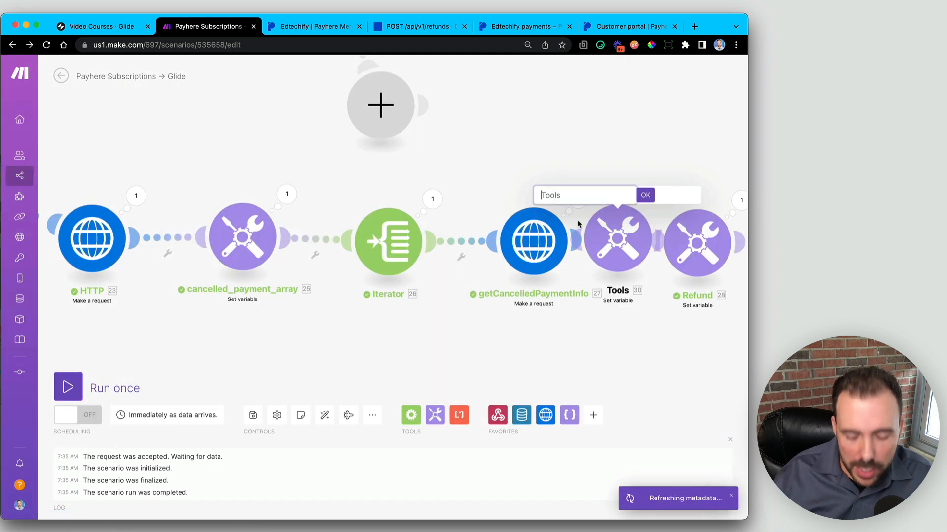
type("par")
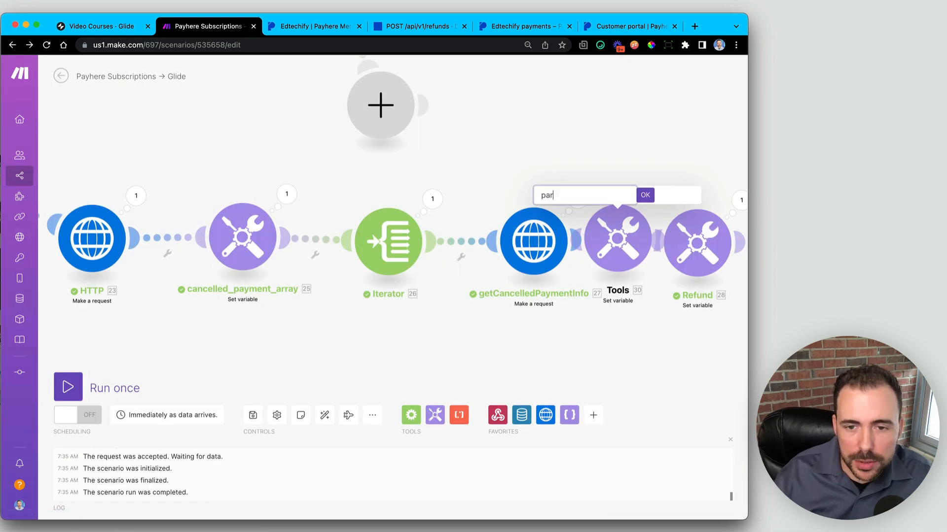
key("BackSpace")
type("ymentDateFormatted")
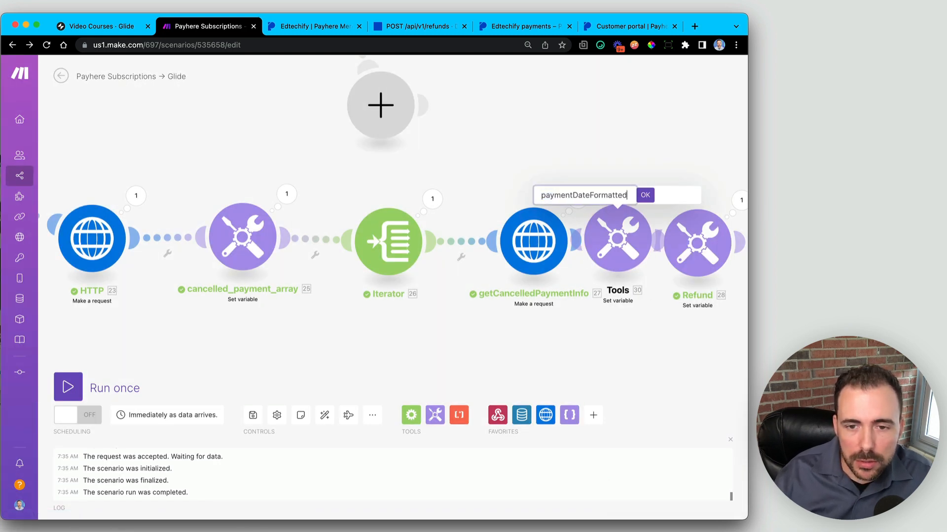
double_click(543, 196)
type("forma")
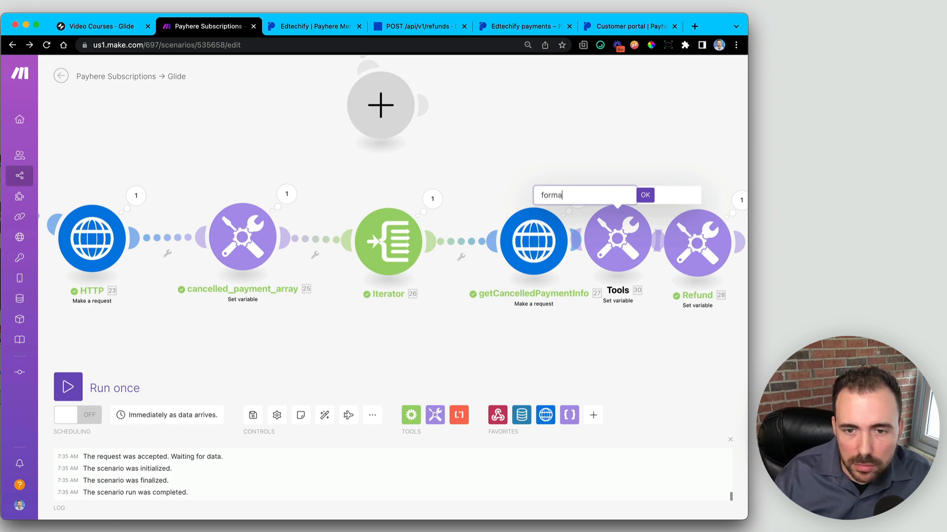
type("teate")
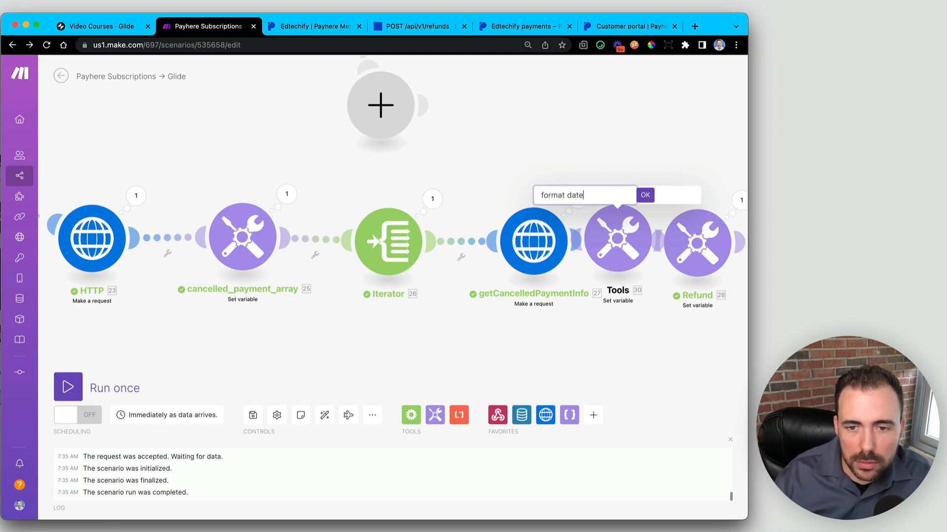
left_click(644, 195)
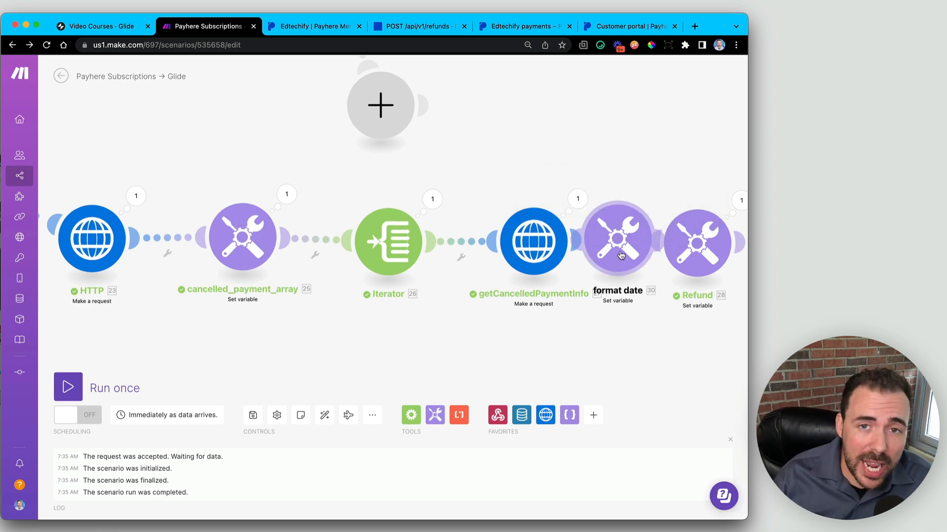
In the Refund module, set the refundAmount value to now minus the paymentDateFormatted variable
left_click(697, 242)
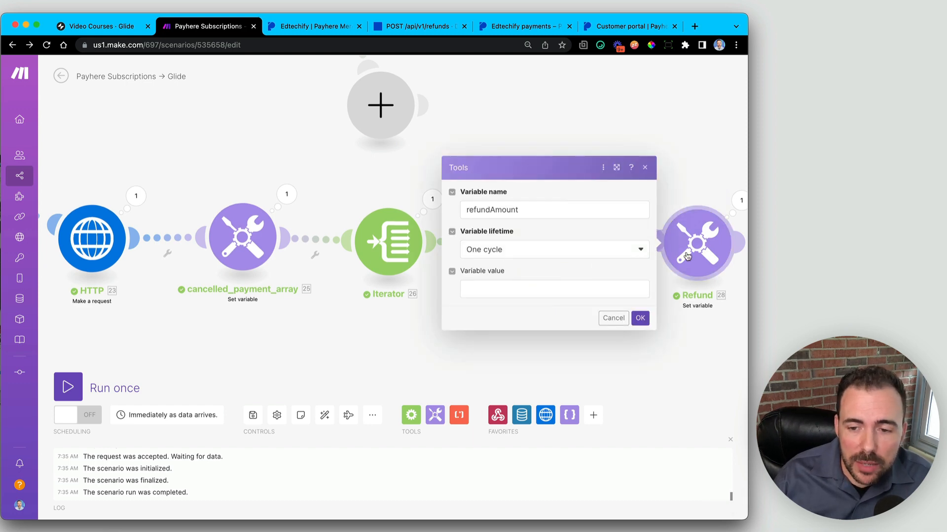
left_click(501, 292)
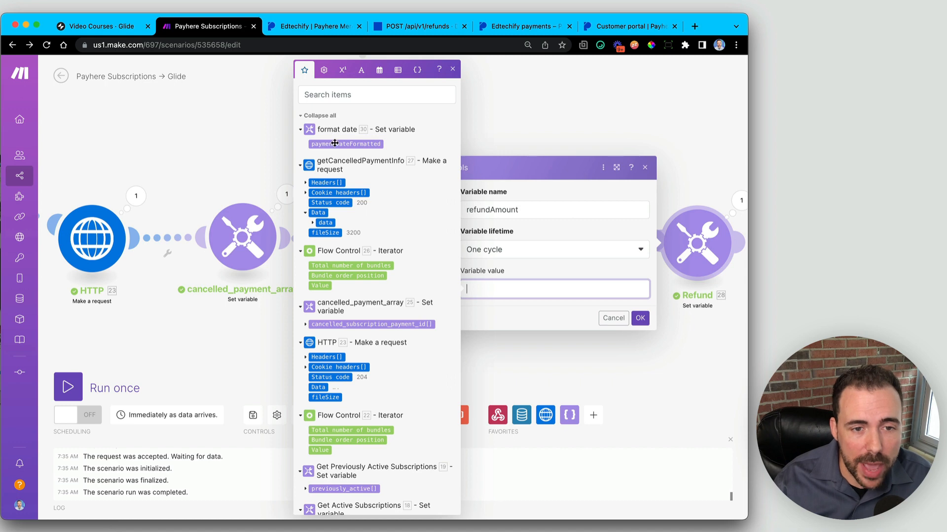
left_click(381, 71)
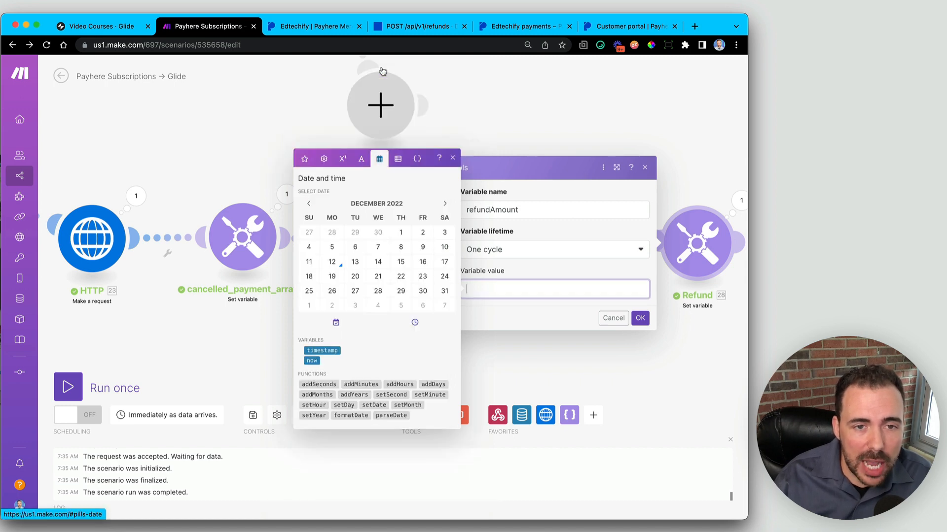
left_click(311, 361)
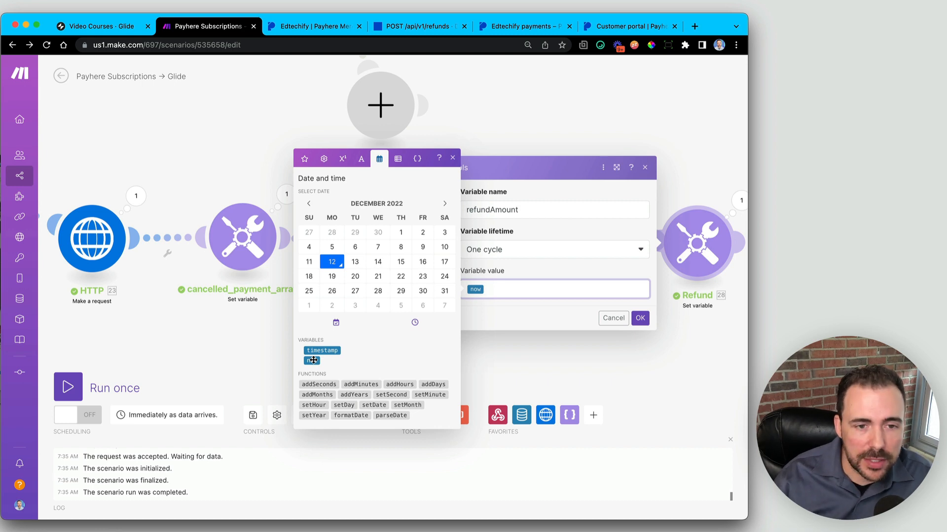
left_click(340, 160)
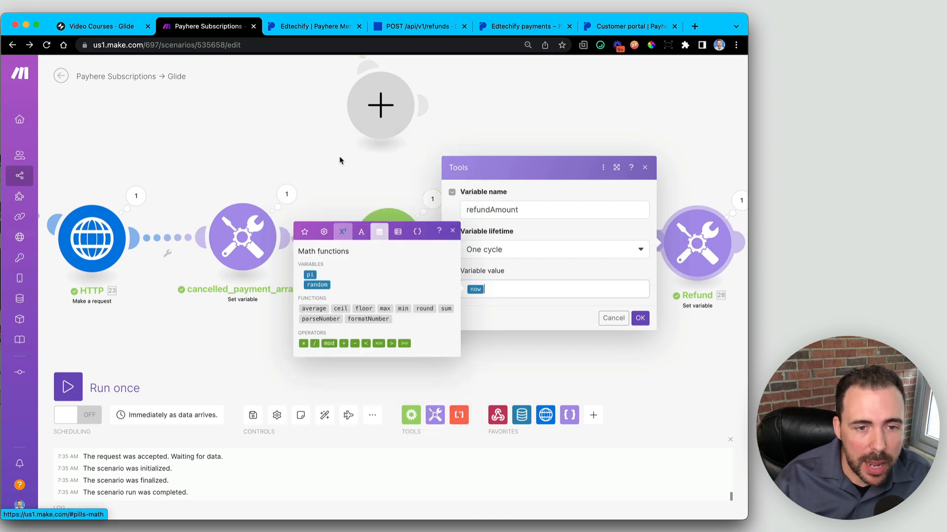
left_click(354, 343)
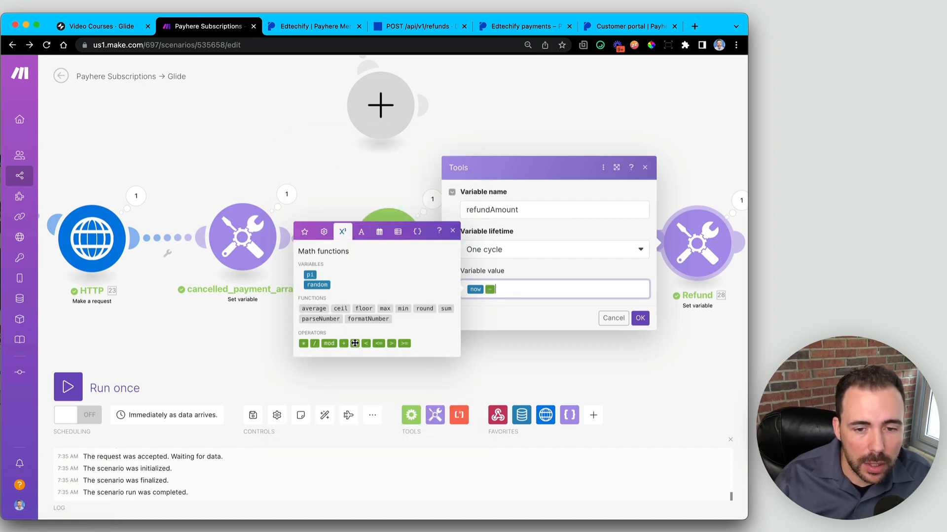
left_click(304, 231)
left_click(336, 144)
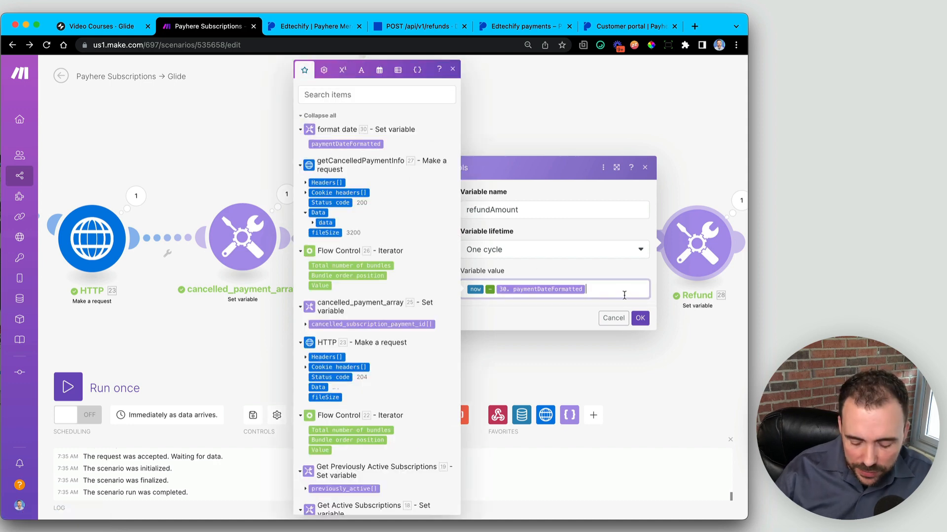
Enclose the now minus paymentDateFormatted expression of the refundAmount value in parentheses
type(")")
key("super+Left")
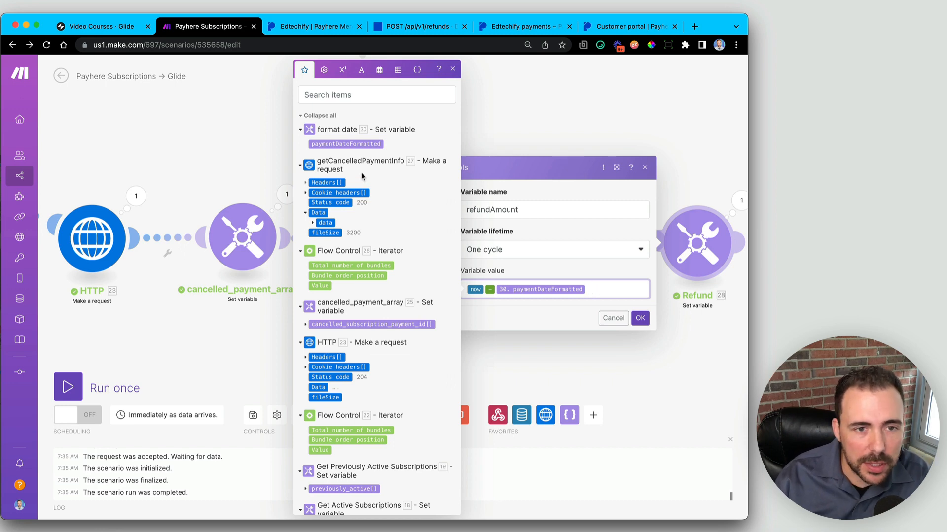
left_click(324, 70)
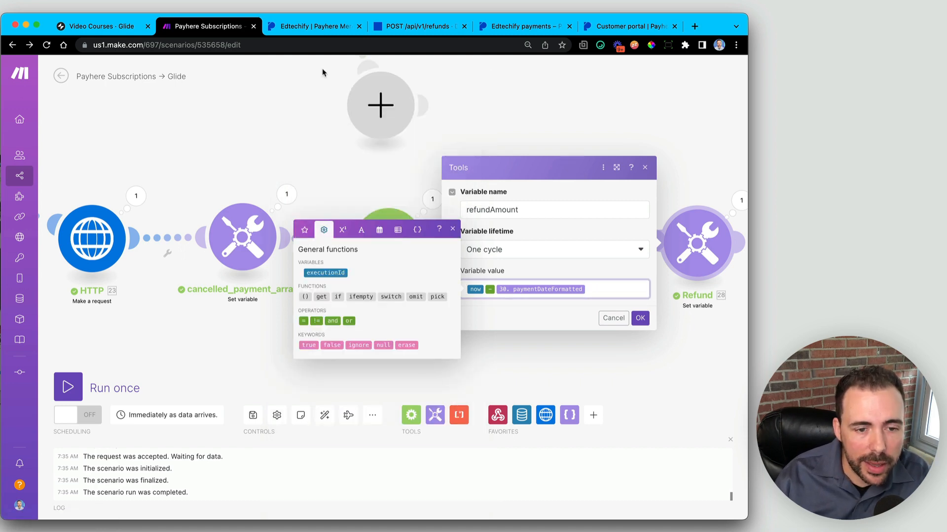
left_click(304, 297)
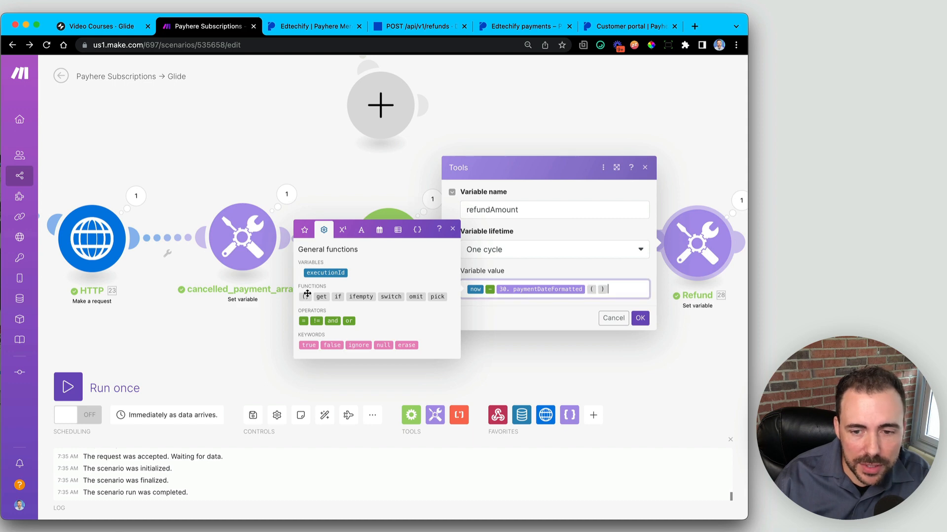
key("BackSpace")
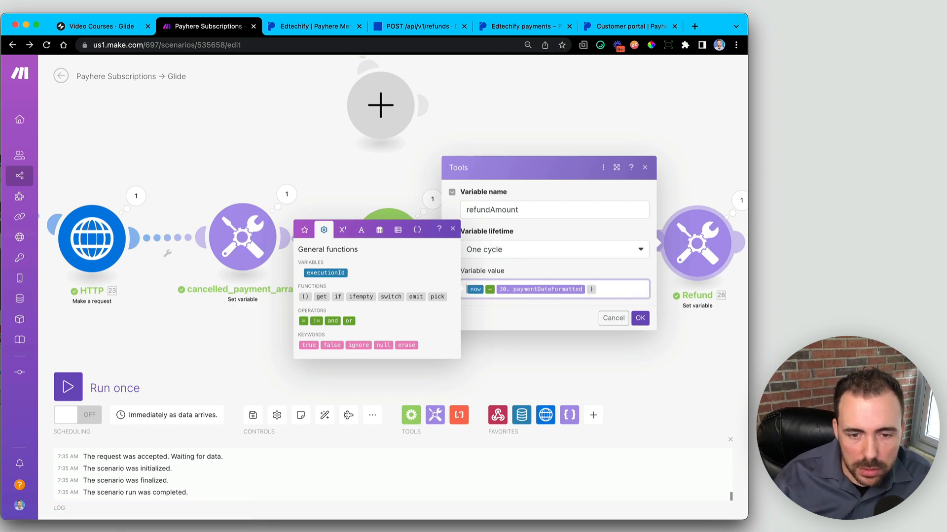
left_click(305, 297)
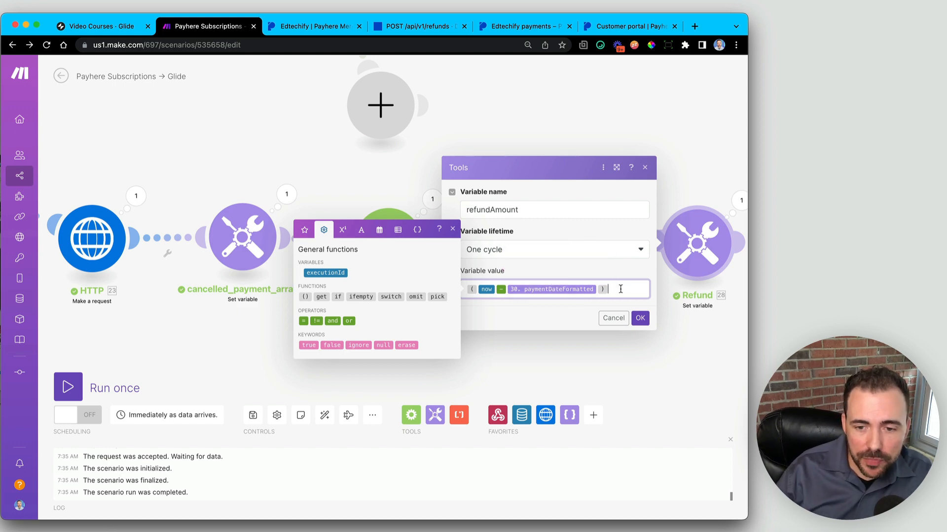
Append a division operator and an empty pair of parentheses for the divisor to the refundAmount expression
left_click(343, 230)
left_click(318, 343)
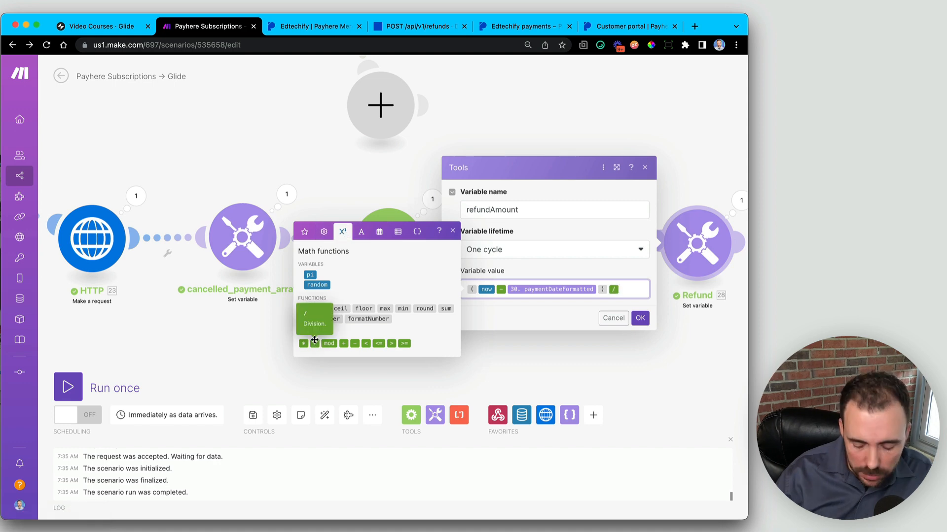
left_click(321, 237)
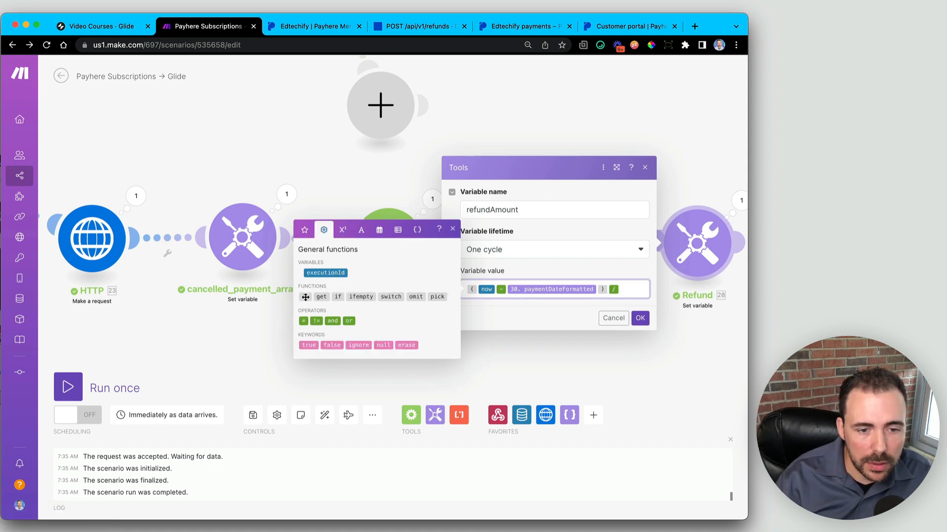
left_click(305, 297)
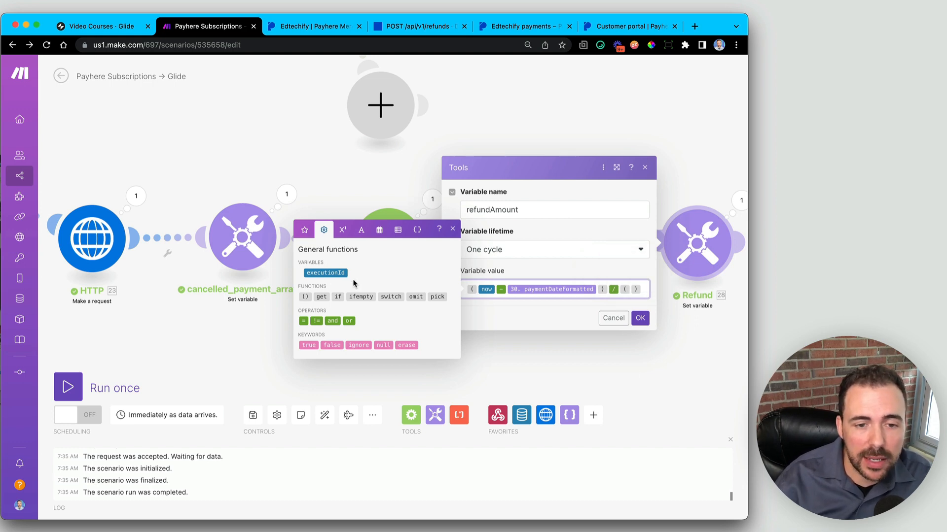
Fill the divisor's parentheses with an addMonths function that adds 1 month to paymentDateFormatted
left_click(377, 230)
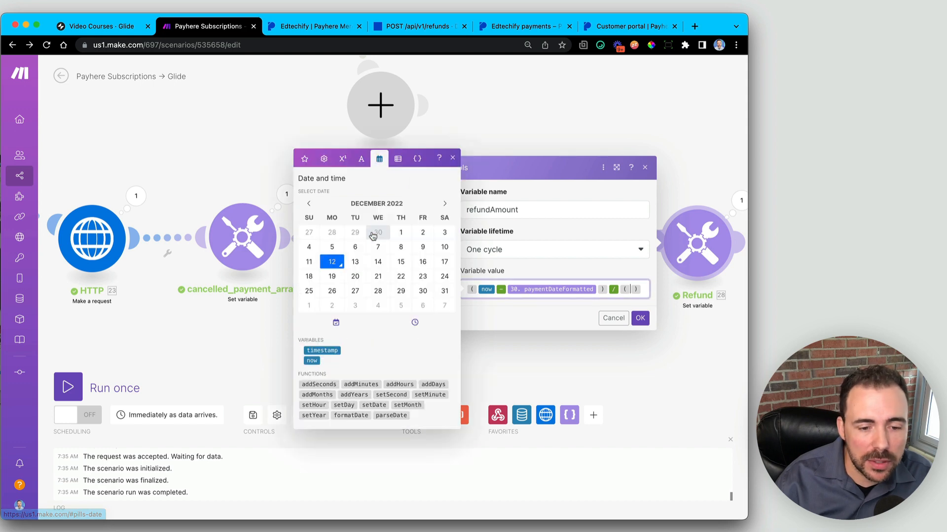
left_click(313, 394)
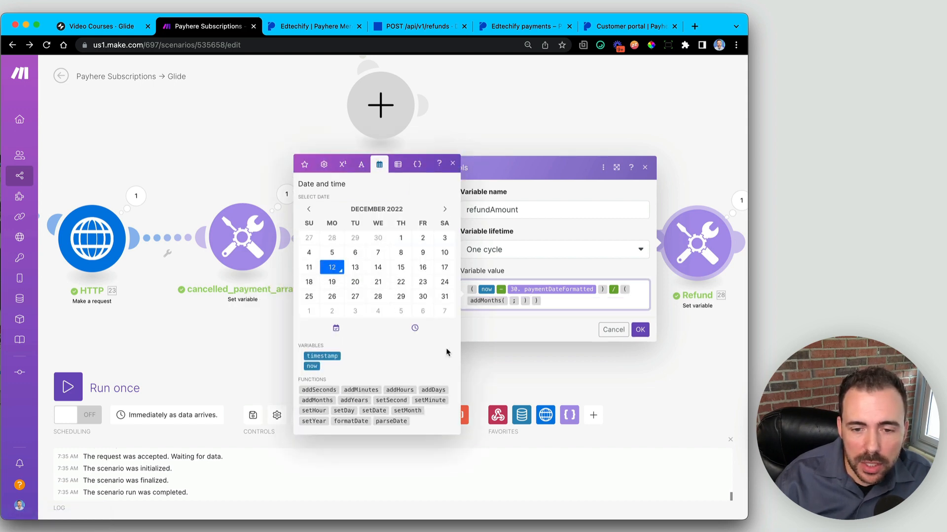
left_click(518, 301)
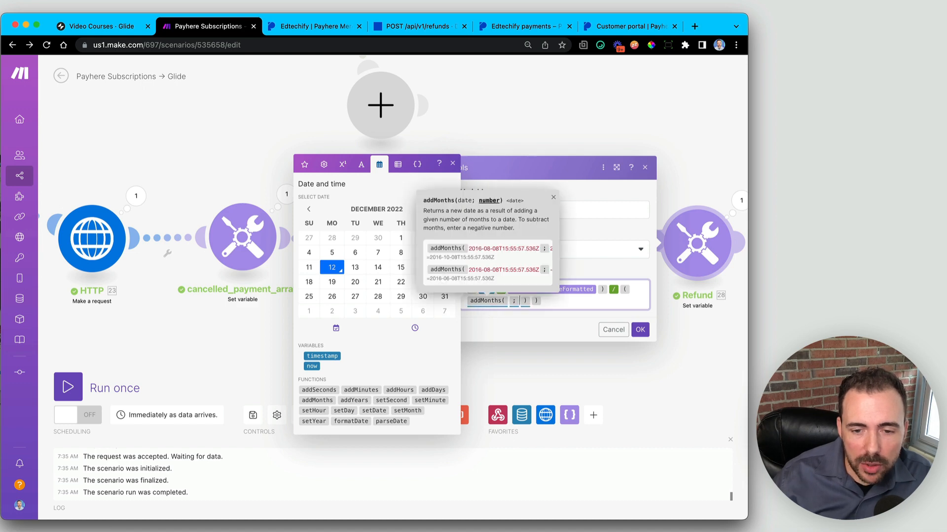
type("1")
key("Left")
key("Left")
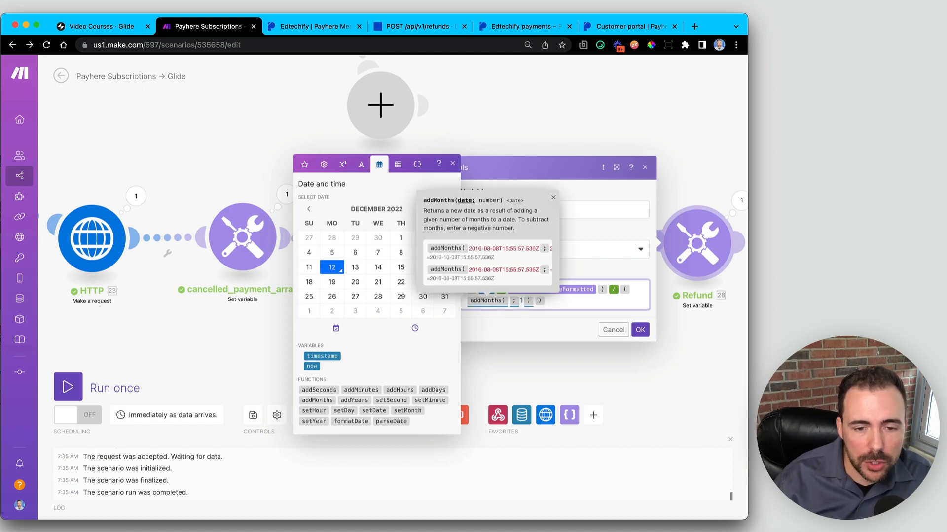
left_click(304, 166)
left_click(345, 144)
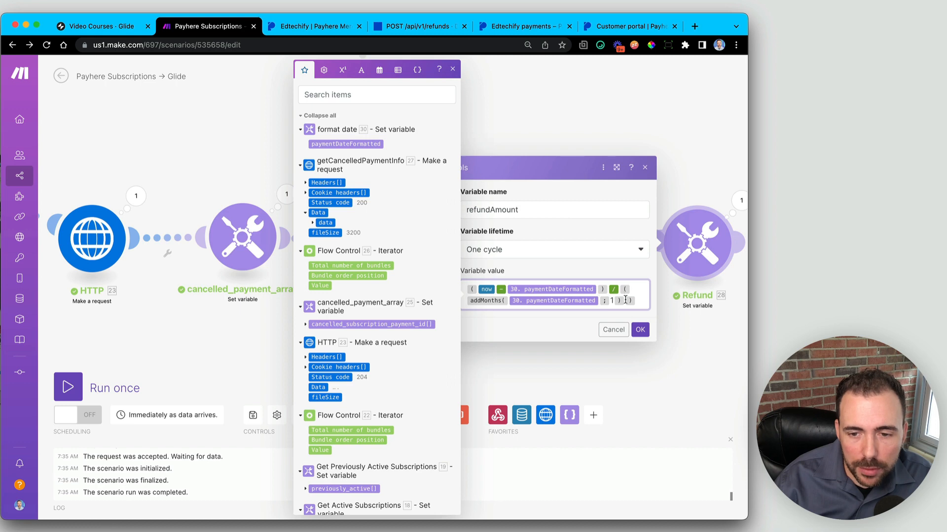
Subtract paymentDateFormatted from the addMonths result inside the divisor's parentheses
left_click(344, 72)
left_click(355, 355)
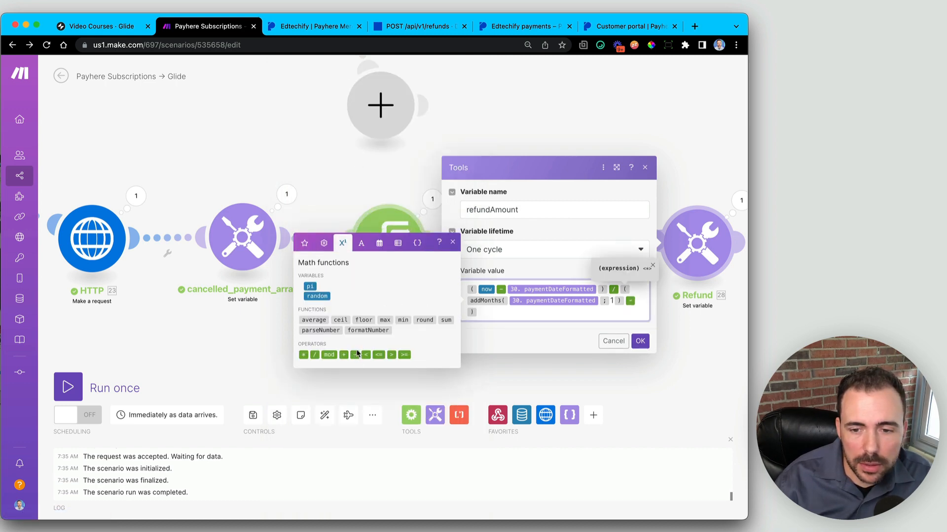
left_click(324, 244)
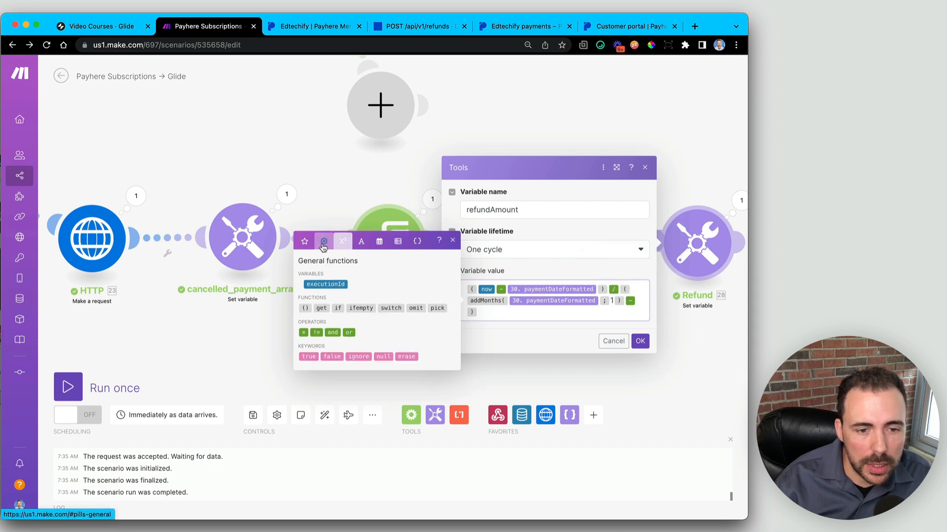
left_click(305, 242)
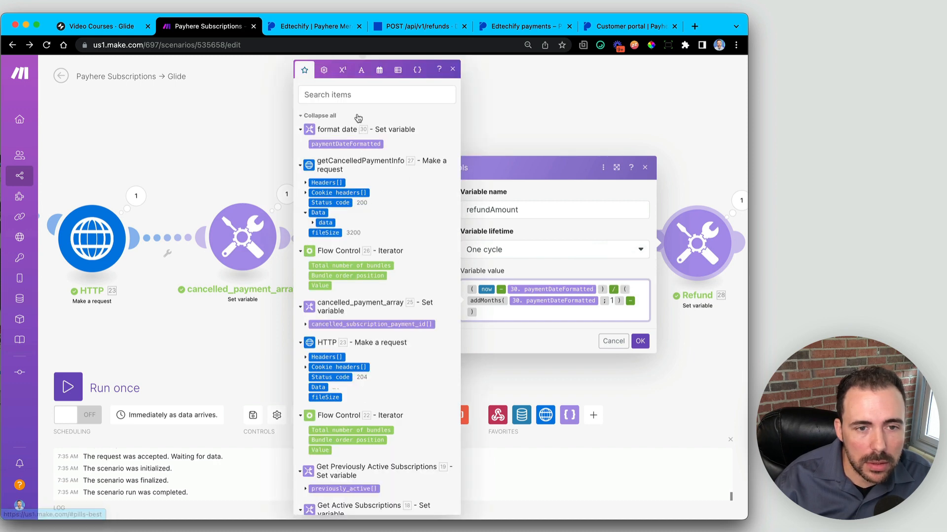
left_click(348, 144)
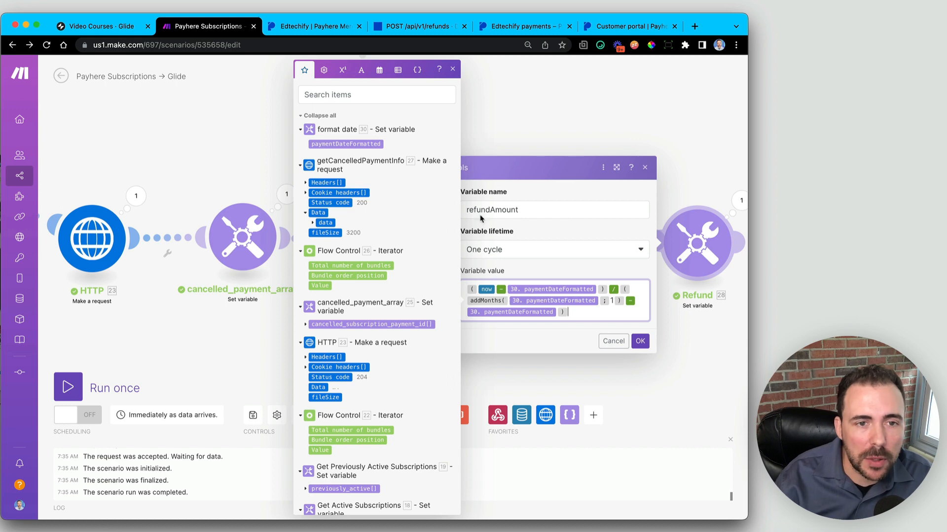
Multiply the elapsed-time fraction by the amount value from the getCancelledPaymentInfo data
left_click(340, 70)
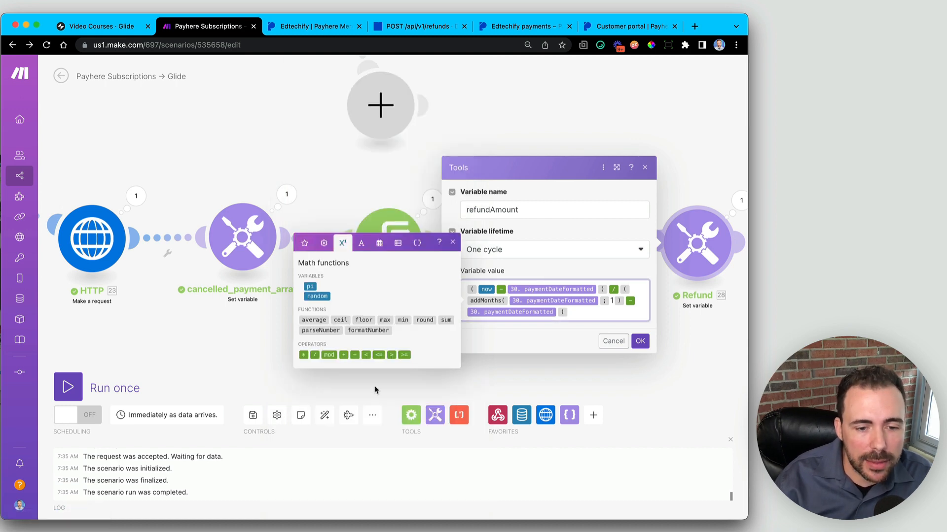
left_click(303, 355)
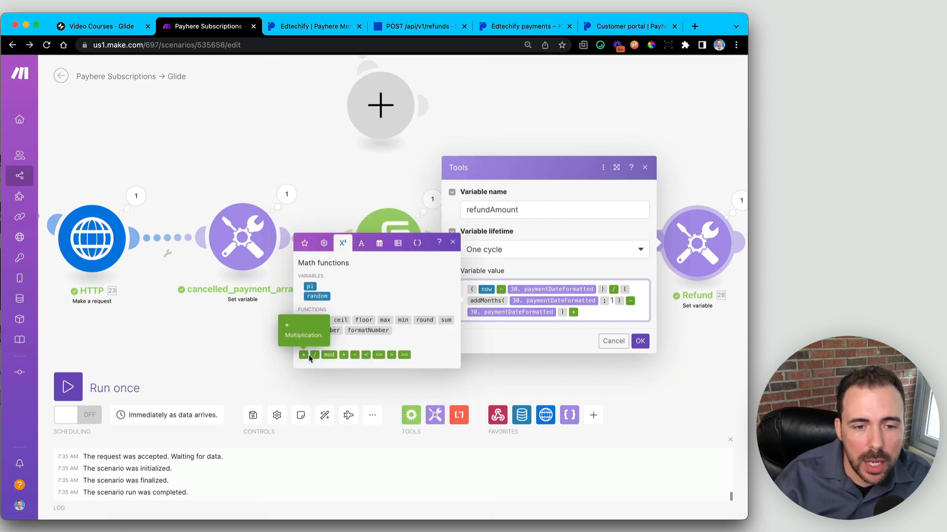
left_click(303, 245)
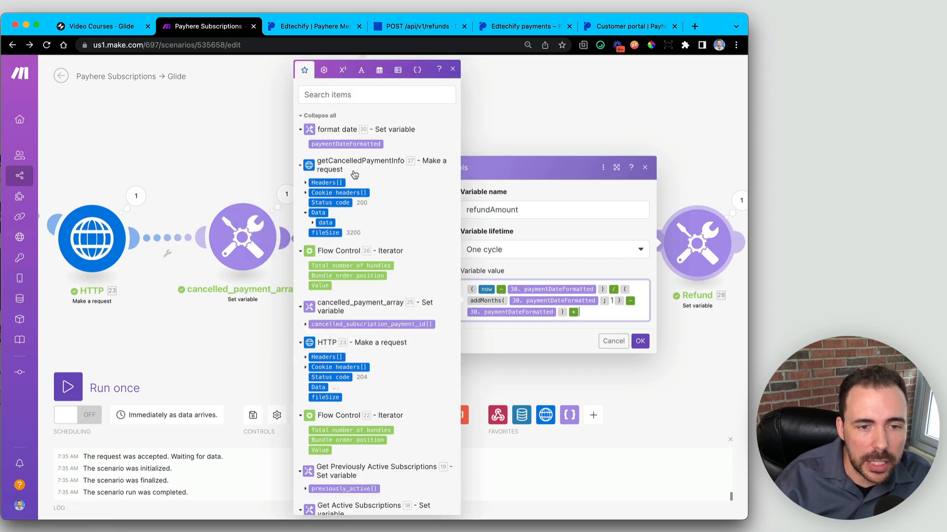
left_click(314, 224)
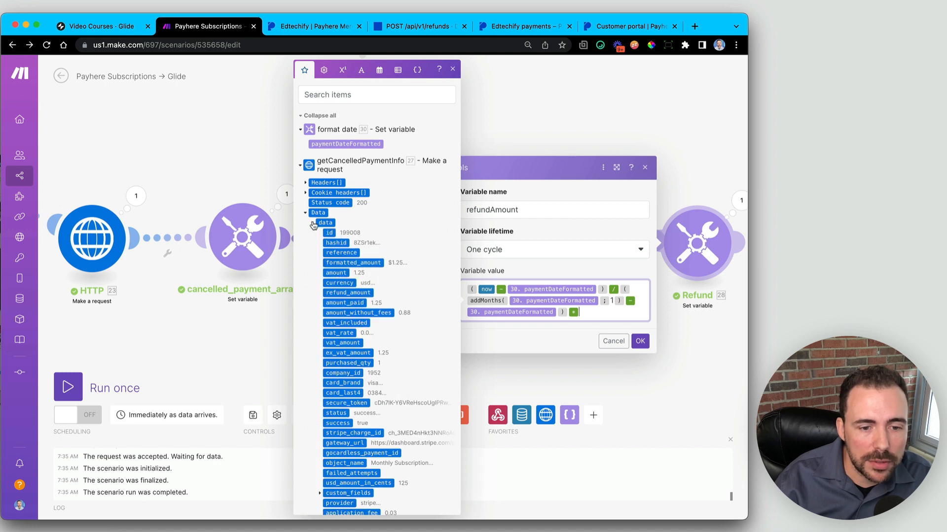
left_click(335, 273)
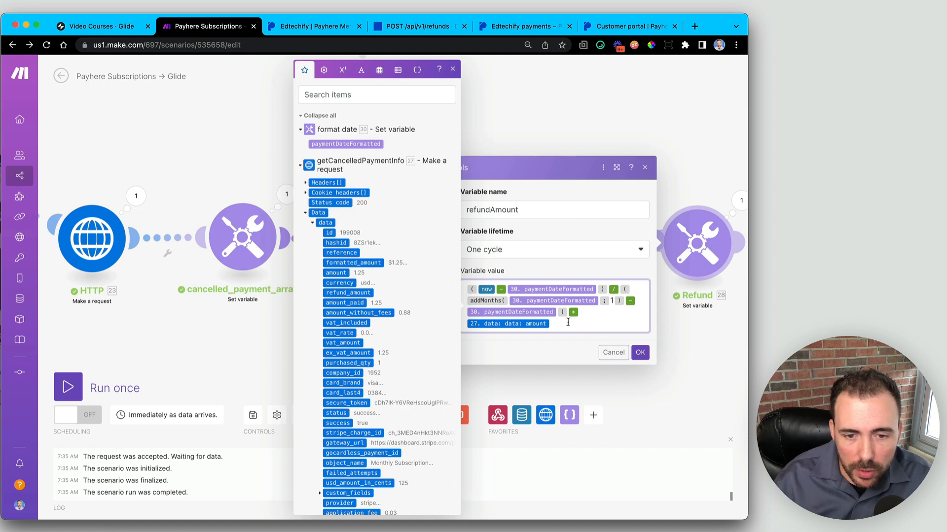
Make the refundAmount expression the getCancelledPaymentInfo amount minus the existing prorated calculation, enclosing that calculation in parentheses
left_click(465, 289)
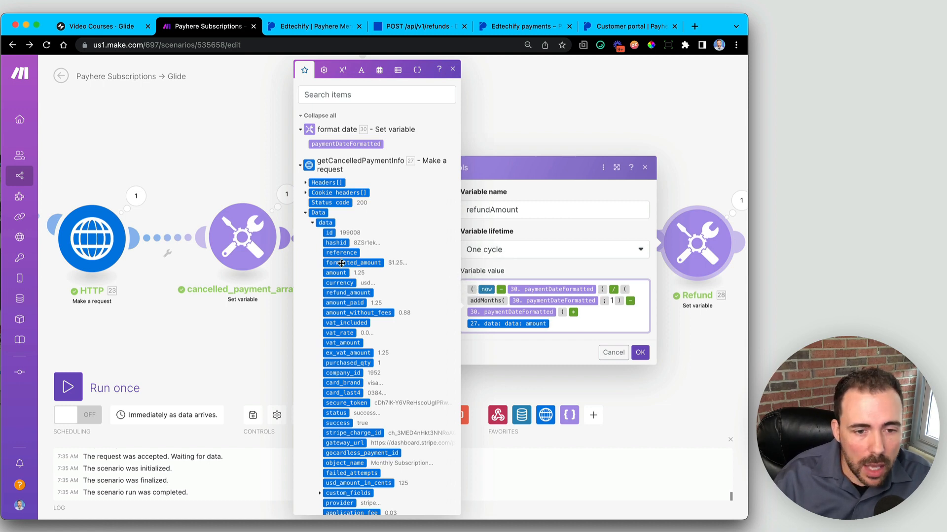
left_click(338, 273)
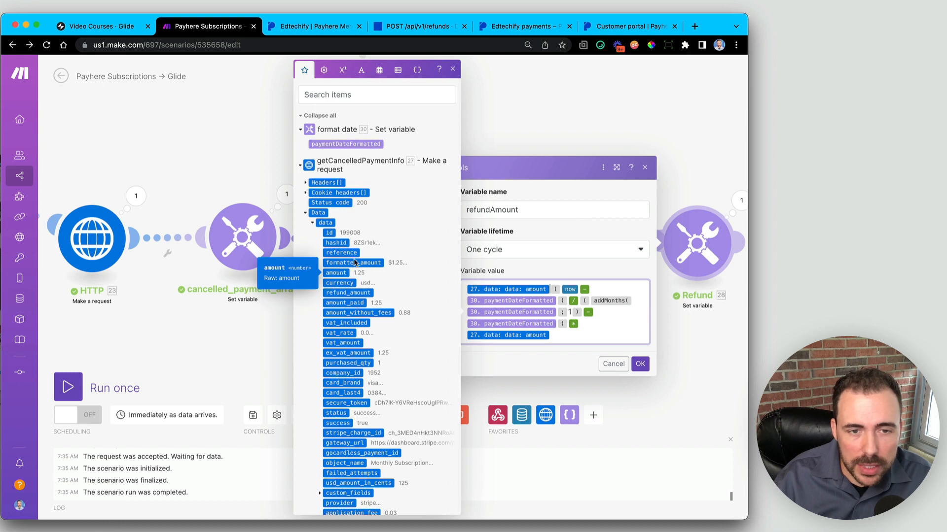
left_click(343, 69)
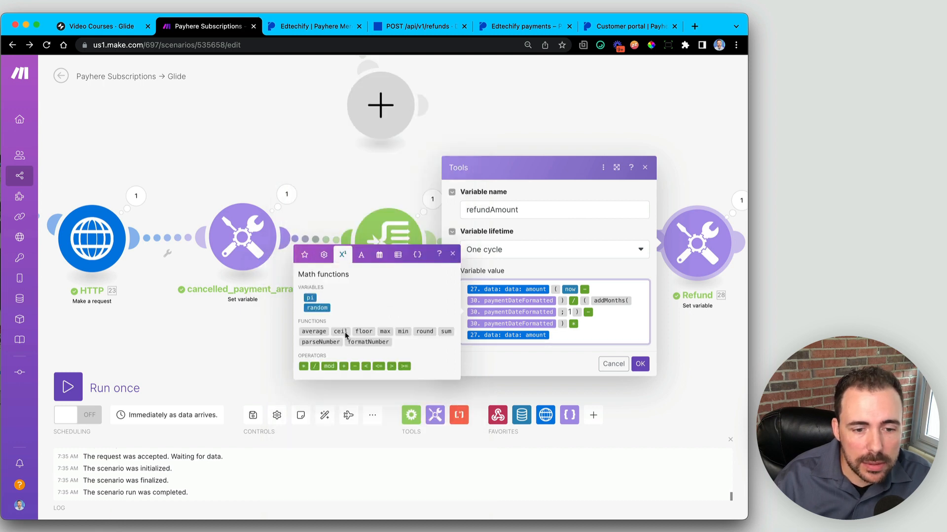
left_click(354, 365)
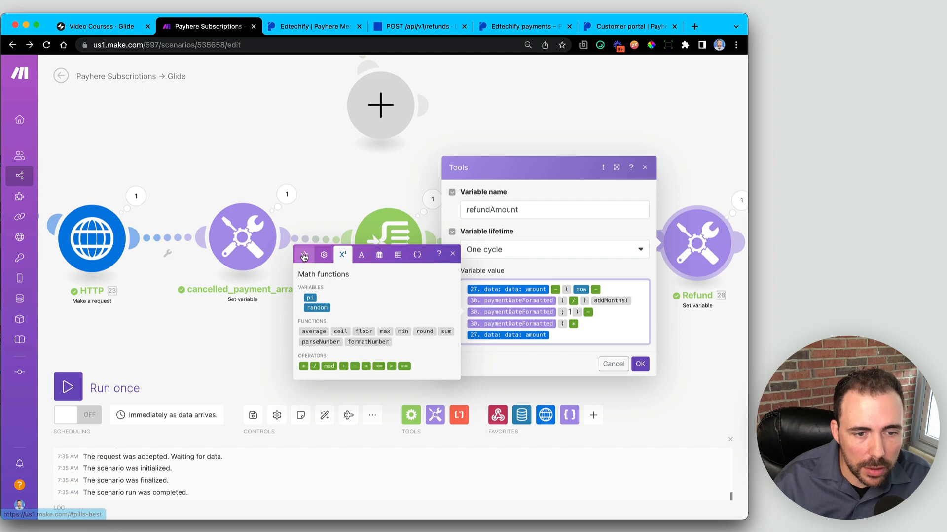
left_click(324, 254)
left_click(305, 321)
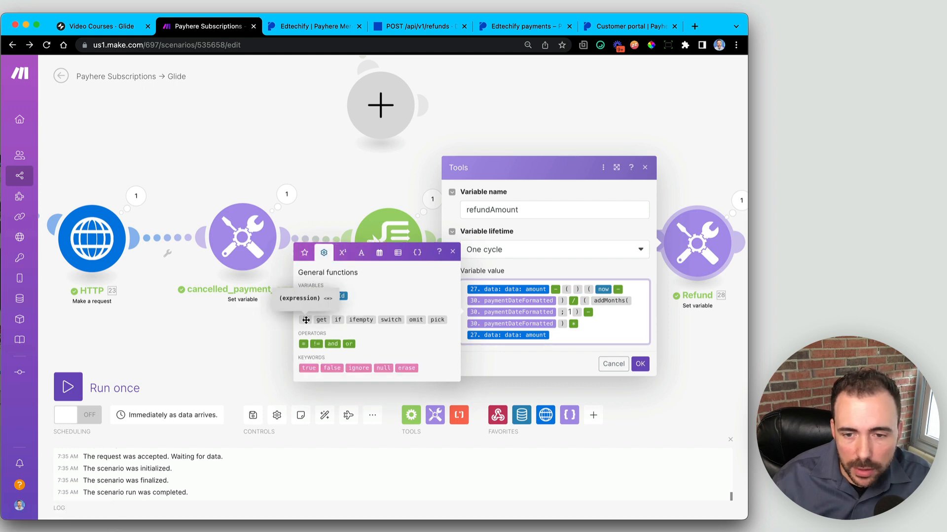
key("BackSpace")
type(")")
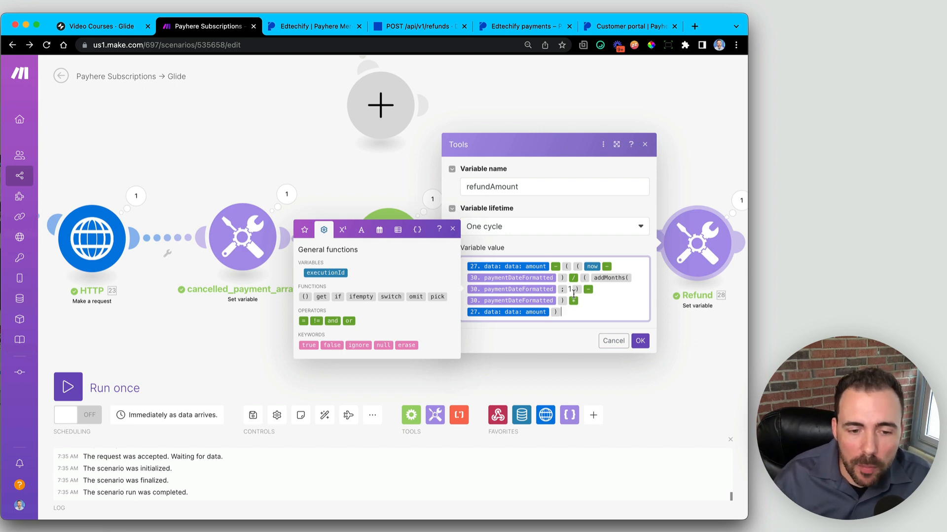
Open a formatNumber function at the start of the refundAmount expression, removing its preset separators and closing parenthesis
left_click(343, 229)
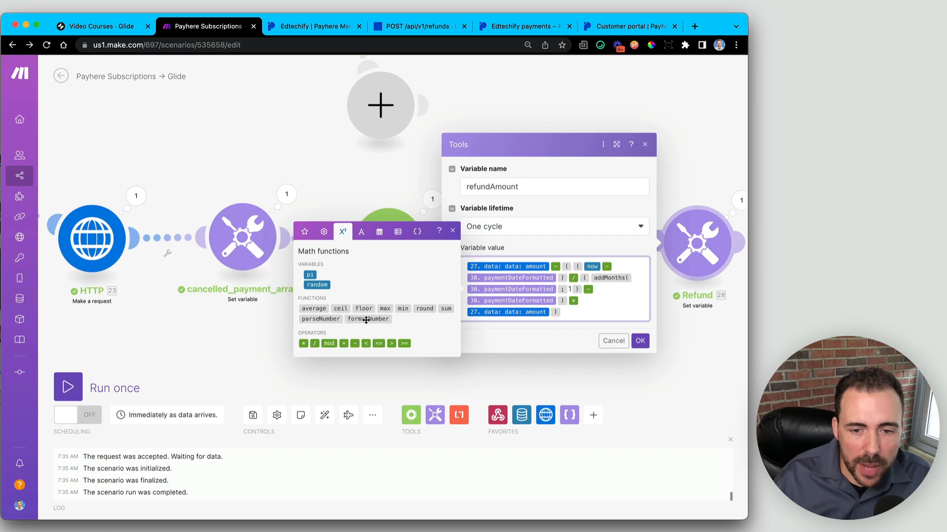
left_click(366, 320)
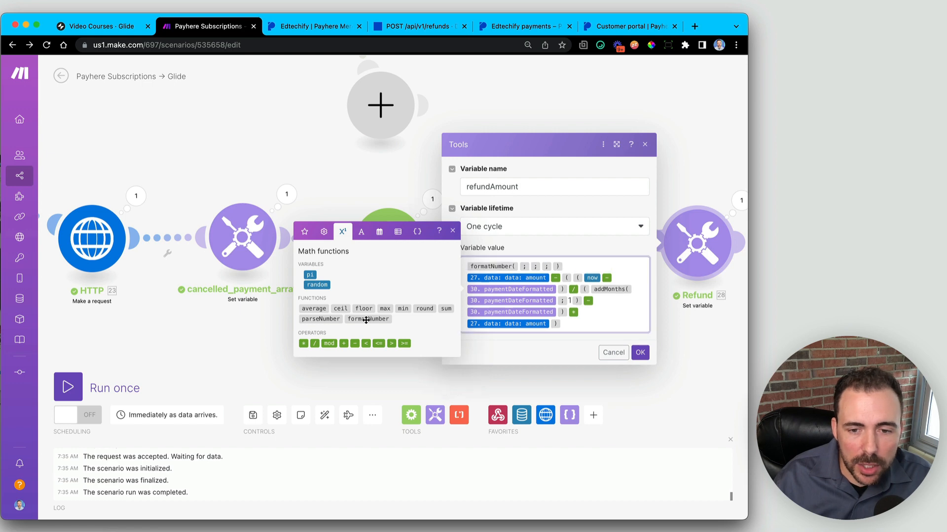
left_click(519, 266)
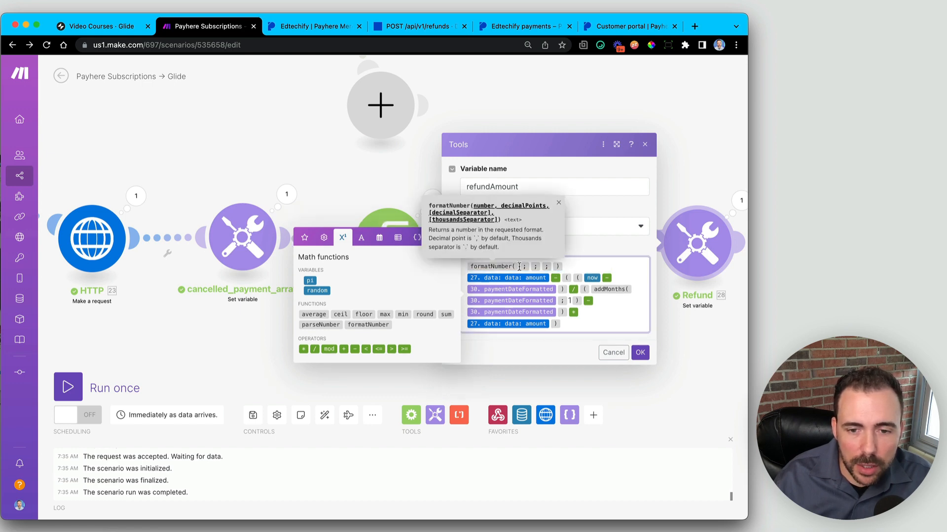
left_click(530, 267)
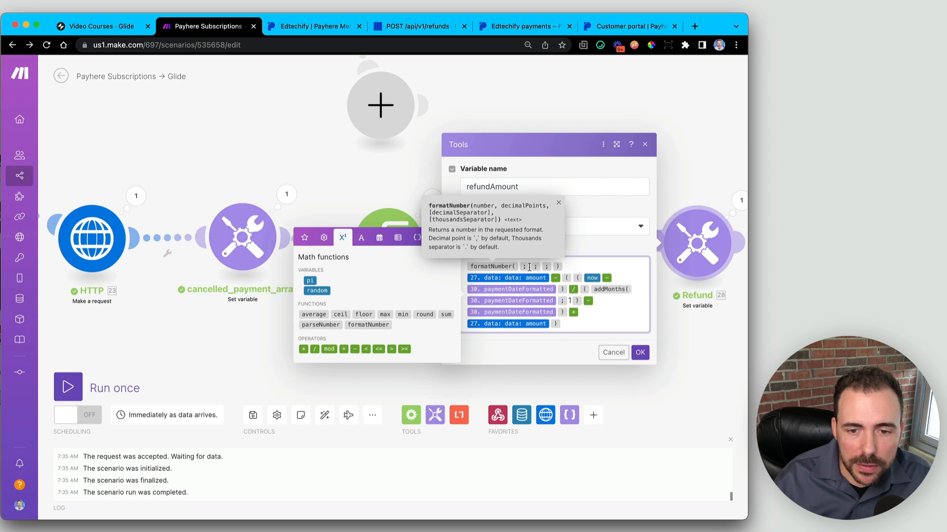
left_click(542, 267)
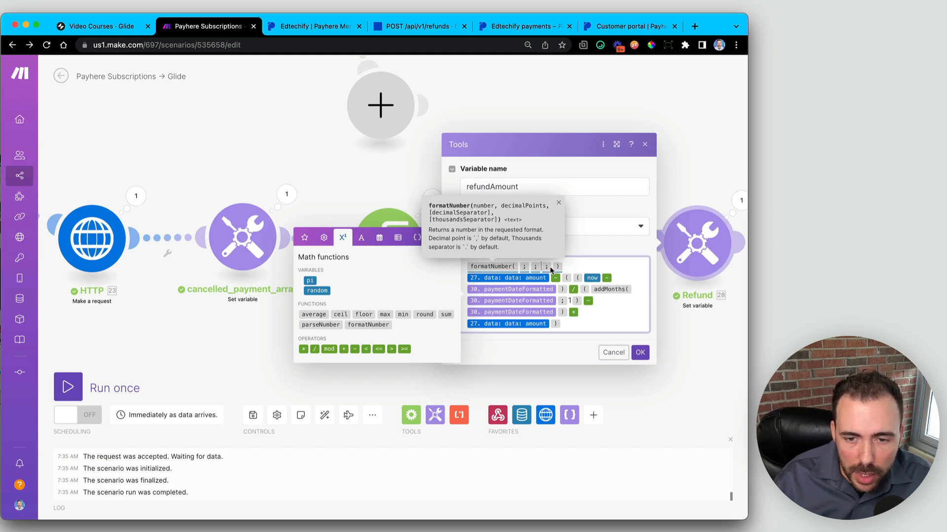
left_click_drag(569, 267, 519, 268)
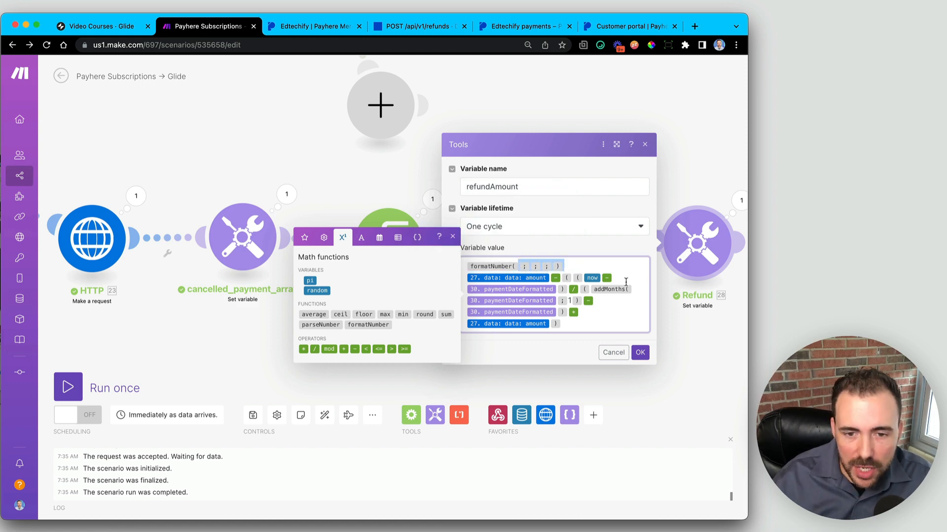
key("BackSpace")
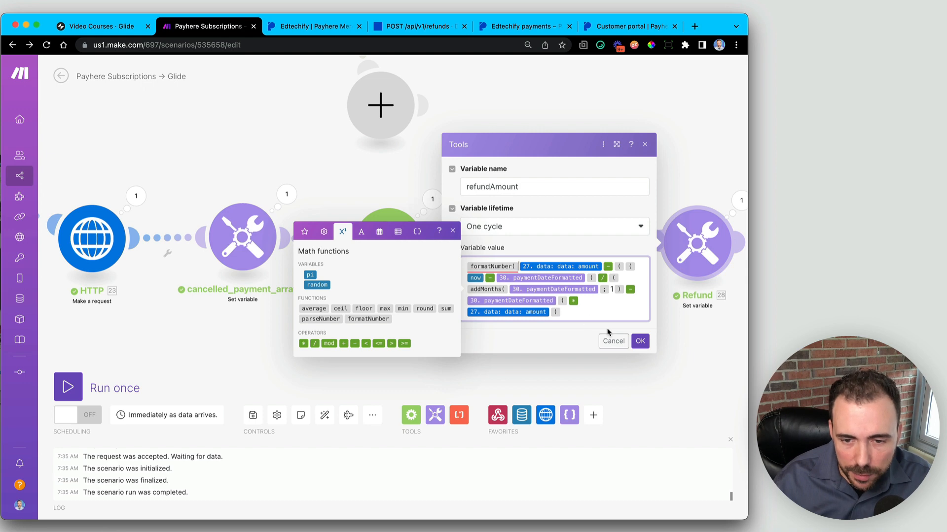
End the formatNumber expression with 2 decimal points, a period as decimal separator and a closing parenthesis, and save the Refund module
left_click(576, 312)
type("; ")
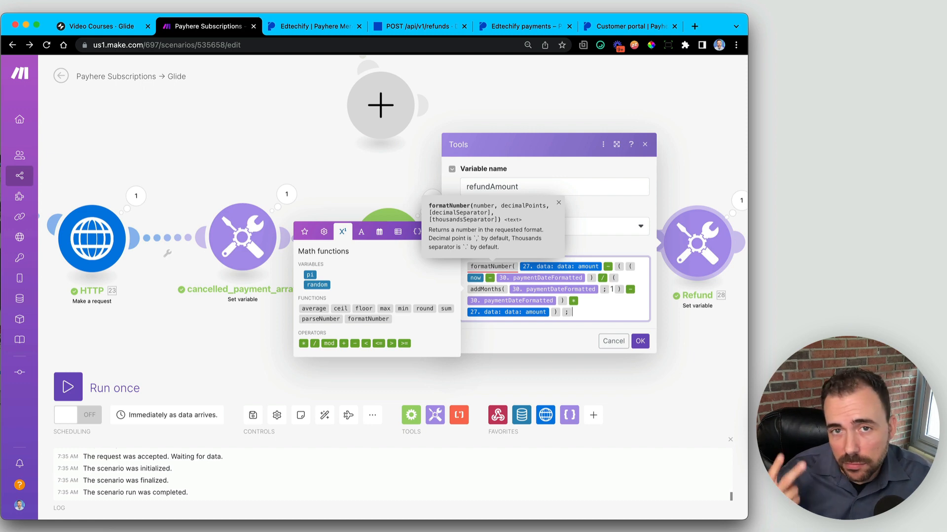
type("2 ")
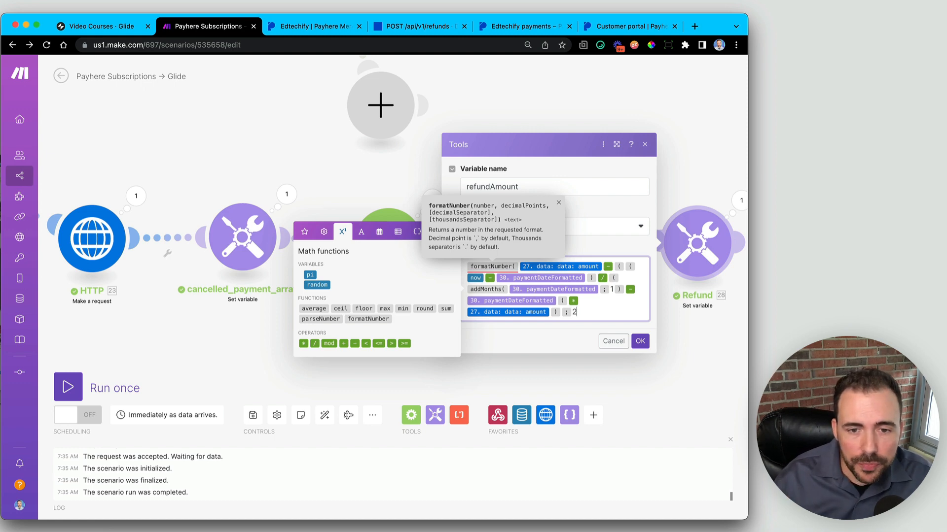
type("; ")
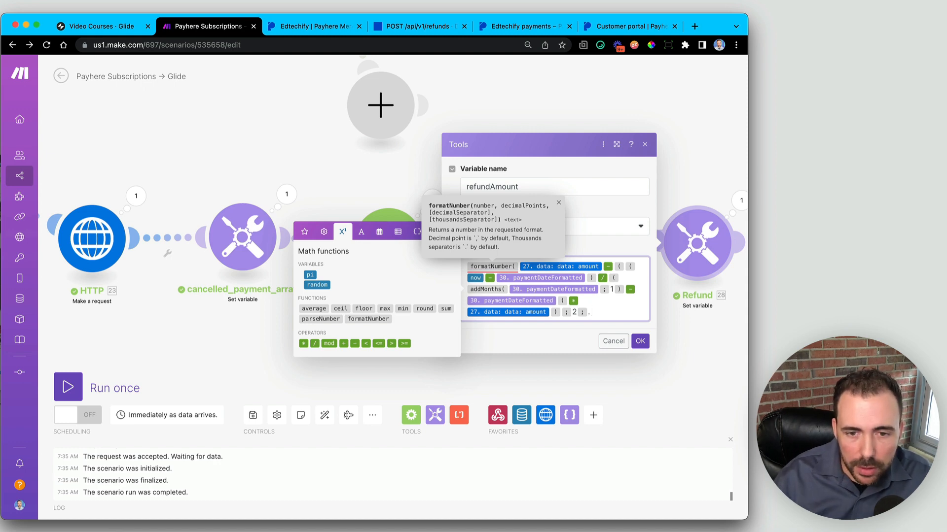
type(". )")
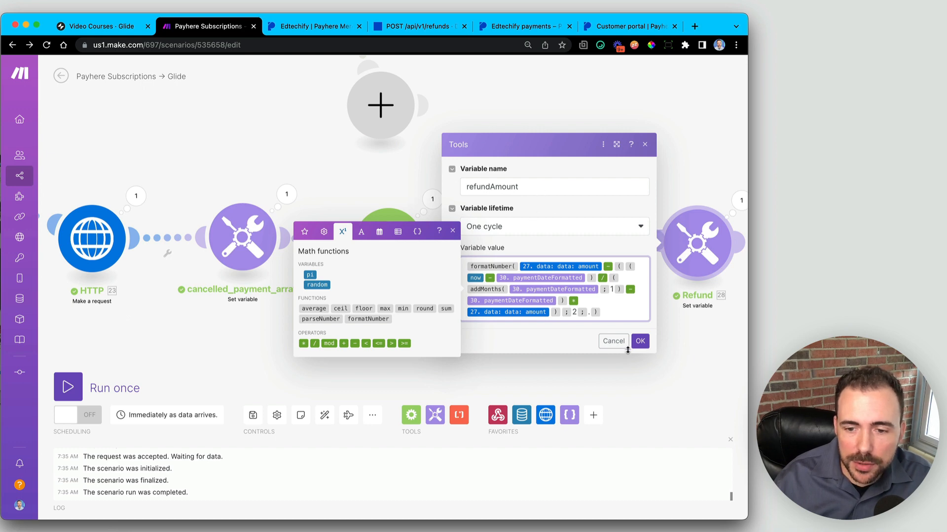
left_click(640, 341)
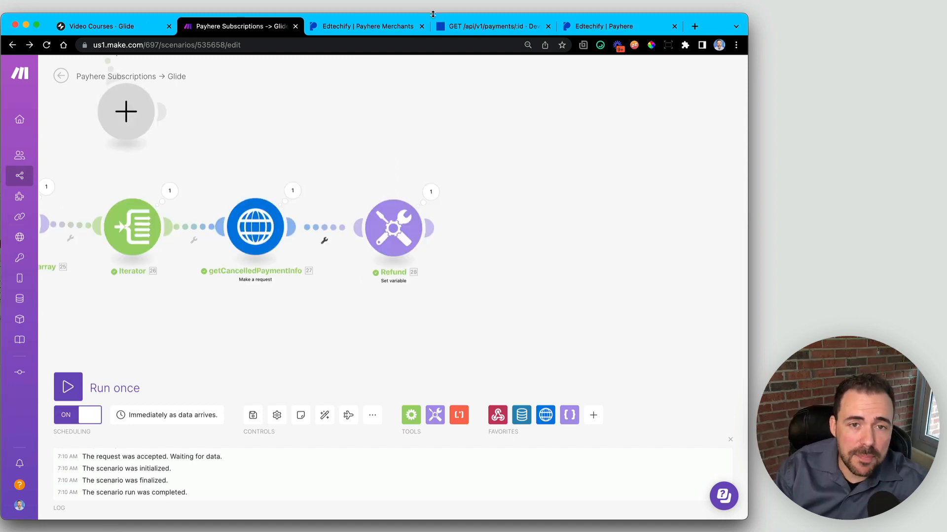
Examine the POST /api/v1/refunds page in the Payhere developer docs for the request method, authorization, body parameters and allowed refund reasons
left_click(472, 28)
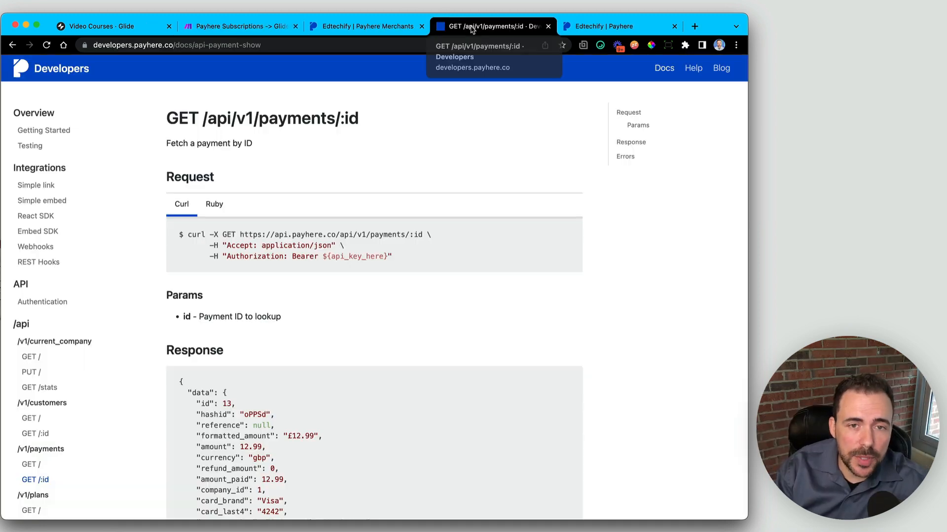
scroll(89, 380, "down", 5)
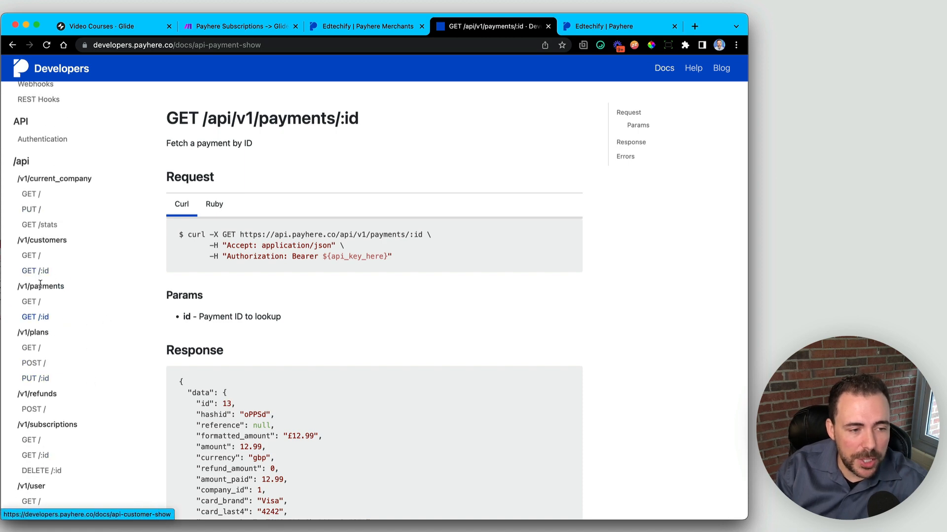
left_click(35, 411)
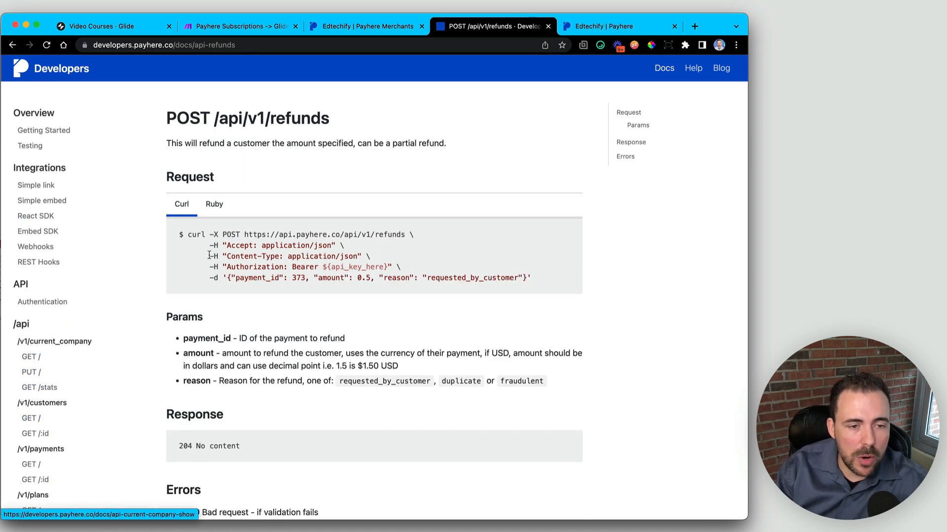
left_click_drag(223, 234, 239, 234)
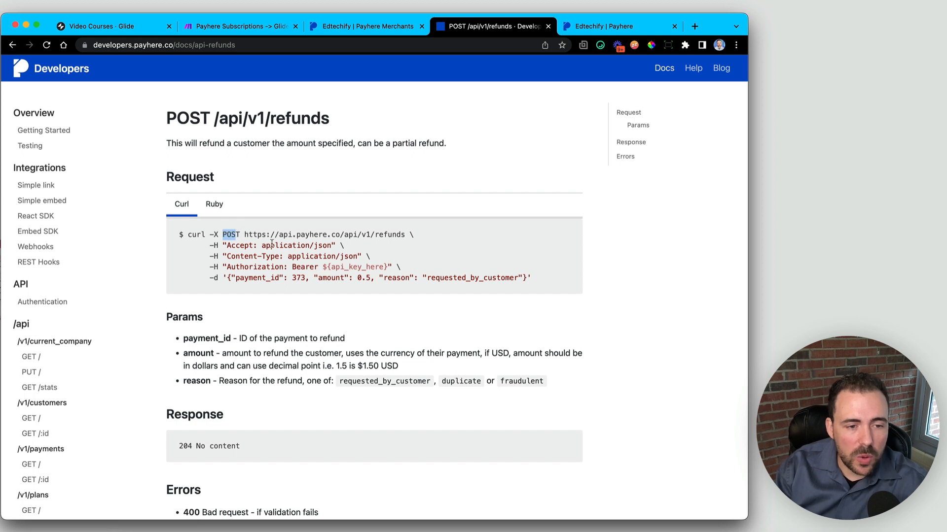
left_click(264, 249)
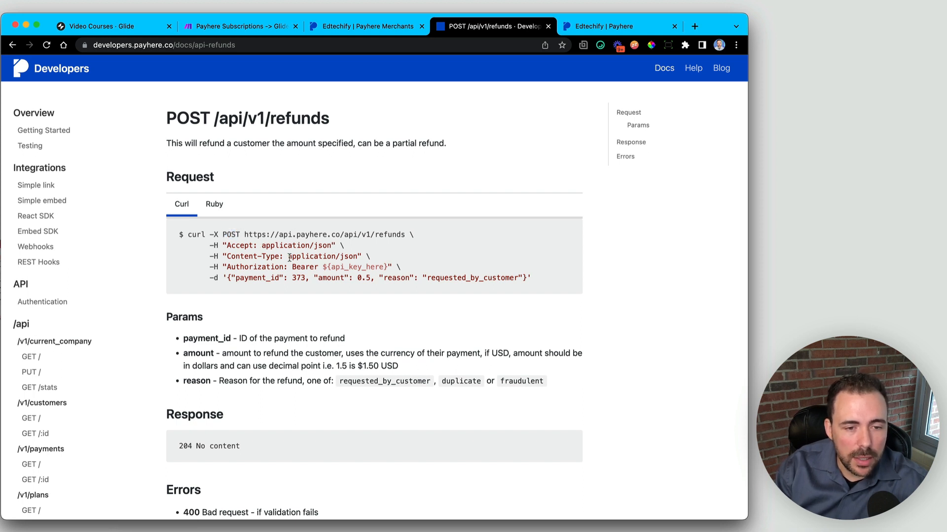
left_click_drag(292, 267, 383, 266)
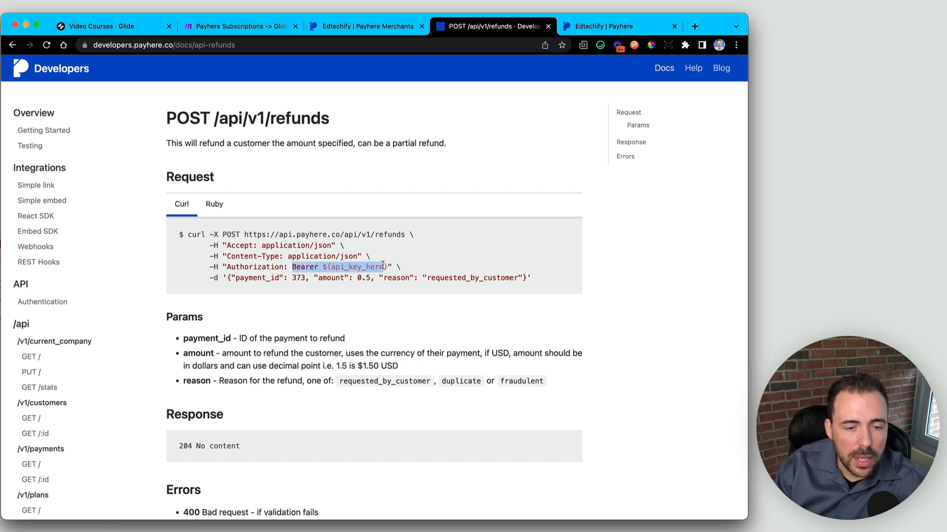
left_click_drag(235, 279, 406, 279)
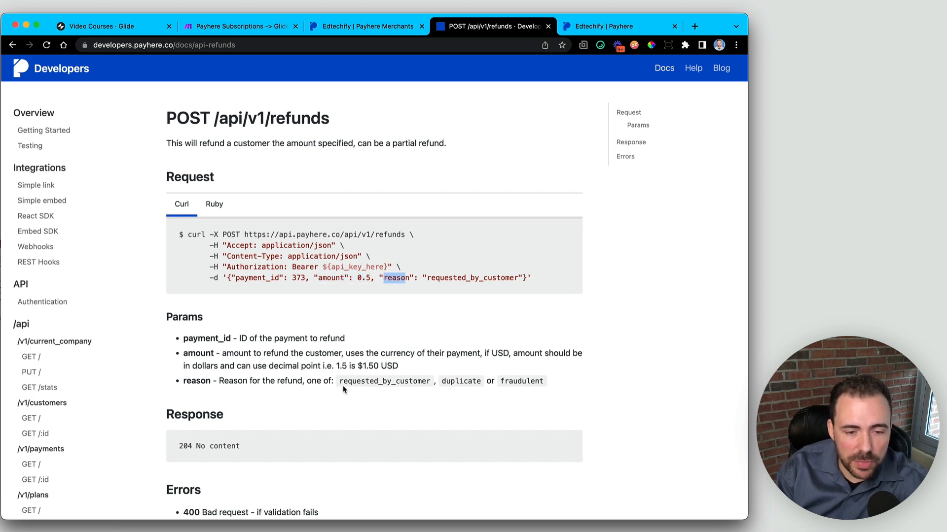
left_click_drag(343, 381, 430, 381)
double_click(453, 381)
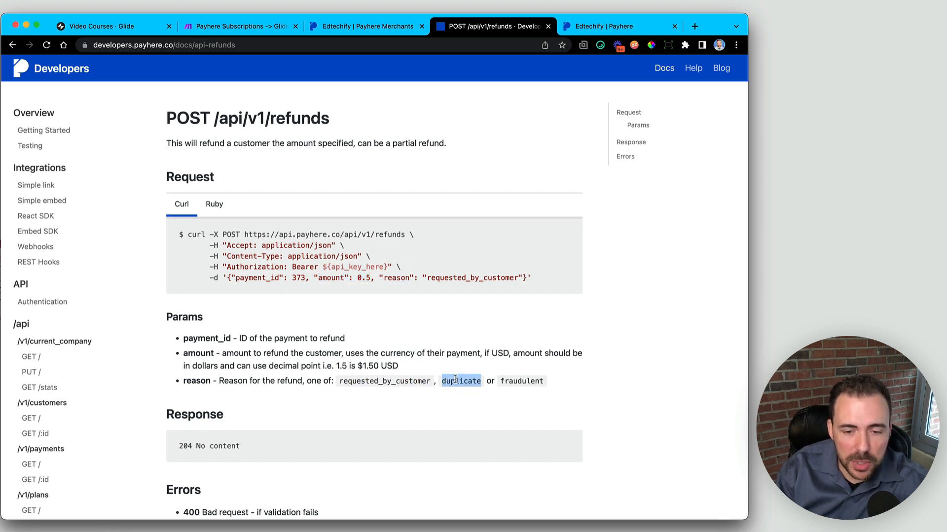
double_click(520, 381)
left_click_drag(339, 382, 433, 385)
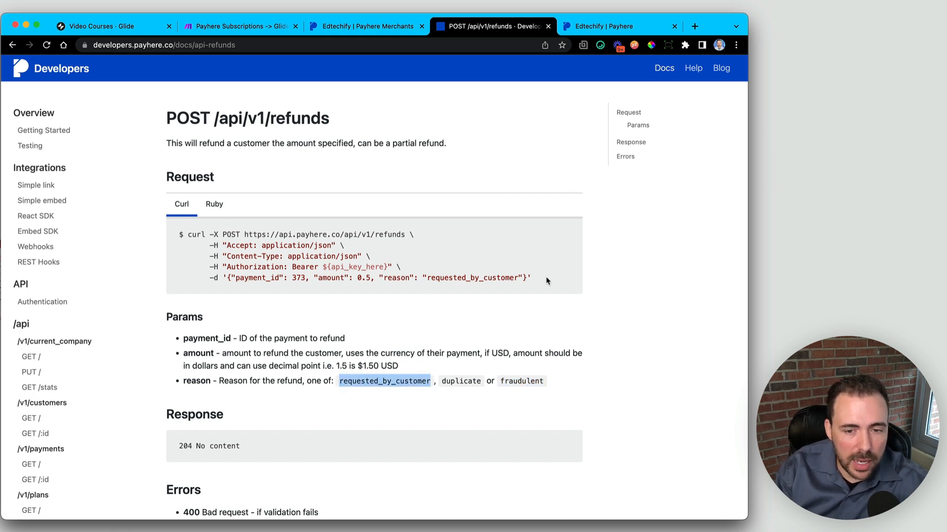
Copy the complete curl example of the refunds request and switch back to the Make scenario
left_click_drag(546, 281, 177, 236)
key("super+c")
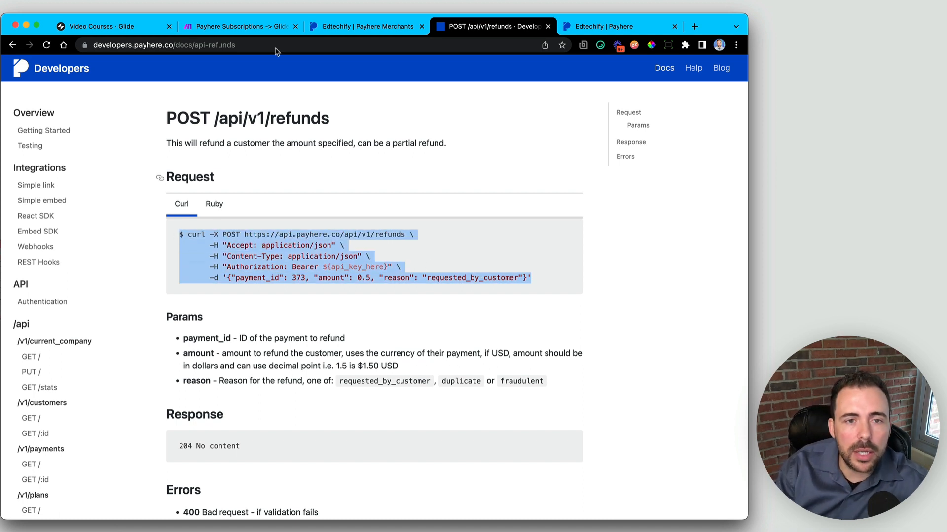
left_click(231, 26)
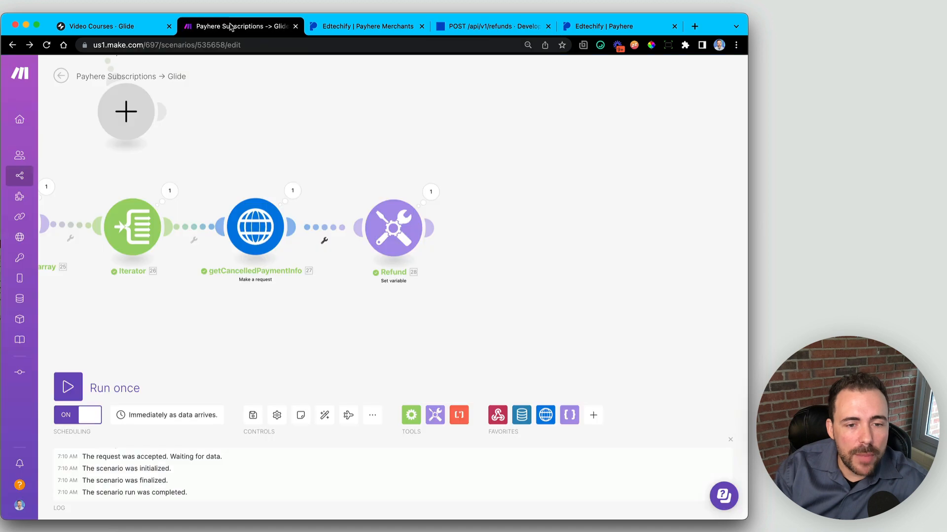
Add an HTTP Make a request module and connect it after the Refund module
left_click(546, 416)
left_click(599, 96)
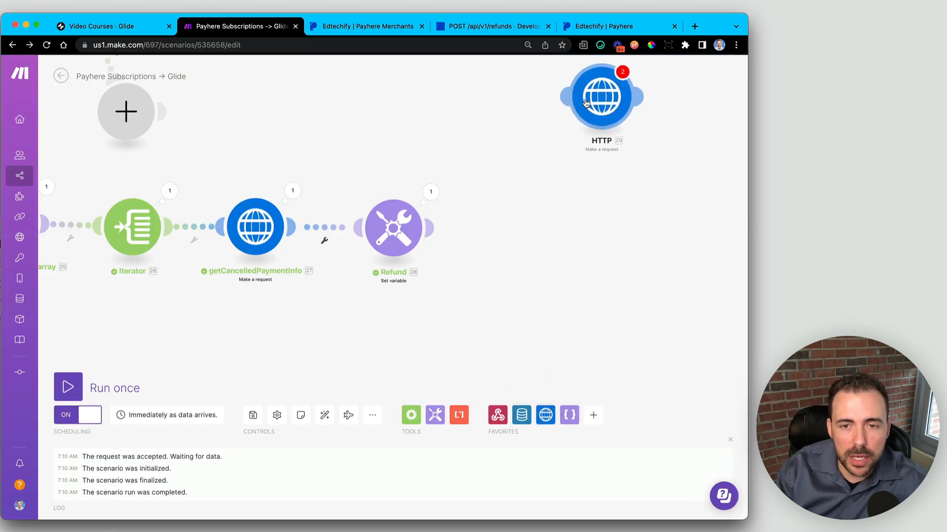
left_click_drag(599, 96, 513, 230)
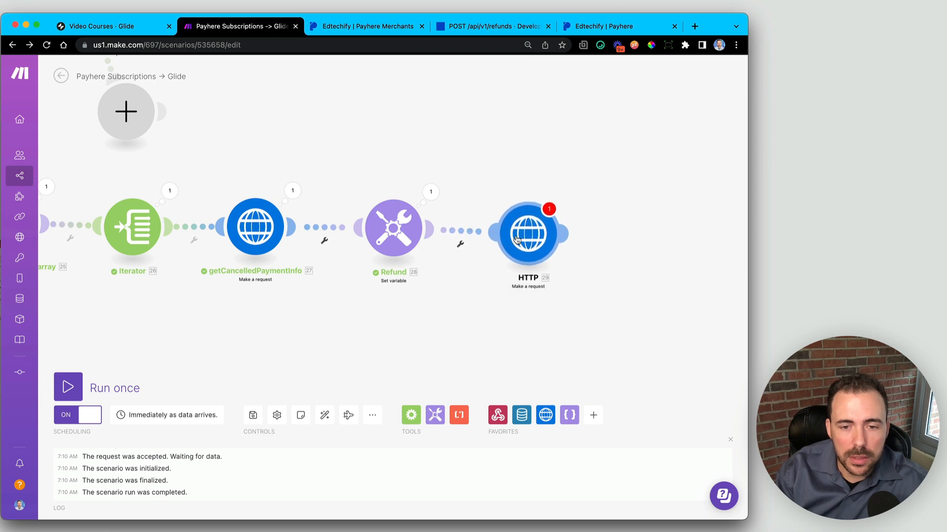
left_click(483, 297)
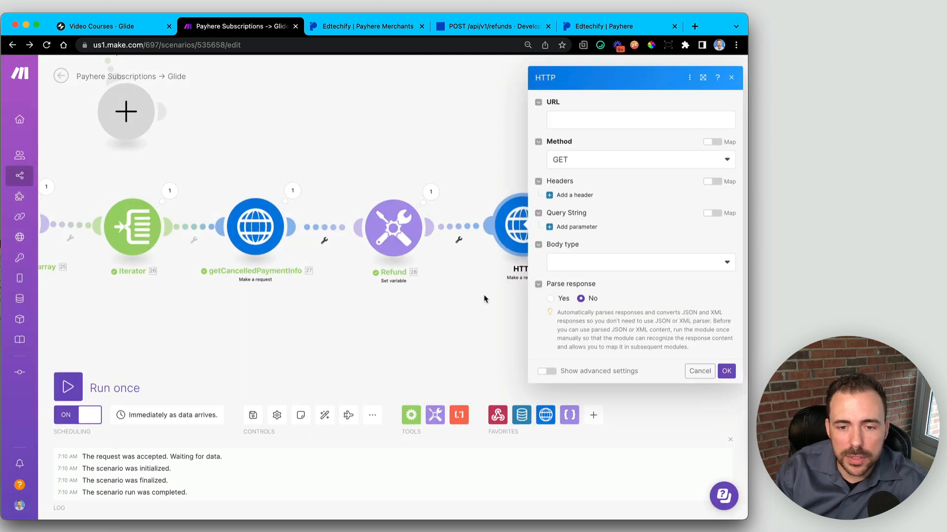
Rename the new HTTP module to Give Refund
right_click(524, 230)
left_click(557, 284)
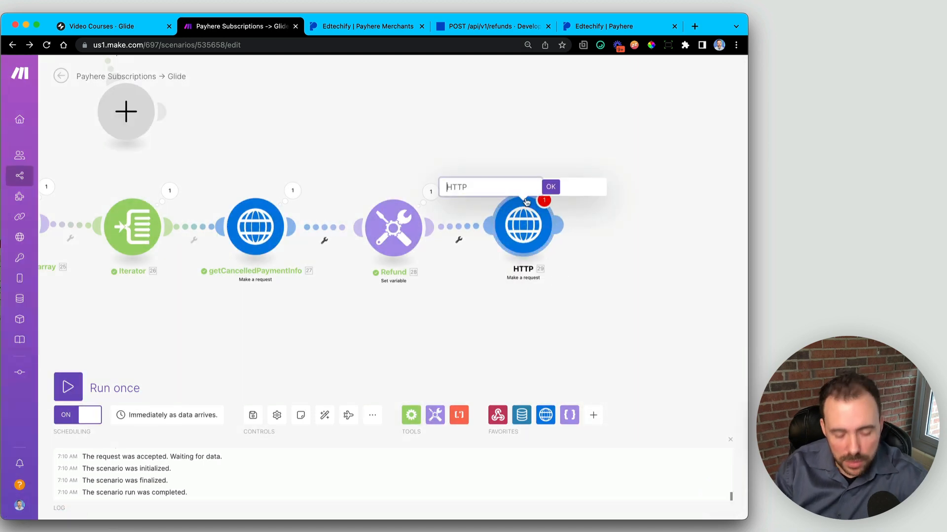
type("Give")
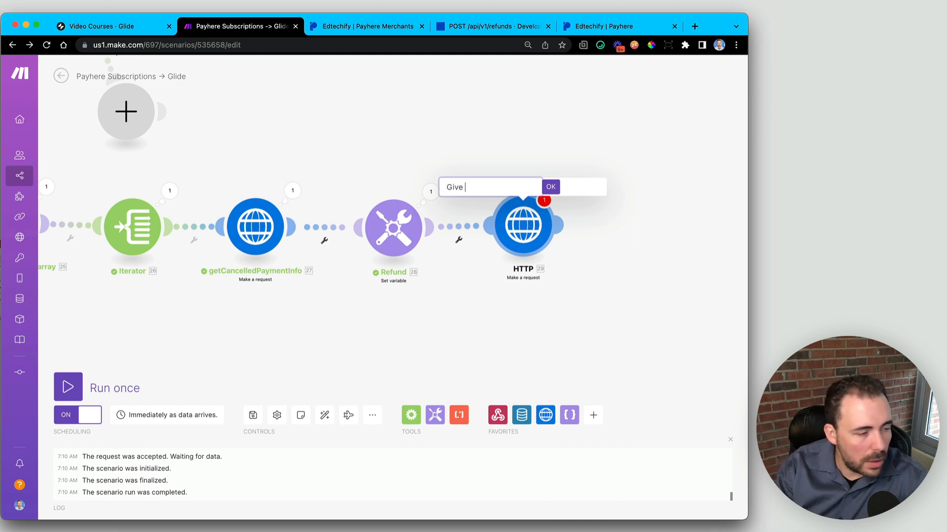
type(" R")
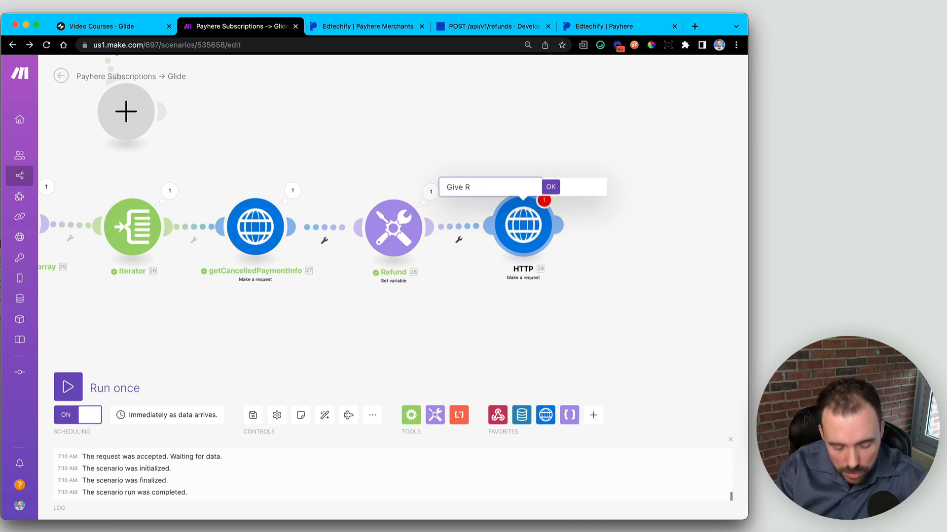
type("efund")
key("Return")
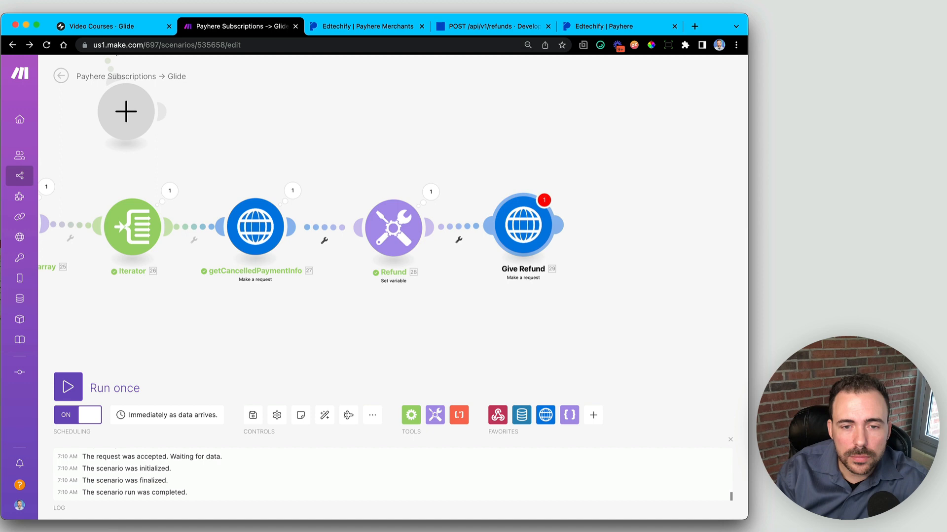
Set the Give Refund module's body type to Raw and its content type to JSON (application/json)
left_click(512, 225)
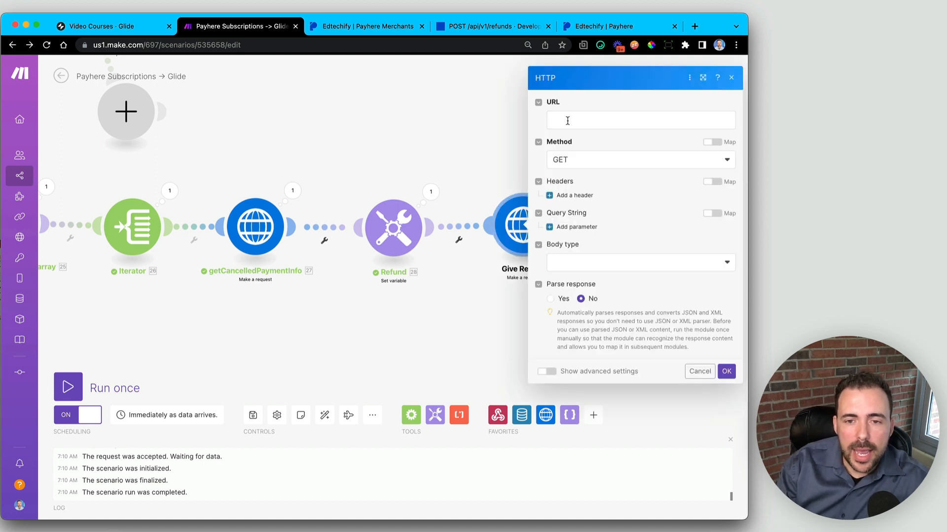
left_click(585, 263)
left_click(577, 295)
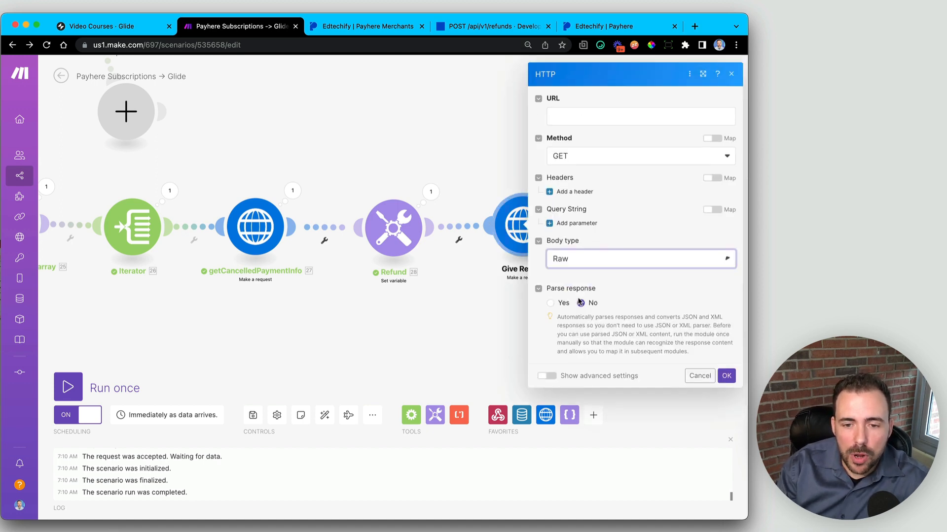
left_click(580, 300)
left_click(575, 345)
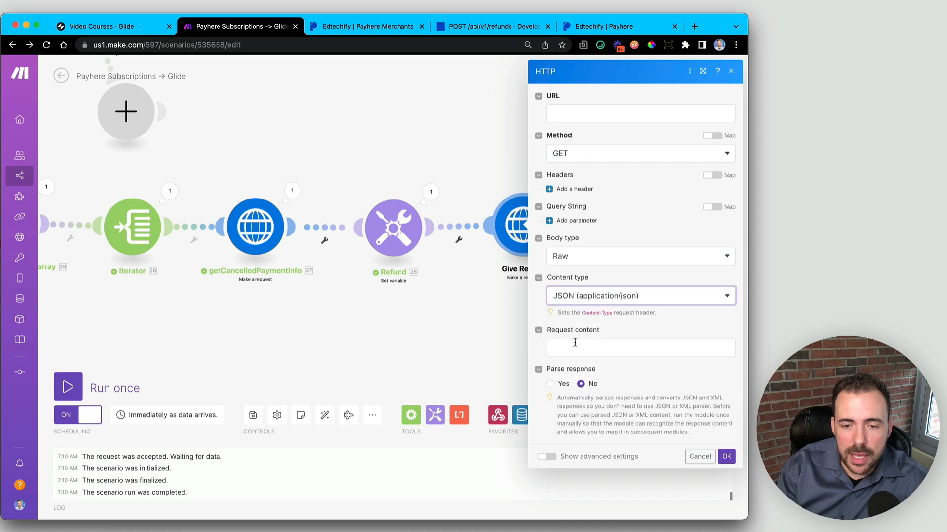
Paste the copied curl refund example into the Give Refund module's request content
left_click(577, 347)
key("super+v")
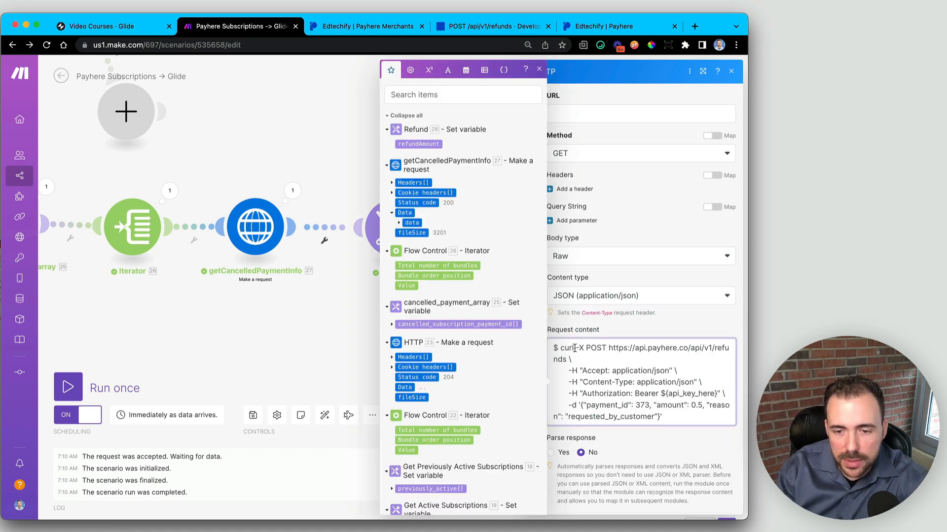
left_click(539, 69)
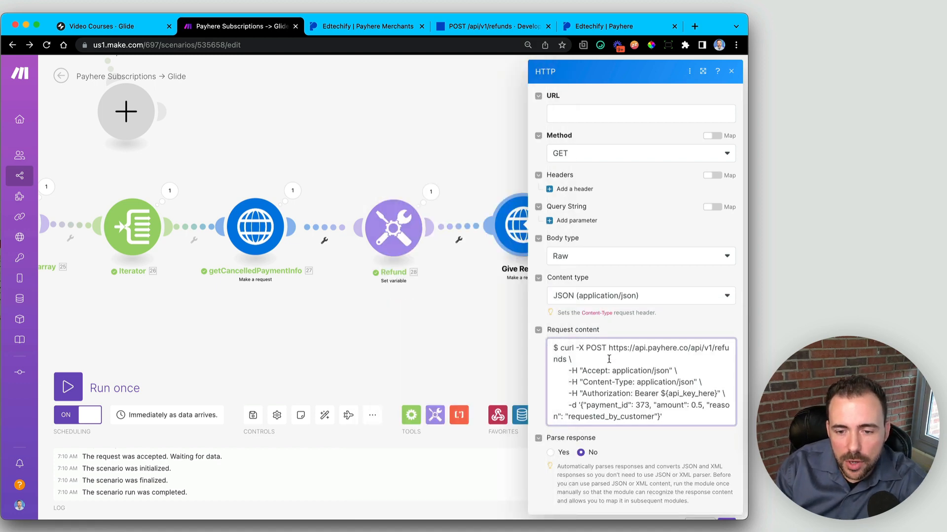
left_click(578, 152)
left_click(574, 203)
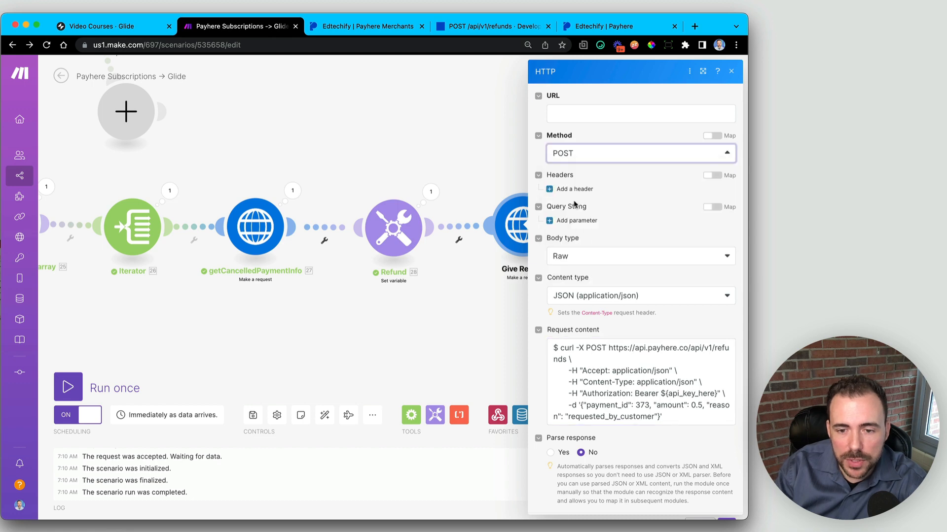
left_click_drag(608, 348, 551, 348)
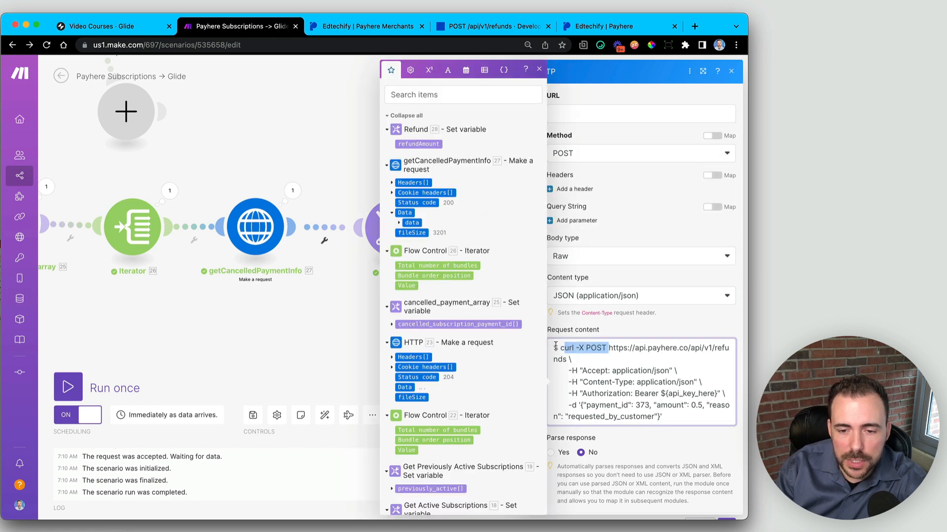
key("BackSpace")
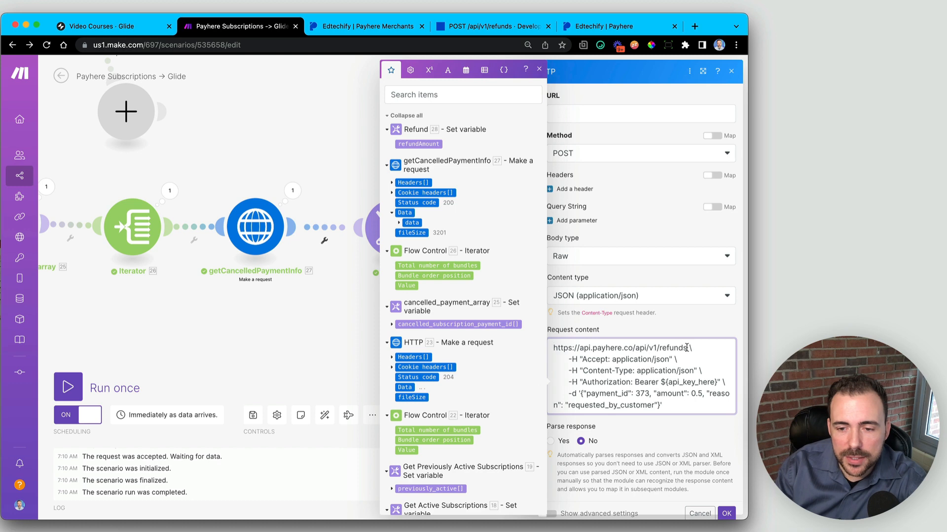
left_click_drag(687, 348, 546, 351)
key("ctrl+x")
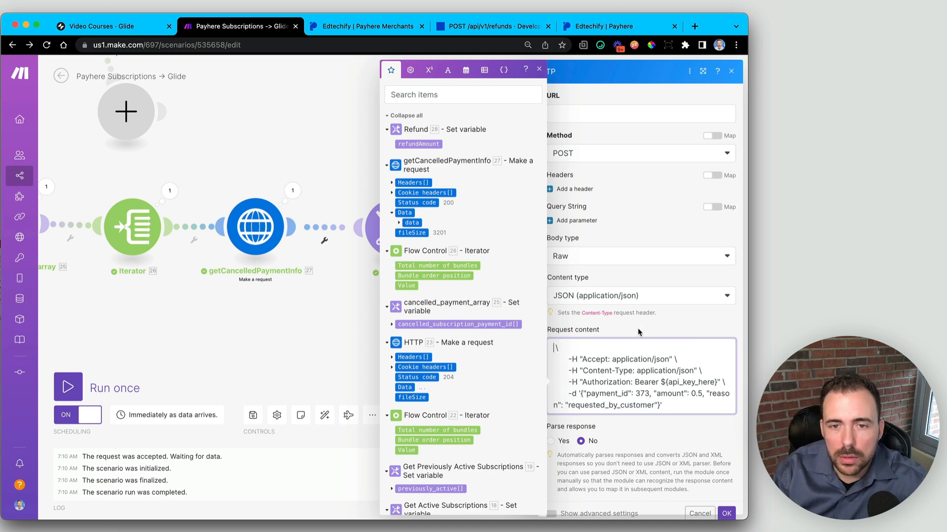
left_click(585, 115)
key("ctrl+v")
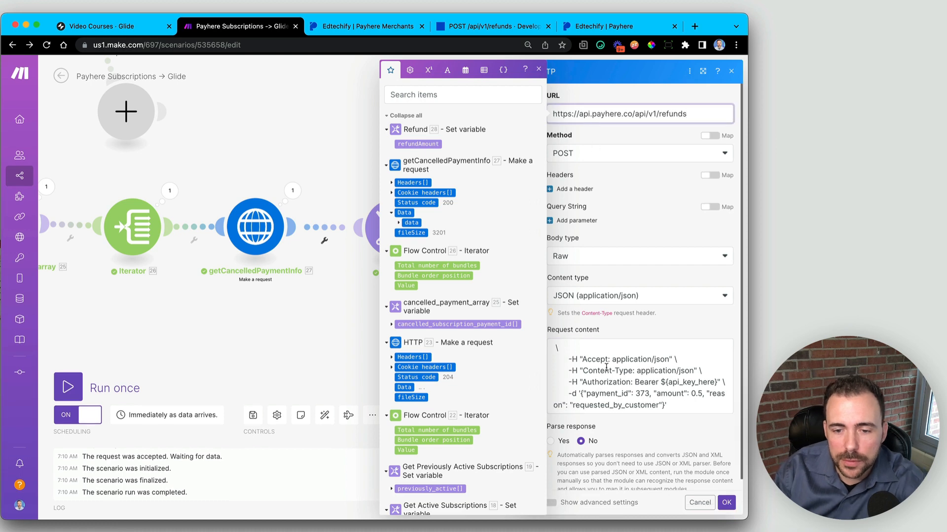
Remove the Accept and Content-Type header lines from the Give Refund request content
left_click(596, 350)
left_click_drag(596, 350, 706, 370)
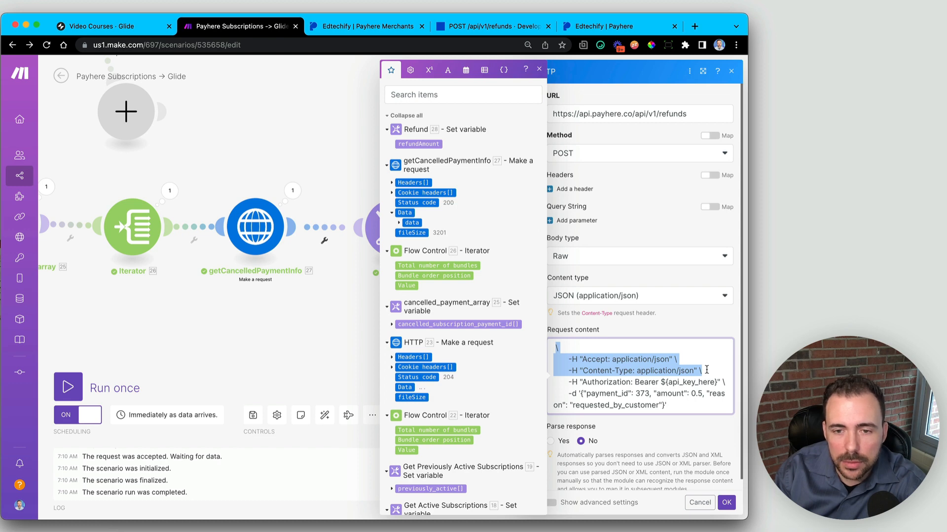
key("BackSpace")
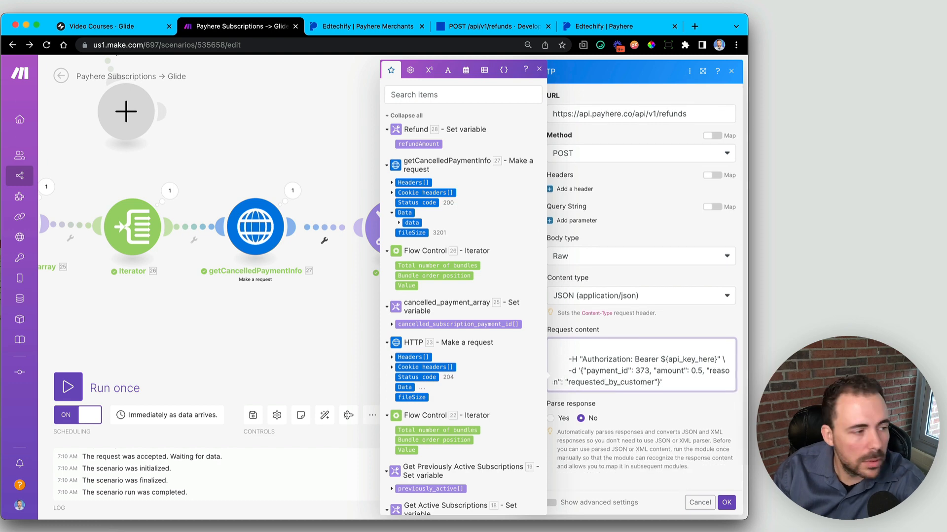
Add a header named Authorization to the Give Refund module with the Payhere API token as its value
key("super+Tab")
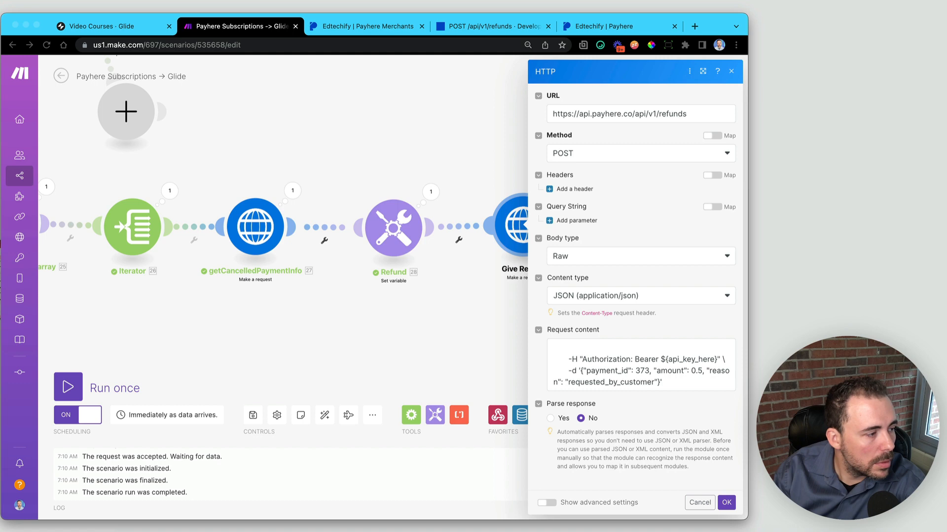
left_click(622, 361)
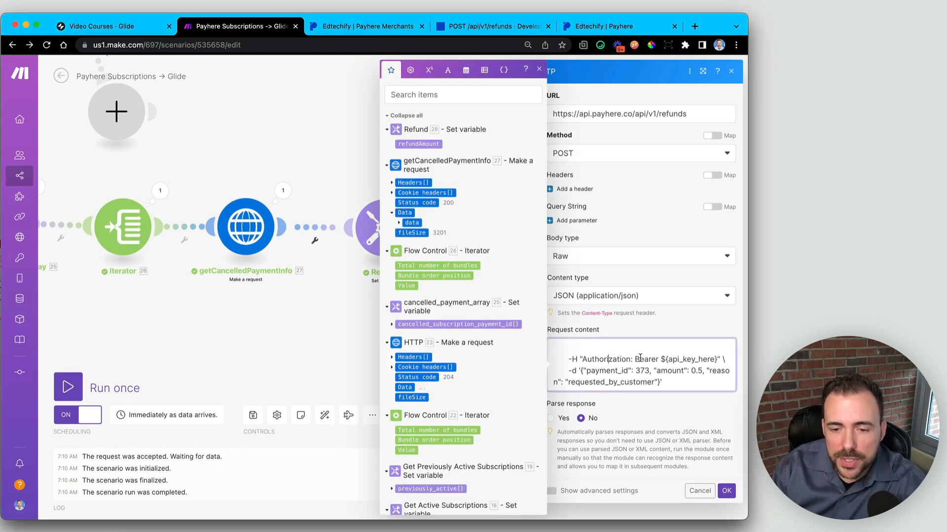
left_click(574, 189)
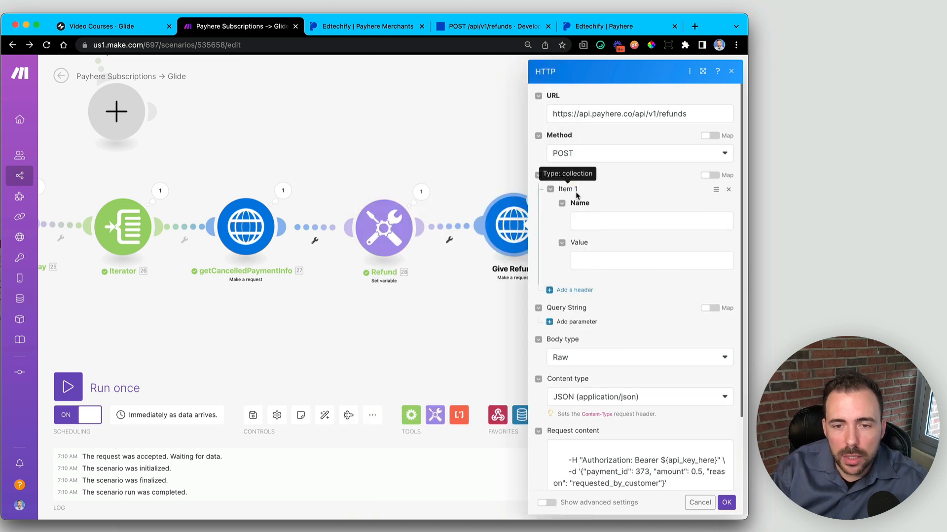
left_click(595, 218)
type("Authorization")
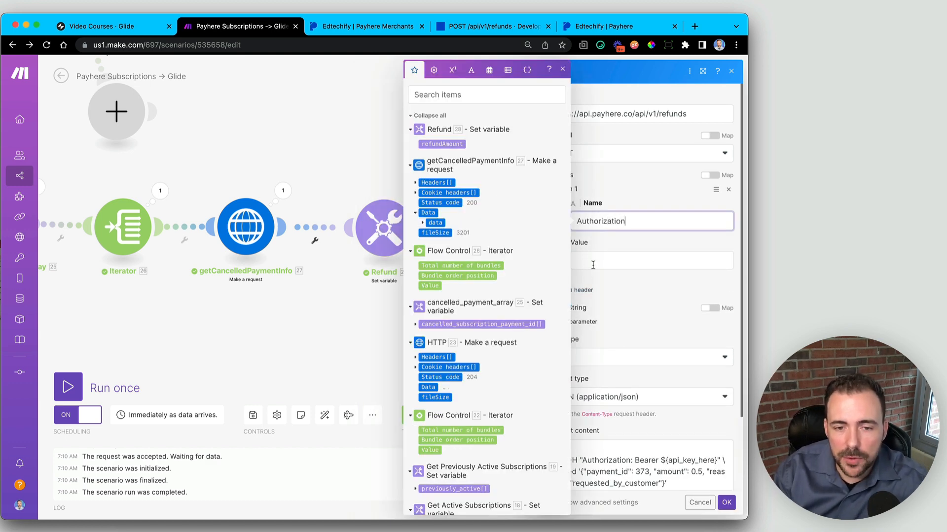
left_click(267, 337)
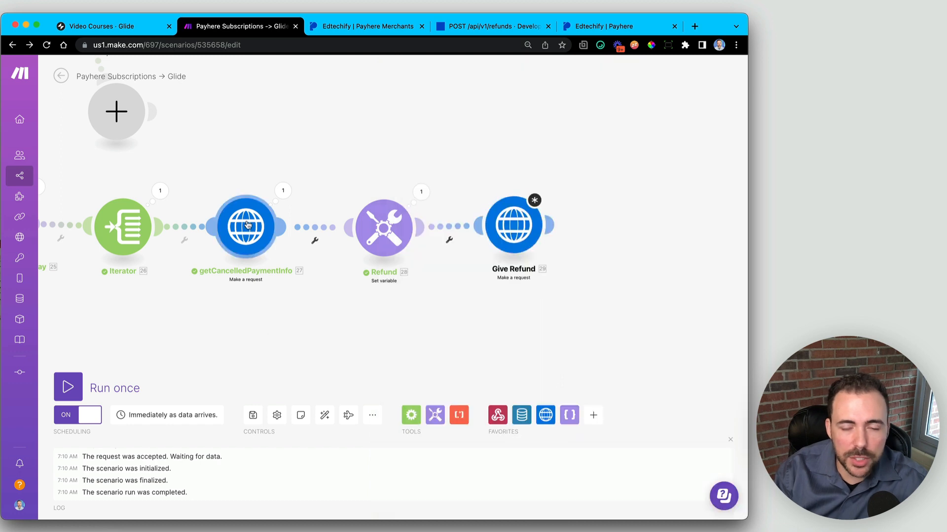
left_click(525, 225)
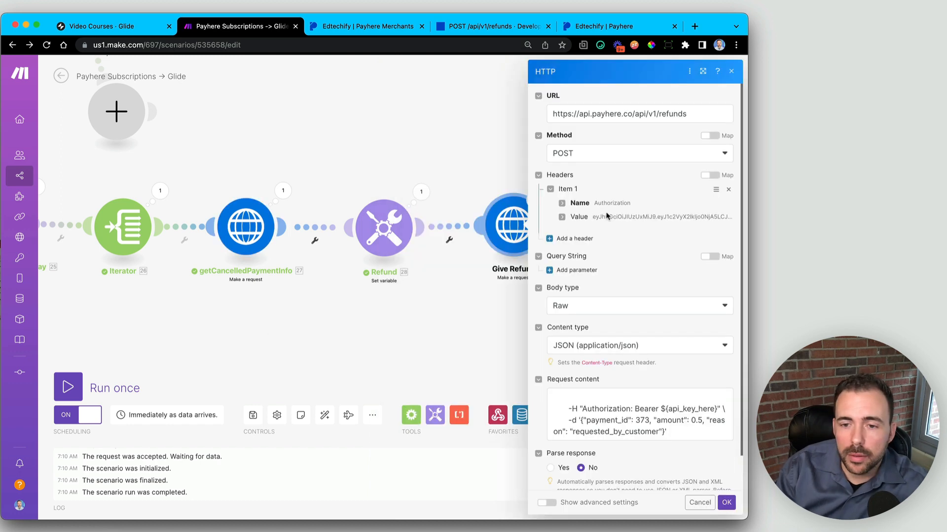
Strip the remaining curl text from the request content, leaving only the JSON body with payment_id, amount and reason on separate lines
scroll(573, 392, "down", 1)
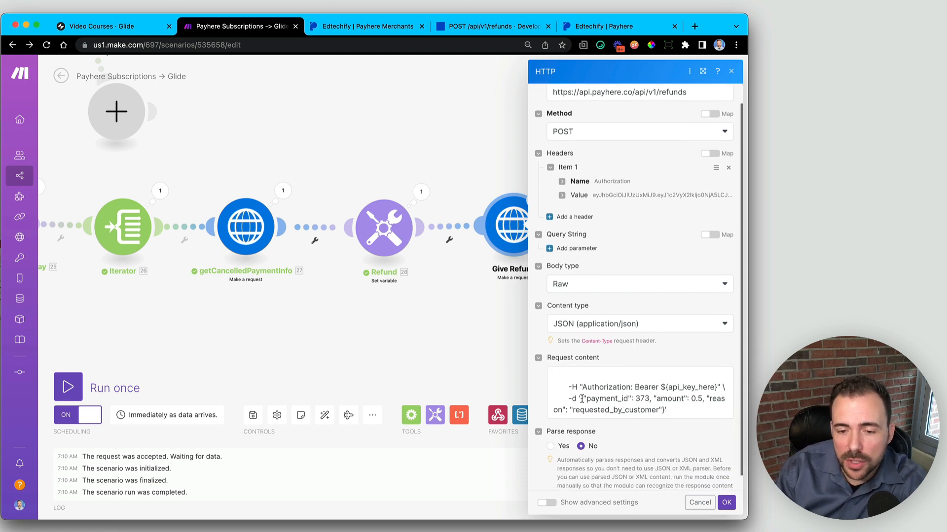
left_click_drag(580, 399, 552, 370)
key("BackSpace")
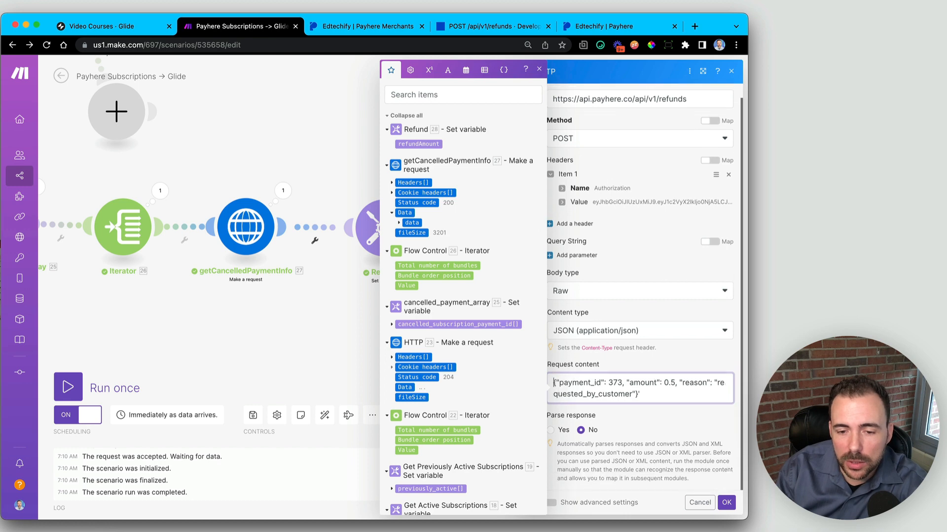
left_click(556, 386)
key("Return")
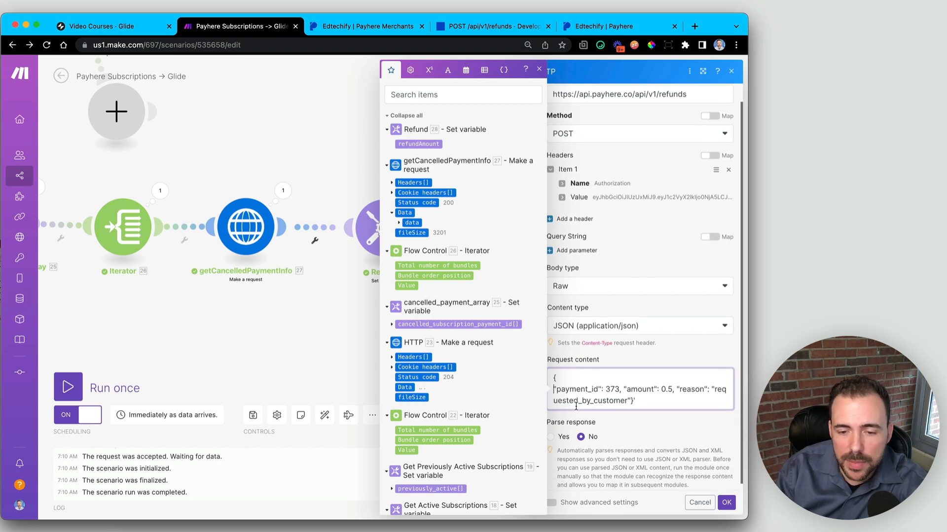
key("Return")
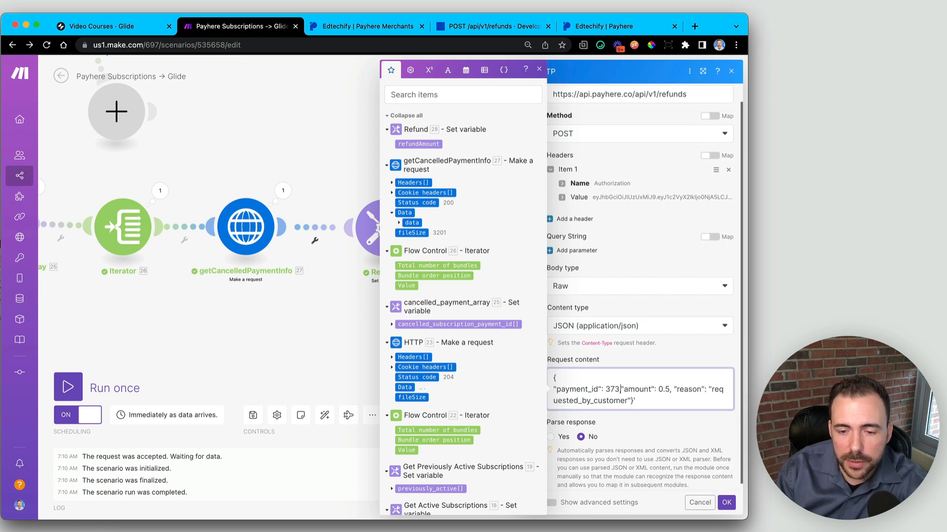
left_click(606, 401)
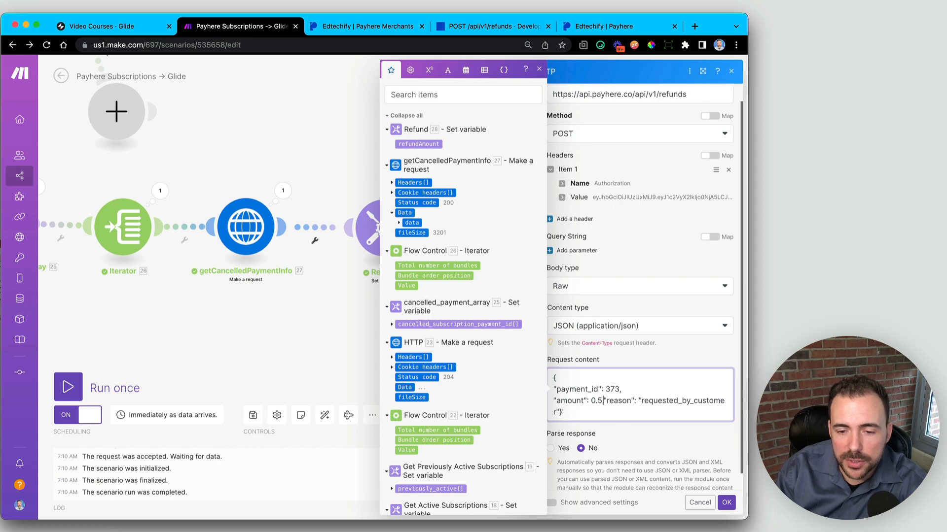
key("Return")
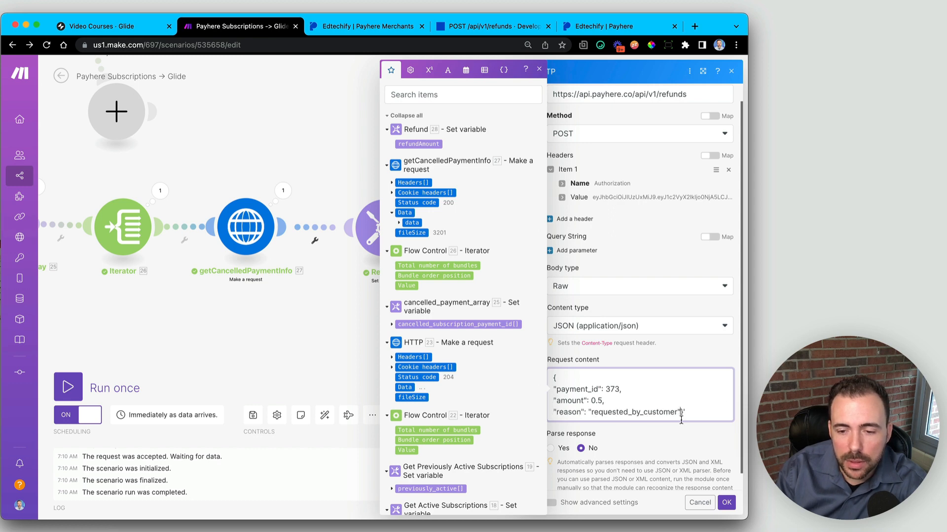
key("Return")
scroll(655, 412, "down", 2)
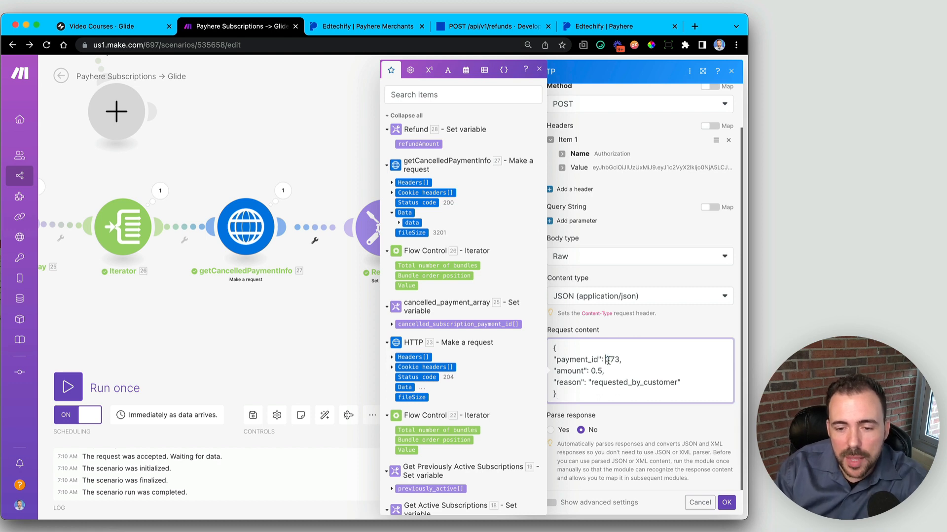
Map payment_id to the Value from Iterator 26 and amount to refundAmount from the Refund module in the JSON body
left_click_drag(607, 360, 619, 360)
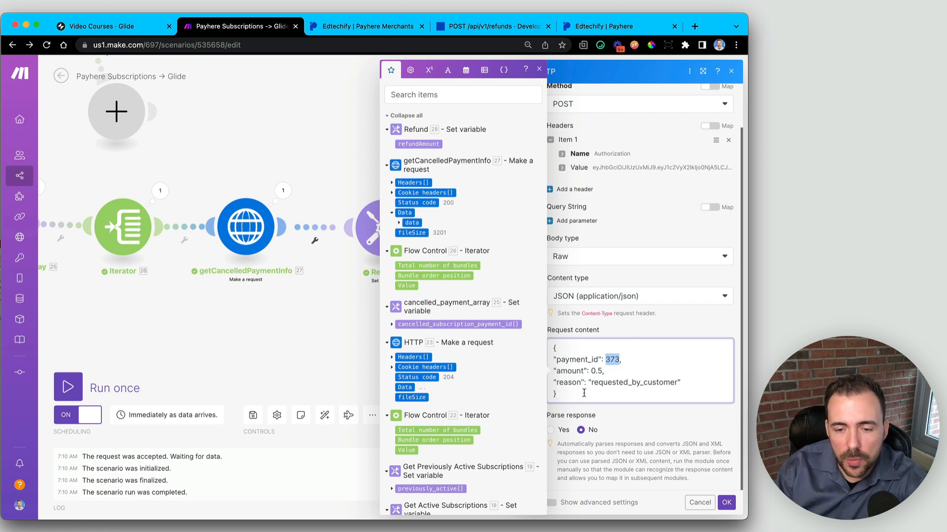
key("BackSpace")
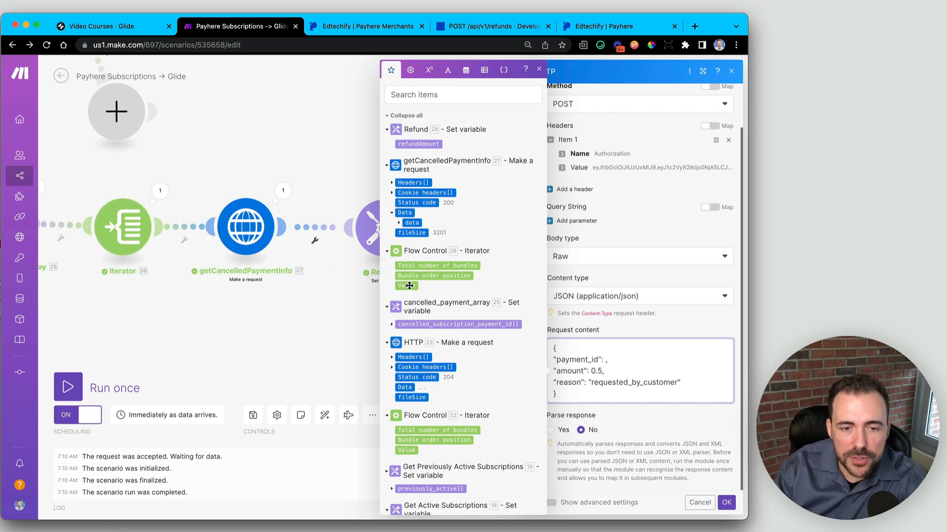
left_click(399, 224)
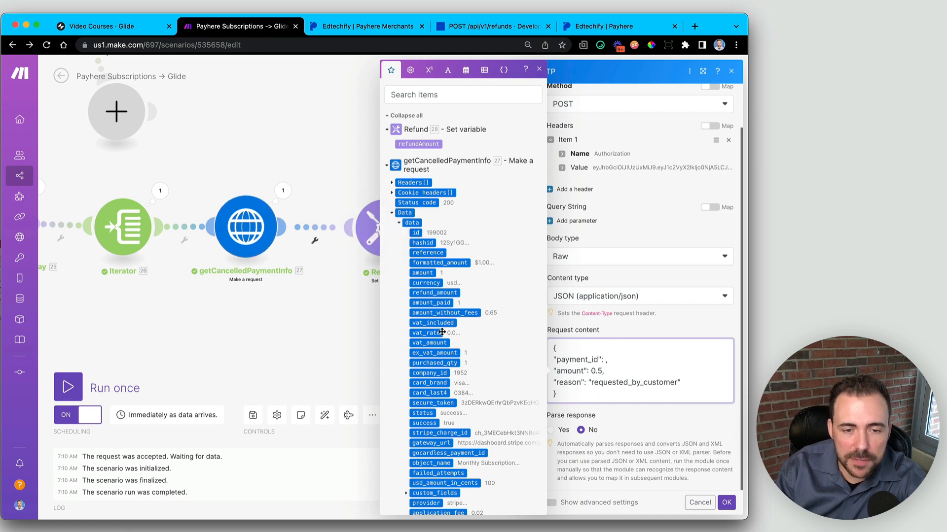
left_click(393, 217)
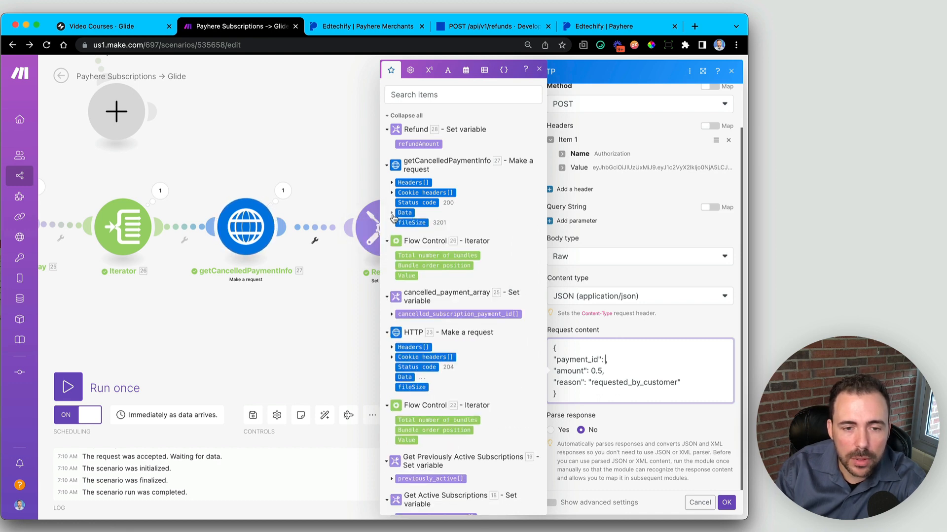
left_click(404, 276)
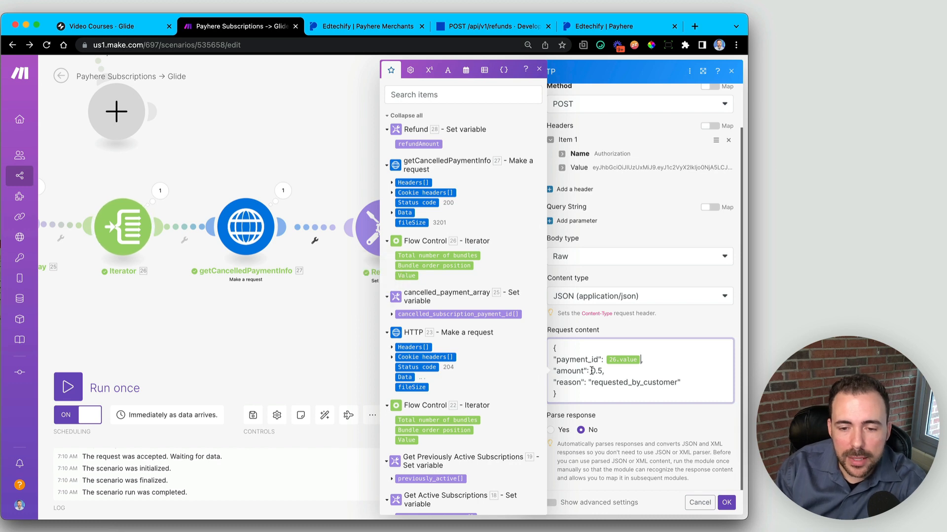
left_click_drag(591, 371, 601, 371)
key("BackSpace")
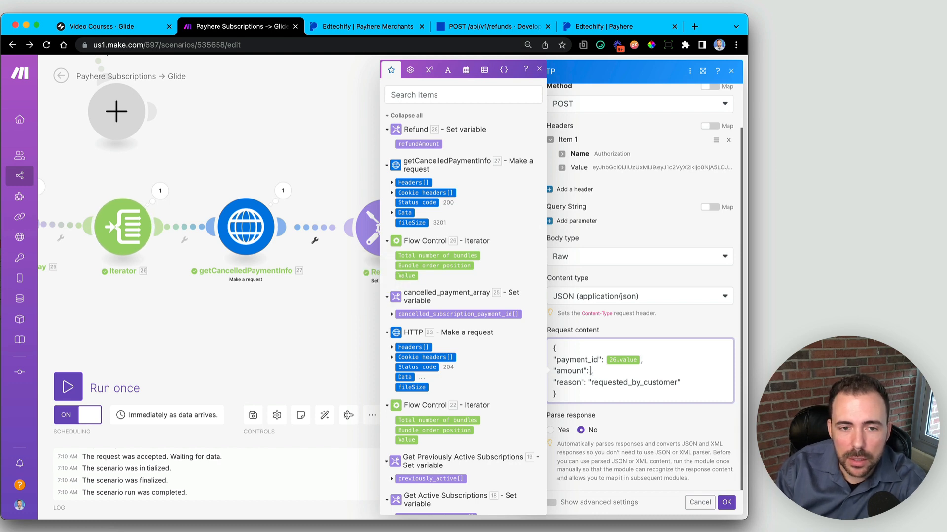
left_click(422, 144)
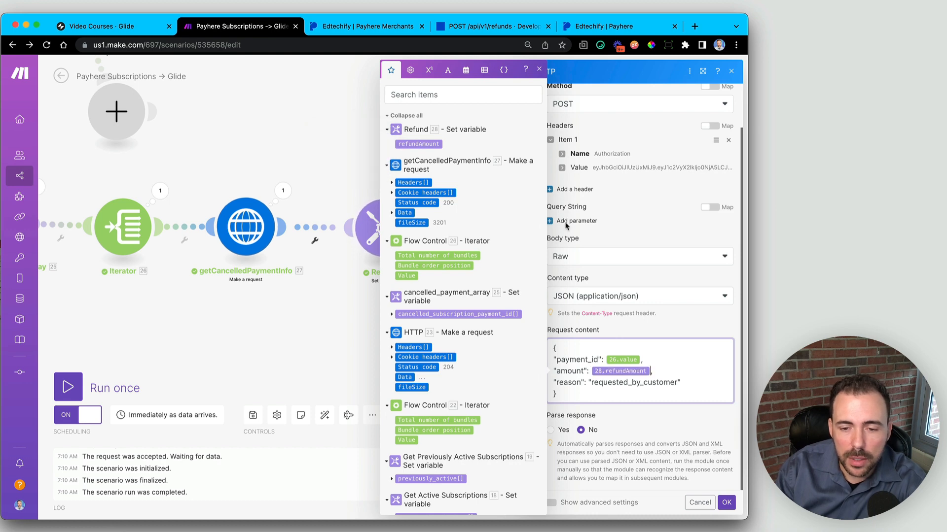
Confirm the Give Refund module's settings with the requested_by_customer reason kept, and save the scenario
left_click_drag(589, 384, 682, 383)
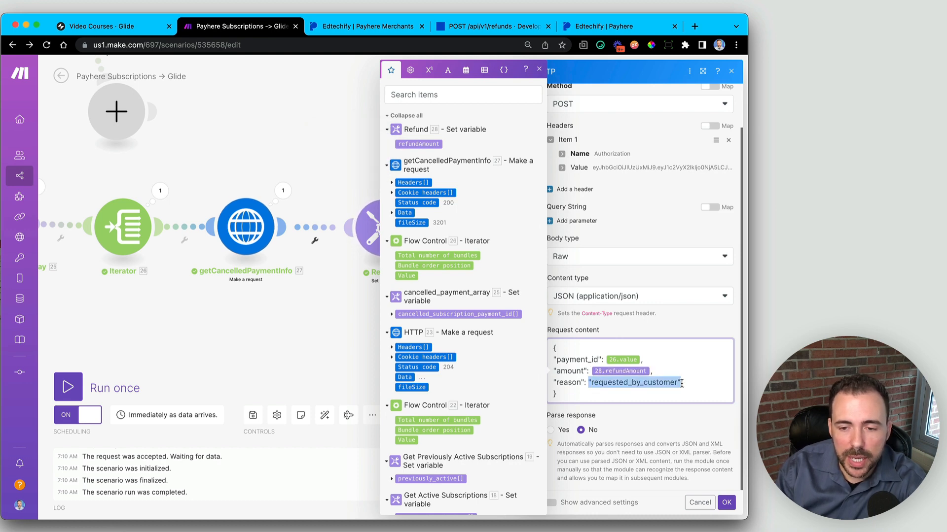
left_click(726, 502)
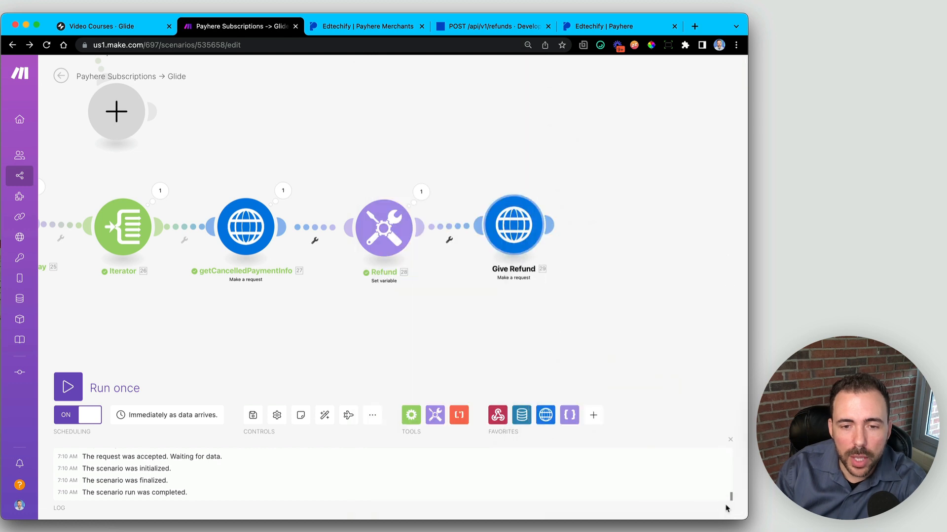
left_click(253, 416)
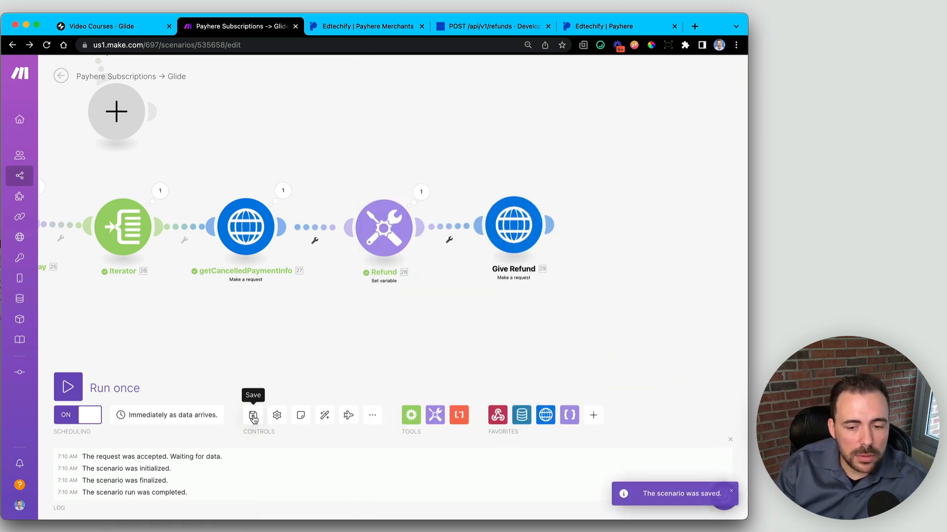
Open the Payhere customer portal in a new browser tab and check the active monthly subscription's price in the subscriptions list
left_click_drag(216, 329, 401, 355)
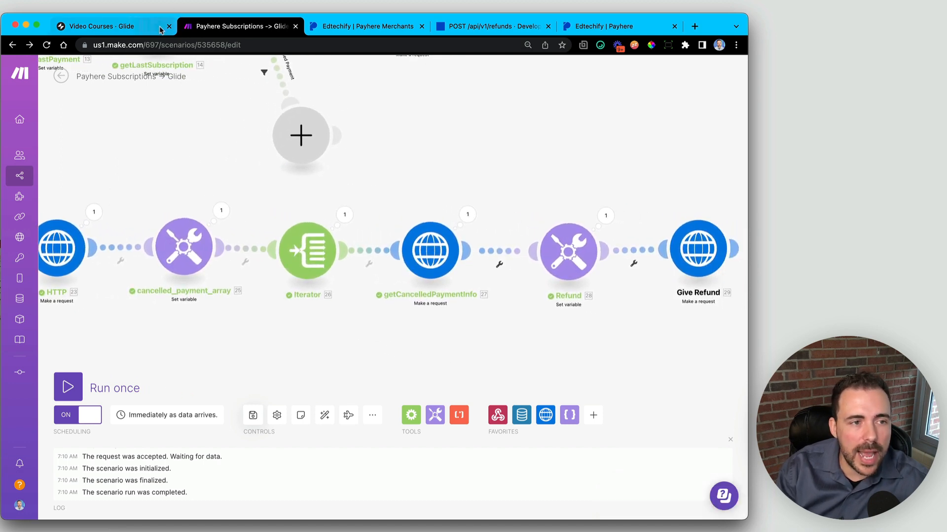
left_click(370, 27)
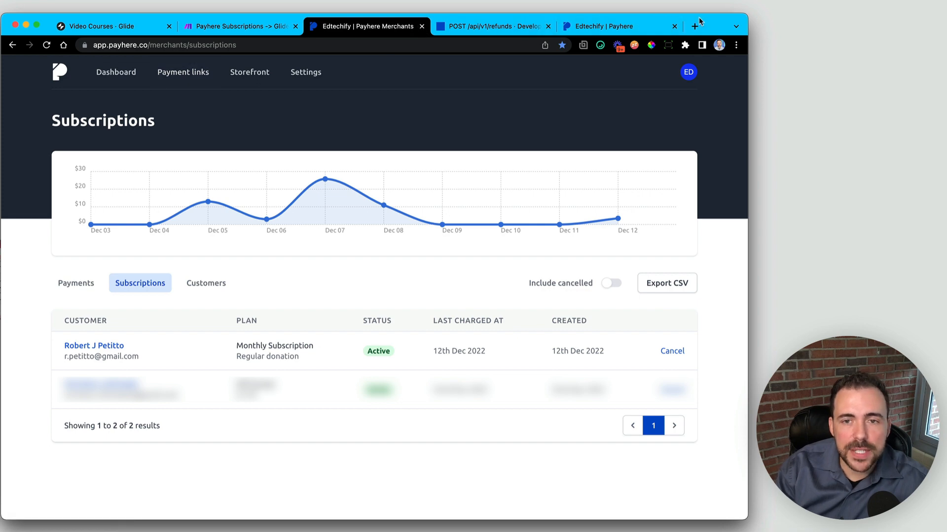
left_click(696, 28)
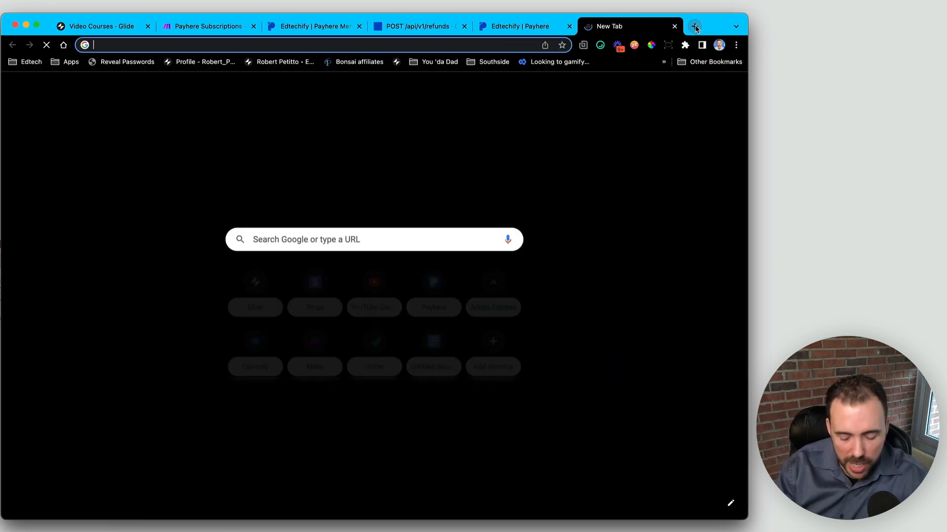
left_click(65, 128)
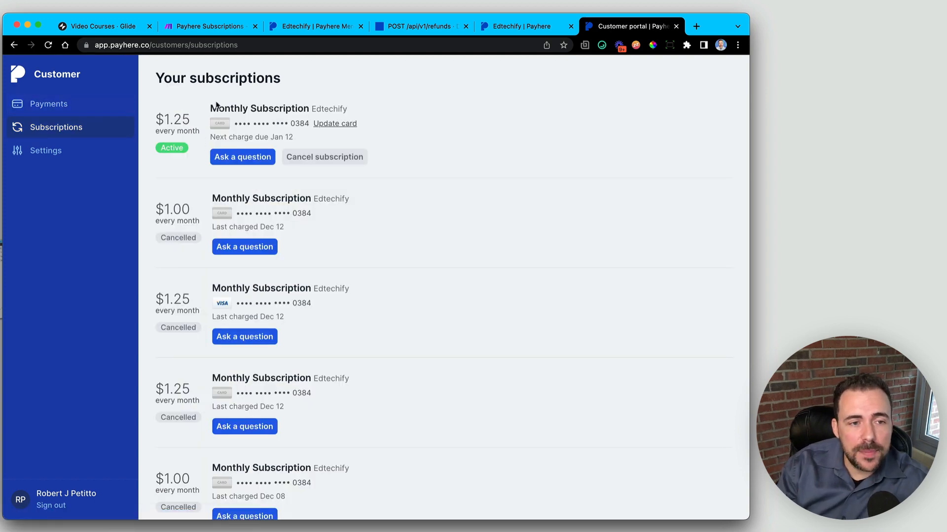
left_click_drag(164, 124, 194, 125)
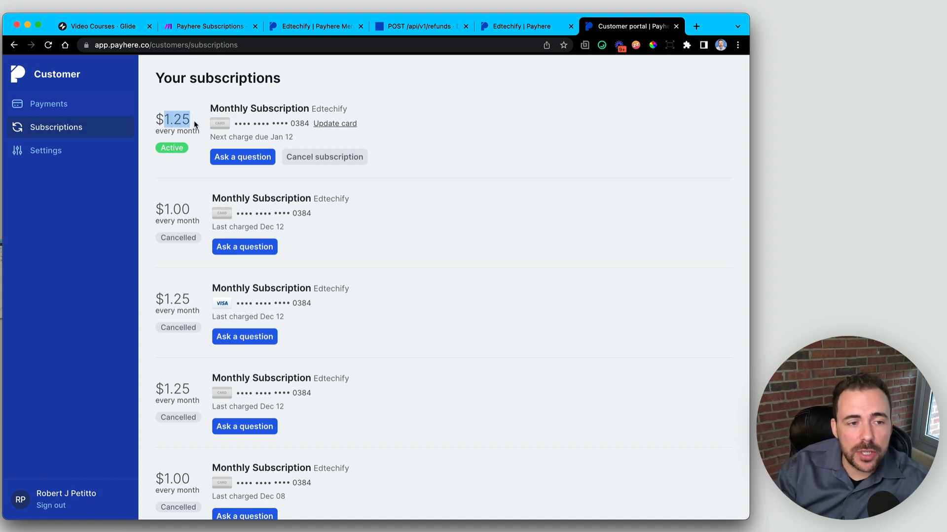
left_click(171, 121)
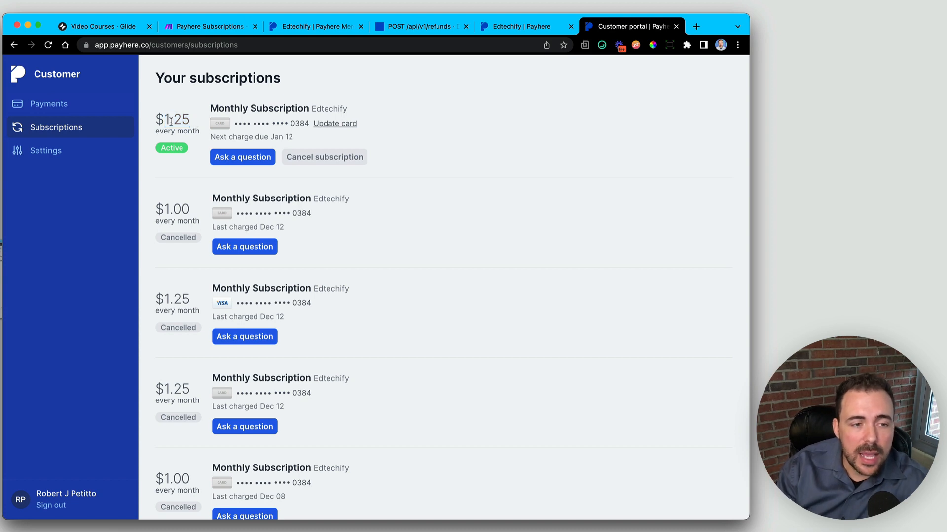
left_click_drag(166, 120, 188, 120)
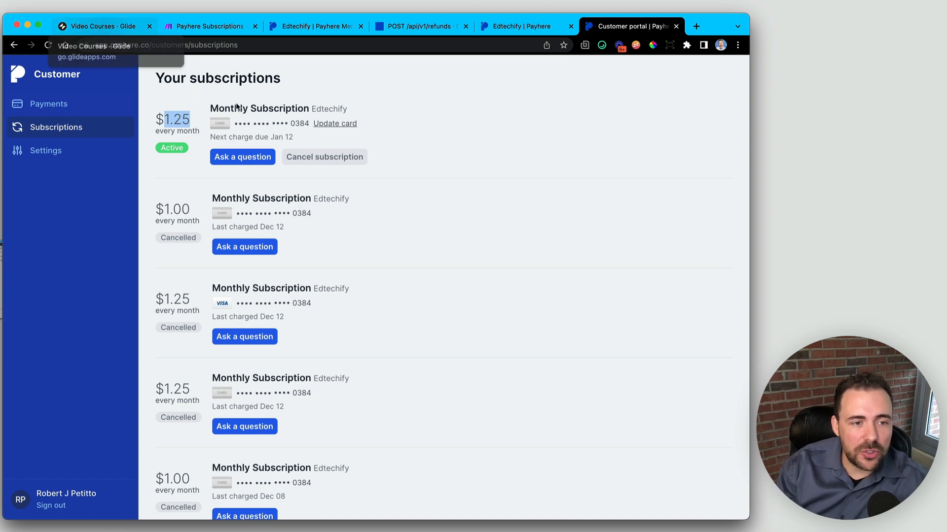
left_click_drag(163, 120, 192, 123)
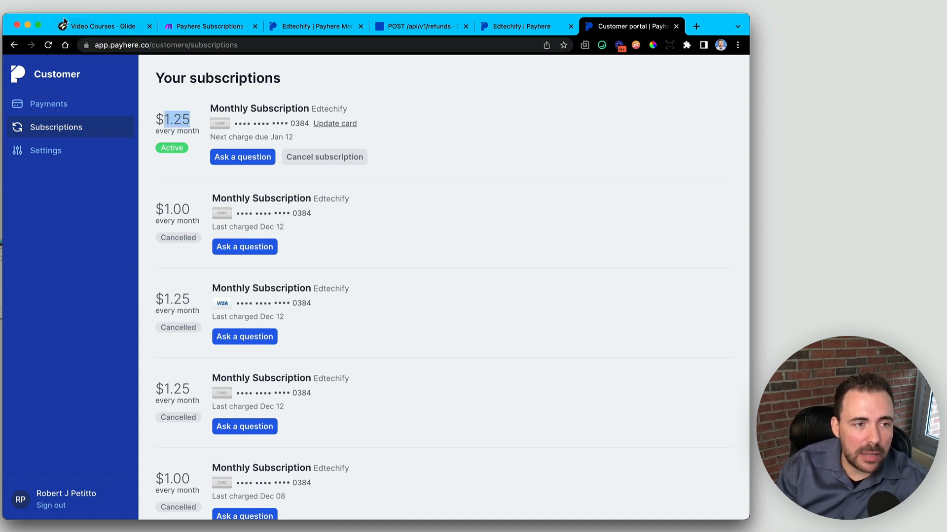
Copy the Silver Plan's payhereLink from Glide's Promo Screen table and load it in the Edtechify Payhere tab
left_click(104, 27)
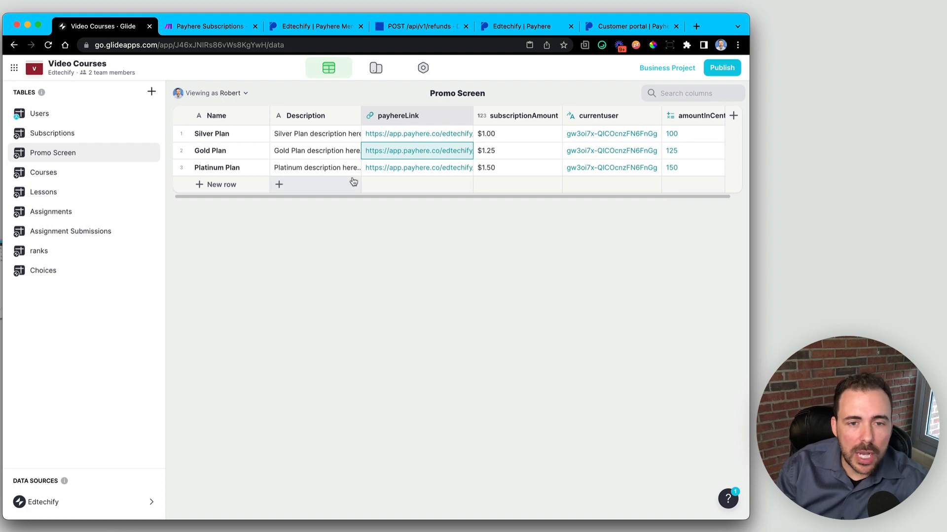
left_click(428, 135)
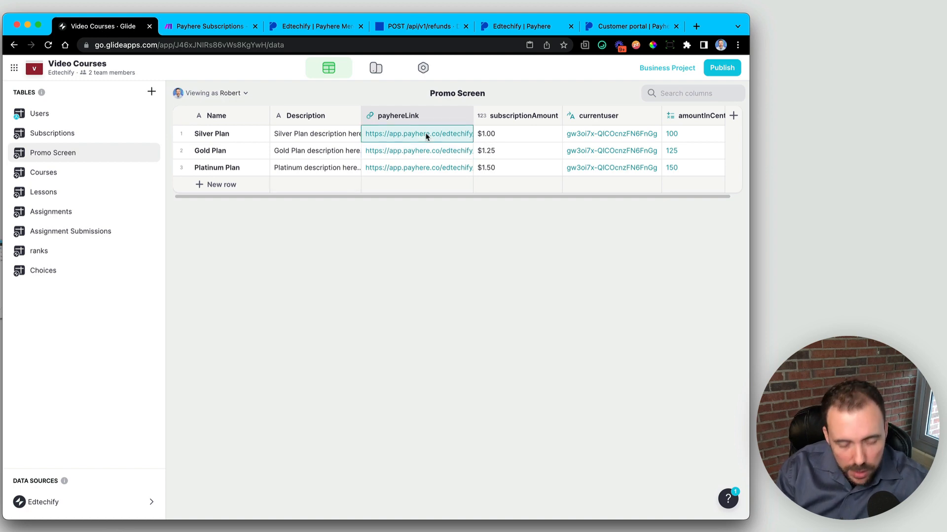
left_click(506, 26)
left_click(324, 45)
key("ctrl+v")
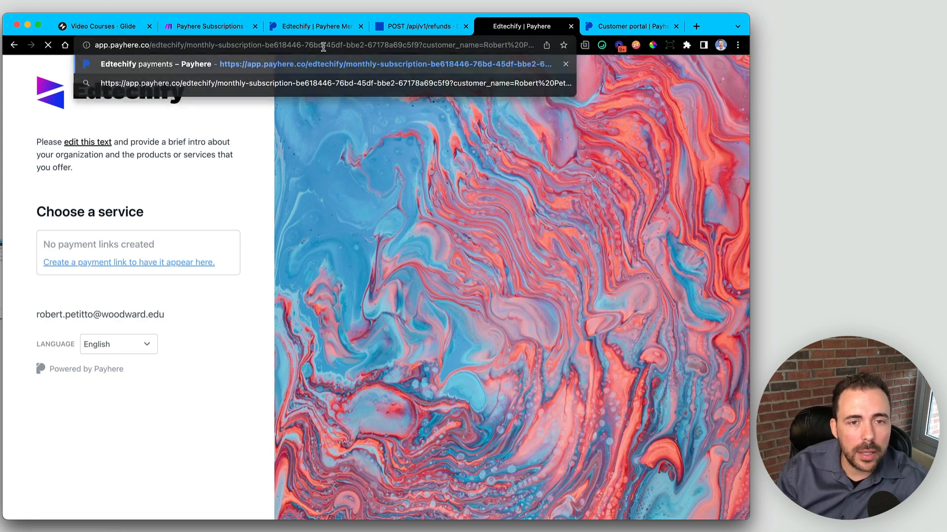
key("Return")
Run the Payhere Subscriptions scenario once in Make, listening for new incoming bundles instead of processing the queued ones
left_click(377, 27)
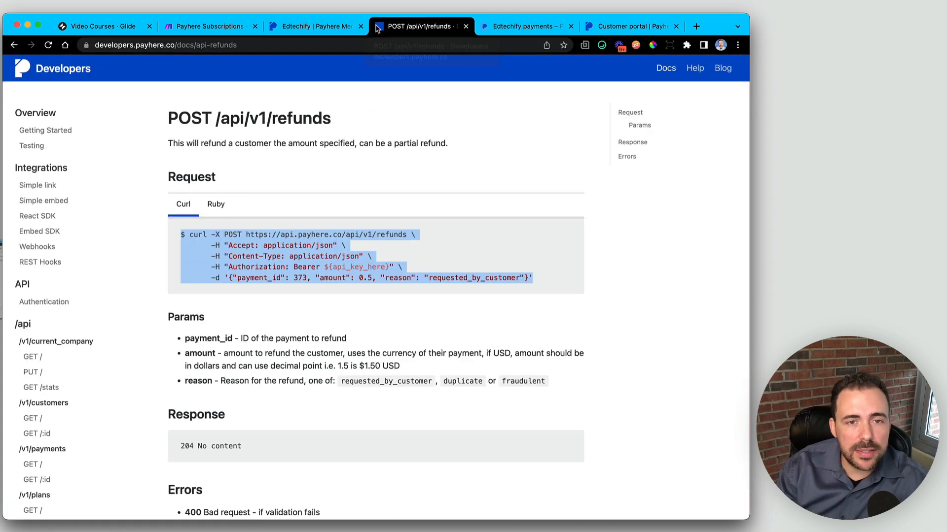
left_click(181, 27)
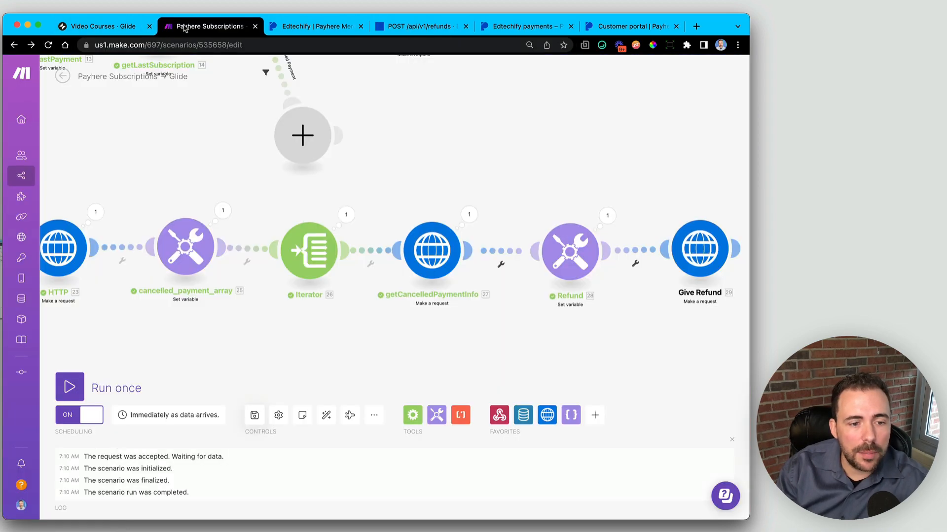
left_click(69, 385)
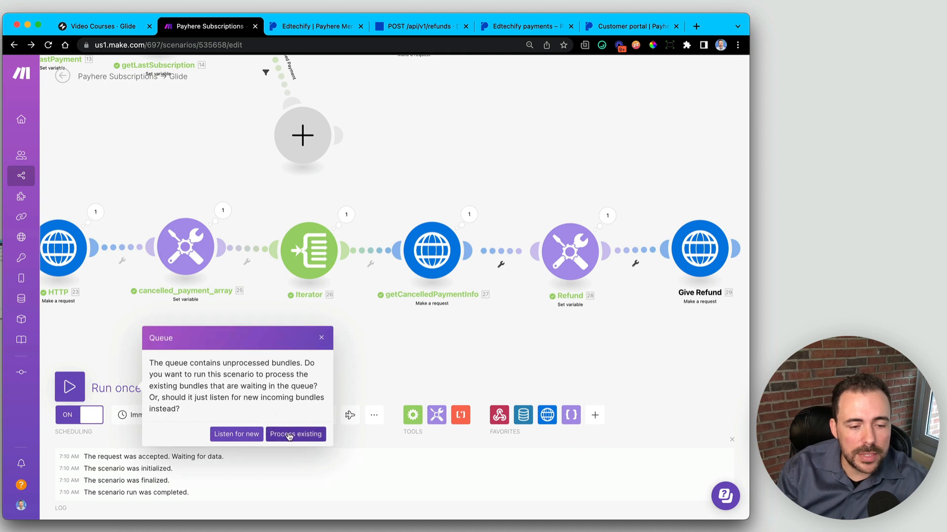
left_click(238, 434)
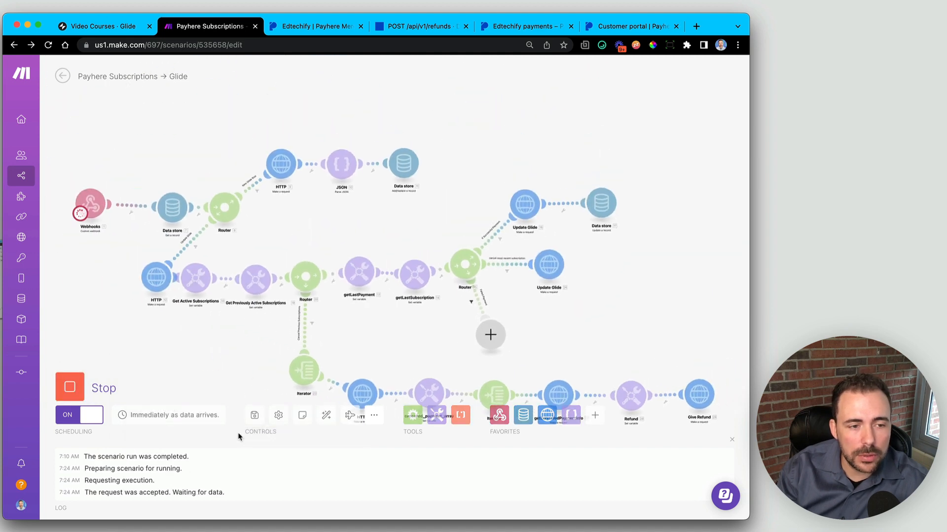
Subscribe to the Silver Plan for $1 per month on the Payhere checkout page, paying with the saved Google Pay card
left_click(521, 27)
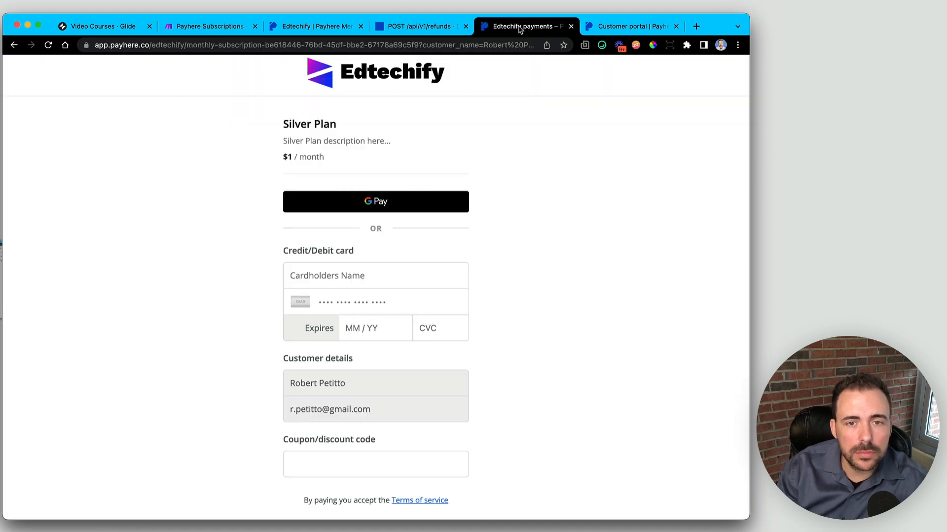
left_click(395, 206)
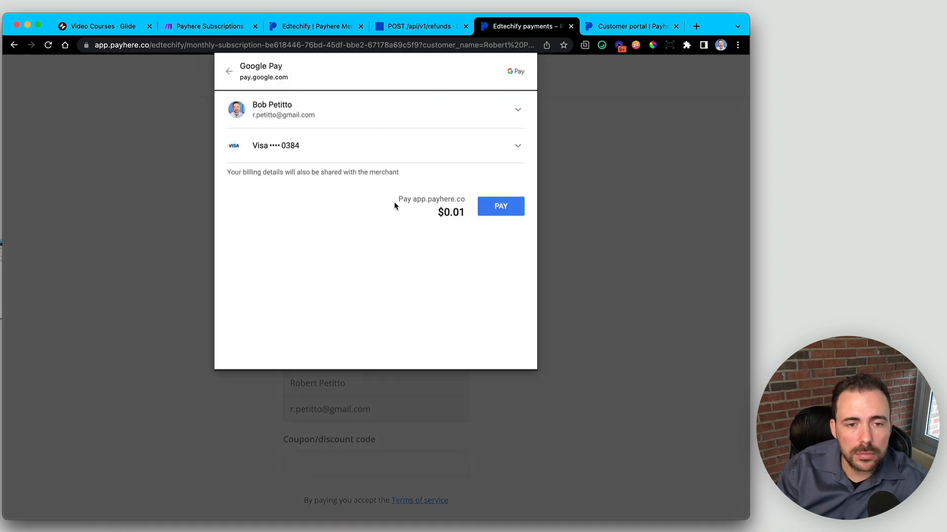
left_click(501, 206)
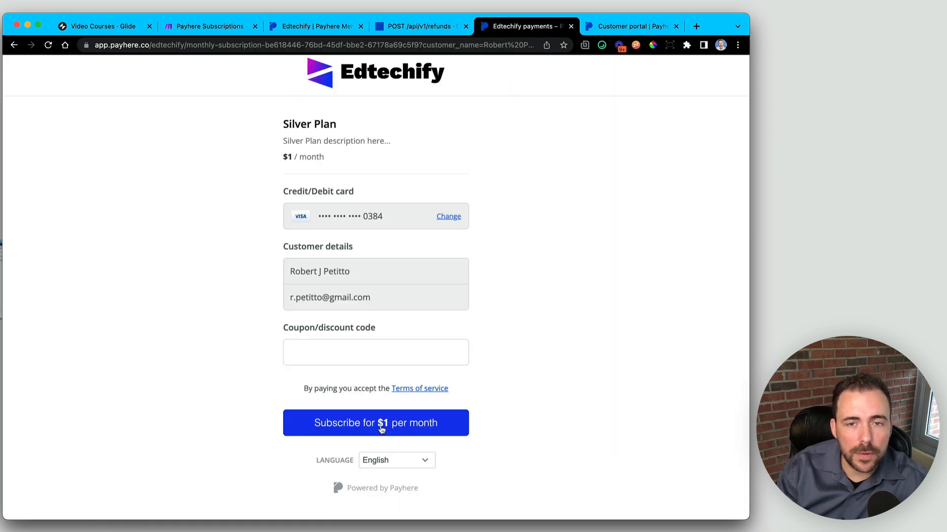
left_click(382, 430)
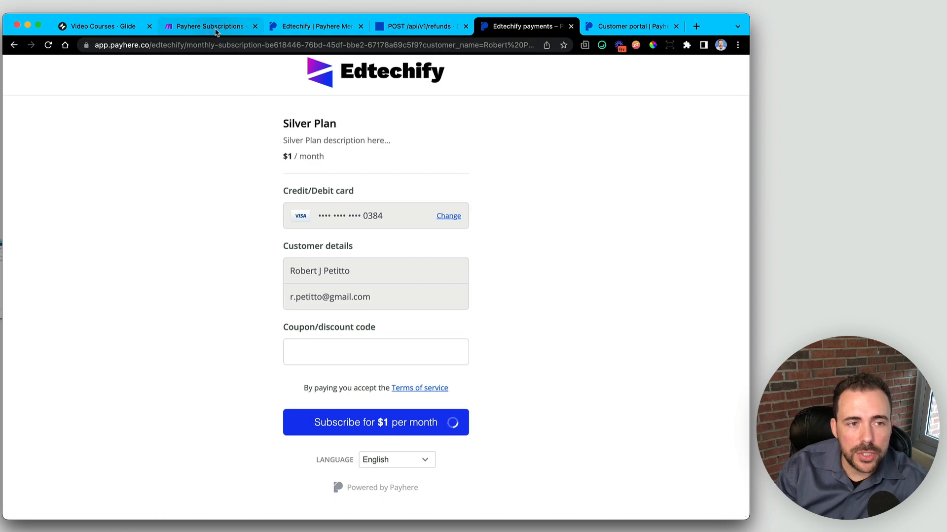
Inspect the Give Refund module's request and response in Make, and check the refunded payments in the customer portal's refreshed payment history
left_click(215, 32)
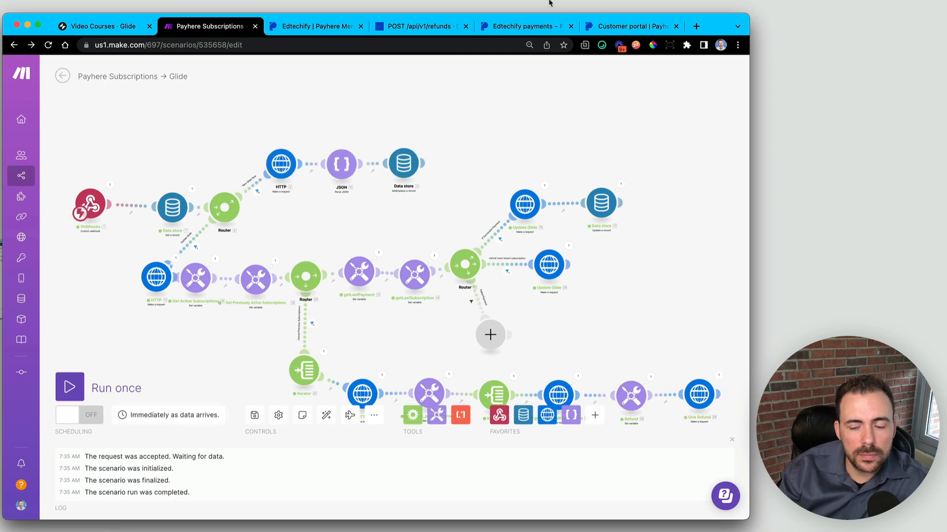
left_click(720, 376)
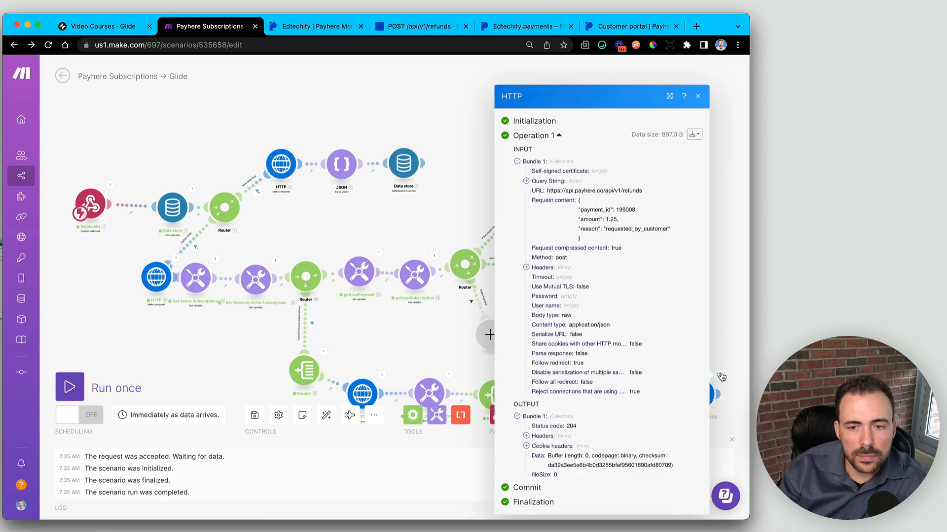
left_click(631, 26)
left_click(49, 104)
left_click(48, 45)
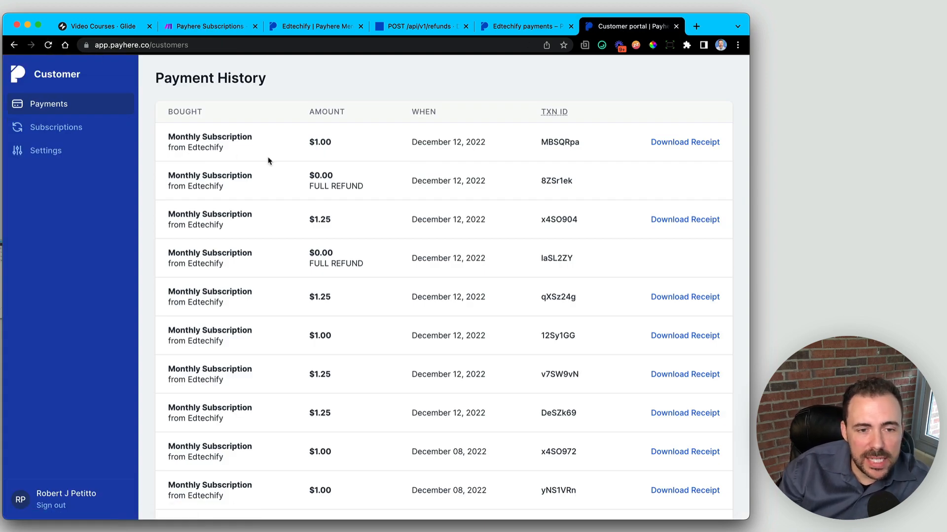
left_click_drag(306, 186, 380, 187)
left_click_drag(299, 267, 378, 267)
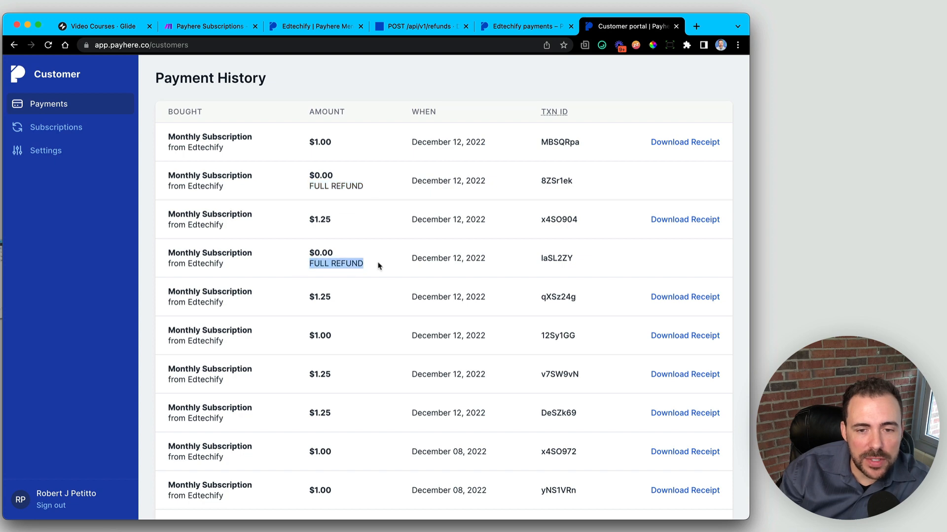
left_click_drag(296, 192, 434, 193)
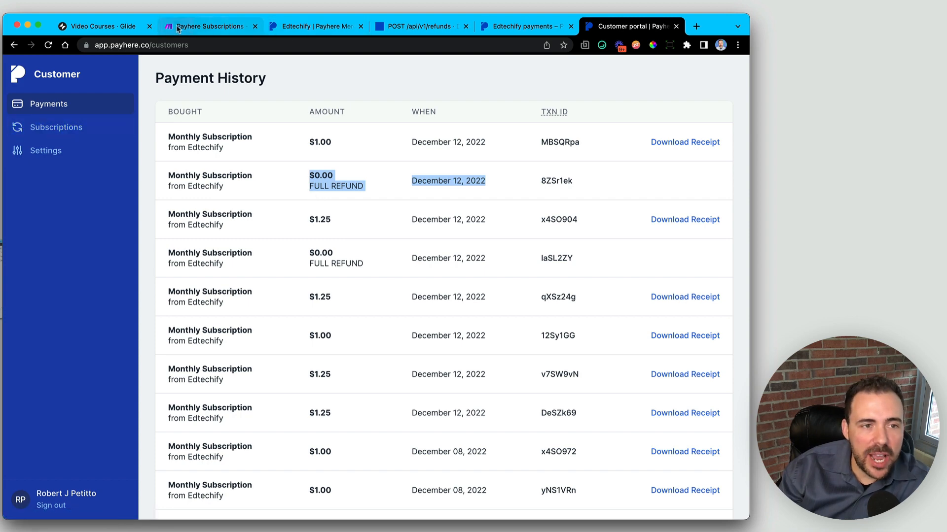
Return to the Make scenario, close the Give Refund execution details, and review the complete module flow
left_click(201, 24)
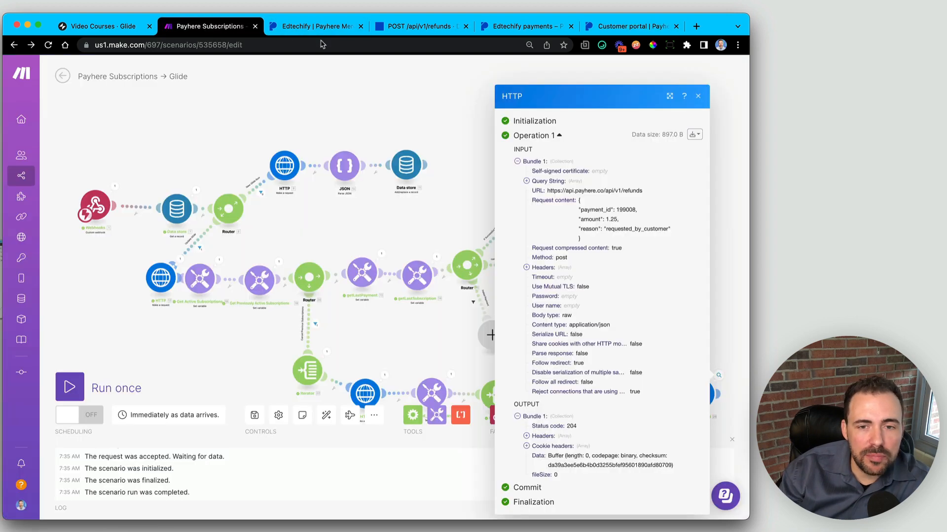
left_click(697, 101)
left_click_drag(609, 346, 585, 302)
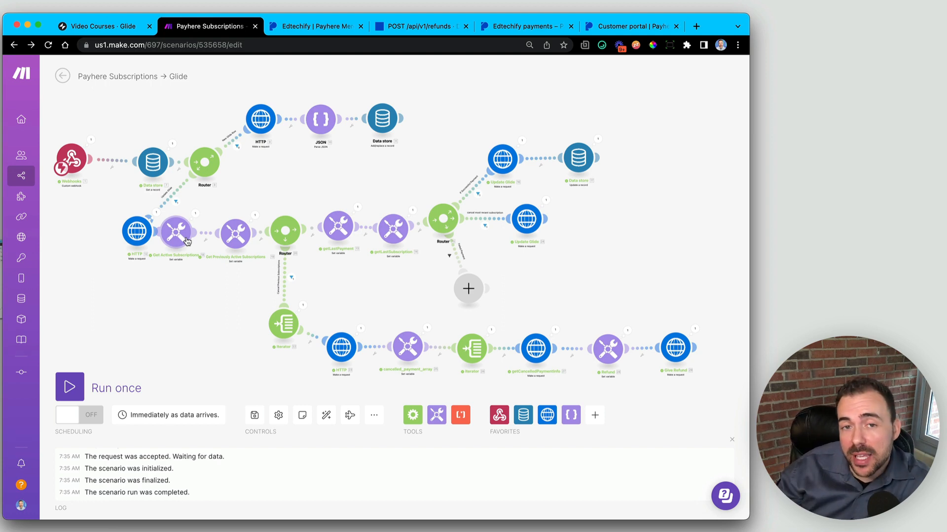
left_click_drag(110, 270, 107, 270)
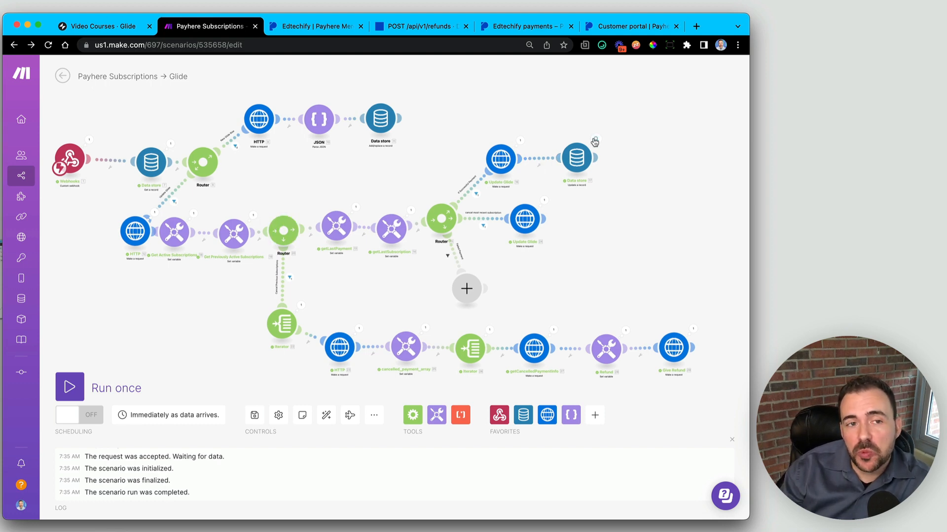
Check the row in Glide's Subscriptions table for its subscriptionStatus and planLevel values
left_click(100, 31)
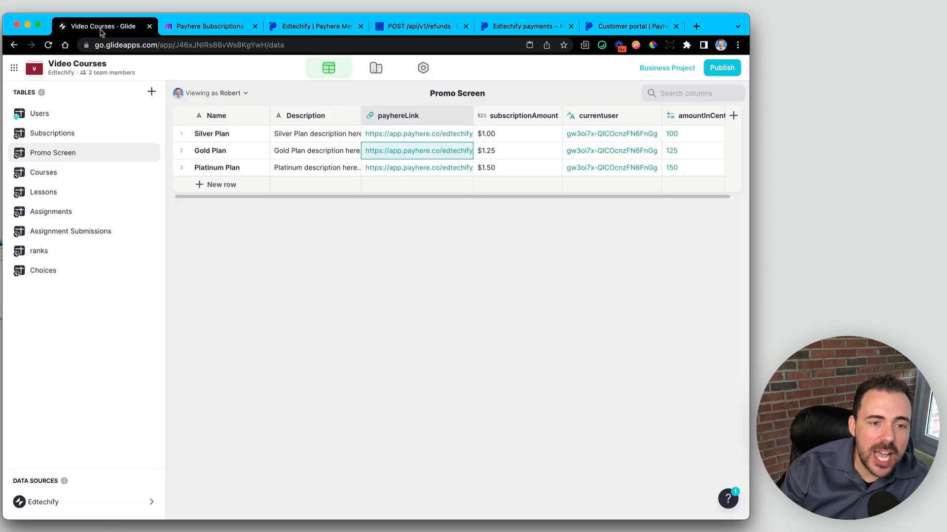
left_click(101, 133)
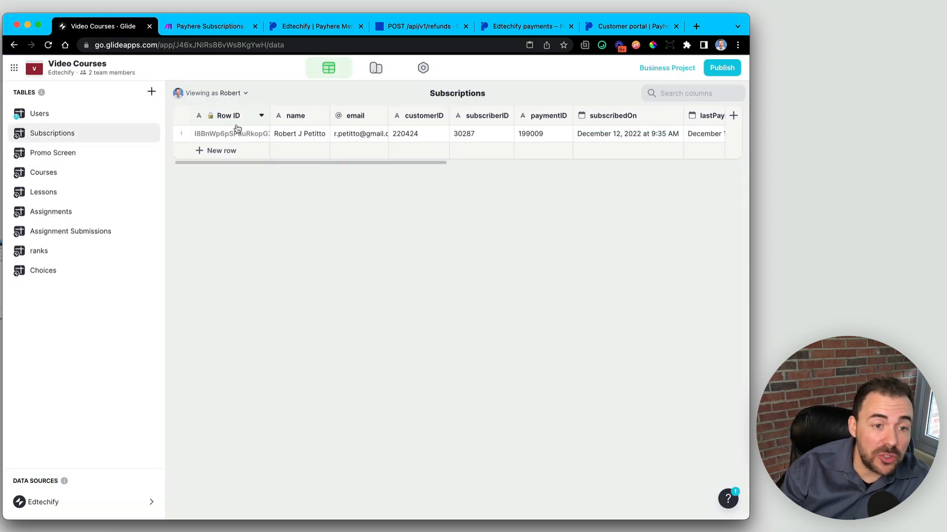
left_click(181, 134)
scroll(492, 134, "right", 6)
scroll(493, 137, "right", 4)
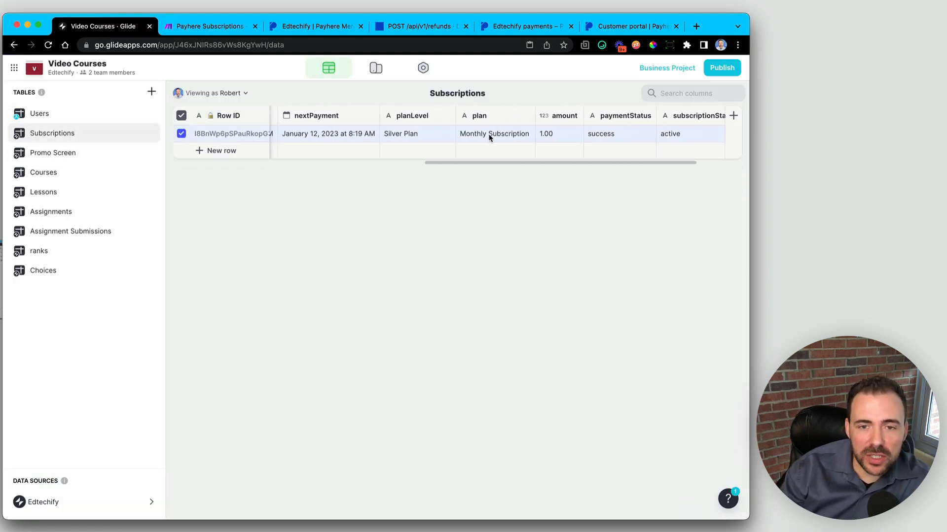
left_click(695, 136)
left_click(403, 131)
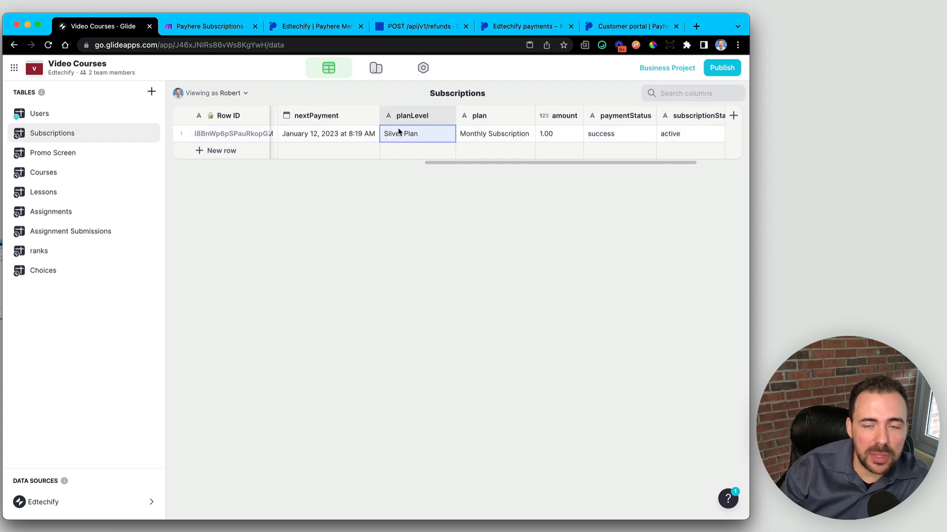
Check the latest payment and active subscription in the Payhere customer portal, and the customer's active subscription in the merchant dashboard
left_click(620, 29)
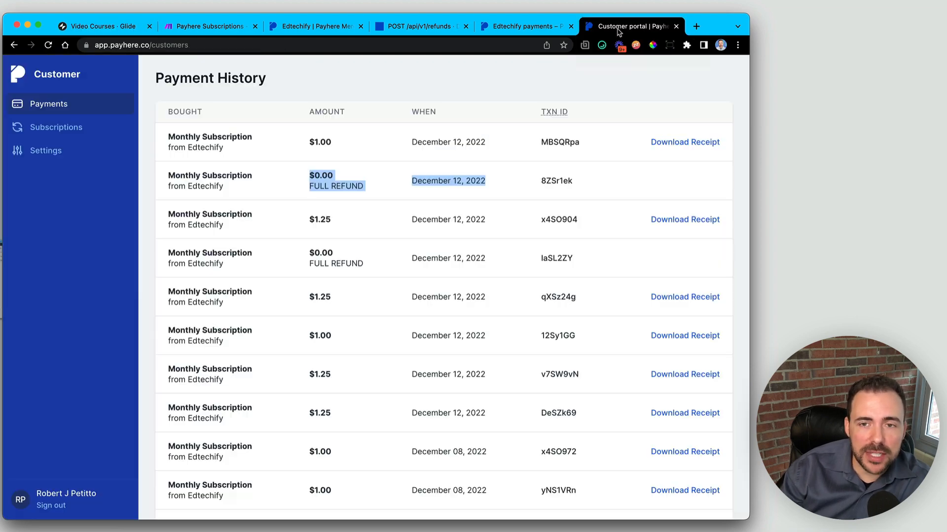
left_click_drag(163, 142, 347, 146)
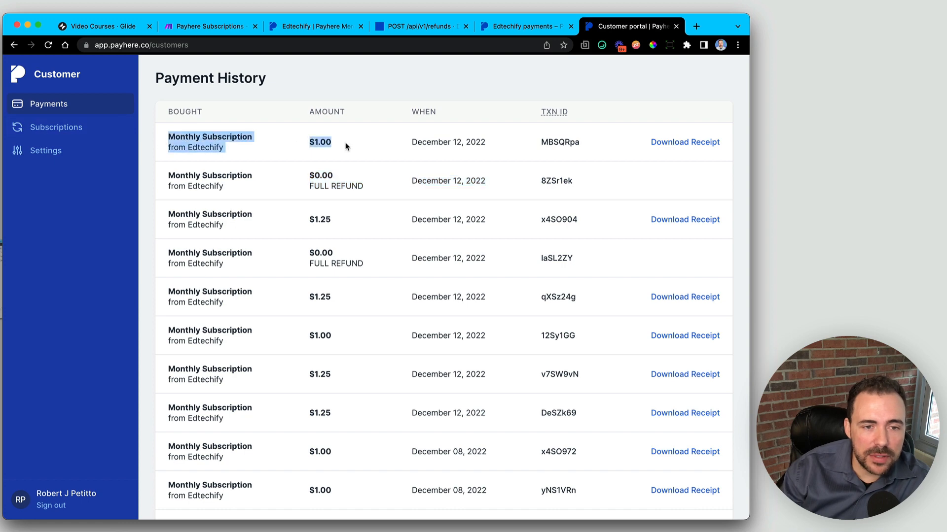
left_click(81, 133)
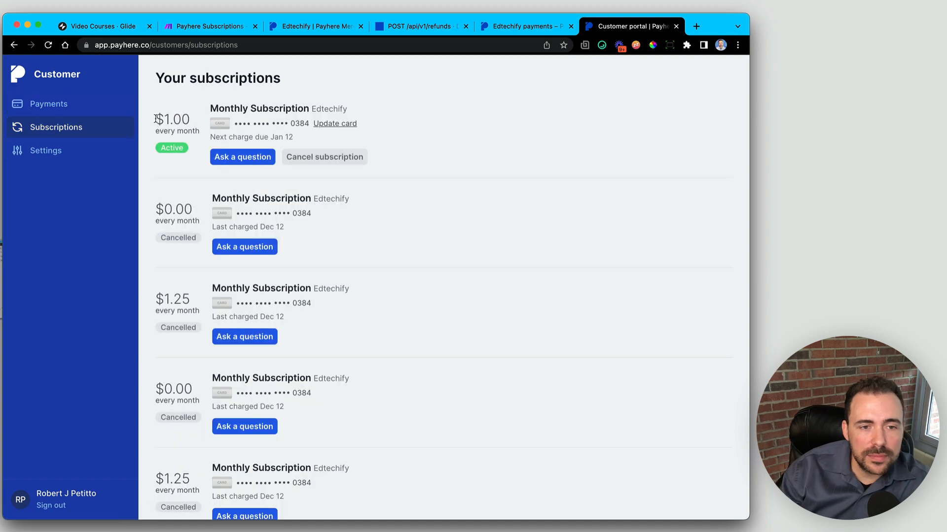
left_click_drag(156, 119, 201, 120)
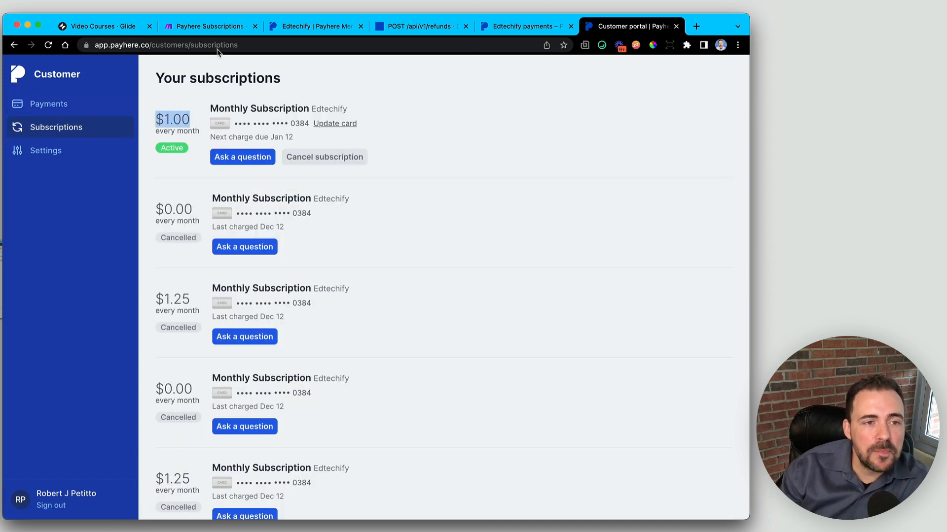
left_click(296, 28)
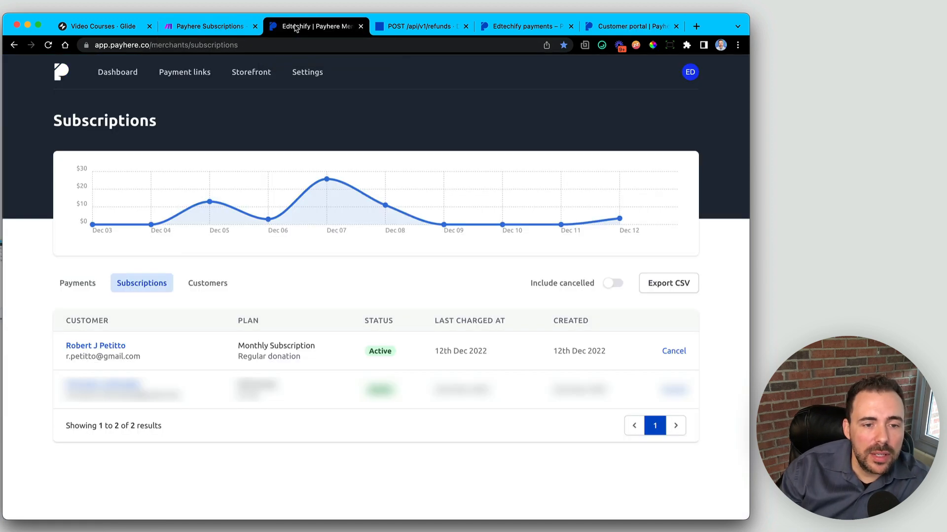
left_click_drag(62, 345, 694, 356)
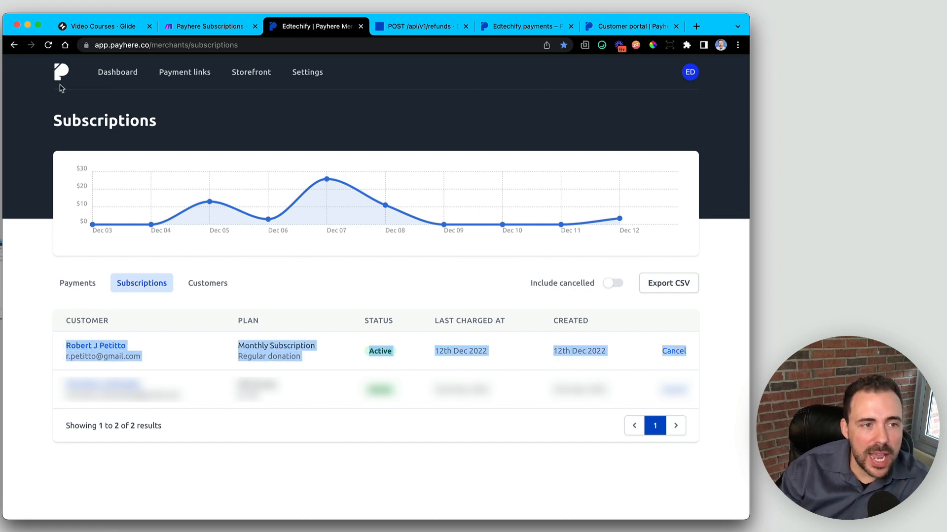
Review the current plan on Glide's Subscribe now screen, and examine the currentPlan column in the Users table
left_click(107, 27)
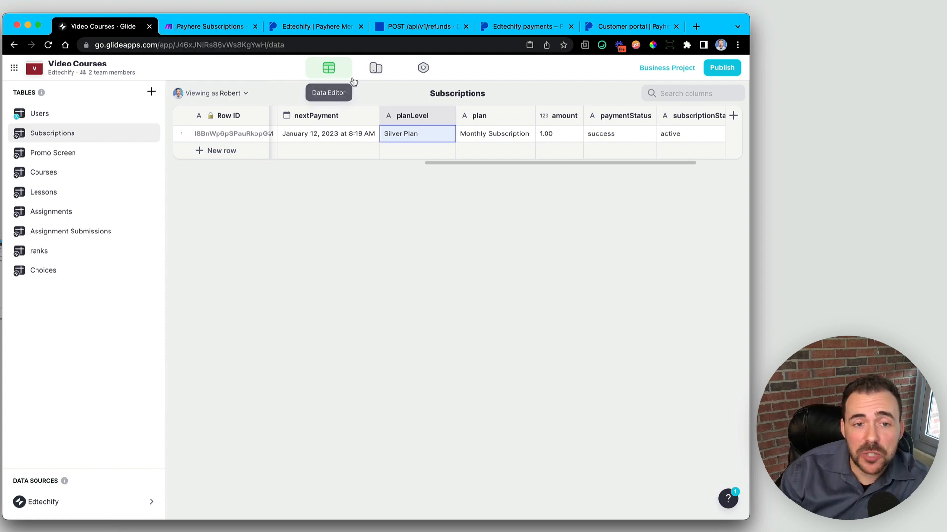
left_click(376, 68)
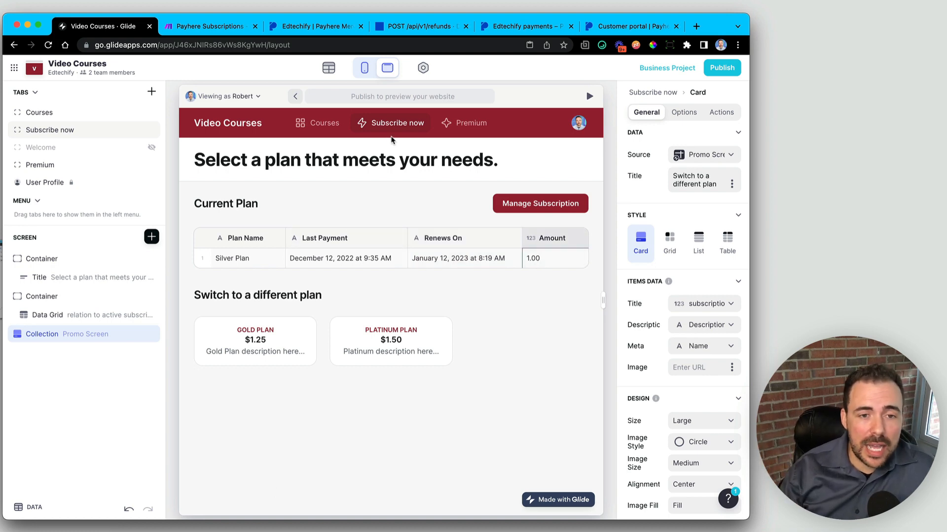
left_click(329, 70)
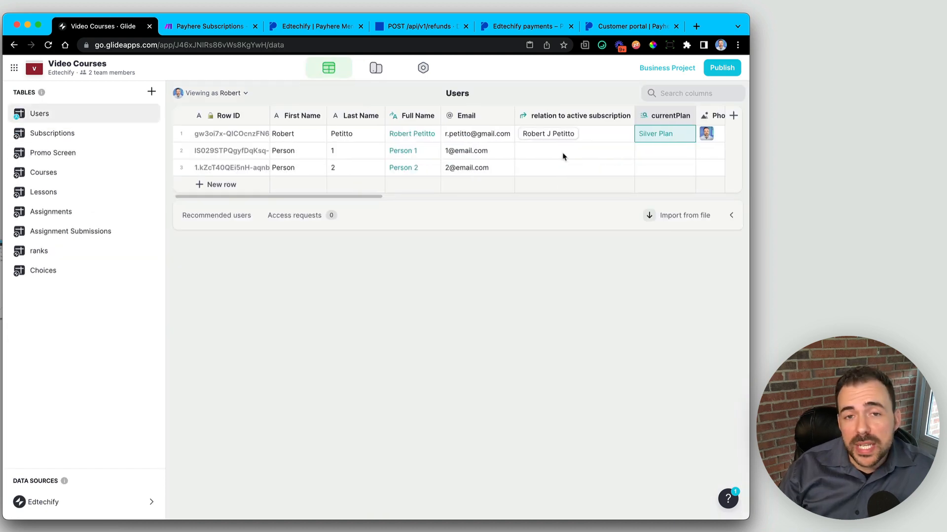
scroll(564, 156, "right", 3)
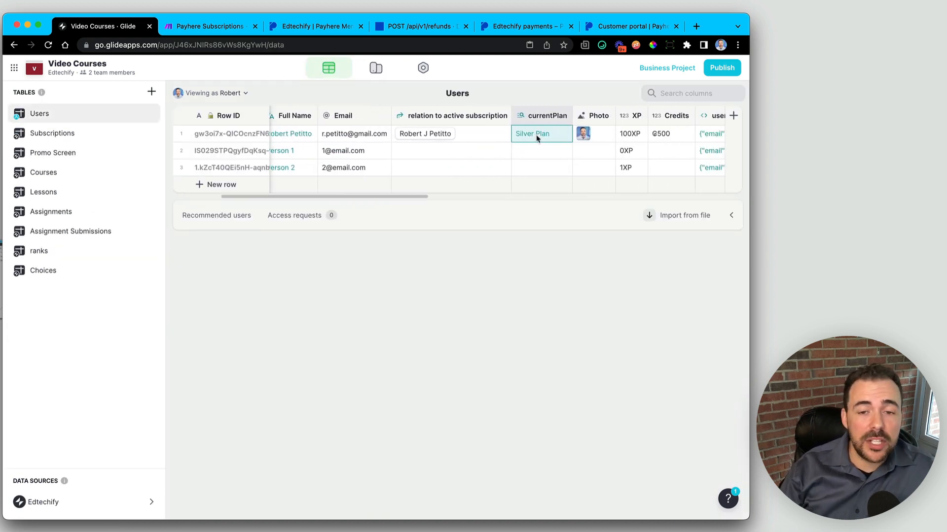